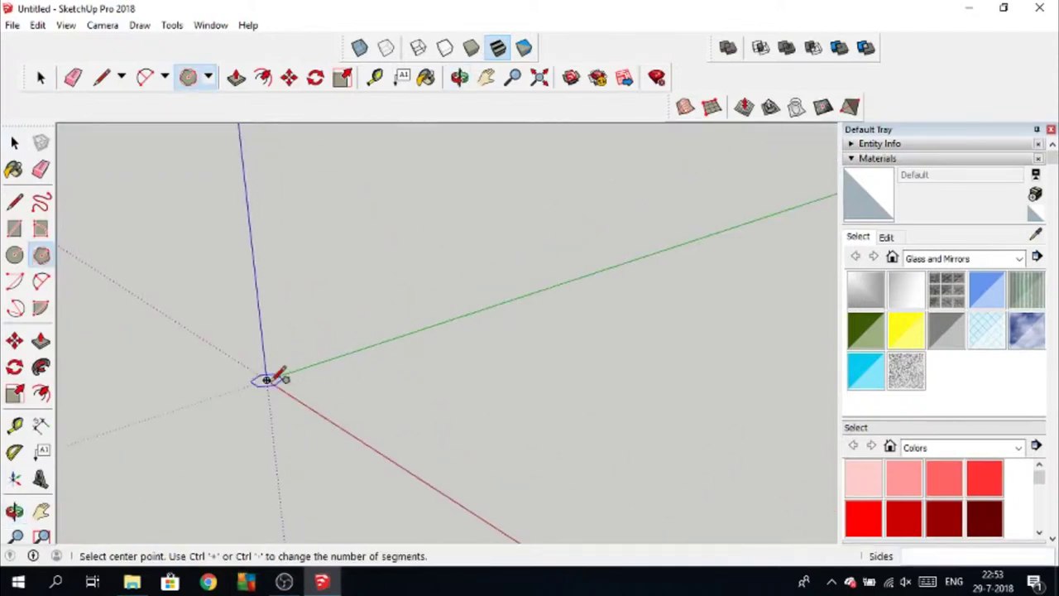
Step: Draw a radius-300 hexagon at the origin and push it into a 10 cm thick slab
{"action": "left_click", "coordinate": [266, 380]}
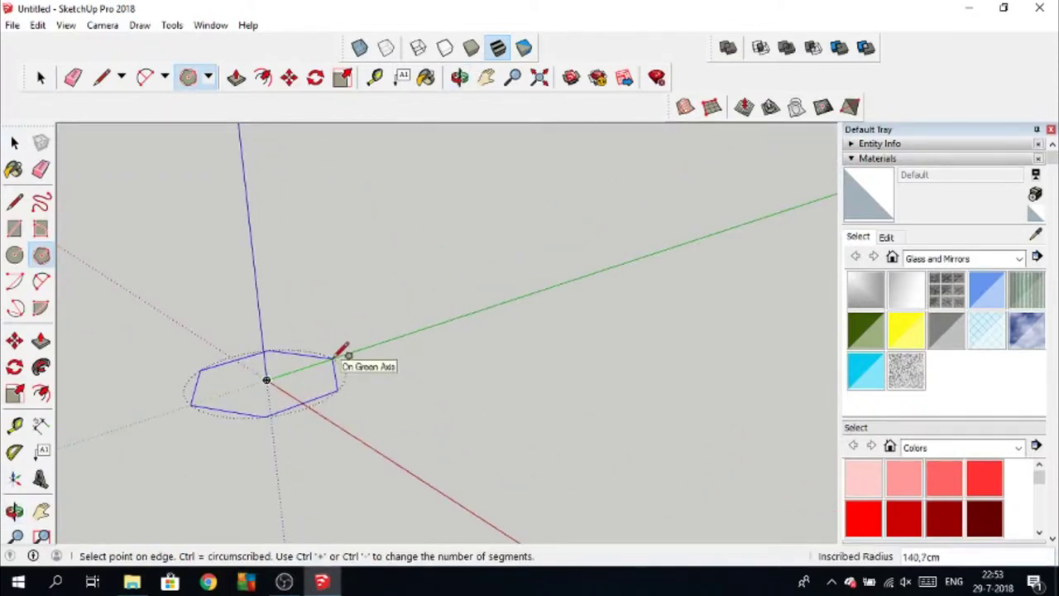
{"action": "type", "text": "300"}
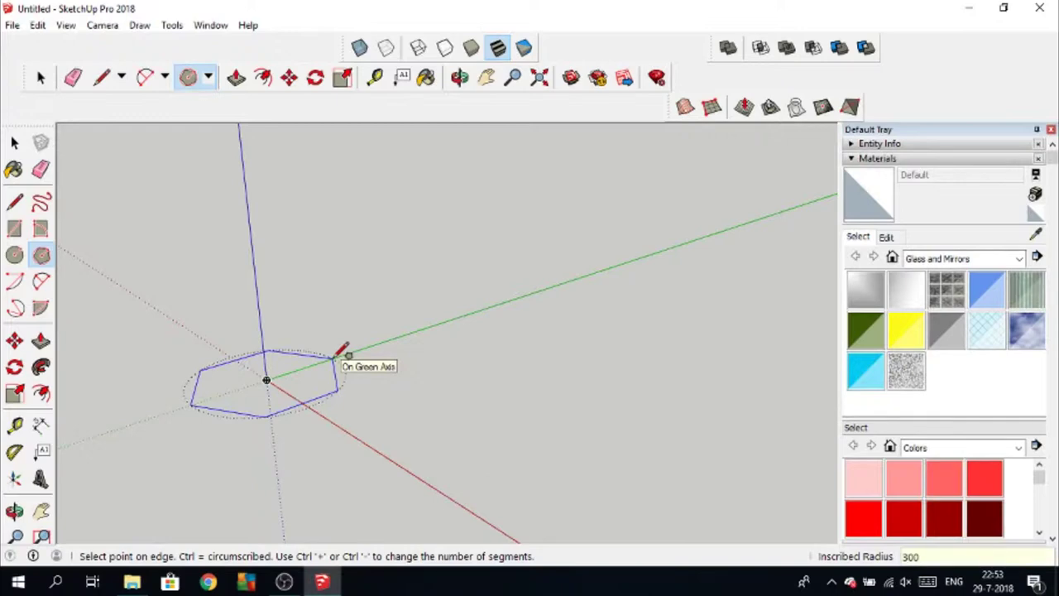
{"action": "key", "text": "Return"}
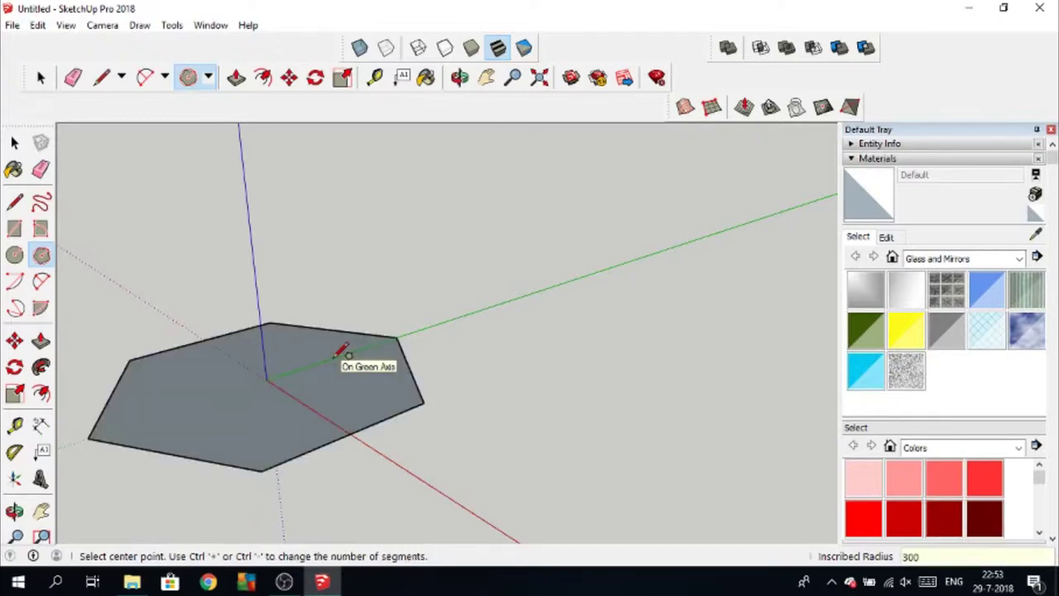
{"action": "left_click", "coordinate": [42, 339]}
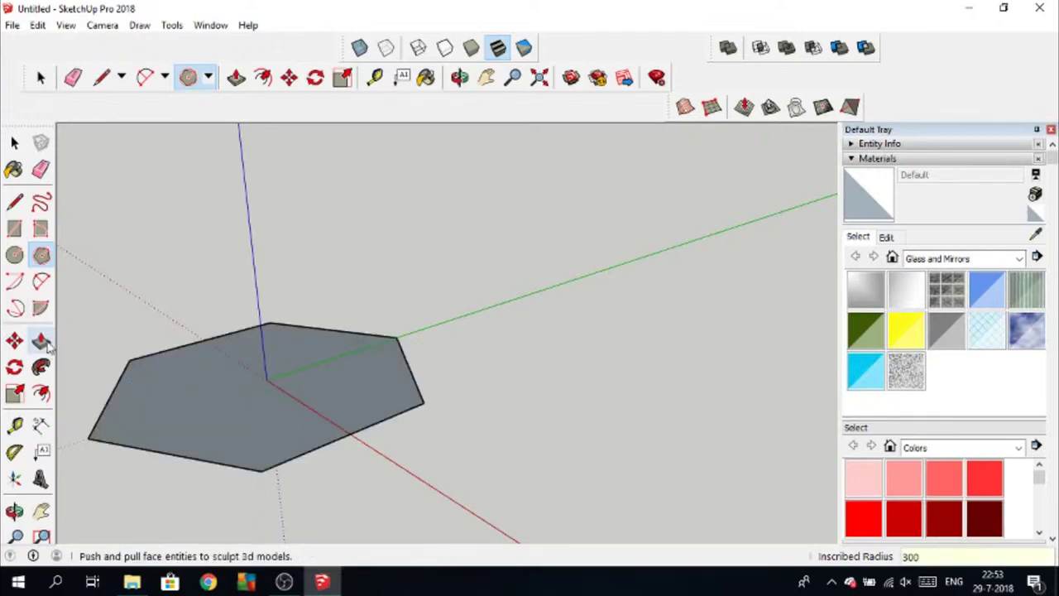
{"action": "left_click", "coordinate": [164, 406]}
{"action": "type", "text": "10"}
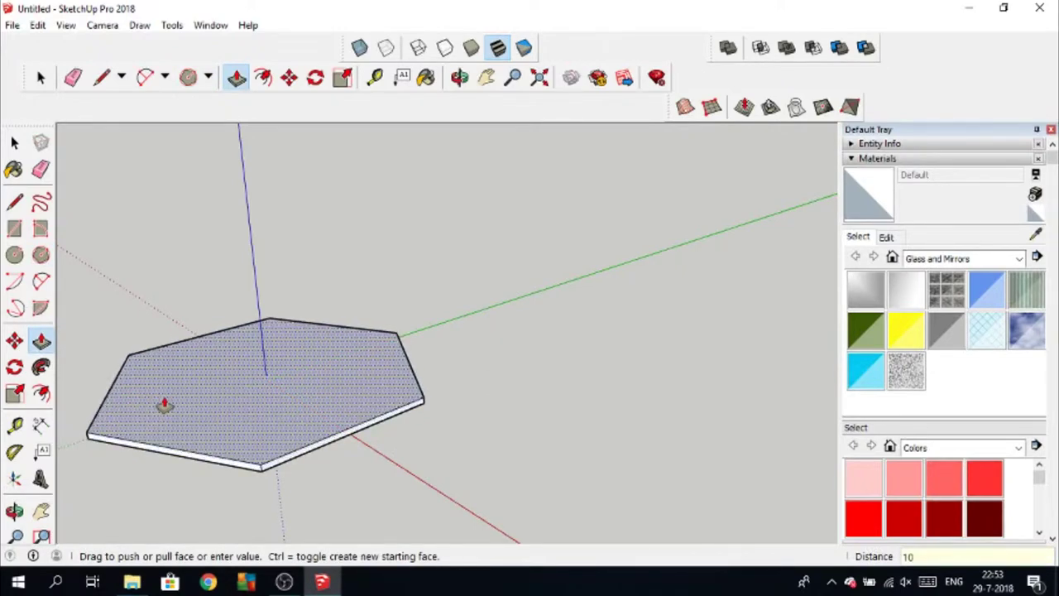
{"action": "key", "text": "Return"}
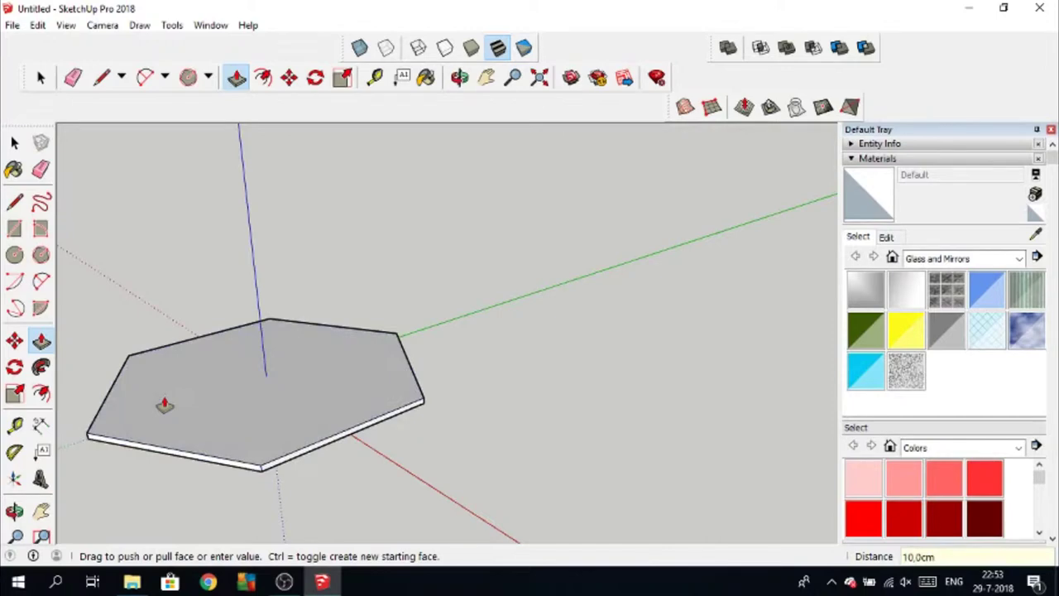
Step: Select the whole hexagonal slab with Select > All Connected
{"action": "left_click", "coordinate": [14, 142]}
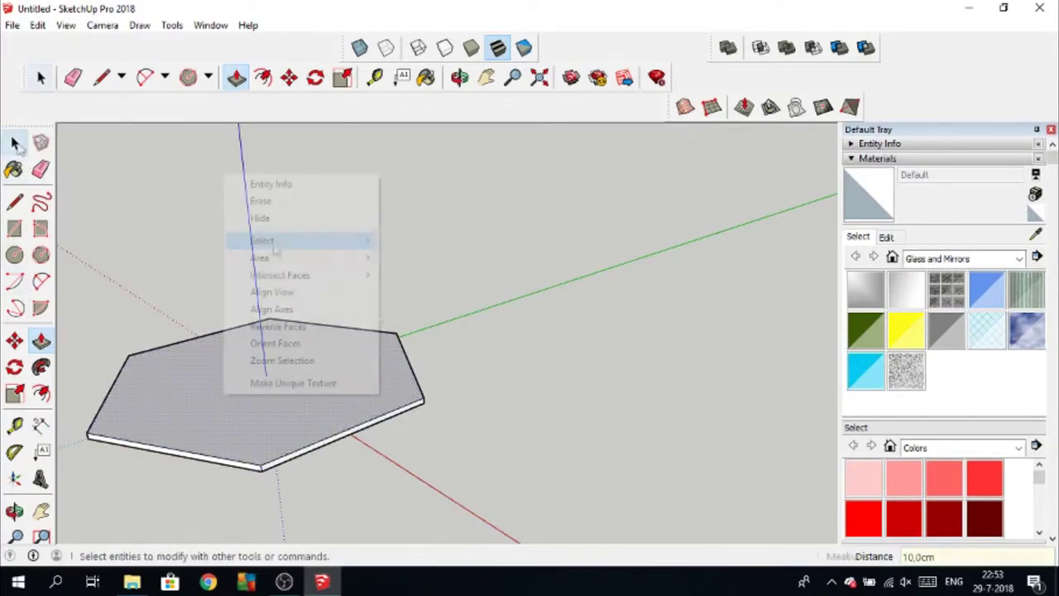
{"action": "right_click", "coordinate": [317, 284]}
{"action": "left_click", "coordinate": [469, 257]}
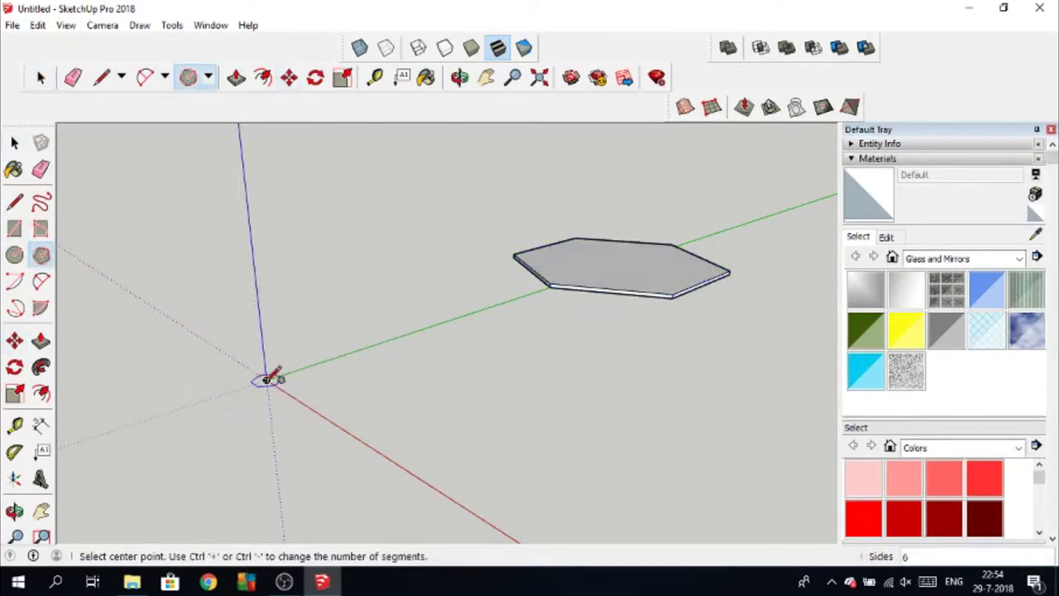
Step: Draw a second hexagon at the origin and offset its edges inward to form a rim
{"action": "left_click", "coordinate": [265, 380]}
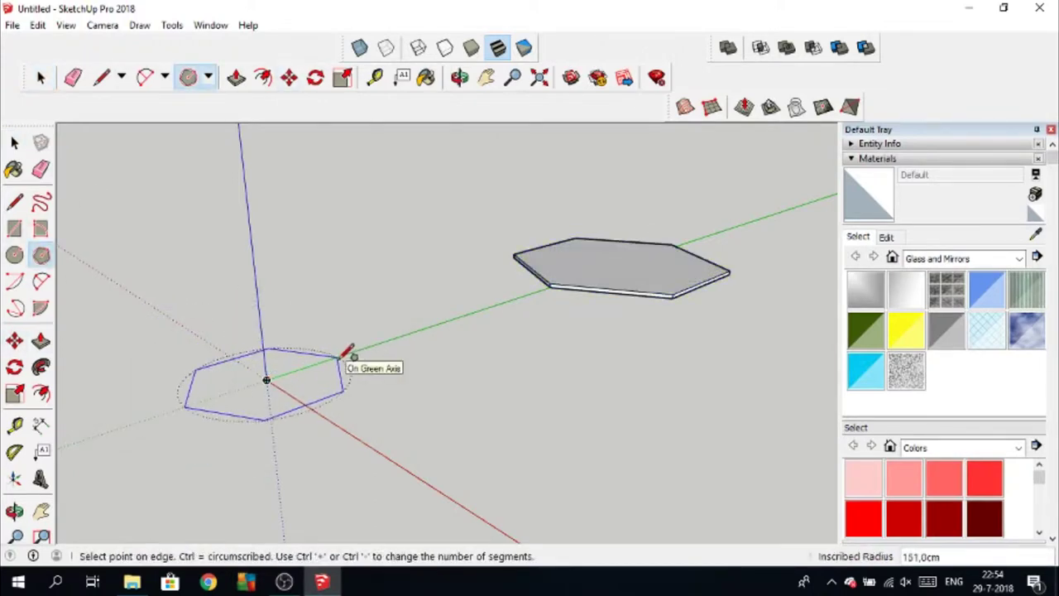
{"action": "type", "text": "300"}
{"action": "left_click", "coordinate": [343, 357]}
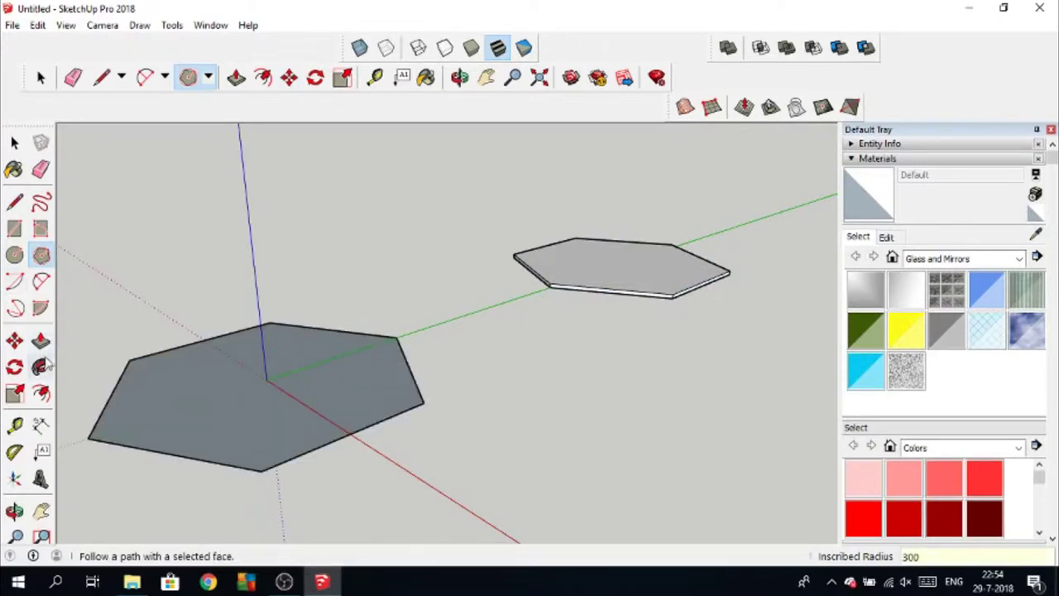
{"action": "left_click", "coordinate": [42, 391]}
{"action": "left_click", "coordinate": [186, 454]}
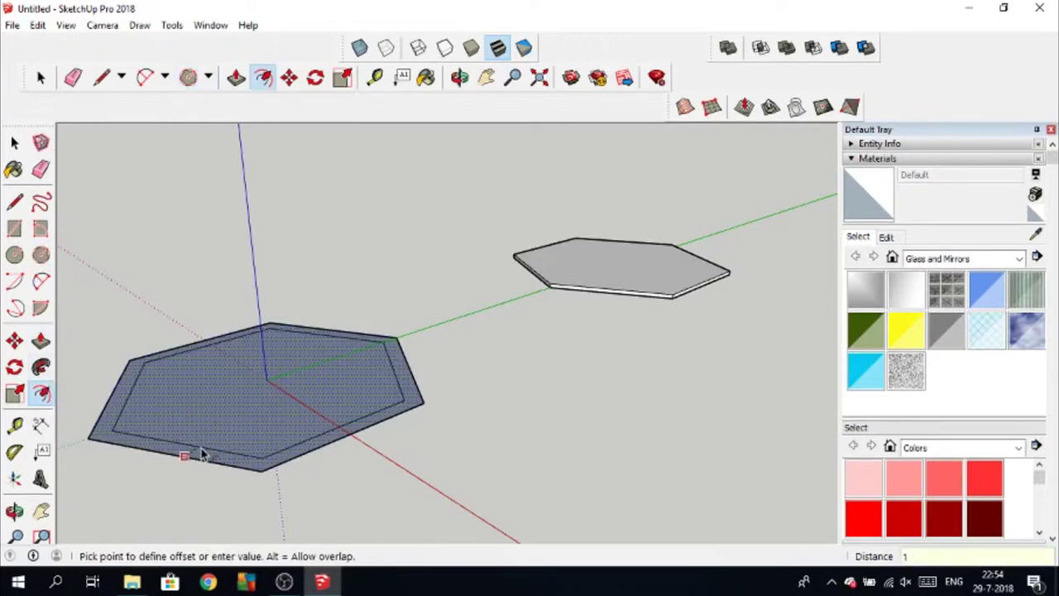
{"action": "type", "text": "0"}
{"action": "key", "text": "Return"}
Step: Raise the outer ring 300 cm into hollow walls and view them from the front
{"action": "key", "text": "p"}
{"action": "left_click", "coordinate": [104, 422]}
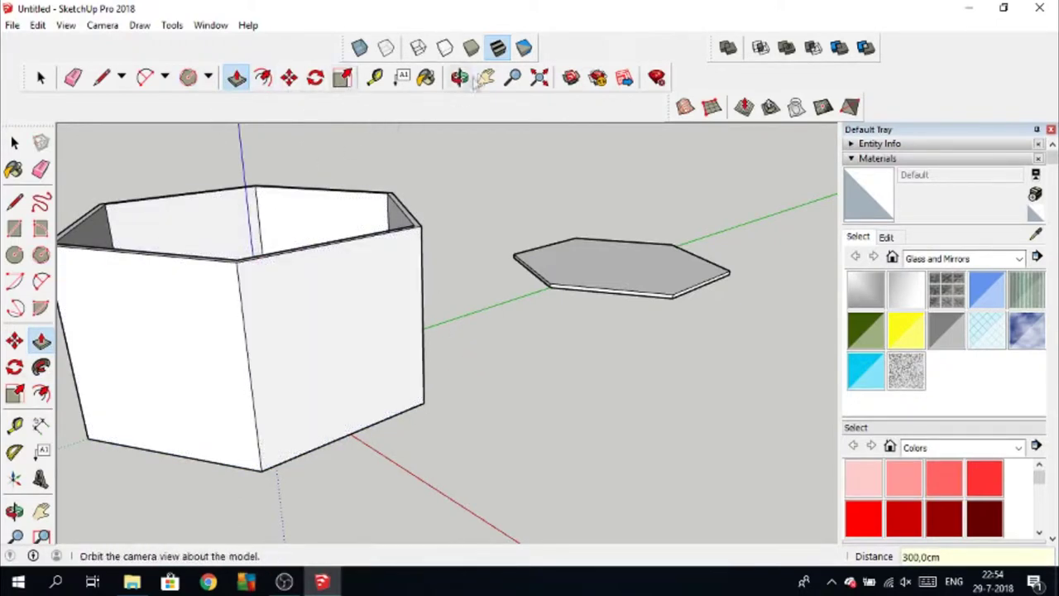
{"action": "left_click", "coordinate": [486, 77]}
{"action": "left_click_drag", "start_coordinate": [473, 293], "coordinate": [536, 383]}
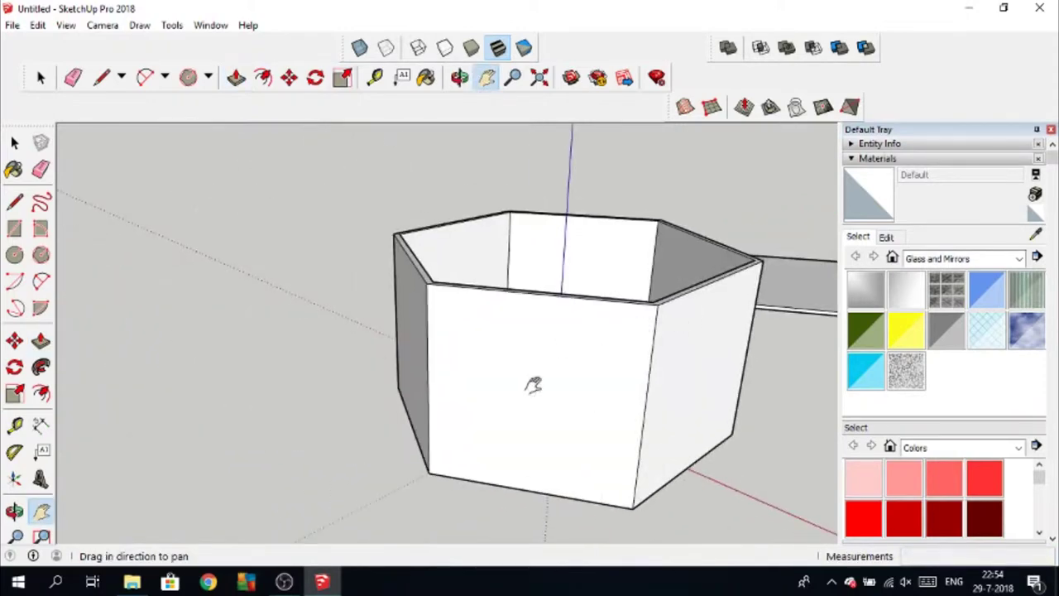
{"action": "key", "text": "o"}
{"action": "middle_click_drag", "start_coordinate": [585, 403], "coordinate": [603, 314]}
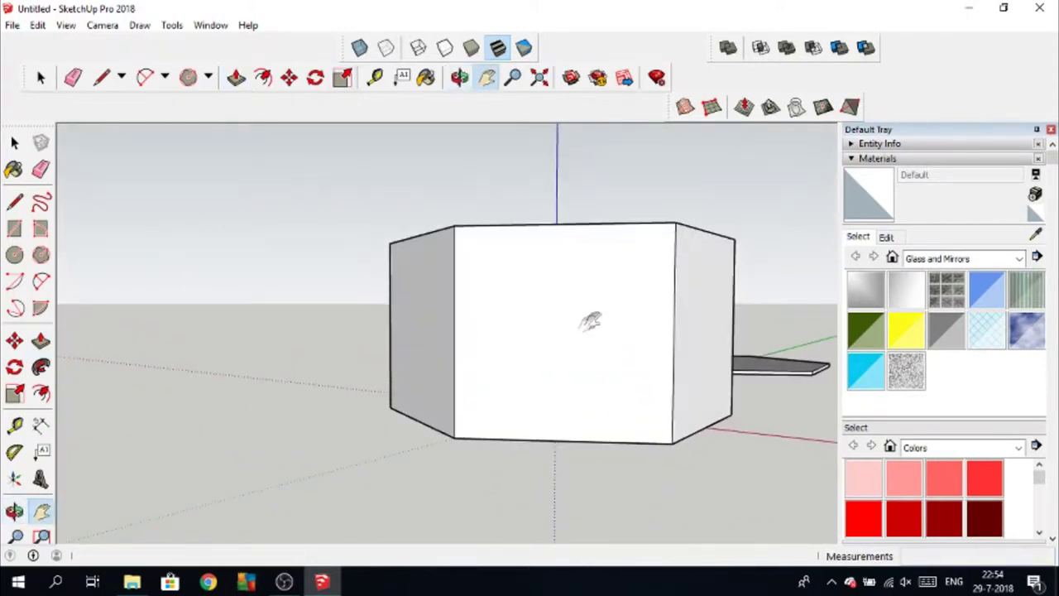
{"action": "left_click", "coordinate": [101, 77]}
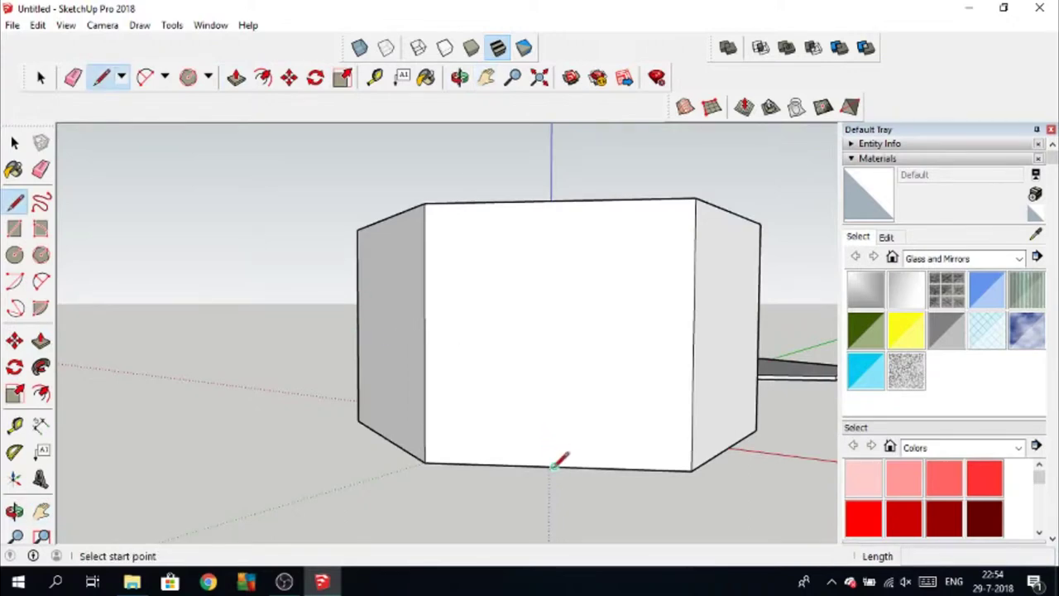
Step: Draw vertical and horizontal centre lines across the front wall
{"action": "left_click", "coordinate": [553, 466]}
{"action": "left_click", "coordinate": [556, 199]}
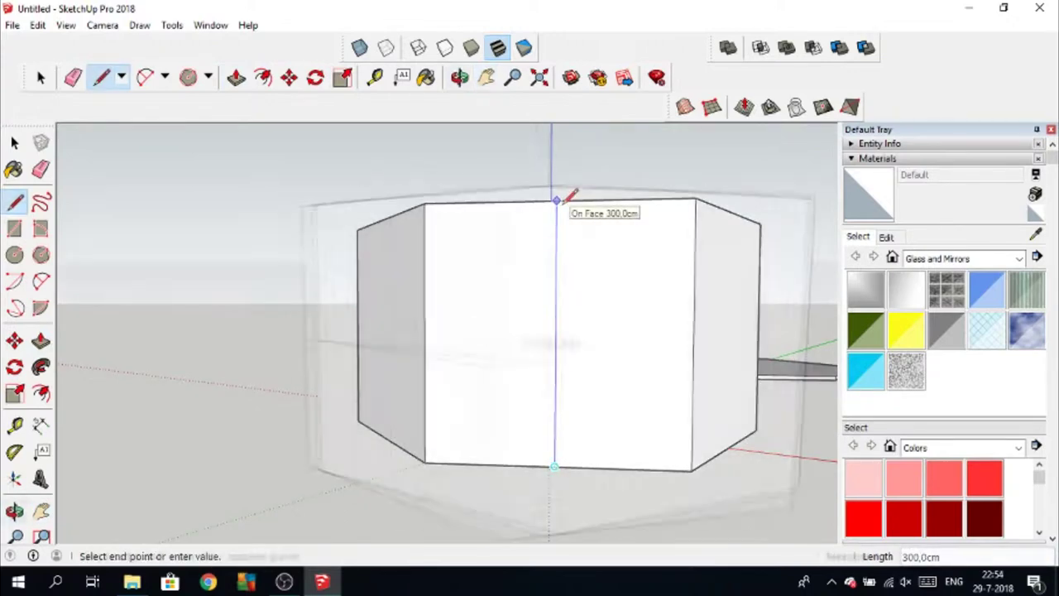
{"action": "scroll", "coordinate": [563, 193], "scroll_direction": "up", "scroll_amount": 5}
{"action": "middle_click_drag", "start_coordinate": [295, 329], "coordinate": [378, 359]}
{"action": "left_click", "coordinate": [378, 359]}
{"action": "left_click", "coordinate": [769, 356]}
{"action": "middle_click_drag", "start_coordinate": [768, 356], "coordinate": [284, 367]}
{"action": "left_click", "coordinate": [333, 368]}
{"action": "left_click", "coordinate": [729, 357]}
{"action": "left_click", "coordinate": [521, 367]}
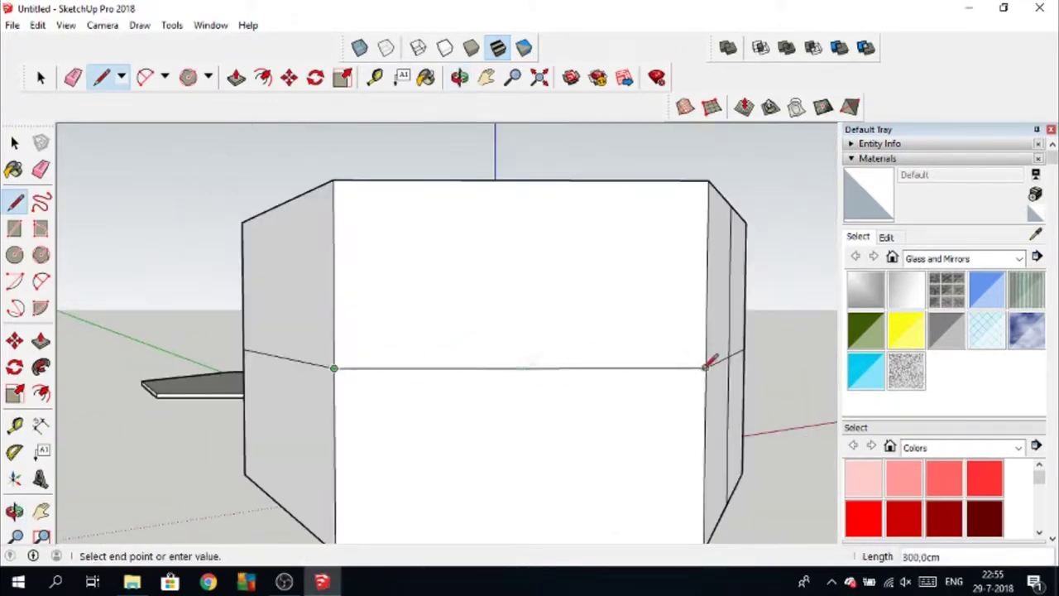
{"action": "left_click", "coordinate": [520, 180]}
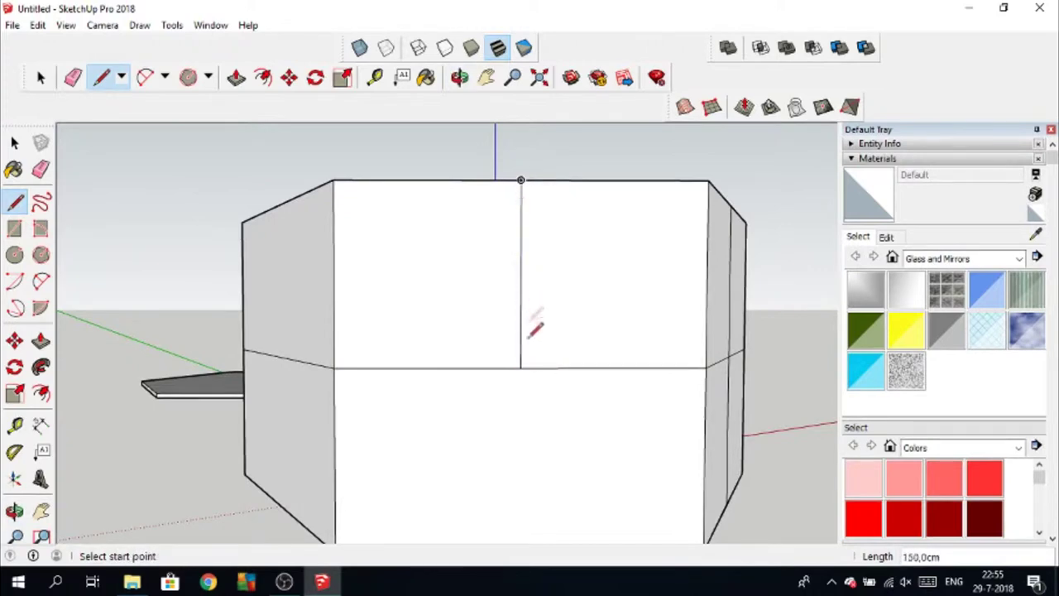
{"action": "scroll", "coordinate": [519, 419], "scroll_direction": "down", "scroll_amount": 2}
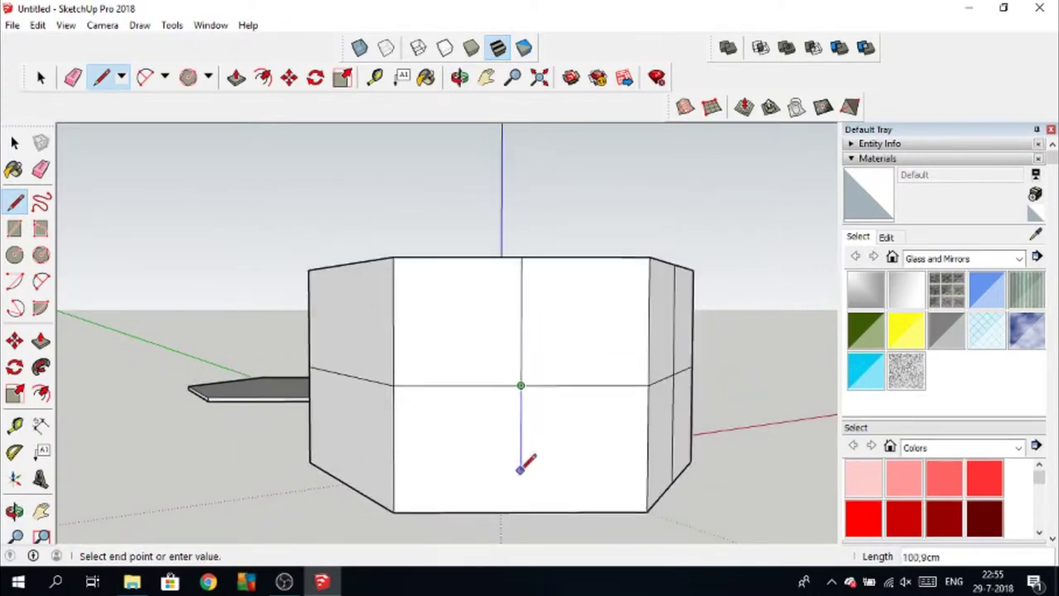
{"action": "left_click", "coordinate": [520, 511]}
Step: Add two more vertical and two horizontal division lines to grid the front wall
{"action": "left_click", "coordinate": [458, 511]}
{"action": "left_click", "coordinate": [457, 258]}
{"action": "left_click", "coordinate": [584, 511]}
{"action": "left_click", "coordinate": [584, 258]}
{"action": "left_click", "coordinate": [392, 320]}
{"action": "left_click", "coordinate": [649, 321]}
{"action": "left_click", "coordinate": [393, 449]}
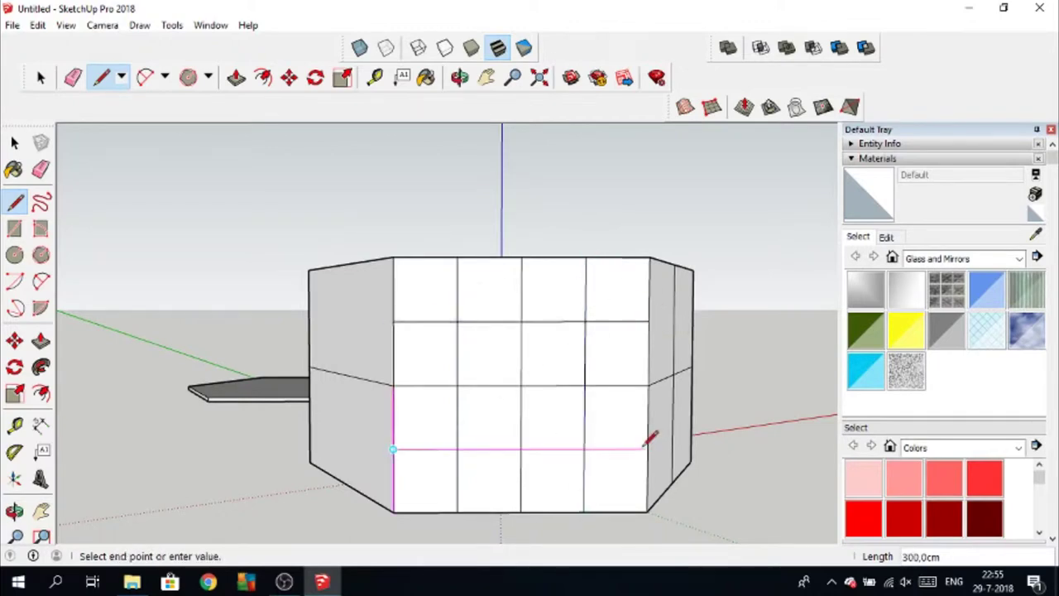
{"action": "left_click", "coordinate": [392, 354]}
{"action": "left_click", "coordinate": [648, 353]}
Step: Draw a half-circle arch spanning two grid cells and erase the surrounding grid lines
{"action": "left_click", "coordinate": [40, 282]}
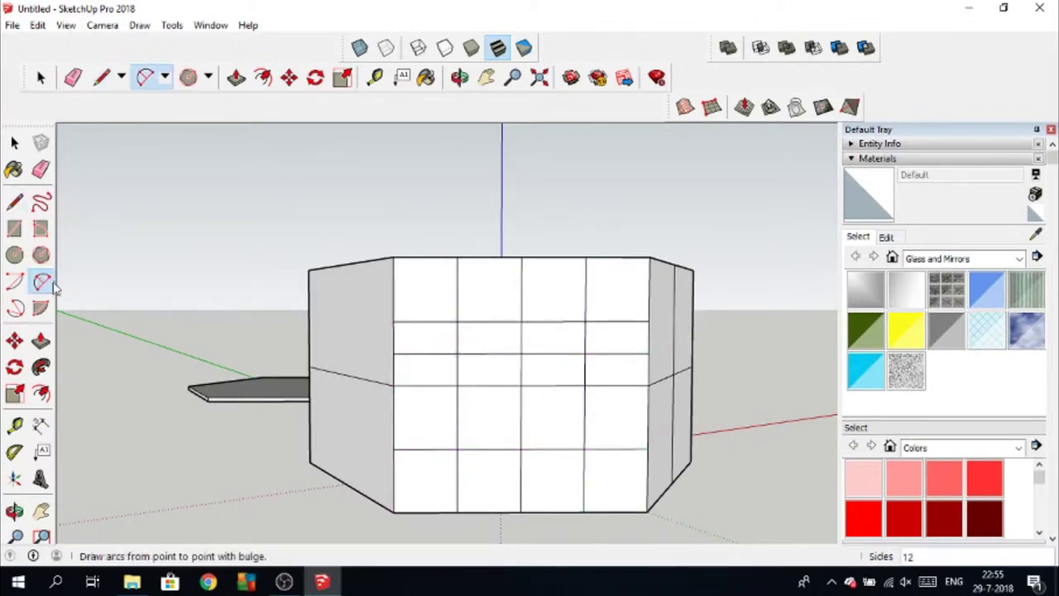
{"action": "left_click", "coordinate": [458, 385]}
{"action": "left_click", "coordinate": [585, 385]}
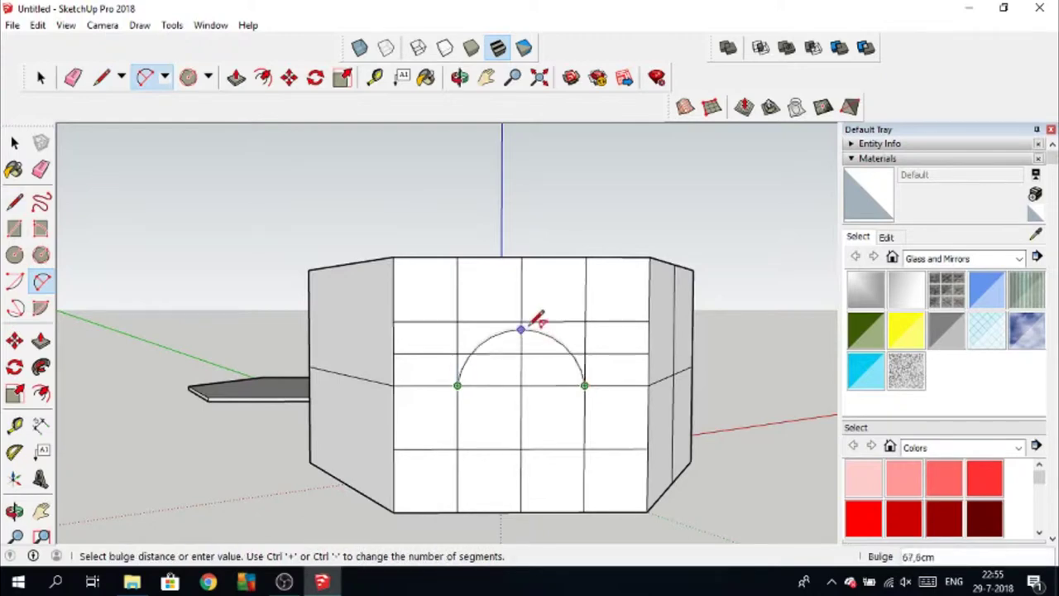
{"action": "left_click", "coordinate": [530, 320]}
{"action": "left_click", "coordinate": [73, 77]}
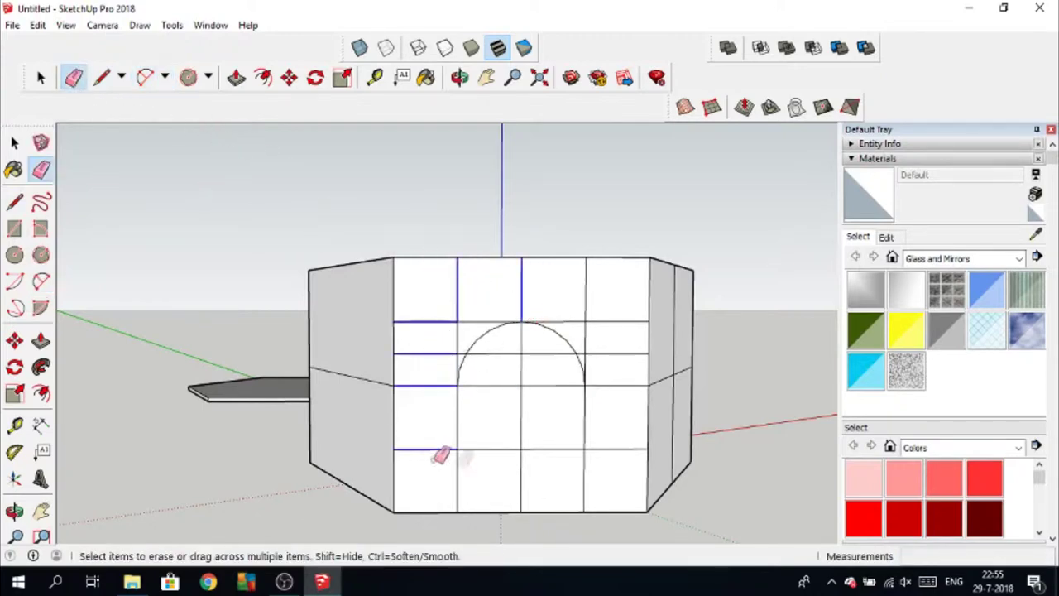
{"action": "left_click_drag", "start_coordinate": [597, 308], "coordinate": [527, 306]}
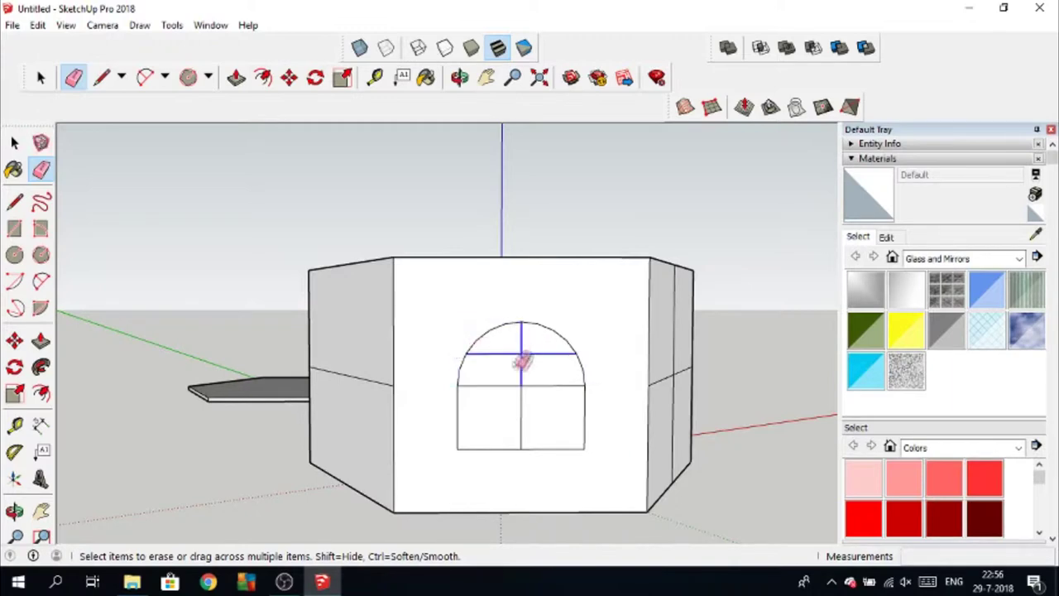
{"action": "left_click_drag", "start_coordinate": [538, 382], "coordinate": [538, 382]}
Step: Push the arched window face through the wall to cut the opening
{"action": "key", "text": "p"}
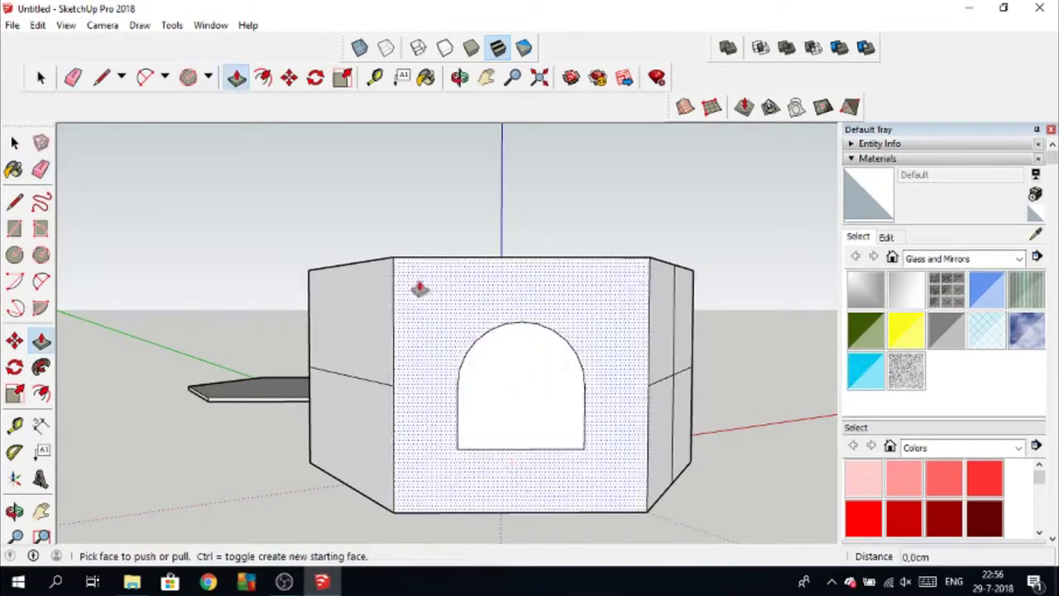
{"action": "left_click", "coordinate": [527, 416]}
{"action": "type", "text": "10"}
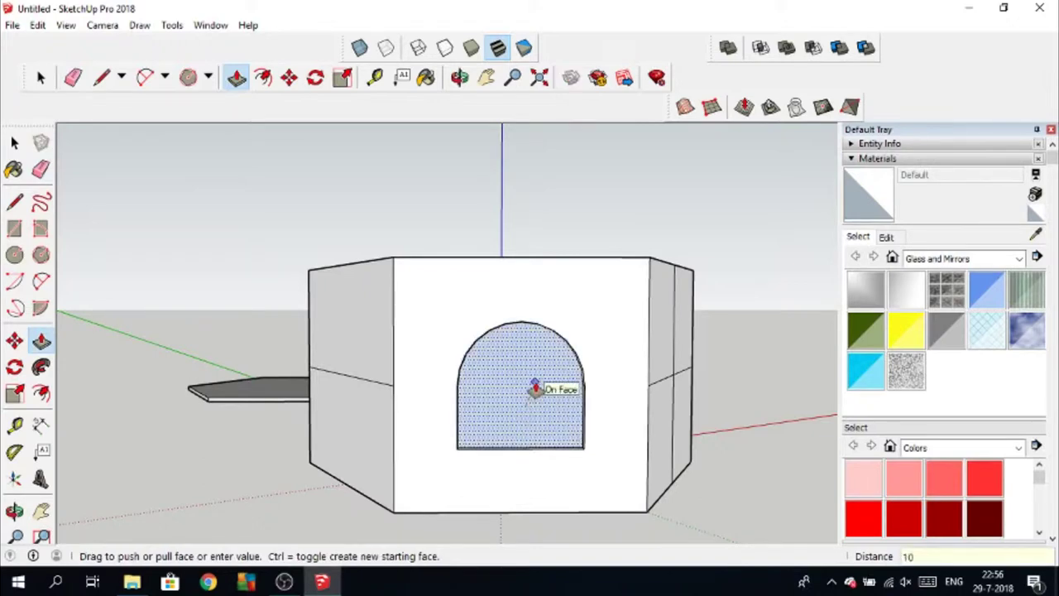
{"action": "key", "text": "Return"}
{"action": "middle_click_drag", "start_coordinate": [373, 362], "coordinate": [338, 394]}
Step: Grid the second wall with horizontal and three vertical division lines
{"action": "key", "text": "l"}
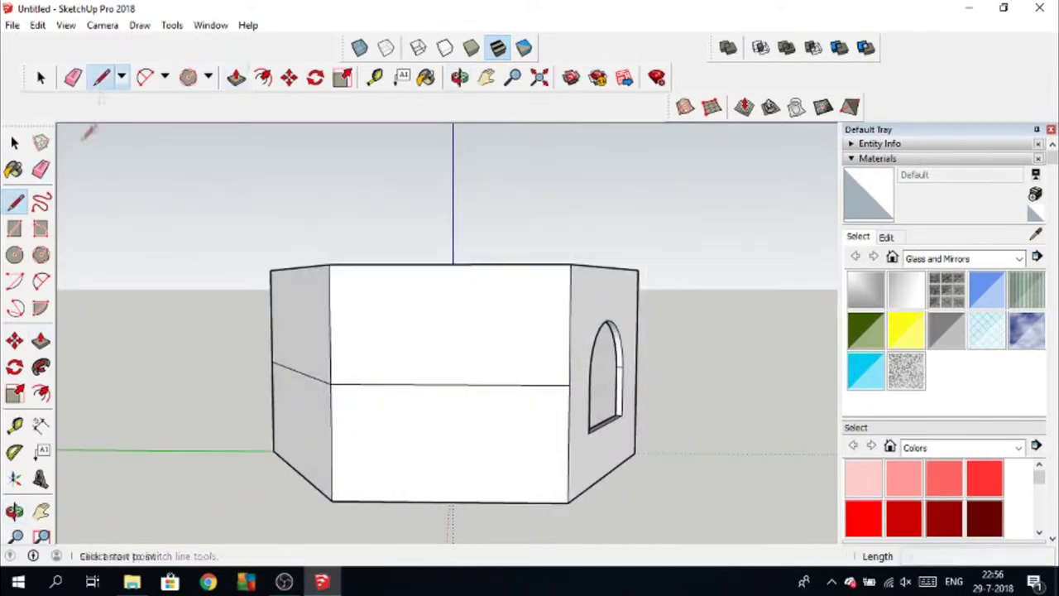
{"action": "left_click", "coordinate": [329, 323]}
{"action": "left_click", "coordinate": [570, 325]}
{"action": "left_click", "coordinate": [331, 442]}
{"action": "left_click", "coordinate": [569, 443]}
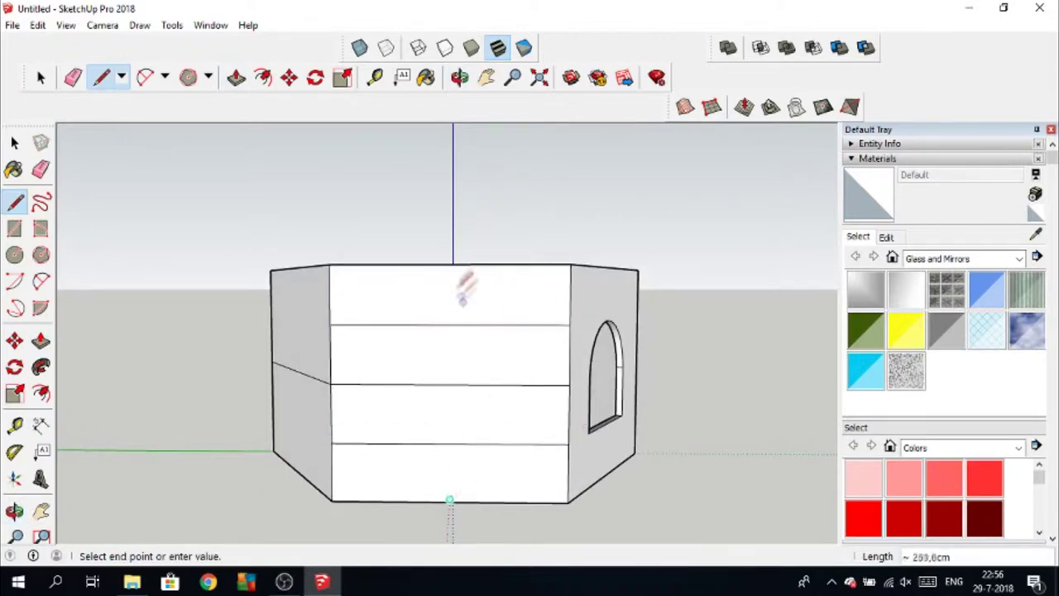
{"action": "scroll", "coordinate": [529, 496], "scroll_direction": "up", "scroll_amount": 3}
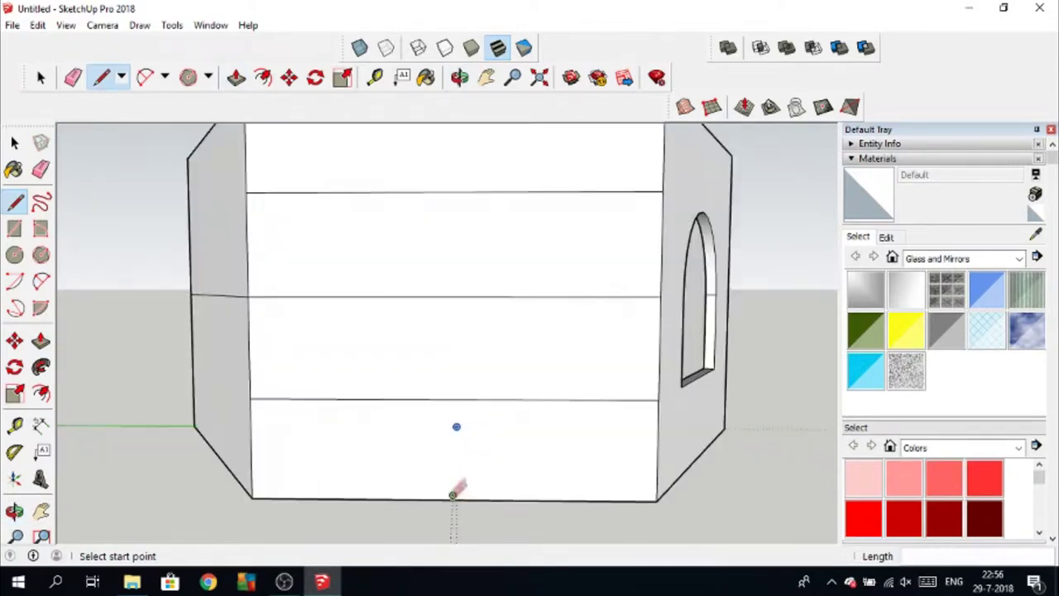
{"action": "scroll", "coordinate": [521, 491], "scroll_direction": "up", "scroll_amount": 2}
{"action": "left_click", "coordinate": [507, 492]}
{"action": "middle_click_drag", "start_coordinate": [506, 493], "coordinate": [447, 124], "text": "shift"}
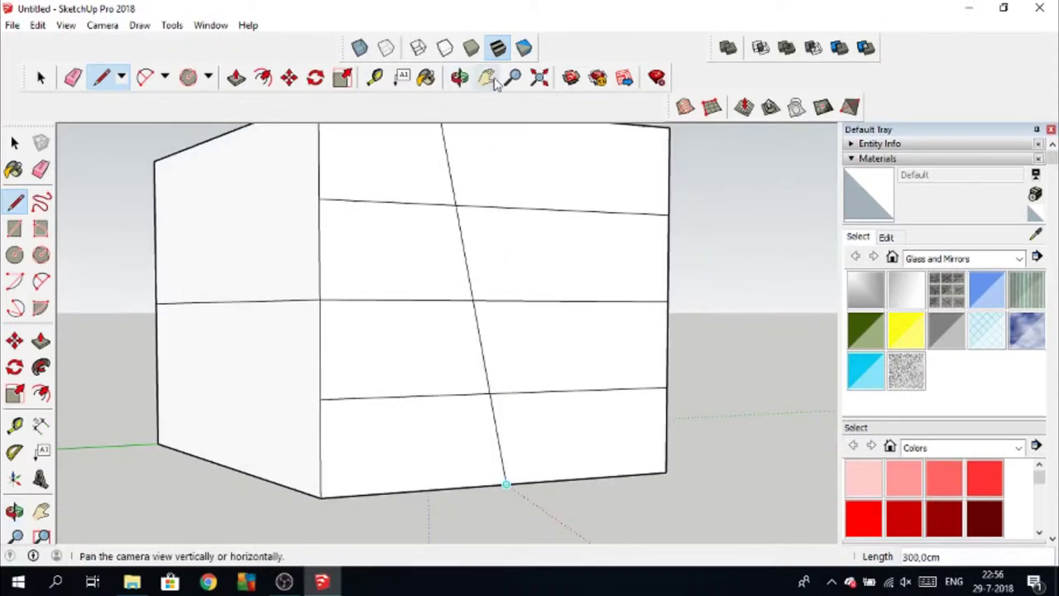
{"action": "scroll", "coordinate": [447, 331], "scroll_direction": "down", "scroll_amount": 2}
{"action": "left_click", "coordinate": [487, 155]}
{"action": "left_click", "coordinate": [395, 147]}
{"action": "left_click", "coordinate": [395, 532]}
{"action": "left_click", "coordinate": [569, 517]}
{"action": "left_click", "coordinate": [569, 160]}
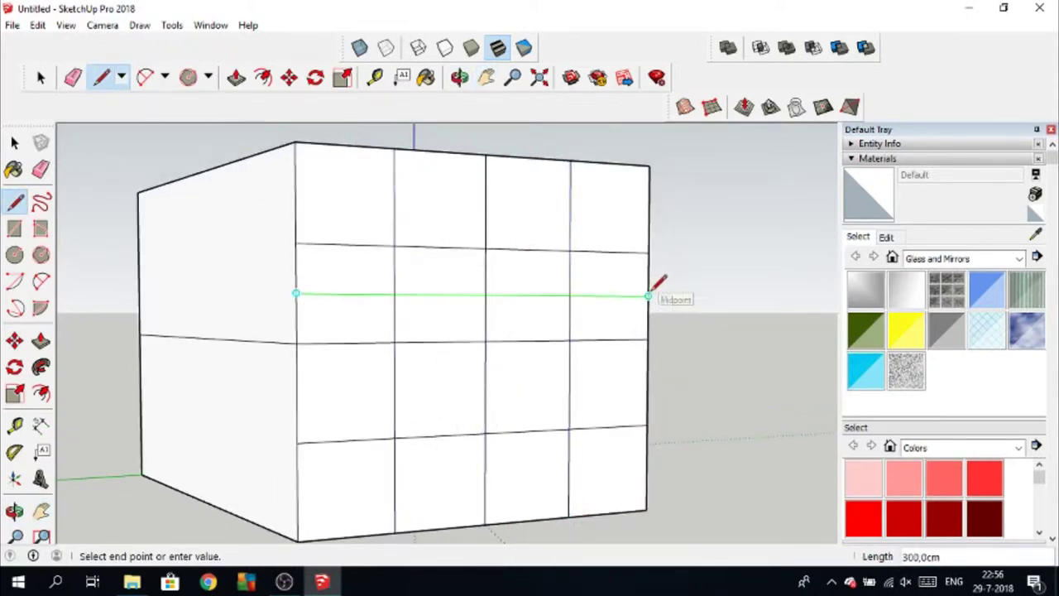
{"action": "left_click", "coordinate": [646, 296]}
{"action": "middle_click_drag", "start_coordinate": [647, 296], "coordinate": [352, 335]}
Step: Draw an arch on the second wall's grid, erase extra edges, and recess it by the previous distance
{"action": "key", "text": "a"}
{"action": "left_click", "coordinate": [339, 343]}
{"action": "left_click", "coordinate": [525, 342]}
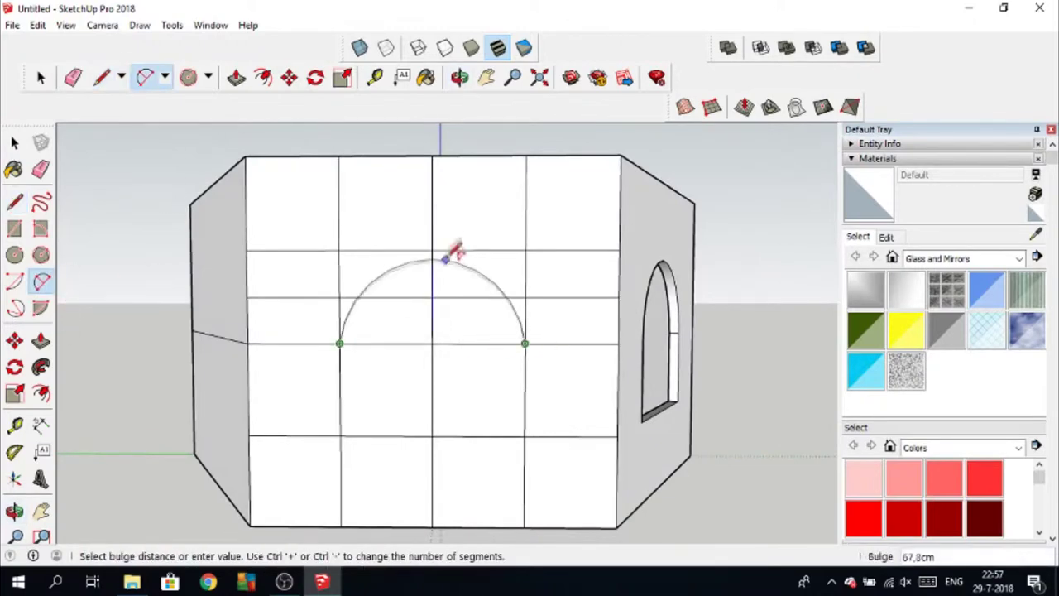
{"action": "left_click", "coordinate": [431, 251]}
{"action": "key", "text": "e"}
{"action": "mouse_move", "coordinate": [320, 170]}
{"action": "left_mouse_down"}
{"action": "mouse_move", "coordinate": [574, 428]}
{"action": "mouse_move", "coordinate": [532, 225]}
{"action": "mouse_move", "coordinate": [534, 246]}
{"action": "mouse_move", "coordinate": [437, 355]}
{"action": "left_mouse_up"}
{"action": "key", "text": "p"}
{"action": "double_click", "coordinate": [421, 323]}
{"action": "mouse_move", "coordinate": [421, 323]}
{"action": "middle_mouse_down"}
{"action": "mouse_move", "coordinate": [623, 352]}
{"action": "mouse_move", "coordinate": [310, 395]}
{"action": "middle_mouse_up"}
Step: Grid the third wall with vertical and horizontal dividing lines
{"action": "key", "text": "l"}
{"action": "left_click", "coordinate": [329, 495]}
{"action": "left_click", "coordinate": [329, 172]}
{"action": "left_click", "coordinate": [246, 496]}
{"action": "left_click", "coordinate": [247, 172]}
{"action": "left_click", "coordinate": [409, 493]}
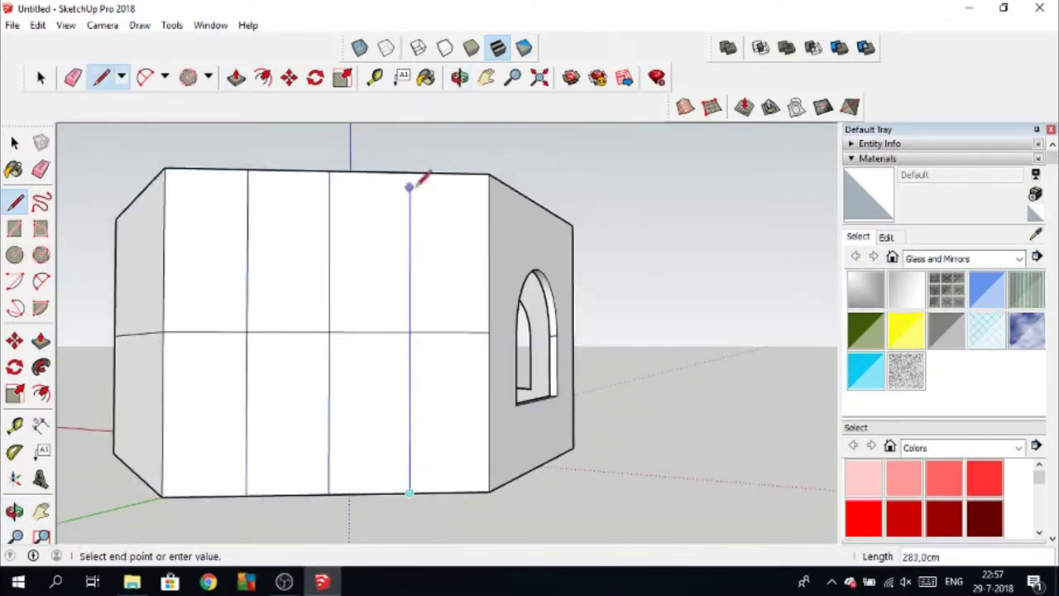
{"action": "left_click", "coordinate": [164, 250]}
{"action": "left_click", "coordinate": [489, 253]}
{"action": "left_click", "coordinate": [163, 412]}
{"action": "left_click", "coordinate": [489, 411]}
{"action": "left_click", "coordinate": [165, 290]}
{"action": "left_click", "coordinate": [489, 289]}
Step: Draw an arch across the third wall's grid and erase the surrounding edges
{"action": "key", "text": "a"}
{"action": "left_click", "coordinate": [246, 328]}
{"action": "left_click", "coordinate": [409, 328]}
{"action": "left_click", "coordinate": [328, 252]}
{"action": "key", "text": "e"}
{"action": "mouse_move", "coordinate": [331, 252]}
{"action": "left_mouse_down"}
{"action": "mouse_move", "coordinate": [348, 212]}
{"action": "mouse_move", "coordinate": [228, 227]}
{"action": "left_mouse_up"}
{"action": "mouse_move", "coordinate": [414, 222]}
{"action": "left_mouse_down"}
{"action": "mouse_move", "coordinate": [421, 239]}
{"action": "mouse_move", "coordinate": [382, 238]}
{"action": "left_mouse_up"}
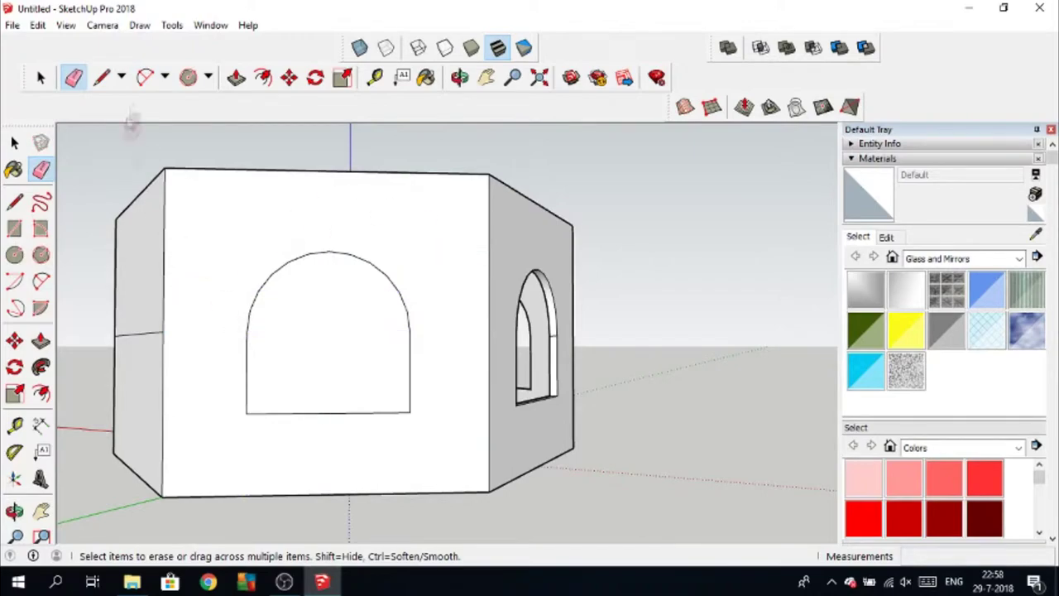
Step: Recess the third arch and the side arch into their walls by the same distance
{"action": "key", "text": "p"}
{"action": "left_click", "coordinate": [246, 360]}
{"action": "middle_click_drag", "start_coordinate": [245, 359], "coordinate": [516, 355]}
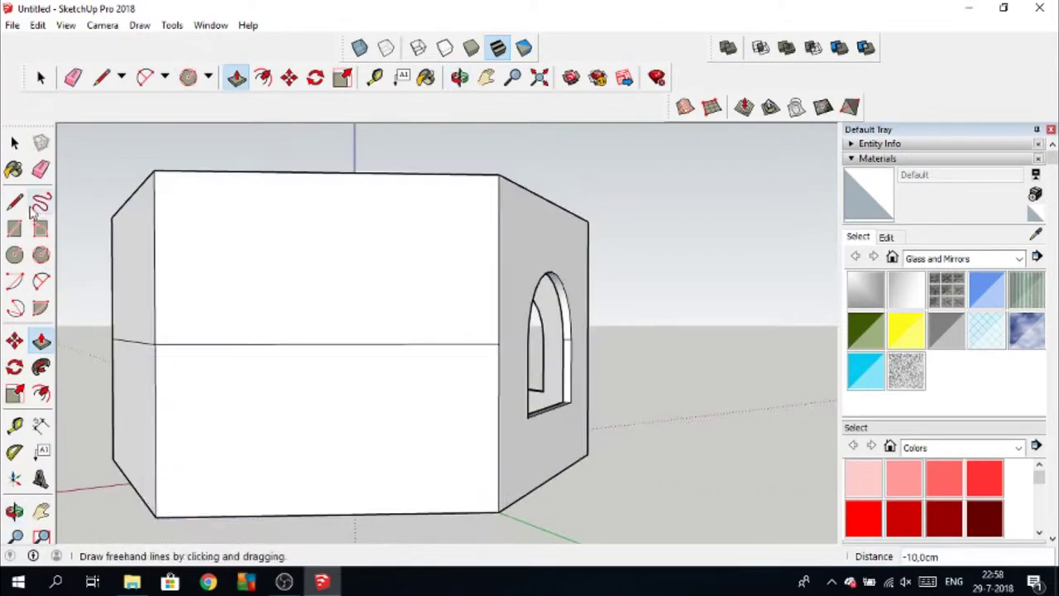
{"action": "left_click", "coordinate": [15, 202]}
{"action": "key", "text": "ctrl+z"}
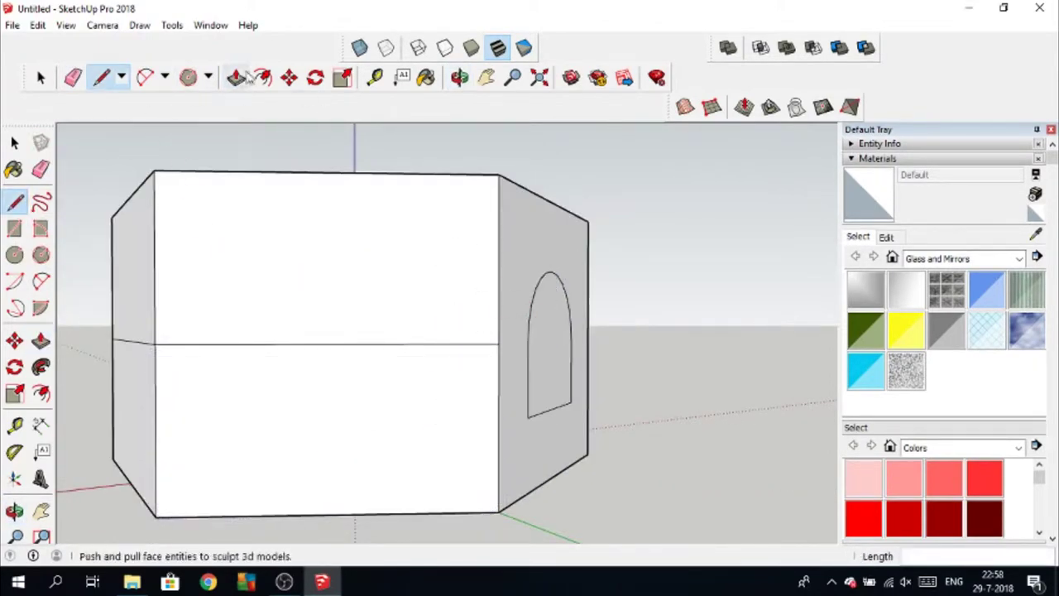
{"action": "left_click", "coordinate": [236, 77]}
{"action": "double_click", "coordinate": [544, 350]}
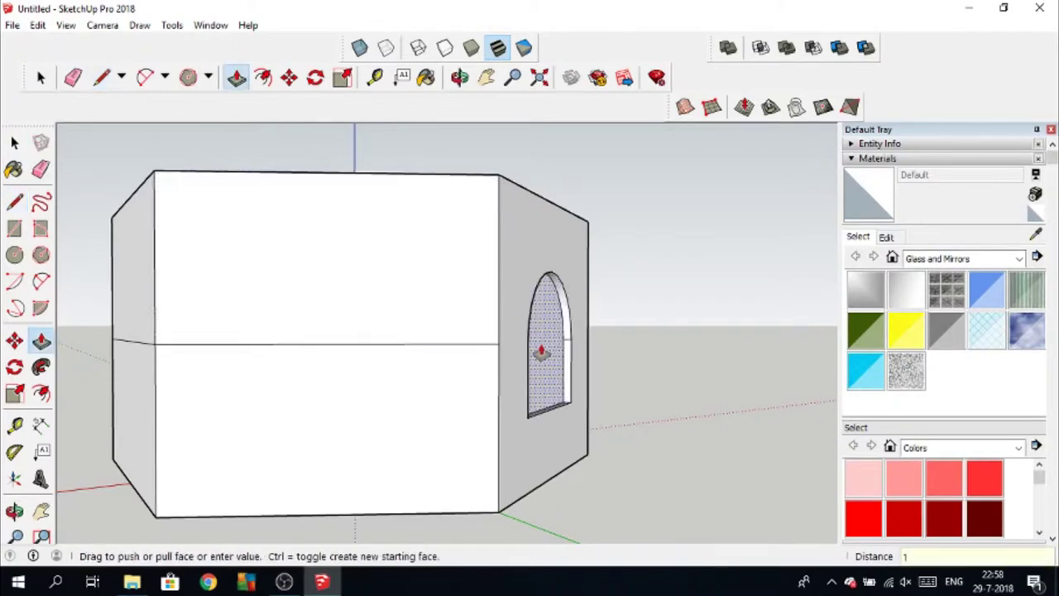
Step: Draw a guide-line grid on the wall and a 2-point arch across the window top
{"action": "left_click", "coordinate": [101, 77]}
{"action": "left_click", "coordinate": [330, 172]}
{"action": "left_click", "coordinate": [329, 513]}
{"action": "left_click", "coordinate": [242, 172]}
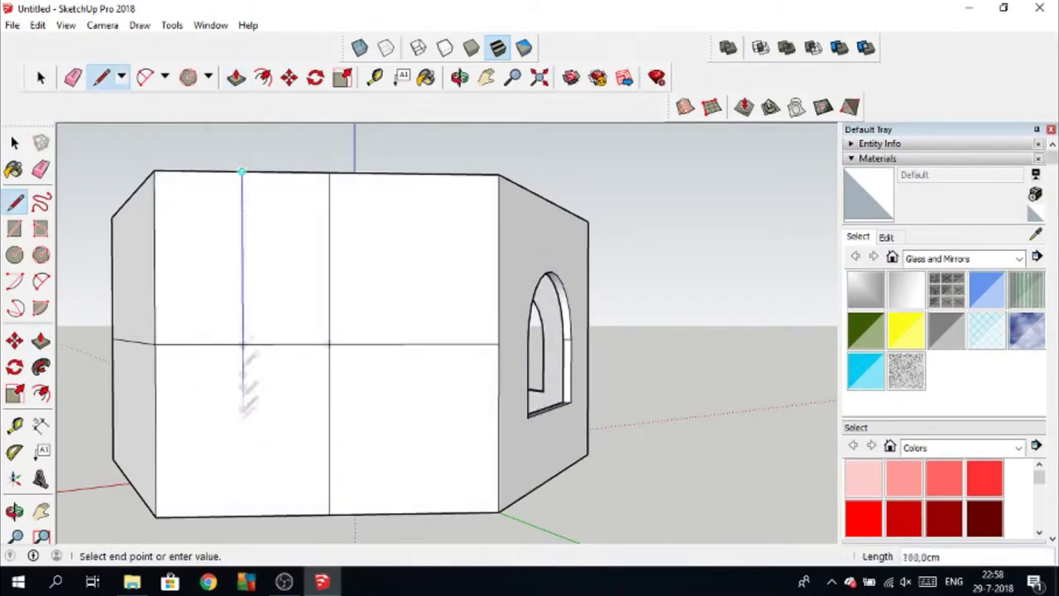
{"action": "left_click", "coordinate": [413, 173]}
{"action": "left_click", "coordinate": [155, 259]}
{"action": "left_click", "coordinate": [498, 259]}
{"action": "left_click", "coordinate": [498, 301]}
{"action": "left_click", "coordinate": [243, 344]}
{"action": "left_click", "coordinate": [414, 344]}
{"action": "left_click", "coordinate": [329, 259]}
Step: Erase the grid lines around the arch and push the arched face into the wall
{"action": "left_click", "coordinate": [73, 77]}
{"action": "left_click_drag", "start_coordinate": [329, 215], "coordinate": [242, 280]}
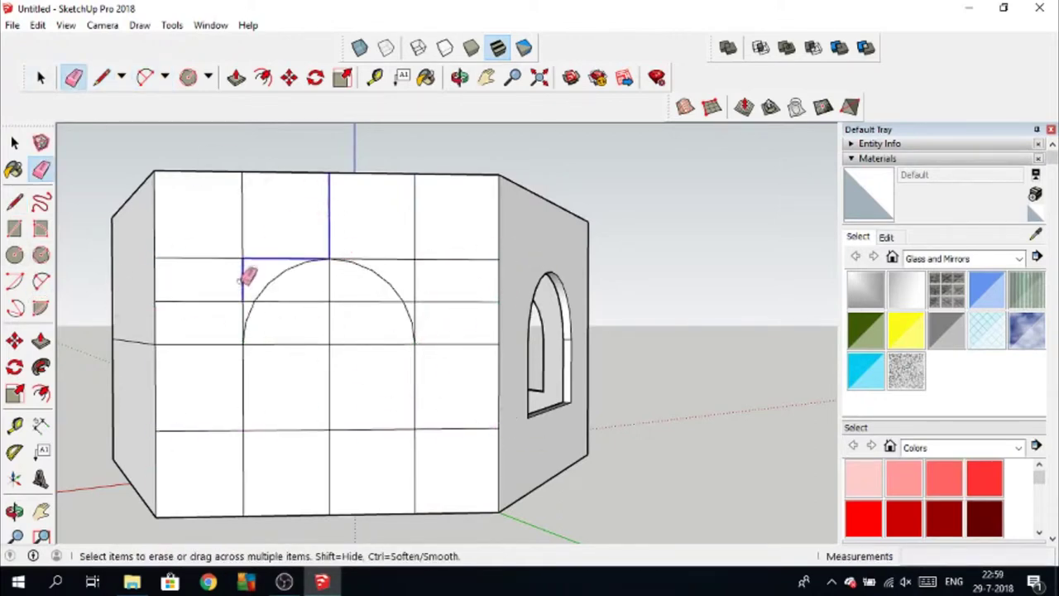
{"action": "mouse_move", "coordinate": [243, 222]}
{"action": "left_mouse_down"}
{"action": "mouse_move", "coordinate": [473, 439]}
{"action": "mouse_move", "coordinate": [344, 217]}
{"action": "left_mouse_up"}
{"action": "key", "text": "ctrl+z"}
{"action": "mouse_move", "coordinate": [413, 259]}
{"action": "left_mouse_down"}
{"action": "mouse_move", "coordinate": [418, 248]}
{"action": "mouse_move", "coordinate": [249, 264]}
{"action": "left_mouse_up"}
{"action": "mouse_move", "coordinate": [335, 299]}
{"action": "left_mouse_down"}
{"action": "mouse_move", "coordinate": [336, 342]}
{"action": "mouse_move", "coordinate": [303, 355]}
{"action": "left_mouse_up"}
{"action": "key", "text": "p"}
{"action": "mouse_move", "coordinate": [302, 355]}
{"action": "middle_mouse_down"}
{"action": "mouse_move", "coordinate": [511, 342]}
{"action": "mouse_move", "coordinate": [336, 308]}
{"action": "middle_mouse_up"}
Step: Draw two horizontal and three vertical guide lines on the next wall
{"action": "key", "text": "l"}
{"action": "left_click", "coordinate": [398, 502]}
{"action": "left_click", "coordinate": [398, 162]}
{"action": "left_click", "coordinate": [225, 244]}
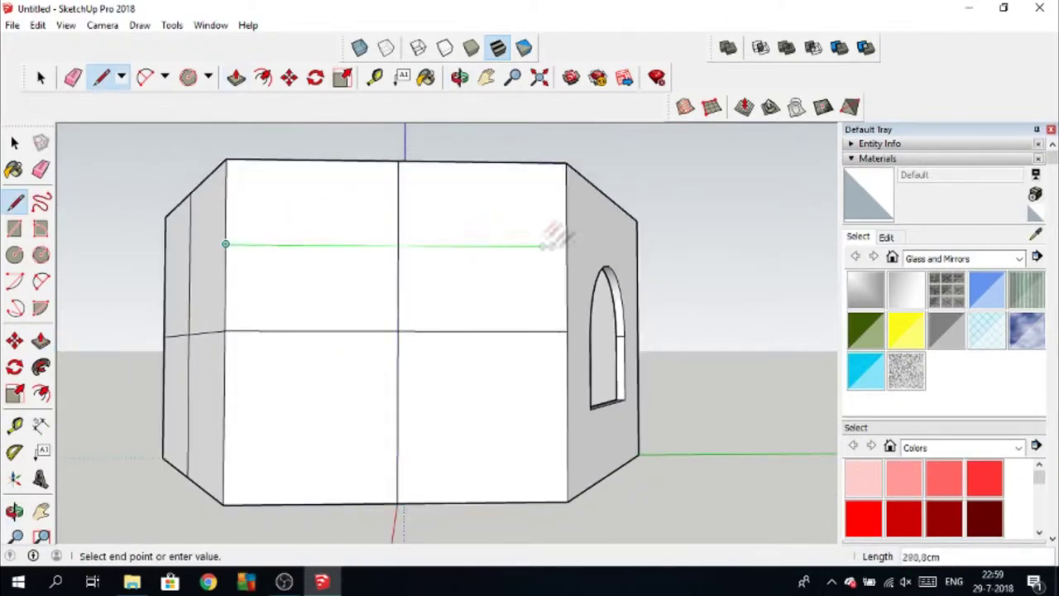
{"action": "left_click", "coordinate": [567, 245]}
{"action": "left_click", "coordinate": [225, 288]}
{"action": "left_click", "coordinate": [566, 289]}
{"action": "left_click", "coordinate": [313, 161]}
{"action": "left_click", "coordinate": [311, 502]}
{"action": "left_click", "coordinate": [484, 502]}
Step: Add the arch on that wall, erase the surrounding guides, and recess the arch face
{"action": "key", "text": "a"}
{"action": "left_click", "coordinate": [312, 331]}
{"action": "left_click", "coordinate": [482, 331]}
{"action": "left_click", "coordinate": [398, 246]}
{"action": "key", "text": "e"}
{"action": "left_click_drag", "start_coordinate": [418, 201], "coordinate": [492, 267]}
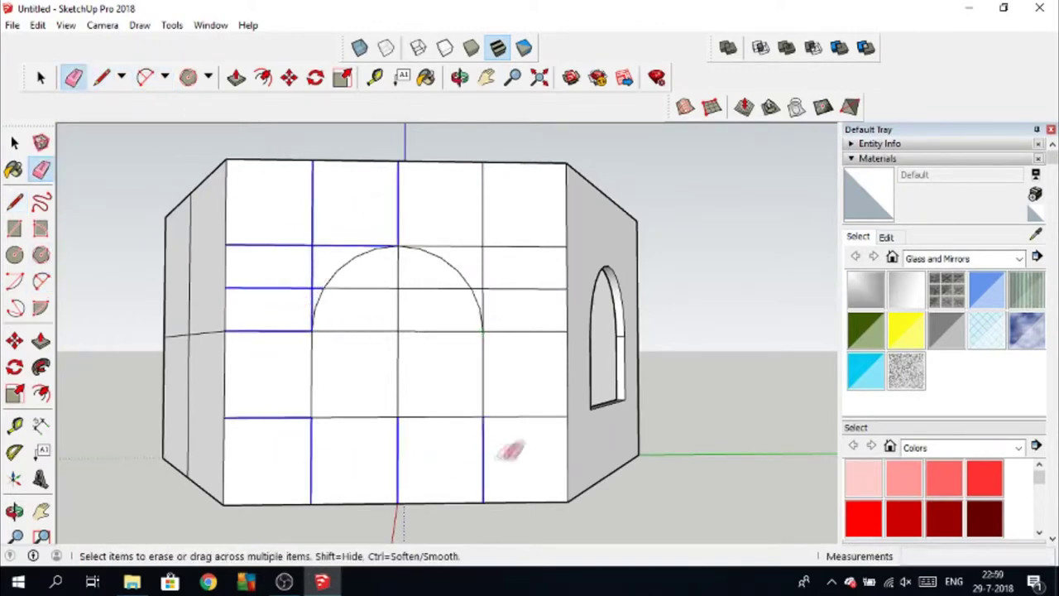
{"action": "mouse_move", "coordinate": [403, 281]}
{"action": "left_mouse_down"}
{"action": "mouse_move", "coordinate": [406, 331]}
{"action": "mouse_move", "coordinate": [508, 347]}
{"action": "mouse_move", "coordinate": [551, 371]}
{"action": "left_mouse_up"}
{"action": "key", "text": "p"}
{"action": "left_click", "coordinate": [352, 357]}
{"action": "left_click", "coordinate": [380, 342]}
{"action": "key", "text": "o"}
{"action": "key", "text": "p"}
Step: Draw three horizontal and two vertical guide lines on the following wall
{"action": "key", "text": "l"}
{"action": "left_click", "coordinate": [250, 429]}
{"action": "left_click", "coordinate": [616, 429]}
{"action": "left_click", "coordinate": [250, 245]}
{"action": "left_click", "coordinate": [617, 244]}
{"action": "left_click", "coordinate": [342, 154]}
{"action": "left_click", "coordinate": [343, 522]}
{"action": "left_click", "coordinate": [526, 522]}
{"action": "left_click", "coordinate": [527, 153]}
{"action": "left_click", "coordinate": [250, 291]}
{"action": "left_click", "coordinate": [616, 292]}
Step: Draw the arch over that window and erase the first guide lines around it
{"action": "key", "text": "a"}
{"action": "left_click", "coordinate": [342, 338]}
{"action": "left_click", "coordinate": [527, 338]}
{"action": "left_click", "coordinate": [434, 245]}
{"action": "left_click", "coordinate": [73, 77]}
{"action": "mouse_move", "coordinate": [297, 249]}
{"action": "left_mouse_down"}
{"action": "mouse_move", "coordinate": [307, 385]}
{"action": "mouse_move", "coordinate": [563, 259]}
{"action": "mouse_move", "coordinate": [549, 295]}
{"action": "mouse_move", "coordinate": [358, 286]}
{"action": "left_mouse_up"}
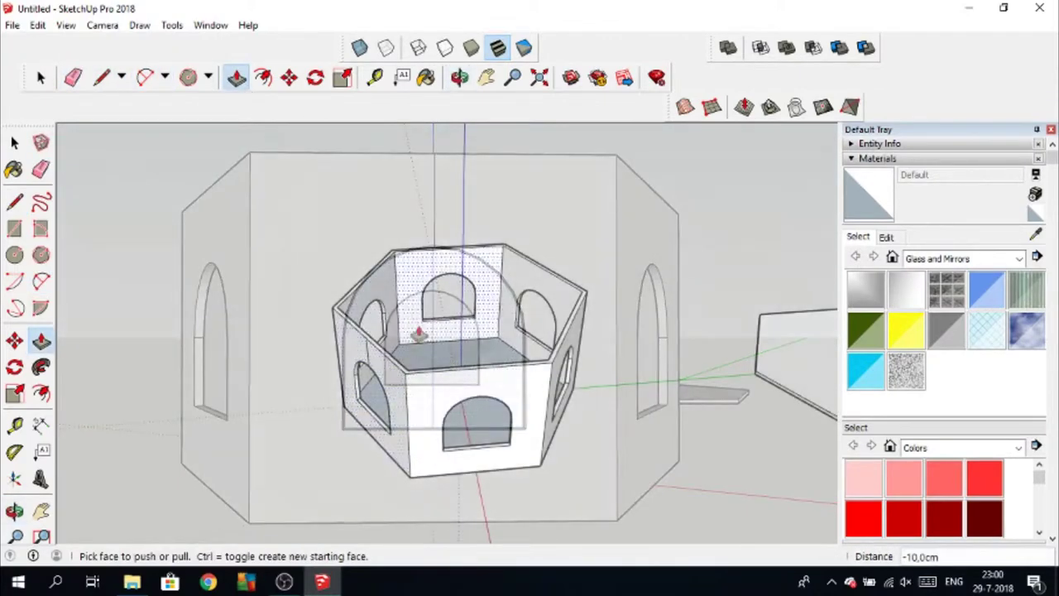
Step: Zoom in on the arched window, then draw and erase a vertical helper line across it
{"action": "scroll", "coordinate": [418, 332], "scroll_direction": "up", "scroll_amount": 5}
{"action": "scroll", "coordinate": [468, 309], "scroll_direction": "up", "scroll_amount": 3}
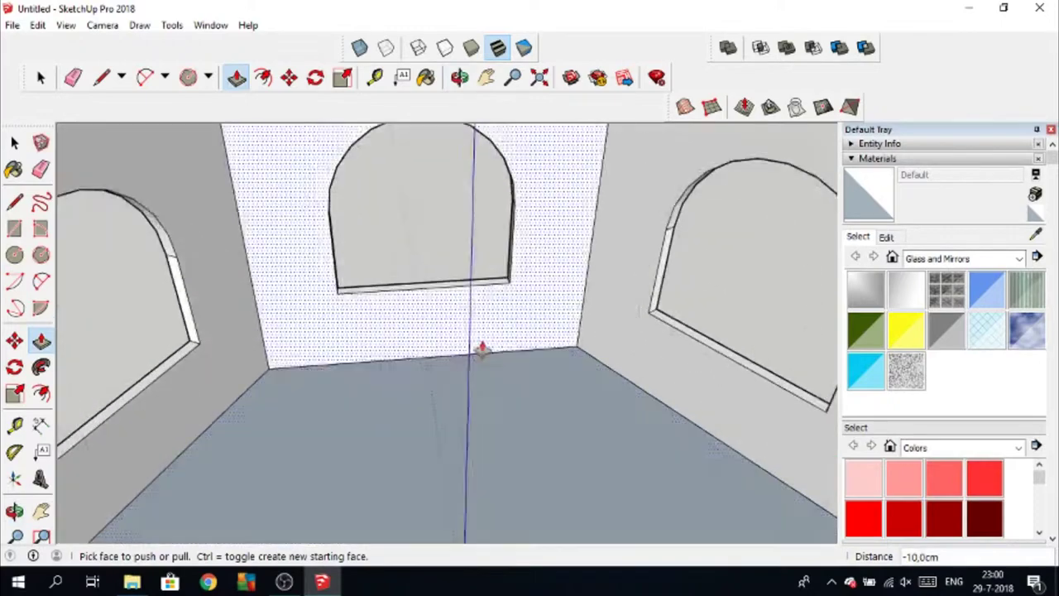
{"action": "scroll", "coordinate": [435, 362], "scroll_direction": "down", "scroll_amount": 1}
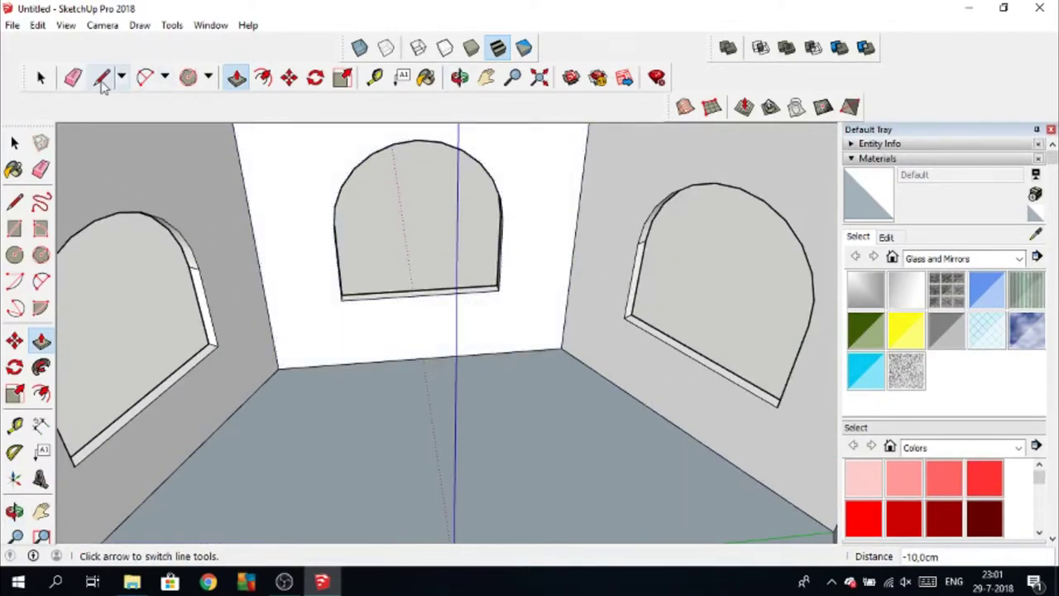
{"action": "left_click", "coordinate": [101, 77]}
{"action": "left_click", "coordinate": [421, 294]}
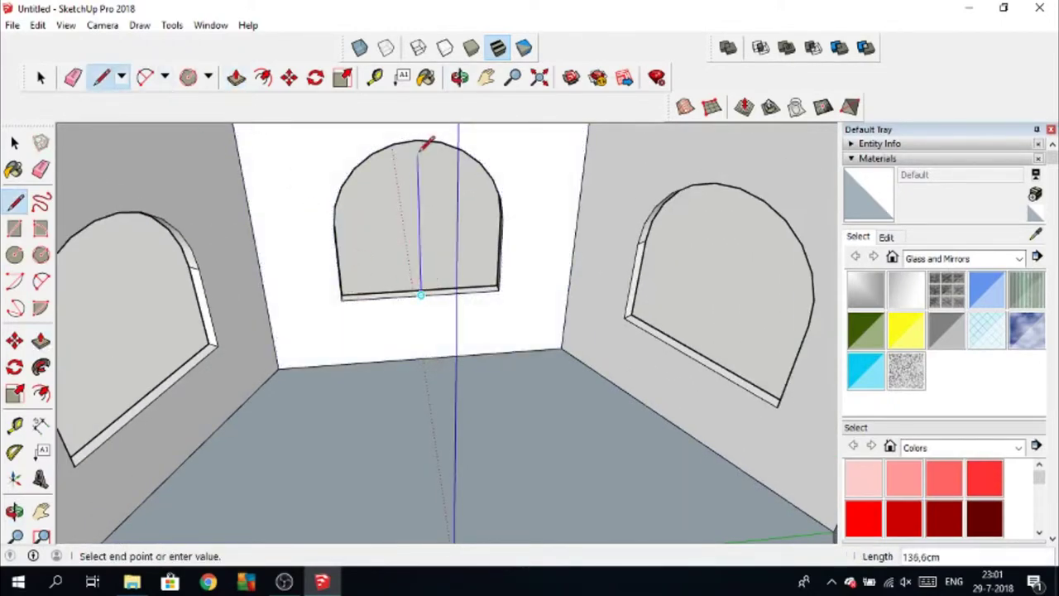
{"action": "left_click", "coordinate": [418, 139]}
{"action": "middle_click_drag", "start_coordinate": [469, 379], "coordinate": [589, 423]}
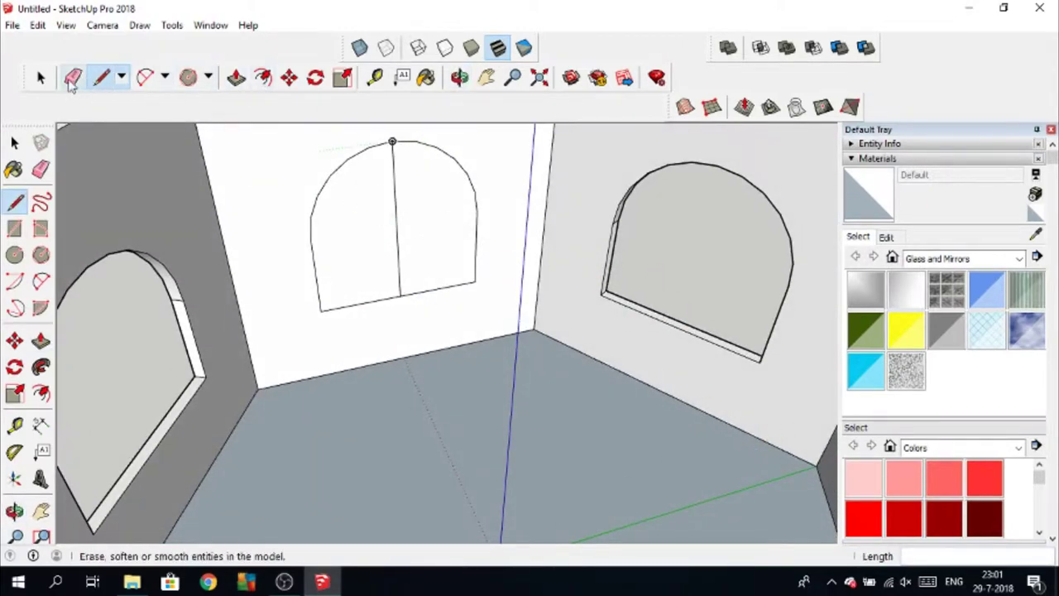
{"action": "left_click", "coordinate": [73, 77]}
{"action": "left_click", "coordinate": [399, 201]}
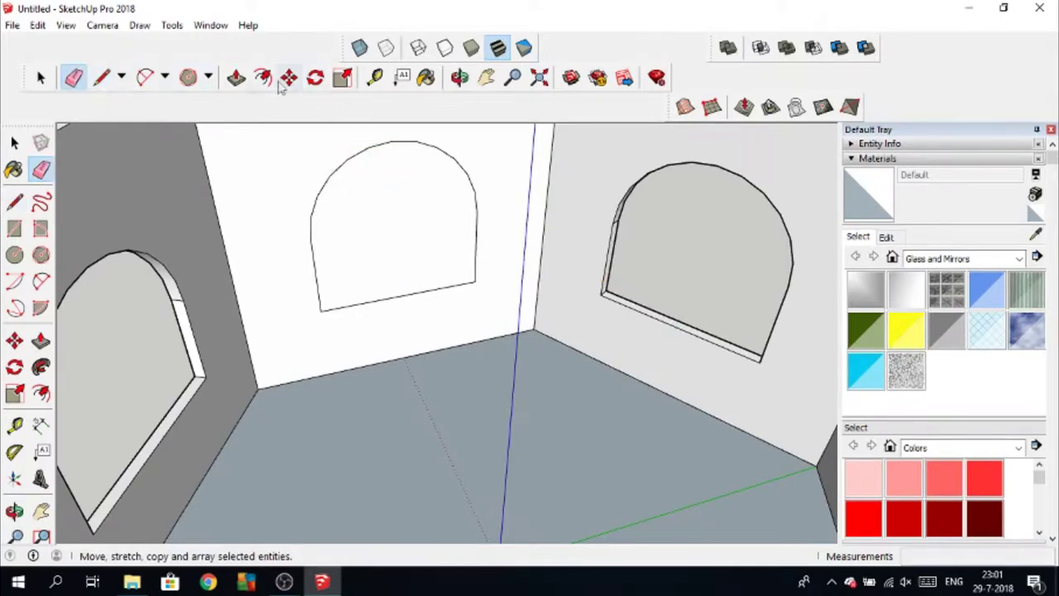
Step: Recess the arched window face 5 cm into the wall
{"action": "left_click", "coordinate": [236, 77]}
{"action": "left_click_drag", "start_coordinate": [356, 235], "coordinate": [356, 254]}
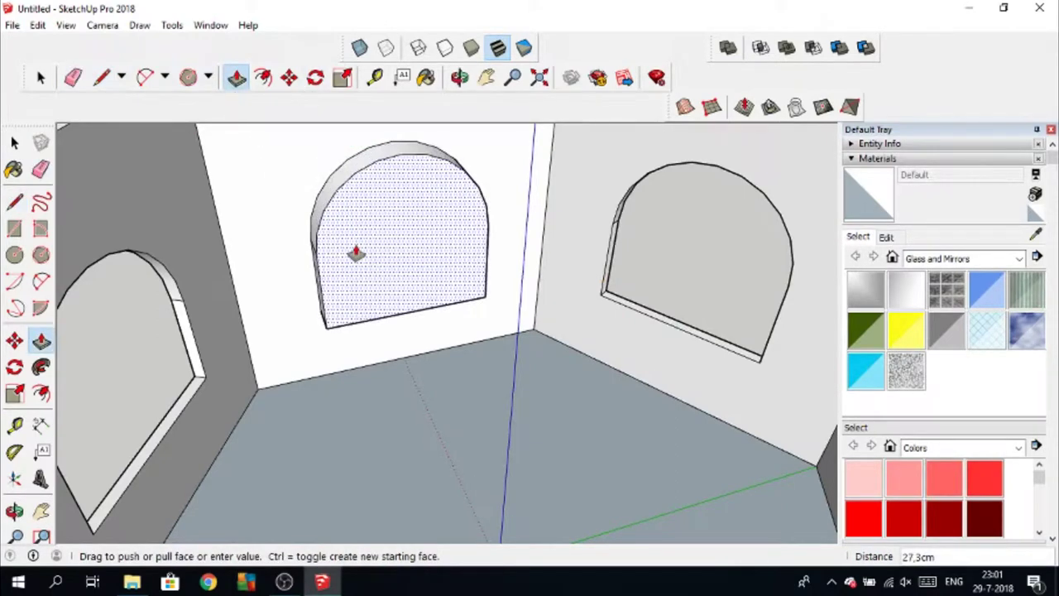
{"action": "type", "text": "5"}
{"action": "key", "text": "Return"}
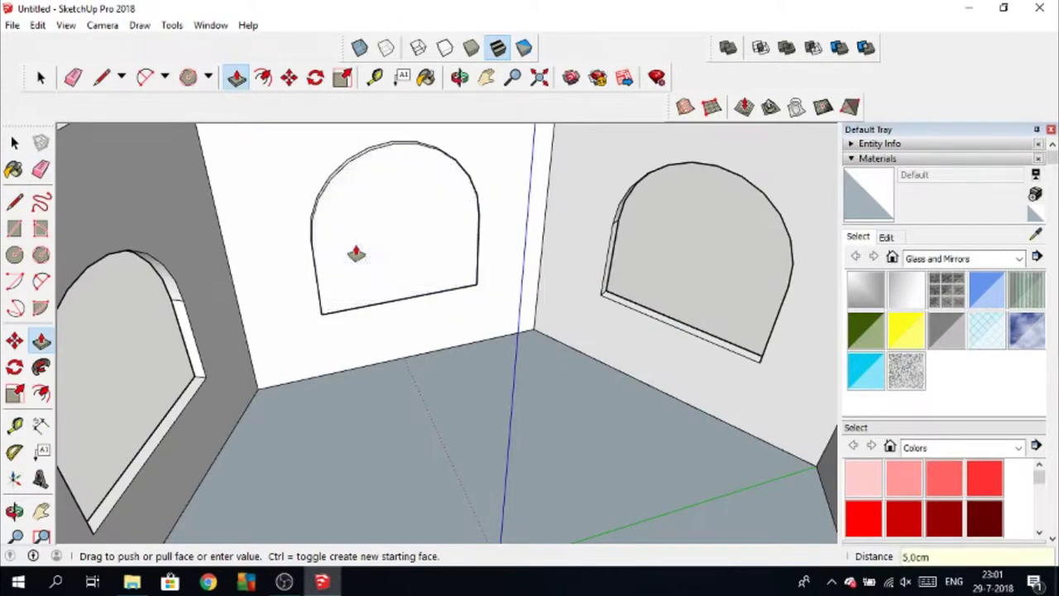
{"action": "mouse_move", "coordinate": [165, 243]}
{"action": "middle_mouse_down"}
{"action": "mouse_move", "coordinate": [688, 224]}
{"action": "mouse_move", "coordinate": [634, 298]}
{"action": "mouse_move", "coordinate": [703, 265]}
{"action": "middle_mouse_up"}
Step: Face the front wall and start a vertical helper line up the arched panel, undoing the first try
{"action": "left_click", "coordinate": [103, 79]}
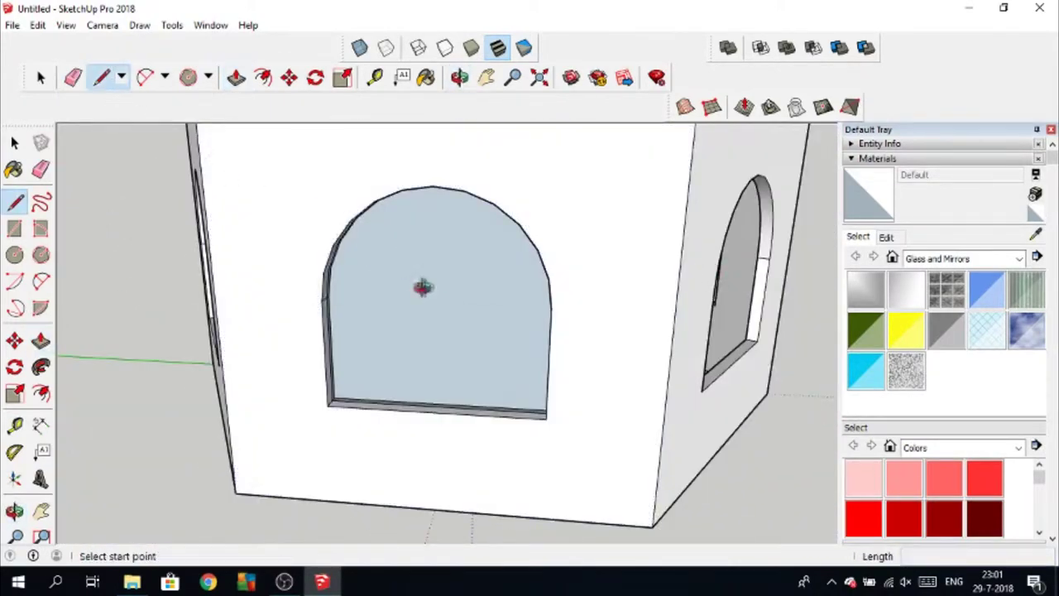
{"action": "middle_click_drag", "start_coordinate": [423, 285], "coordinate": [450, 267]}
{"action": "scroll", "coordinate": [449, 331], "scroll_direction": "up", "scroll_amount": 3}
{"action": "scroll", "coordinate": [451, 397], "scroll_direction": "up", "scroll_amount": 2}
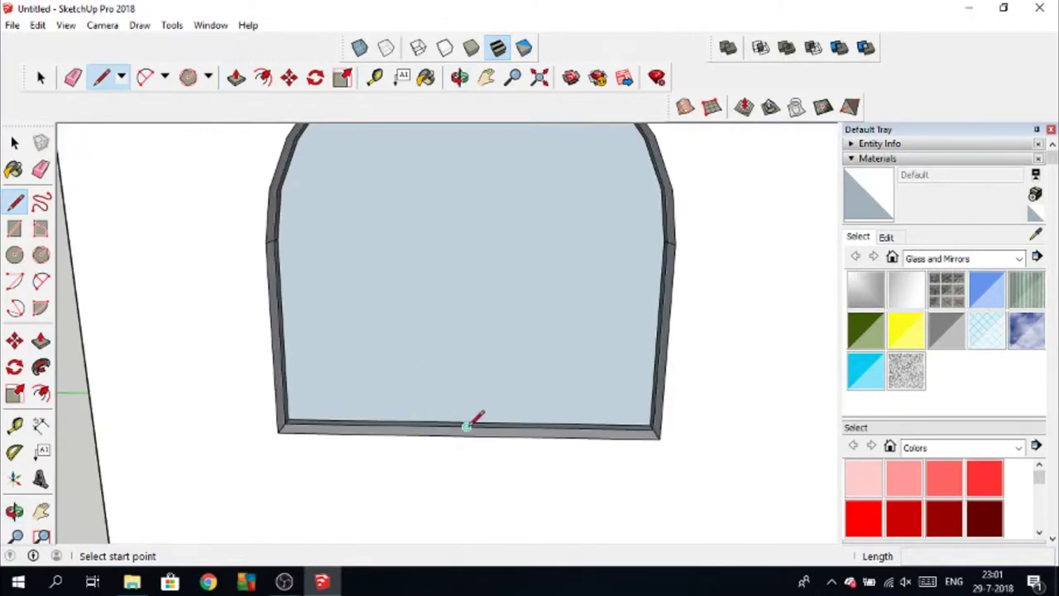
{"action": "left_click", "coordinate": [466, 426]}
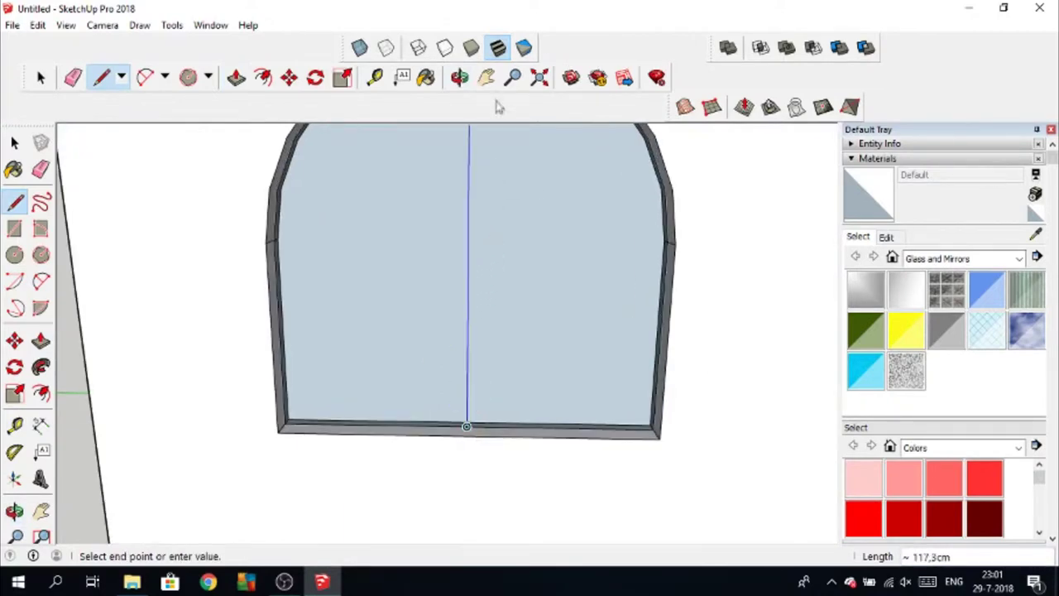
{"action": "mouse_move", "coordinate": [489, 140]}
{"action": "middle_mouse_down", "text": "shift"}
{"action": "mouse_move", "coordinate": [469, 323]}
{"action": "mouse_move", "coordinate": [451, 374]}
{"action": "mouse_move", "coordinate": [464, 243]}
{"action": "mouse_move", "coordinate": [445, 222]}
{"action": "middle_mouse_up", "text": "shift"}
{"action": "key", "text": "f"}
{"action": "left_click", "coordinate": [105, 79]}
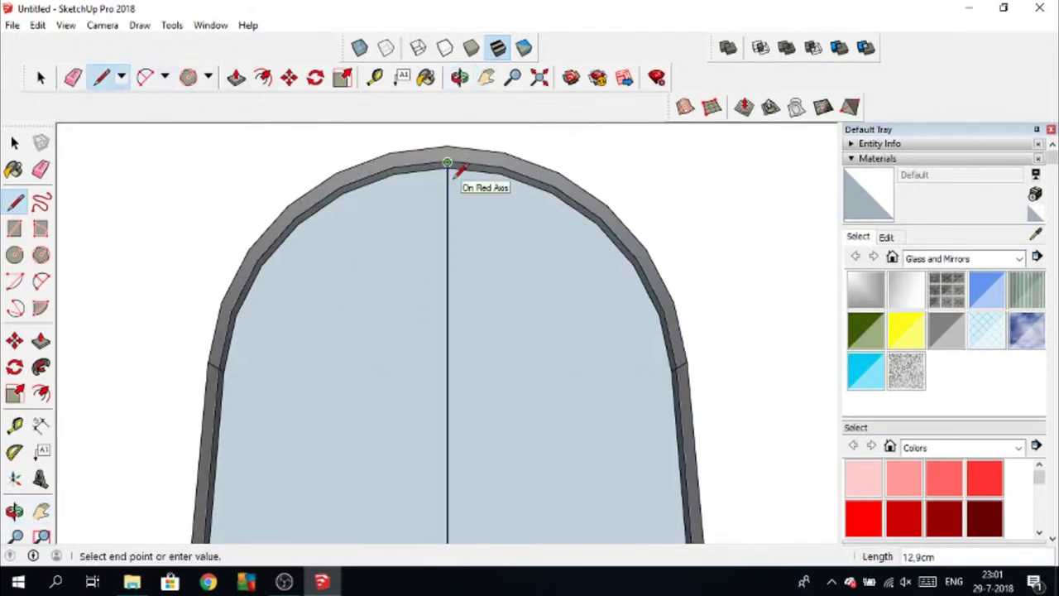
{"action": "left_click", "coordinate": [448, 183]}
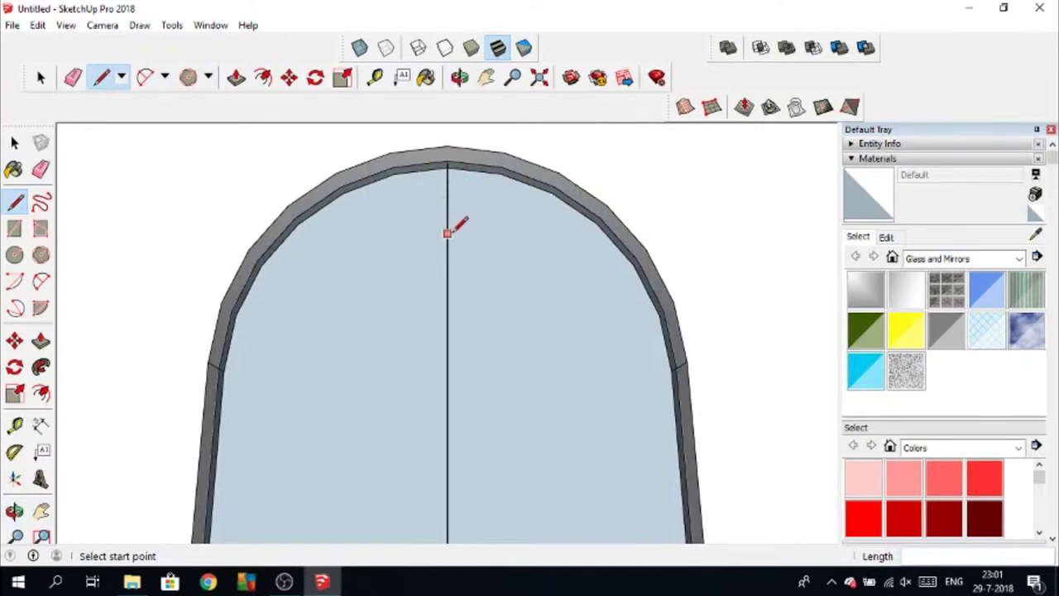
{"action": "key", "text": "ctrl+z"}
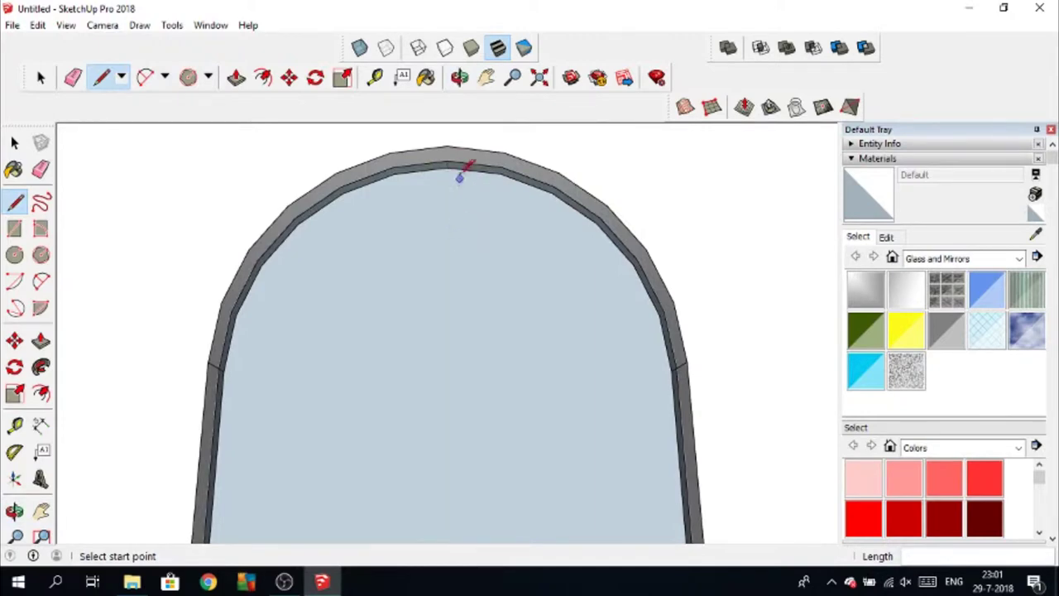
Step: Draw the helper line from the arch top down to the panel's base
{"action": "left_click", "coordinate": [448, 160]}
{"action": "scroll", "coordinate": [444, 263], "scroll_direction": "down", "scroll_amount": 3}
{"action": "scroll", "coordinate": [463, 366], "scroll_direction": "down", "scroll_amount": 2}
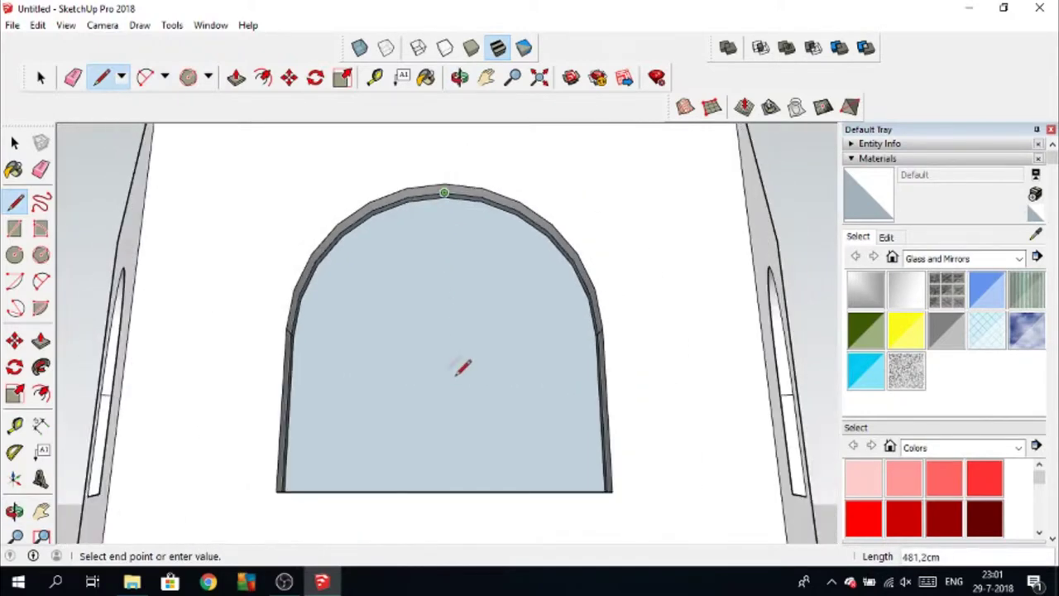
{"action": "middle_click_drag", "start_coordinate": [463, 366], "coordinate": [436, 537]}
{"action": "scroll", "coordinate": [446, 442], "scroll_direction": "down", "scroll_amount": 2}
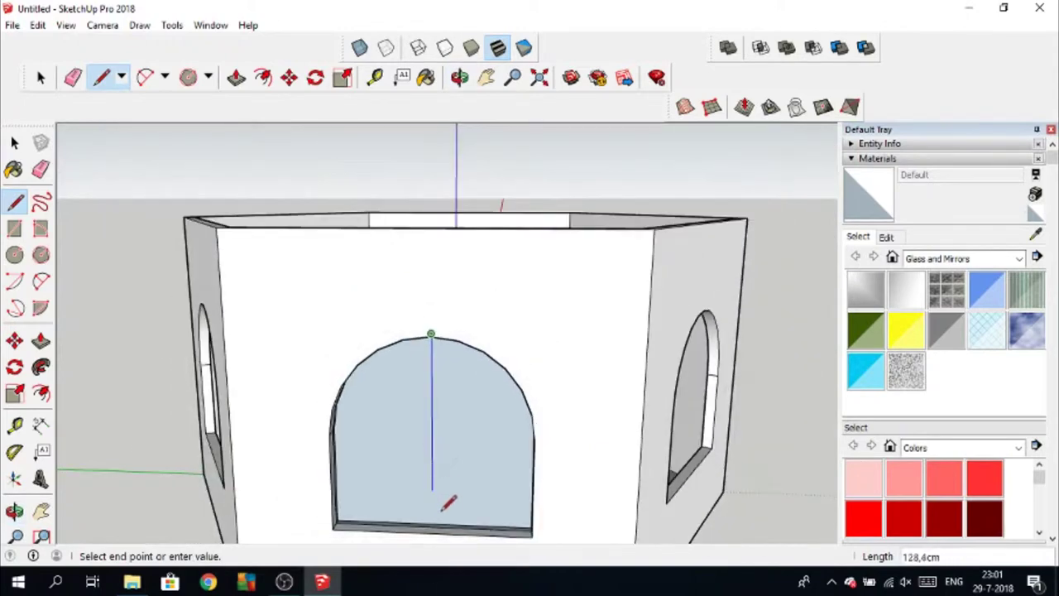
{"action": "left_click", "coordinate": [431, 525]}
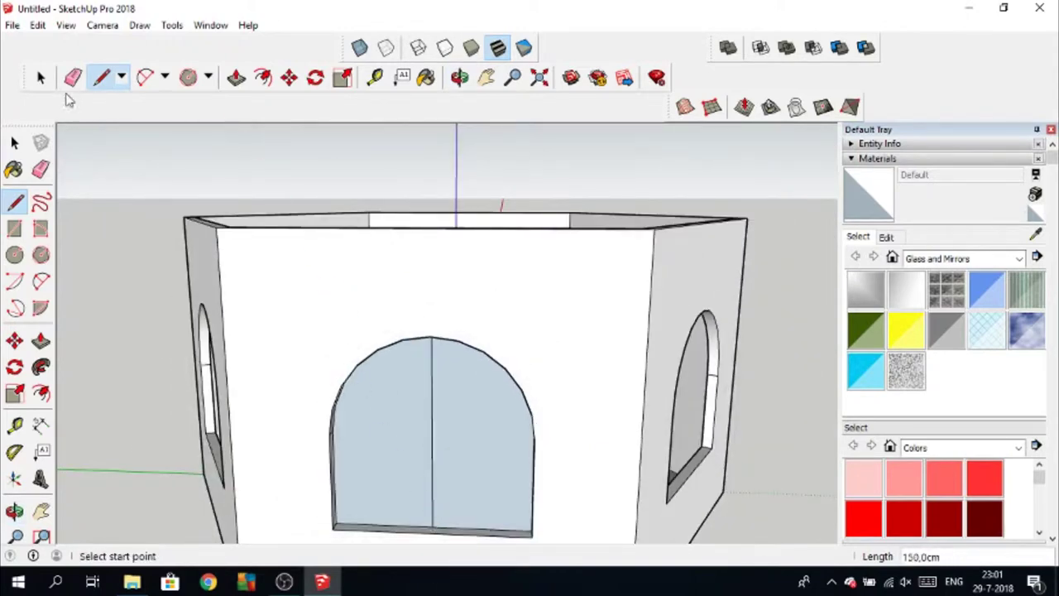
{"action": "left_click", "coordinate": [73, 77]}
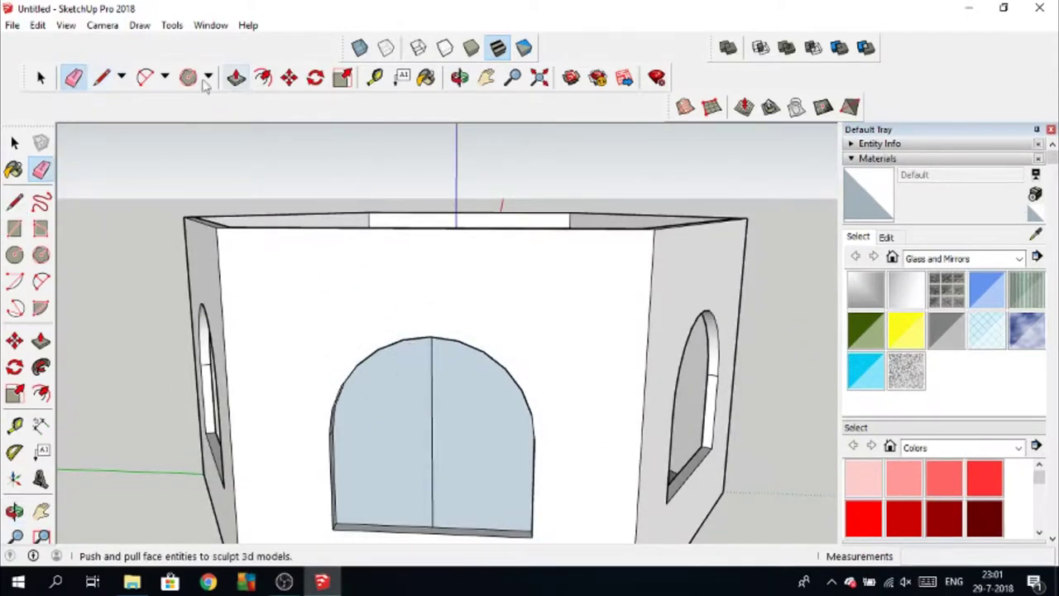
Step: Draw a radius-35 circle on the arched panel and push it through the wall as a porthole
{"action": "left_click", "coordinate": [14, 255]}
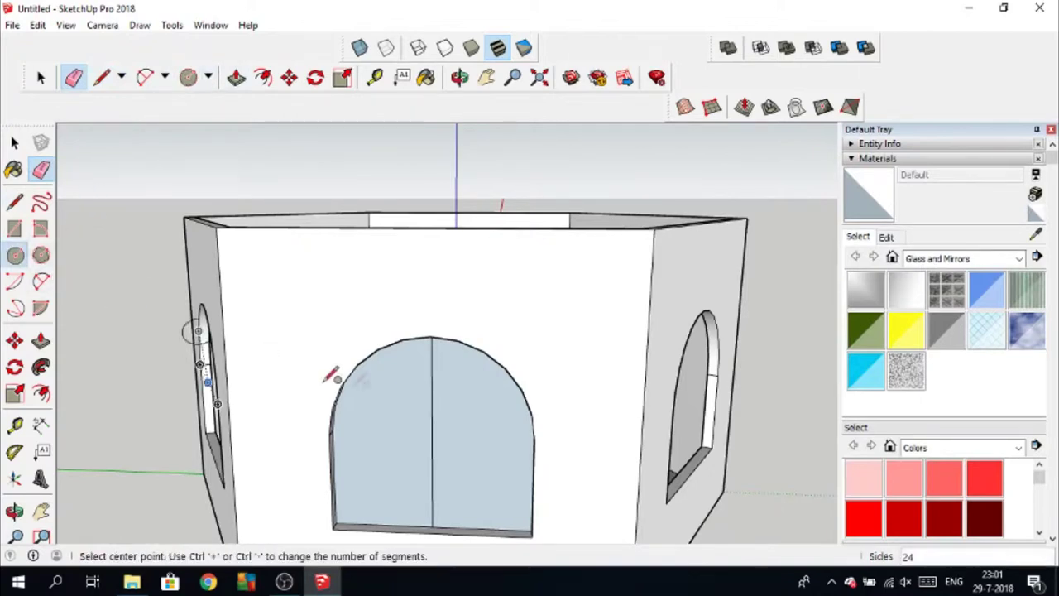
{"action": "left_click", "coordinate": [430, 432]}
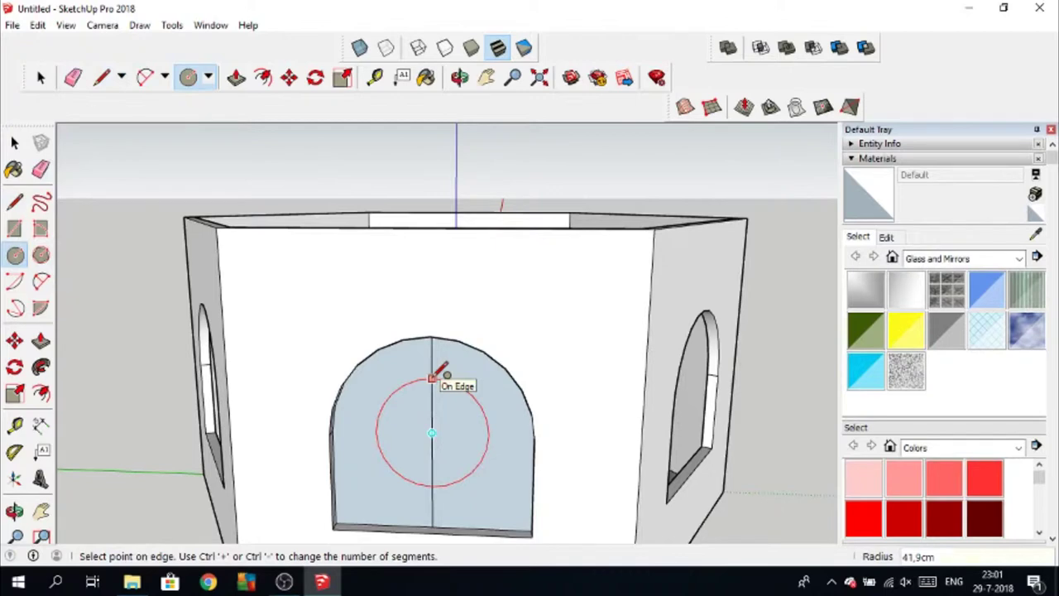
{"action": "left_click", "coordinate": [432, 378]}
{"action": "key", "text": "space"}
{"action": "key", "text": "e"}
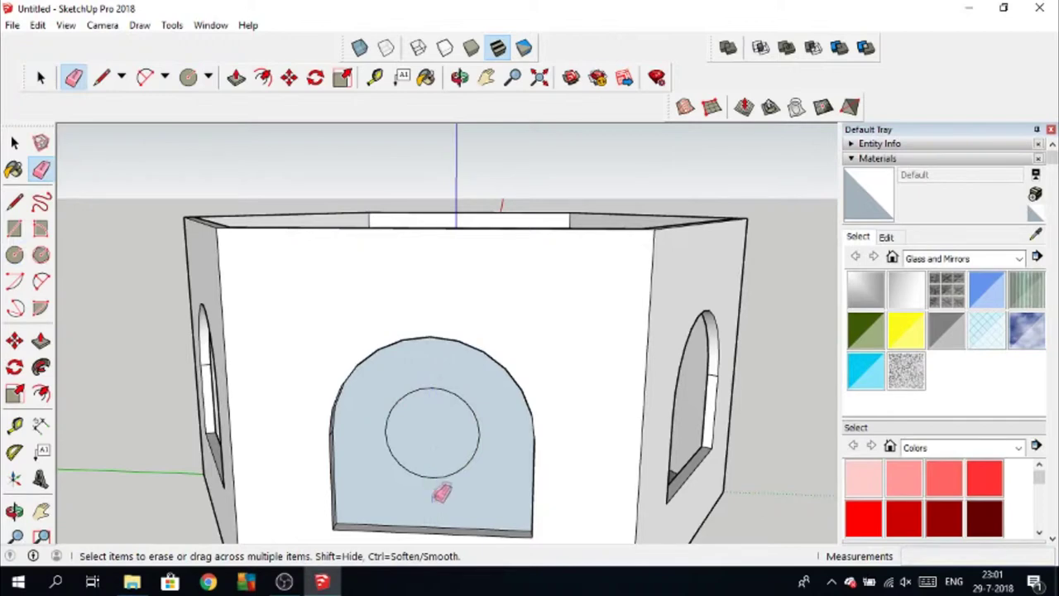
{"action": "left_click", "coordinate": [236, 77]}
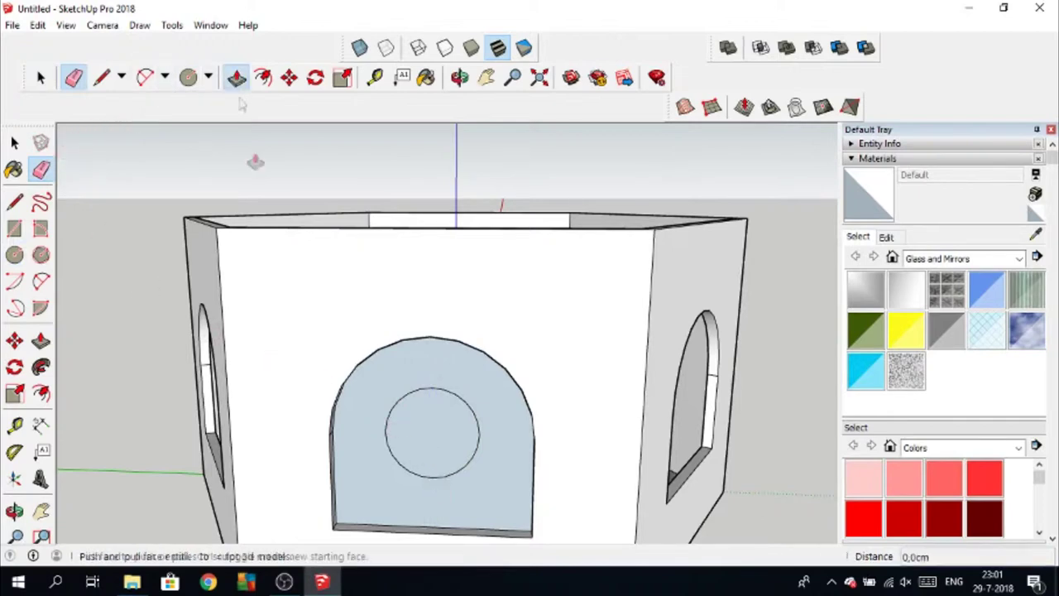
{"action": "left_click", "coordinate": [418, 441]}
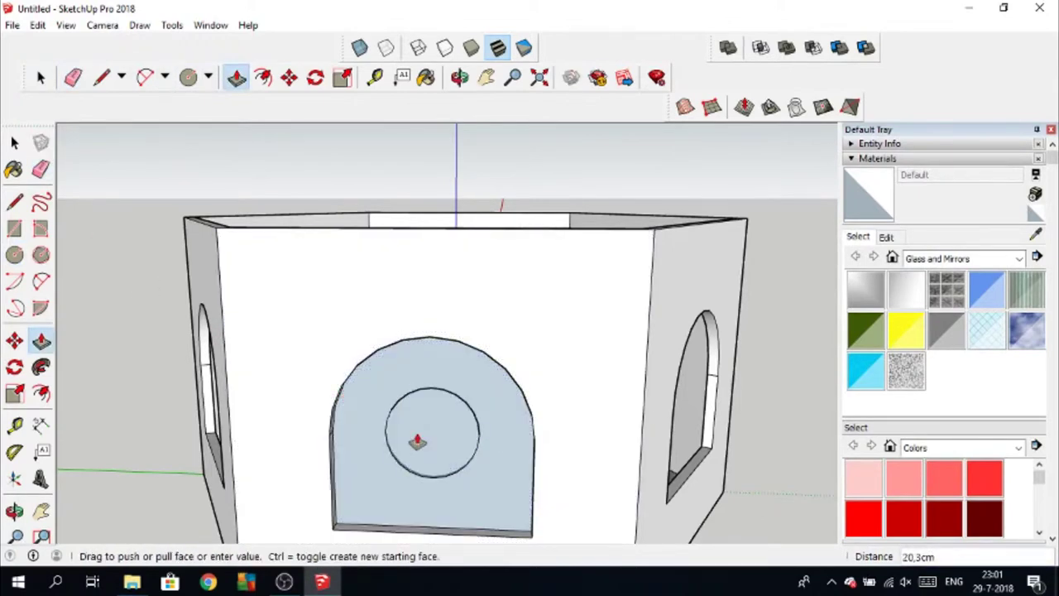
{"action": "key", "text": "Return"}
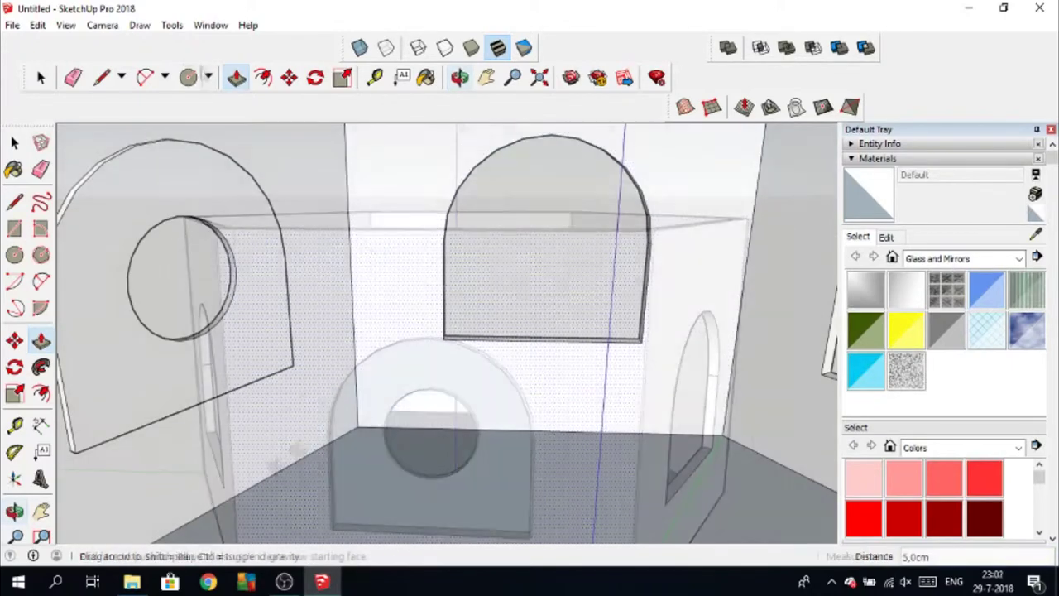
{"action": "left_click", "coordinate": [542, 340]}
Step: Draw a circle on another arched panel's centre line and push it through to cut a round hole
{"action": "left_click", "coordinate": [236, 77]}
{"action": "left_click", "coordinate": [501, 274]}
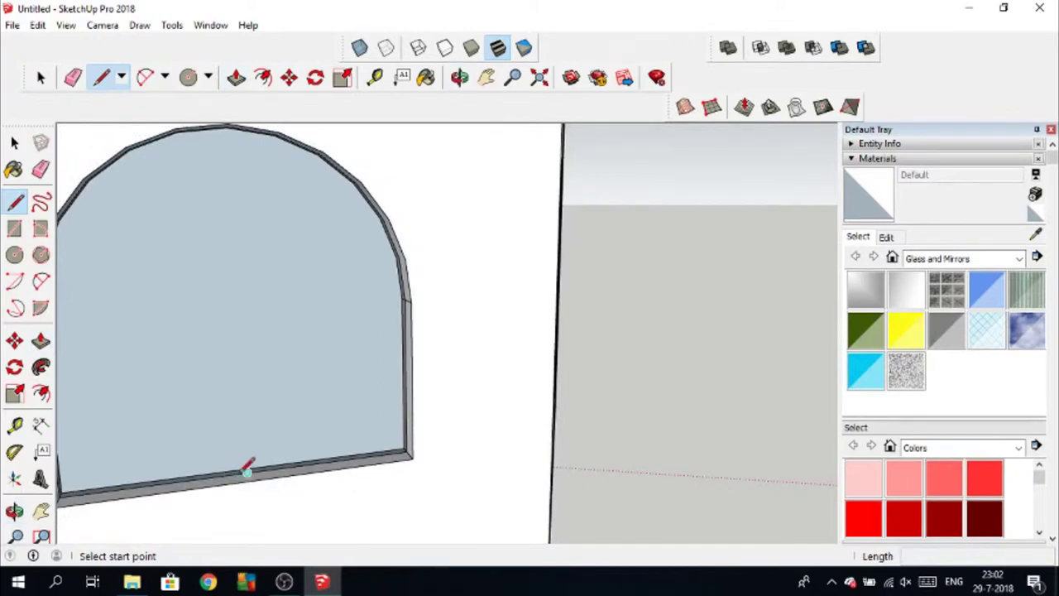
{"action": "left_click", "coordinate": [246, 469]}
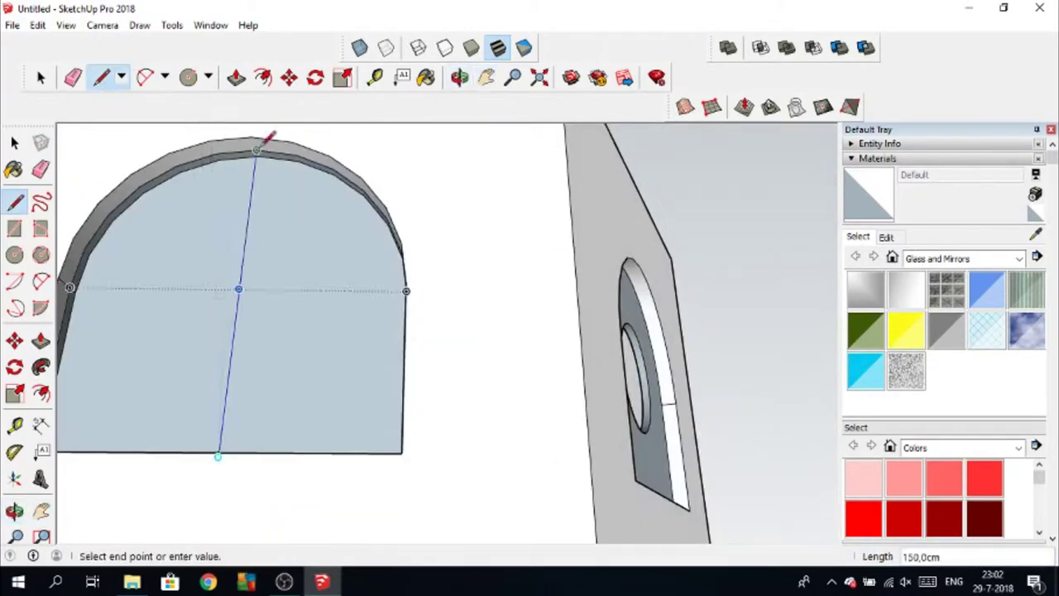
{"action": "left_click", "coordinate": [258, 149]}
{"action": "key", "text": "c"}
{"action": "left_click", "coordinate": [248, 315]}
{"action": "left_click", "coordinate": [265, 242]}
{"action": "key", "text": "e"}
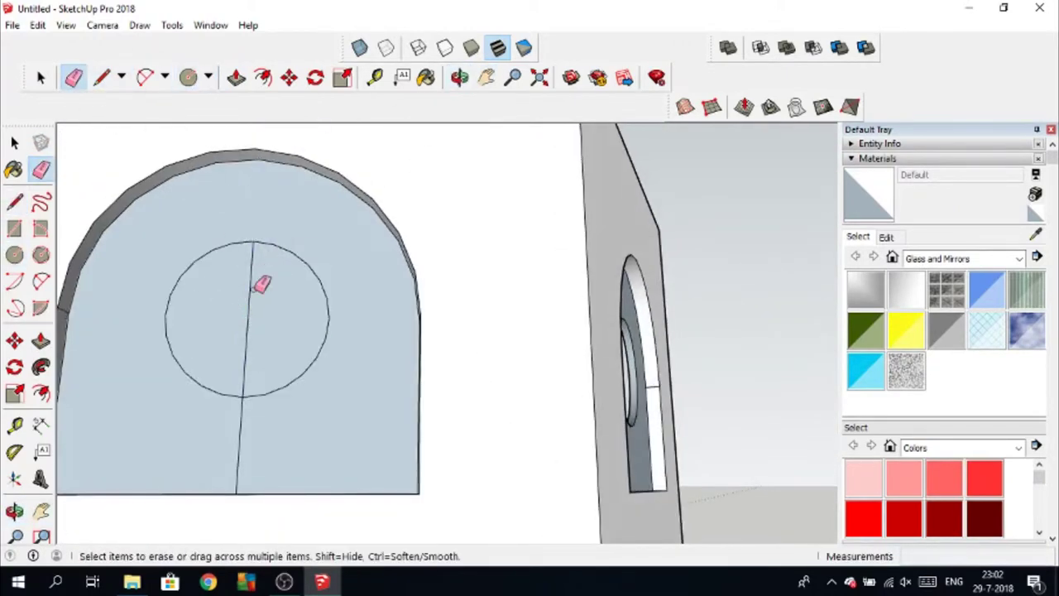
{"action": "key", "text": "p"}
{"action": "left_click", "coordinate": [264, 303]}
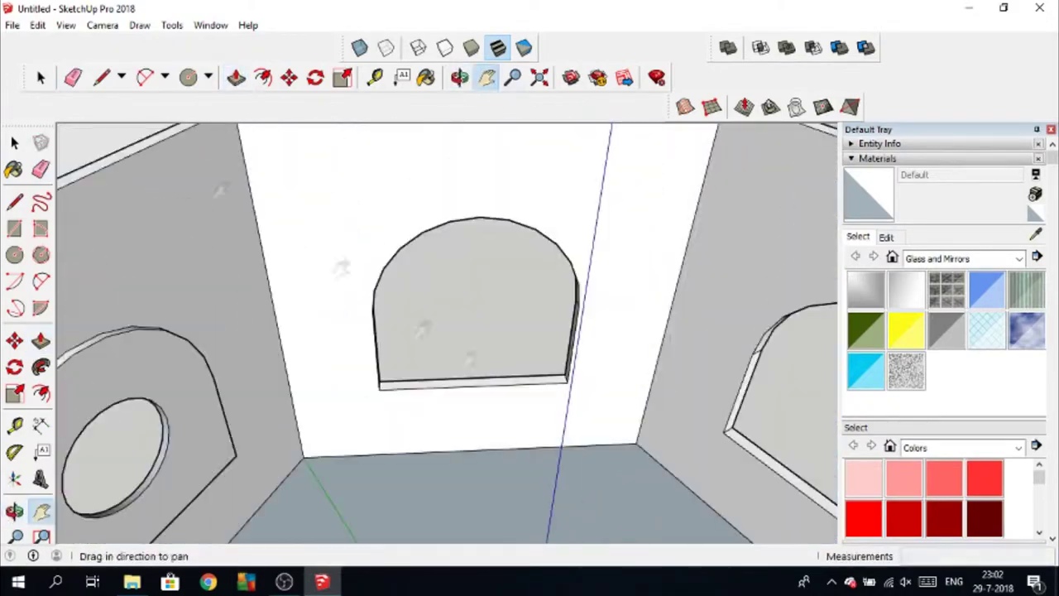
Step: Split the next arch with a helper line, erase it, and recess the arch face
{"action": "key", "text": "l"}
{"action": "left_click", "coordinate": [483, 384]}
{"action": "left_click", "coordinate": [482, 219]}
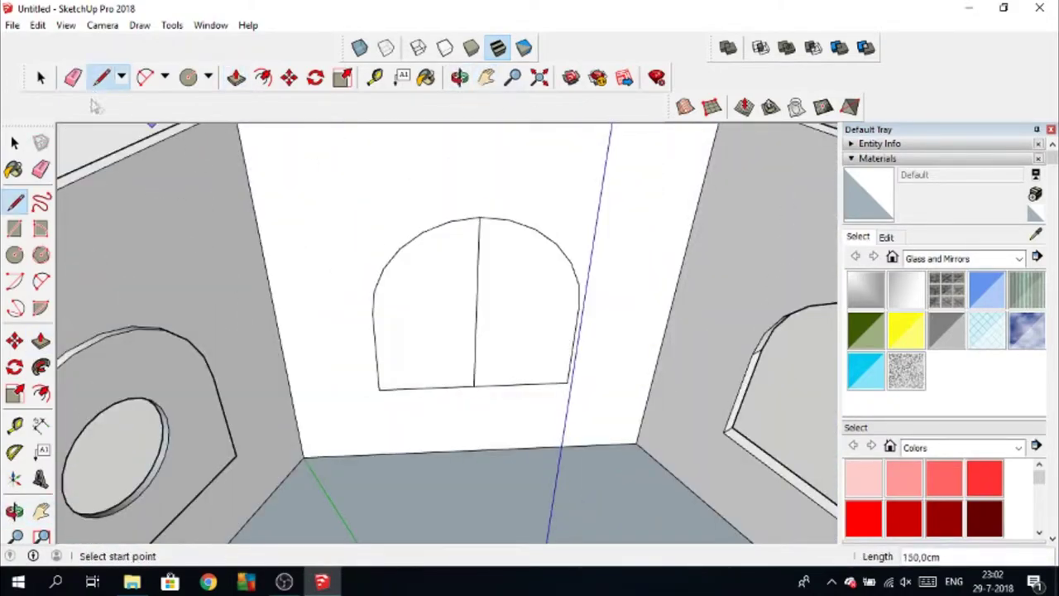
{"action": "key", "text": "e"}
{"action": "key", "text": "p"}
{"action": "left_click", "coordinate": [473, 307]}
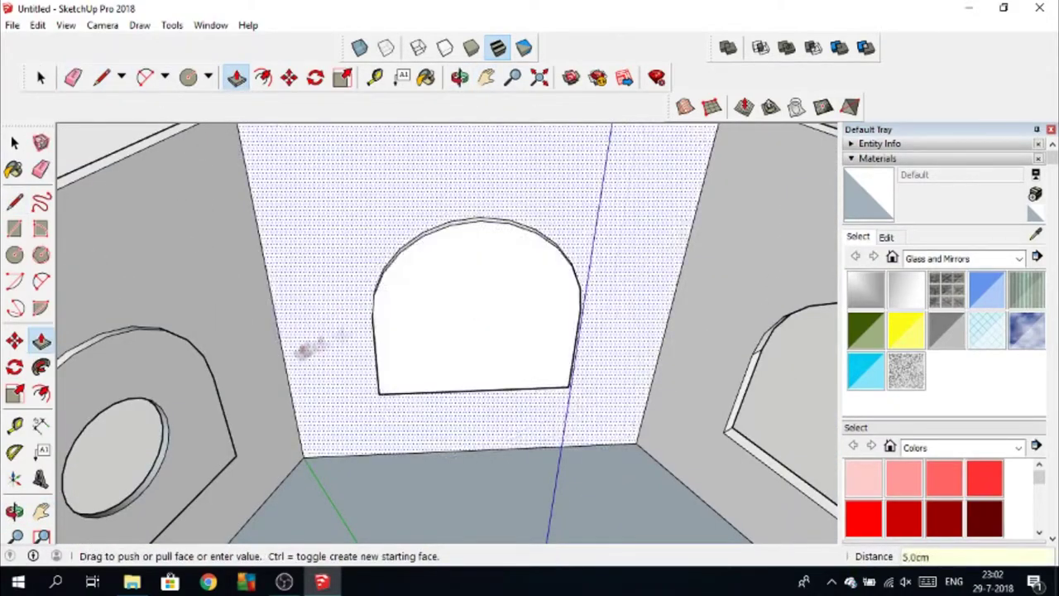
{"action": "left_click", "coordinate": [307, 343]}
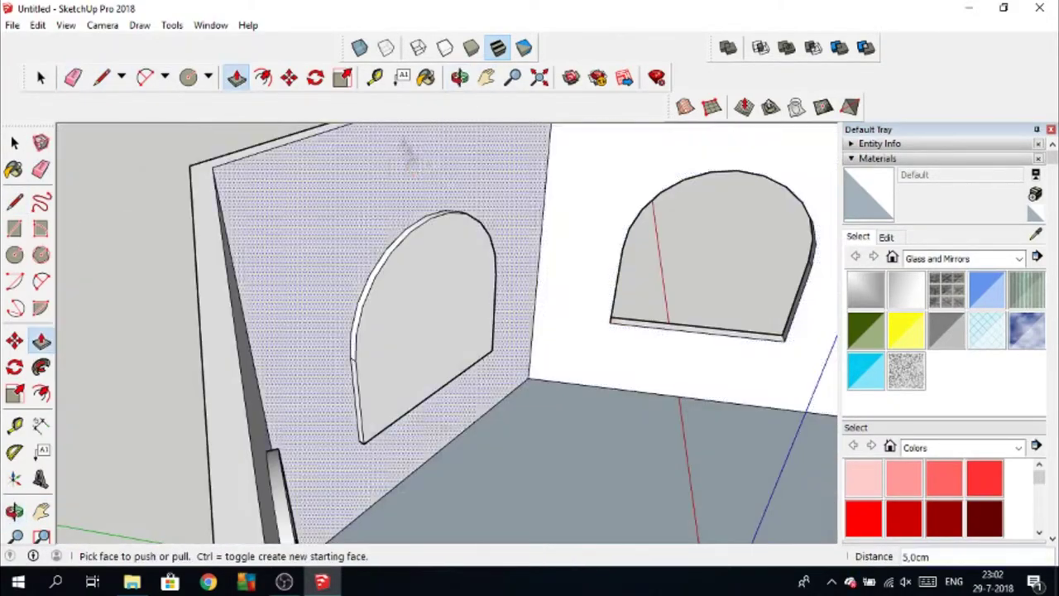
Step: Recess the right-hand arch face into the wall after erasing its dividing line
{"action": "key", "text": "l"}
{"action": "left_click", "coordinate": [737, 172]}
{"action": "left_click", "coordinate": [697, 333]}
{"action": "key", "text": "e"}
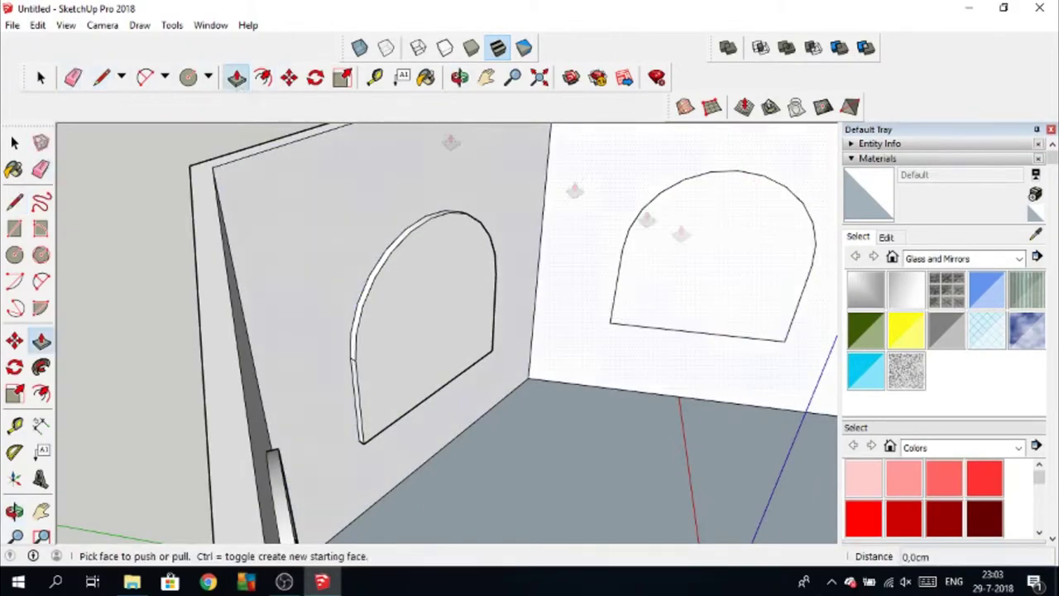
{"action": "left_click", "coordinate": [236, 77]}
{"action": "left_click", "coordinate": [728, 256]}
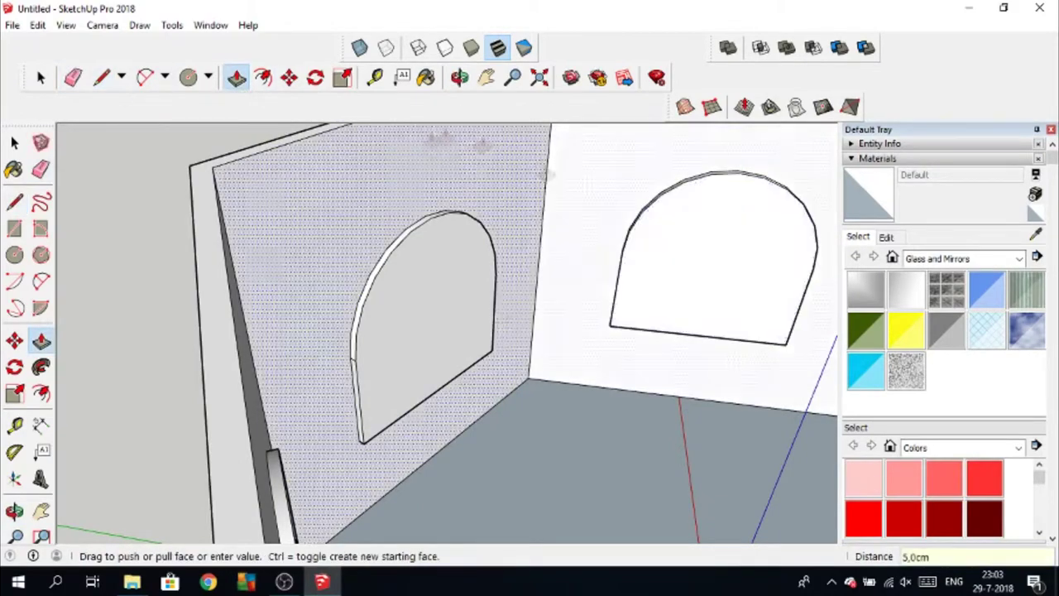
{"action": "left_click", "coordinate": [692, 236]}
Step: Erase another arch's dividing line and push its face 5 cm into the wall
{"action": "key", "text": "l"}
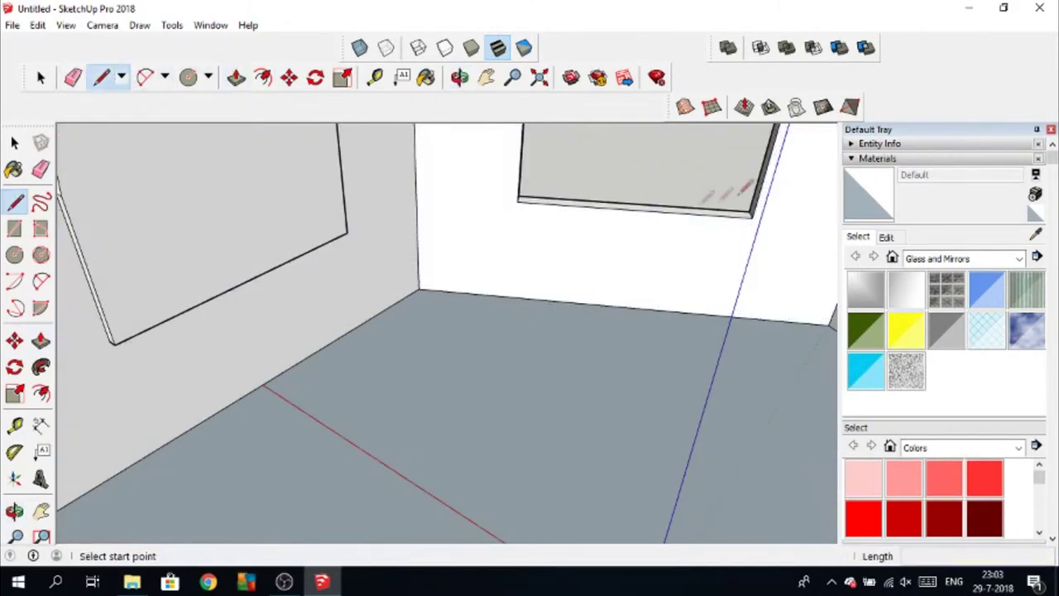
{"action": "left_click", "coordinate": [73, 77]}
{"action": "left_click", "coordinate": [605, 214]}
{"action": "key", "text": "p"}
{"action": "left_click", "coordinate": [555, 239]}
{"action": "middle_click_drag", "start_coordinate": [555, 240], "coordinate": [513, 88]}
{"action": "type", "text": "5"}
{"action": "key", "text": "Return"}
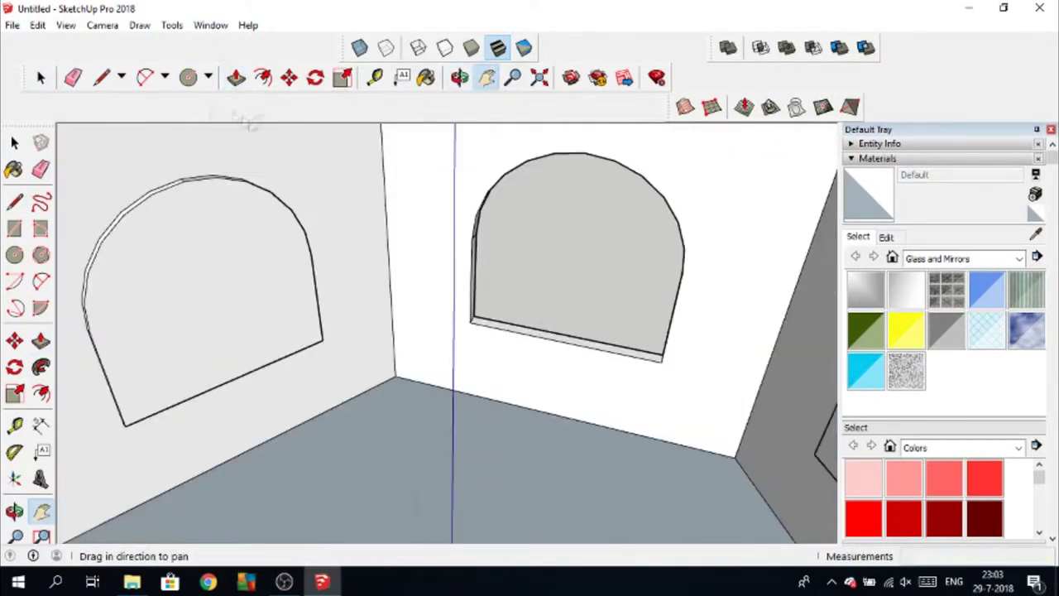
Step: Draw and erase a dividing line in the right arch, leaving a clean arch outline
{"action": "key", "text": "l"}
{"action": "left_click", "coordinate": [565, 341]}
{"action": "left_click", "coordinate": [571, 153]}
{"action": "left_click", "coordinate": [73, 77]}
{"action": "key", "text": "ctrl+z"}
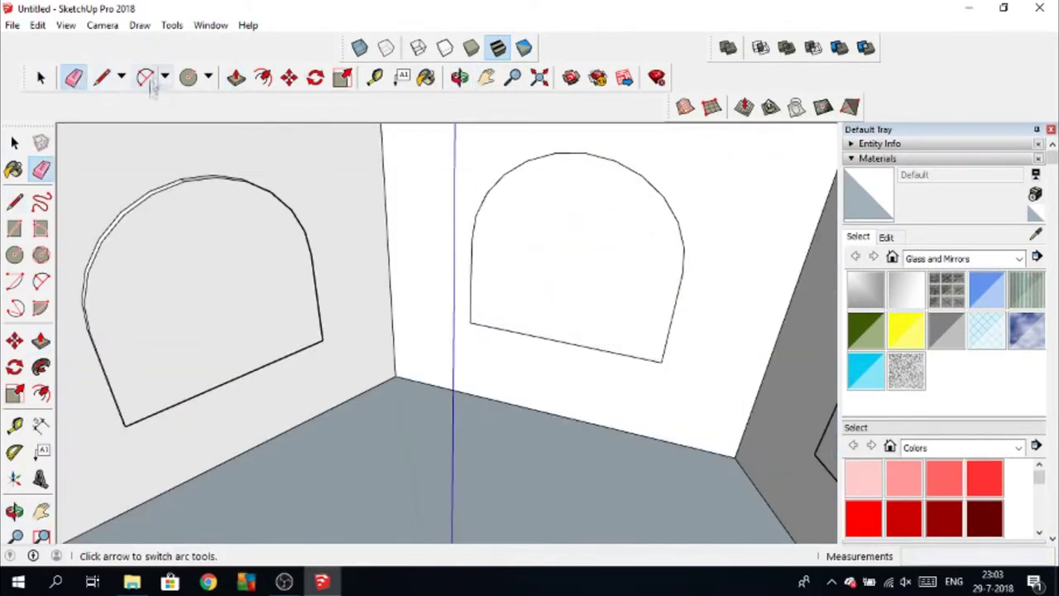
{"action": "key", "text": "p"}
{"action": "left_click", "coordinate": [621, 298]}
Step: Orbit into the arch and erase the stray line on its top edge
{"action": "middle_click_drag", "start_coordinate": [621, 298], "coordinate": [323, 390]}
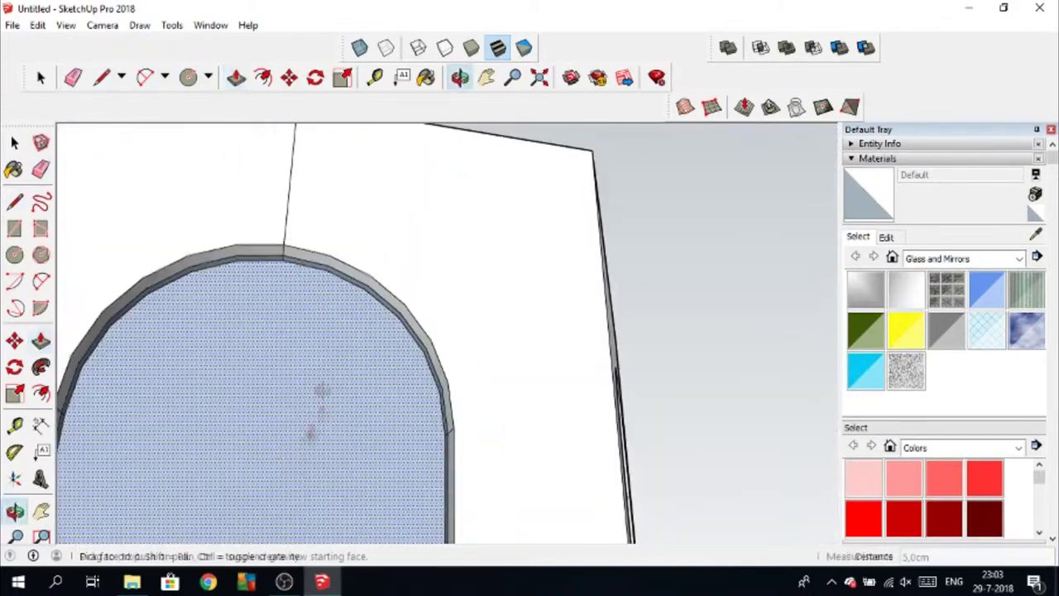
{"action": "left_click_drag", "start_coordinate": [323, 389], "coordinate": [485, 201]}
{"action": "left_click", "coordinate": [73, 77]}
{"action": "scroll", "coordinate": [291, 241], "scroll_direction": "up", "scroll_amount": 5}
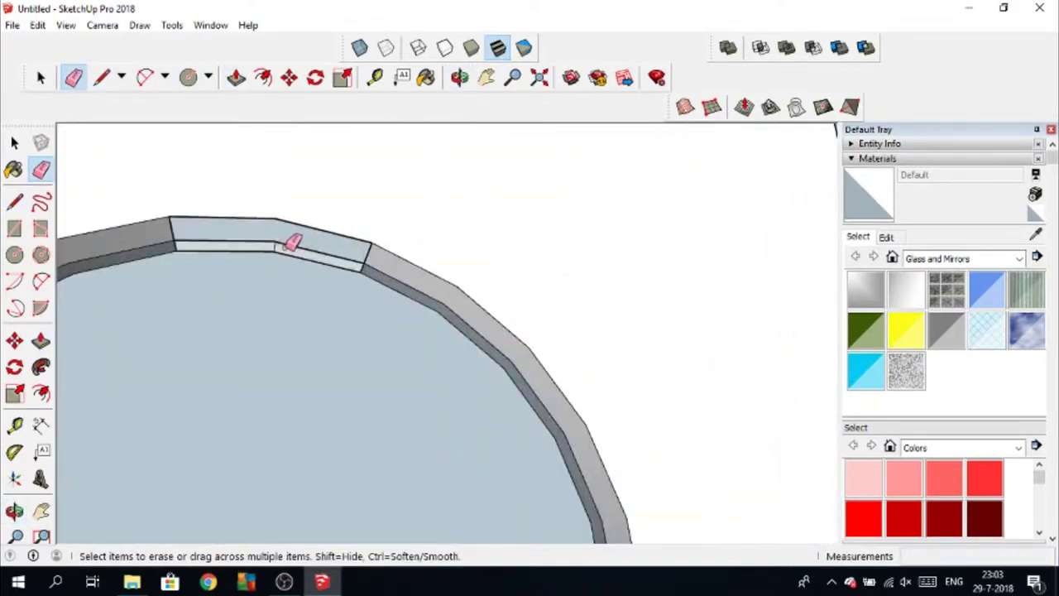
{"action": "scroll", "coordinate": [291, 242], "scroll_direction": "down", "scroll_amount": 5}
Step: Draw a vertical helper line, centre a circle on it, erase the line, and push the circle through
{"action": "key", "text": "l"}
{"action": "left_click", "coordinate": [288, 256]}
{"action": "scroll", "coordinate": [288, 256], "scroll_direction": "up", "scroll_amount": 3}
{"action": "mouse_move", "coordinate": [289, 326]}
{"action": "middle_mouse_down"}
{"action": "mouse_move", "coordinate": [306, 166]}
{"action": "mouse_move", "coordinate": [354, 472]}
{"action": "middle_mouse_up"}
{"action": "left_click", "coordinate": [320, 499]}
{"action": "key", "text": "c"}
{"action": "left_click", "coordinate": [314, 365]}
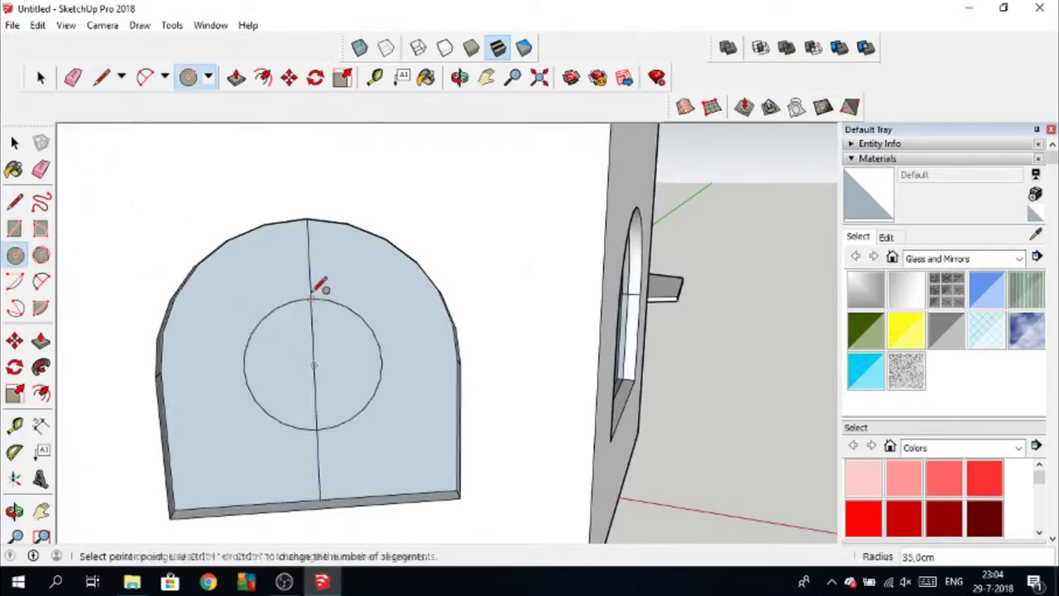
{"action": "key", "text": "e"}
{"action": "left_click", "coordinate": [314, 463]}
{"action": "key", "text": "p"}
{"action": "left_click", "coordinate": [303, 372]}
{"action": "mouse_move", "coordinate": [303, 371]}
{"action": "middle_mouse_down"}
{"action": "mouse_move", "coordinate": [282, 412]}
{"action": "mouse_move", "coordinate": [395, 406]}
{"action": "middle_mouse_up"}
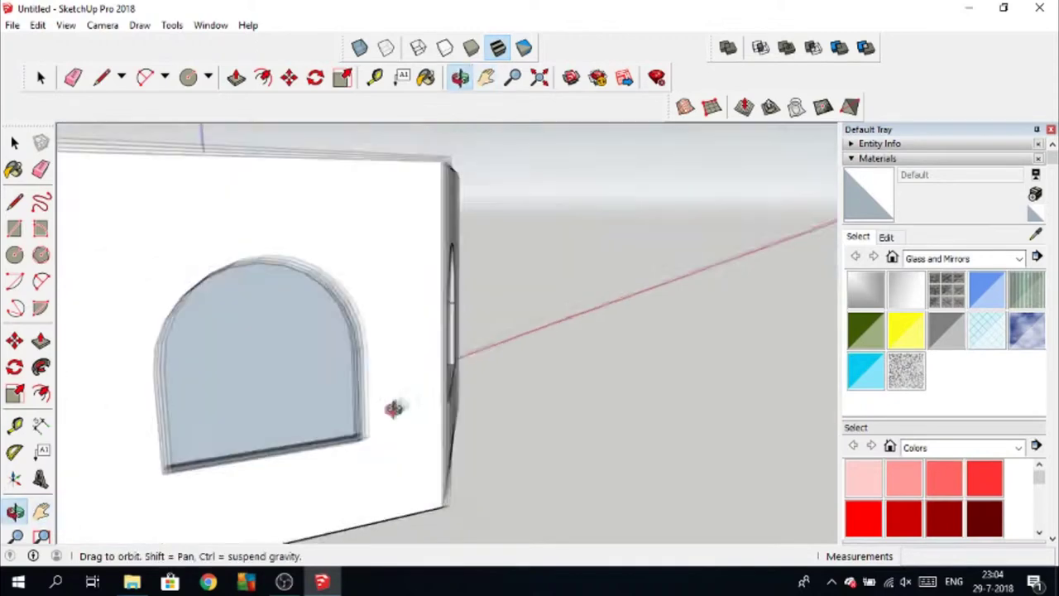
Step: On the next wall, draw a helper line from the arch's bottom edge to its top
{"action": "key", "text": "l"}
{"action": "scroll", "coordinate": [205, 417], "scroll_direction": "up", "scroll_amount": 3}
{"action": "left_click", "coordinate": [204, 416]}
{"action": "scroll", "coordinate": [244, 137], "scroll_direction": "down", "scroll_amount": 3}
{"action": "scroll", "coordinate": [230, 191], "scroll_direction": "up", "scroll_amount": 4}
{"action": "mouse_move", "coordinate": [243, 137]}
{"action": "middle_mouse_down"}
{"action": "mouse_move", "coordinate": [230, 191]}
{"action": "mouse_move", "coordinate": [385, 338]}
{"action": "middle_mouse_up"}
{"action": "left_click", "coordinate": [284, 135]}
{"action": "scroll", "coordinate": [274, 287], "scroll_direction": "down", "scroll_amount": 4}
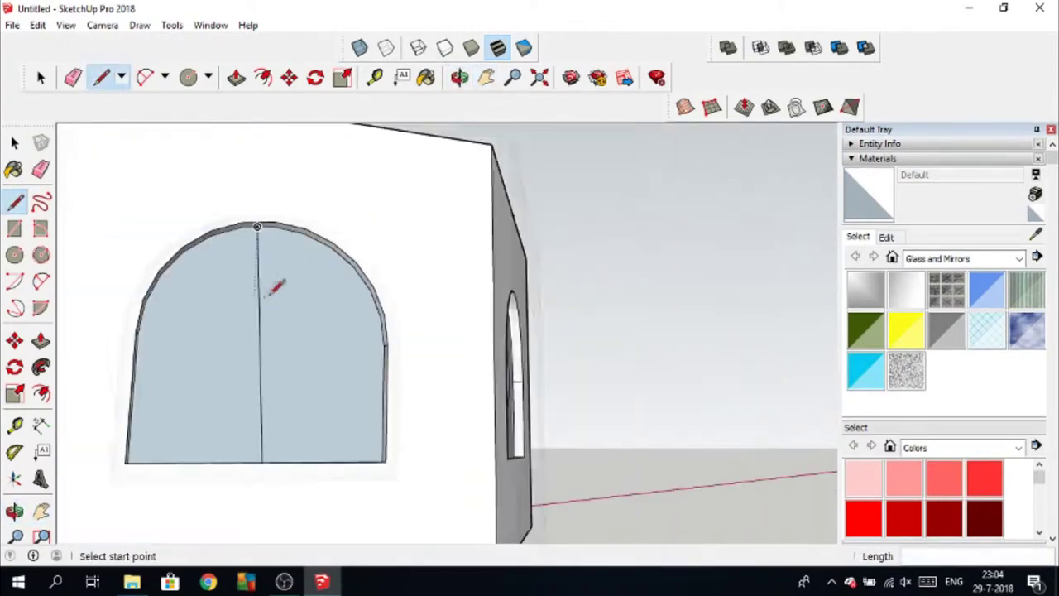
{"action": "mouse_move", "coordinate": [270, 276]}
{"action": "middle_mouse_down"}
{"action": "mouse_move", "coordinate": [269, 508]}
{"action": "mouse_move", "coordinate": [279, 323]}
{"action": "middle_mouse_up"}
{"action": "scroll", "coordinate": [284, 196], "scroll_direction": "up", "scroll_amount": 3}
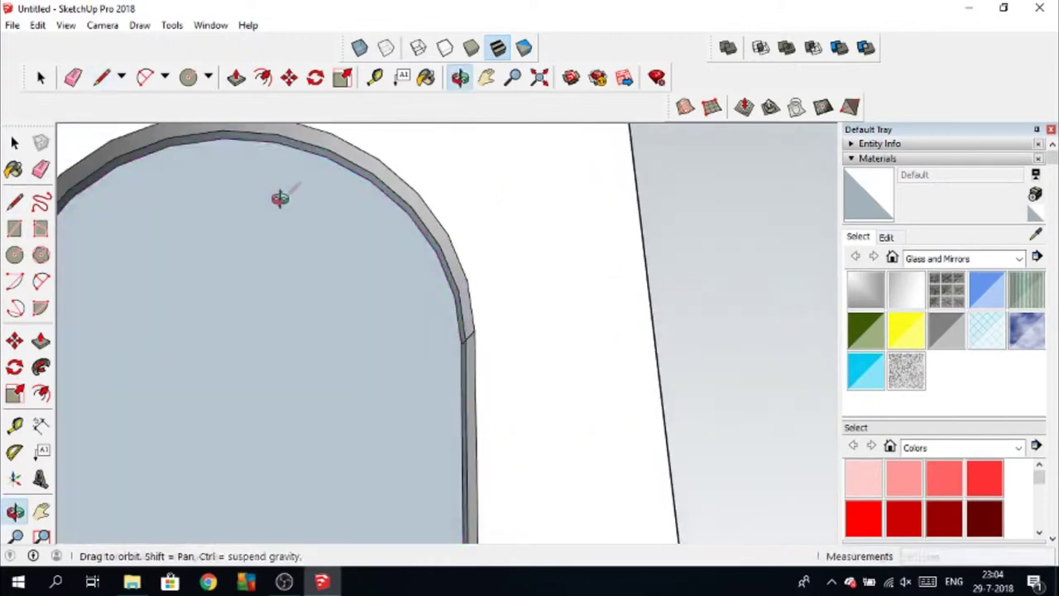
{"action": "scroll", "coordinate": [260, 291], "scroll_direction": "down", "scroll_amount": 3}
Step: Draw a circle on the arch's middle line and push it through into a hole
{"action": "key", "text": "c"}
{"action": "left_click", "coordinate": [243, 438]}
{"action": "left_click", "coordinate": [243, 371]}
{"action": "key", "text": "e"}
{"action": "key", "text": "p"}
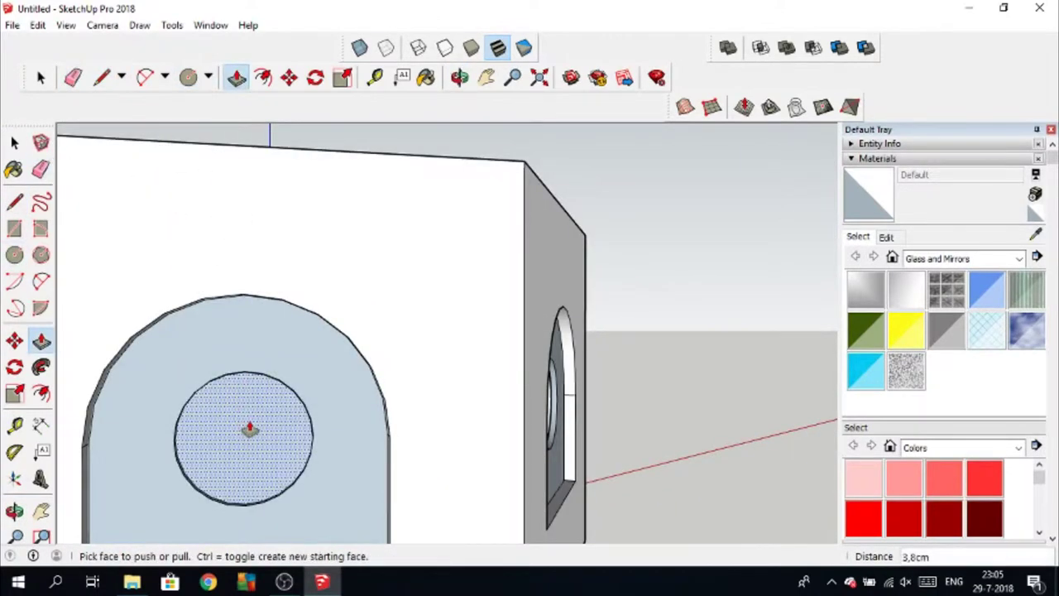
{"action": "left_click_drag", "start_coordinate": [260, 433], "coordinate": [224, 425]}
{"action": "middle_click_drag", "start_coordinate": [224, 425], "coordinate": [537, 402]}
Step: Orbit to the next arch and start a helper line at its top
{"action": "middle_click_drag", "start_coordinate": [267, 469], "coordinate": [511, 489]}
{"action": "scroll", "coordinate": [510, 489], "scroll_direction": "up", "scroll_amount": 3}
{"action": "scroll", "coordinate": [750, 489], "scroll_direction": "down", "scroll_amount": 2}
{"action": "key", "text": "l"}
{"action": "middle_click_drag", "start_coordinate": [582, 406], "coordinate": [548, 301]}
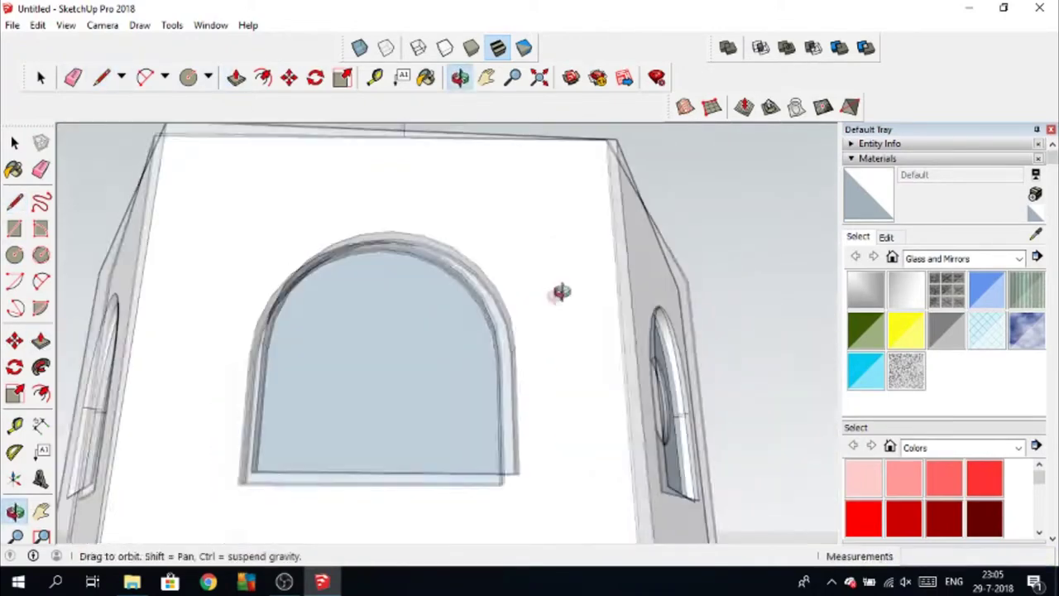
{"action": "left_click", "coordinate": [416, 237]}
{"action": "scroll", "coordinate": [431, 364], "scroll_direction": "down", "scroll_amount": 5}
Step: Finish the helper line, draw a centred circle, erase the line, and push a 5 cm hole
{"action": "scroll", "coordinate": [369, 530], "scroll_direction": "up", "scroll_amount": 3}
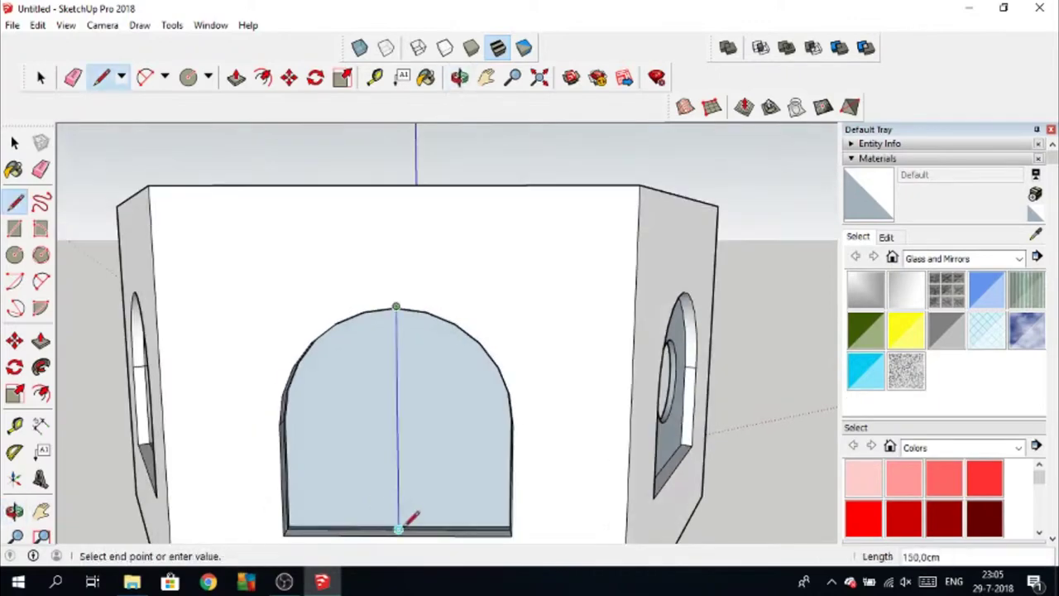
{"action": "left_click", "coordinate": [188, 77]}
{"action": "left_click", "coordinate": [397, 420]}
{"action": "left_click", "coordinate": [398, 367]}
{"action": "left_click", "coordinate": [73, 77]}
{"action": "left_click", "coordinate": [397, 430]}
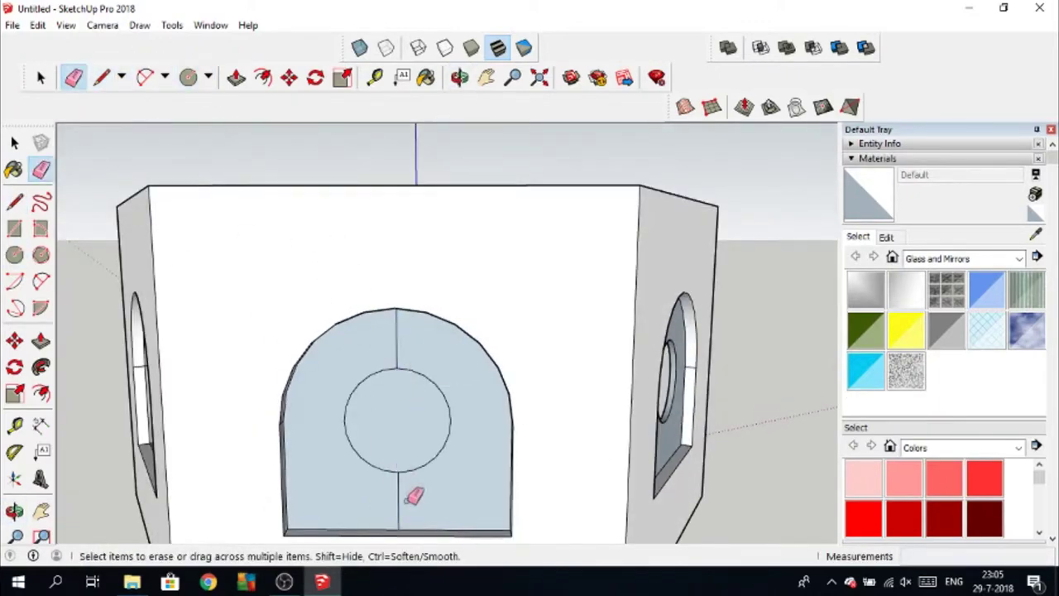
{"action": "left_click", "coordinate": [236, 77]}
{"action": "left_click", "coordinate": [435, 430]}
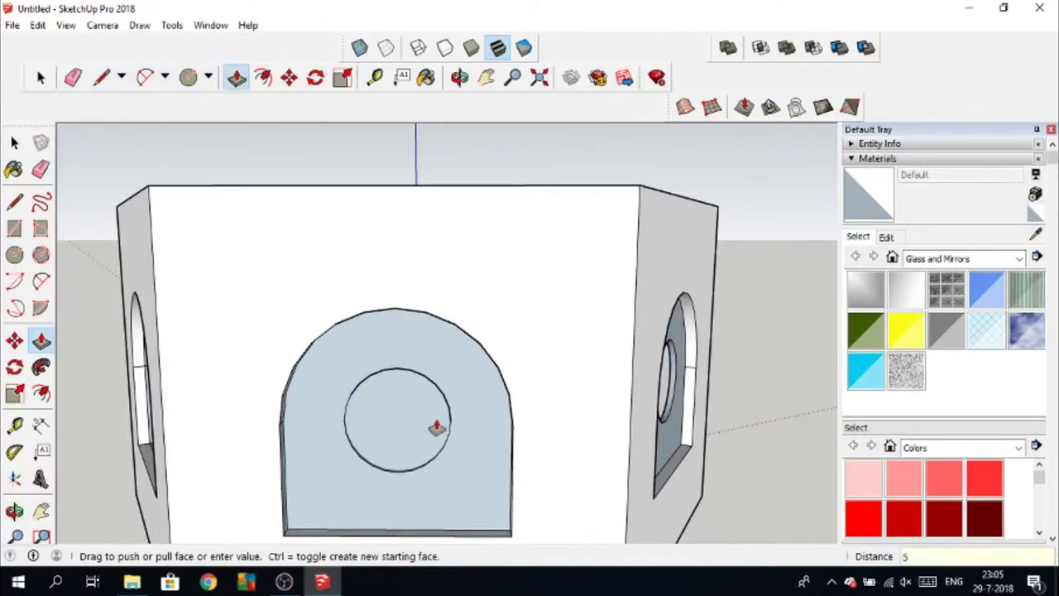
{"action": "middle_click_drag", "start_coordinate": [435, 430], "coordinate": [450, 513]}
{"action": "left_click", "coordinate": [450, 523]}
Step: Start a helper line at the next arch's bottom and reframe the view onto its face
{"action": "key", "text": "l"}
{"action": "scroll", "coordinate": [484, 461], "scroll_direction": "up", "scroll_amount": 3}
{"action": "scroll", "coordinate": [430, 430], "scroll_direction": "down", "scroll_amount": 3}
{"action": "left_click", "coordinate": [424, 484]}
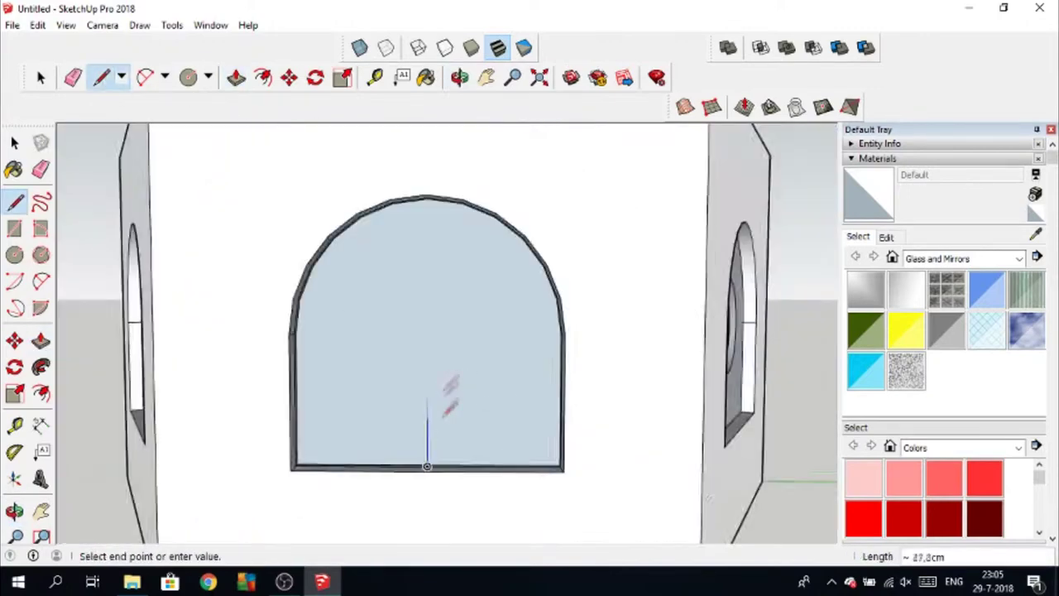
{"action": "scroll", "coordinate": [431, 248], "scroll_direction": "up", "scroll_amount": 4}
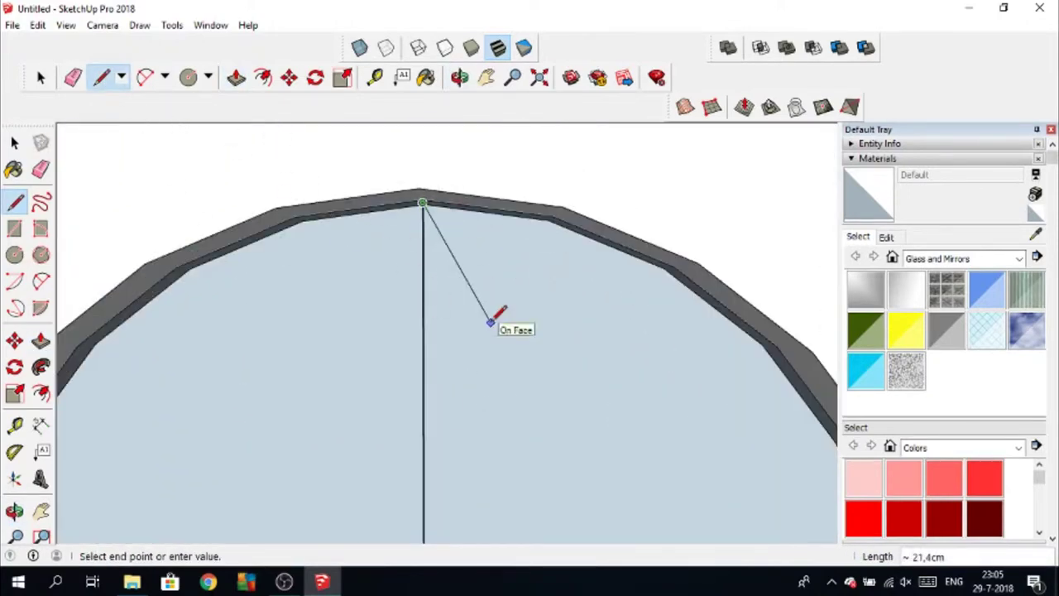
{"action": "middle_click_drag", "start_coordinate": [447, 248], "coordinate": [480, 124]}
{"action": "left_click", "coordinate": [486, 77]}
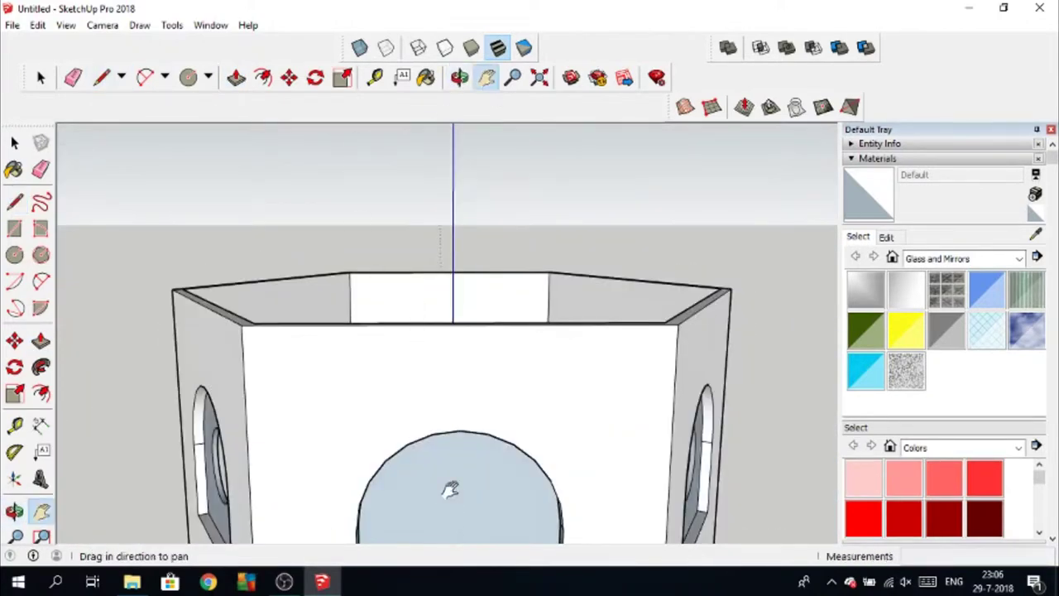
{"action": "middle_click_drag", "start_coordinate": [449, 497], "coordinate": [460, 373]}
{"action": "scroll", "coordinate": [461, 373], "scroll_direction": "up", "scroll_amount": 3}
Step: Finish the line, draw a centred circle, push it through, and orbit out to the whole box
{"action": "key", "text": "l"}
{"action": "left_click", "coordinate": [464, 218]}
{"action": "left_click", "coordinate": [461, 432]}
{"action": "key", "text": "c"}
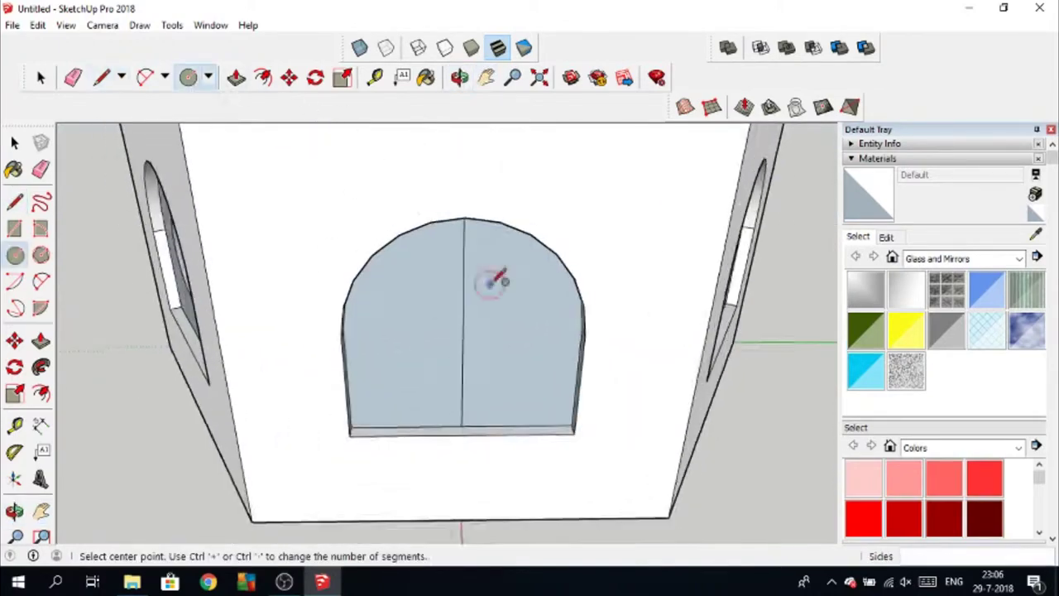
{"action": "middle_click_drag", "start_coordinate": [494, 282], "coordinate": [465, 265]}
{"action": "left_click", "coordinate": [463, 263]}
{"action": "left_click", "coordinate": [437, 215]}
{"action": "key", "text": "e"}
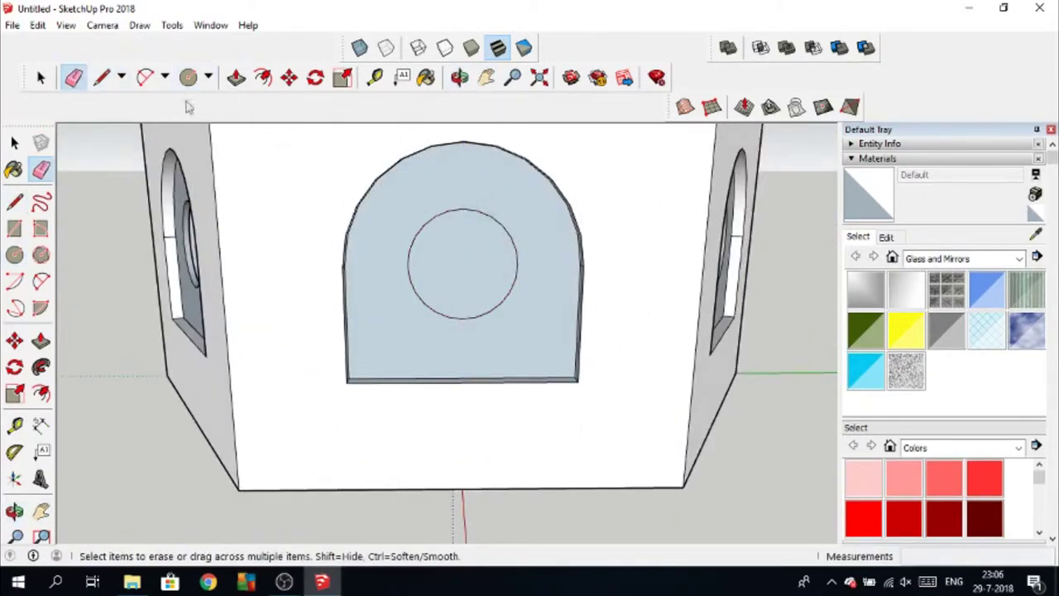
{"action": "key", "text": "p"}
{"action": "scroll", "coordinate": [272, 307], "scroll_direction": "down", "scroll_amount": 5}
{"action": "mouse_move", "coordinate": [272, 307]}
{"action": "middle_mouse_down"}
{"action": "mouse_move", "coordinate": [414, 390]}
{"action": "mouse_move", "coordinate": [713, 298]}
{"action": "mouse_move", "coordinate": [676, 423]}
{"action": "mouse_move", "coordinate": [631, 419]}
{"action": "mouse_move", "coordinate": [671, 314]}
{"action": "middle_mouse_up"}
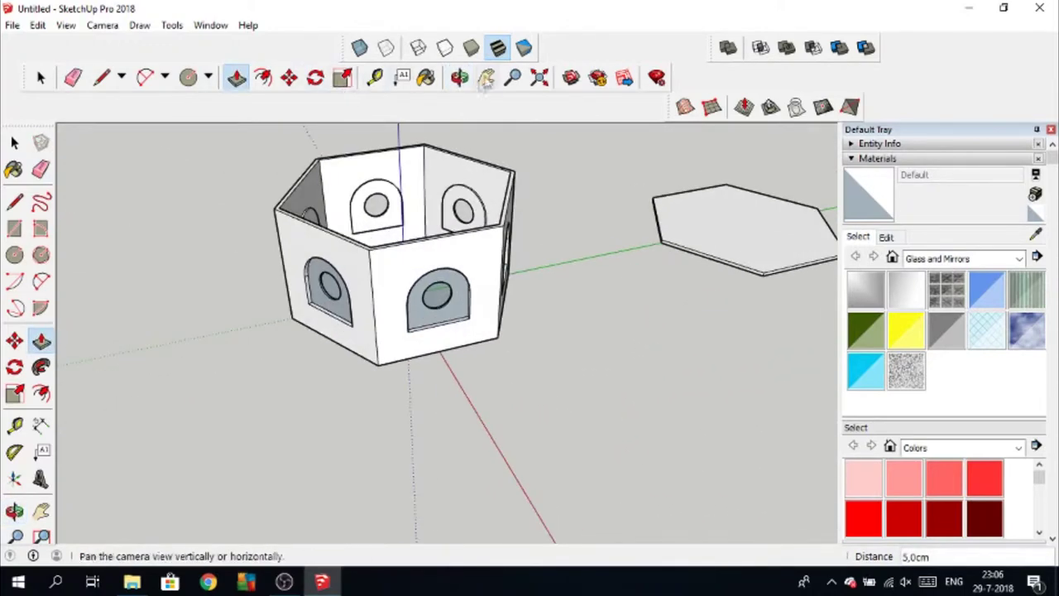
Step: Pan the view, then select the hexagonal lid slab with Select > All Connected
{"action": "left_click", "coordinate": [486, 77]}
{"action": "left_click_drag", "start_coordinate": [600, 185], "coordinate": [510, 241]}
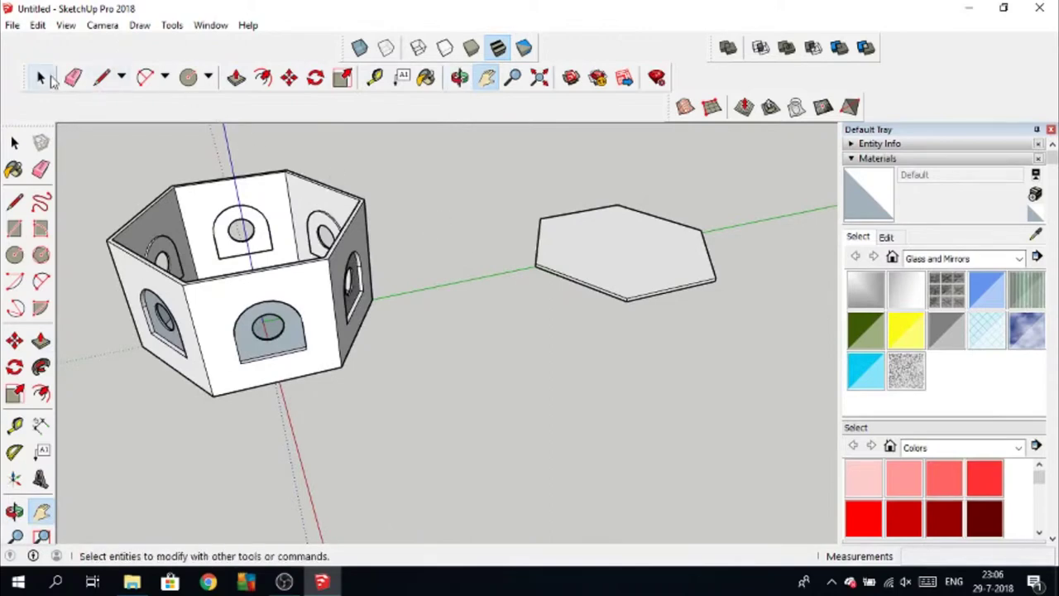
{"action": "left_click", "coordinate": [42, 77]}
{"action": "left_click", "coordinate": [591, 267]}
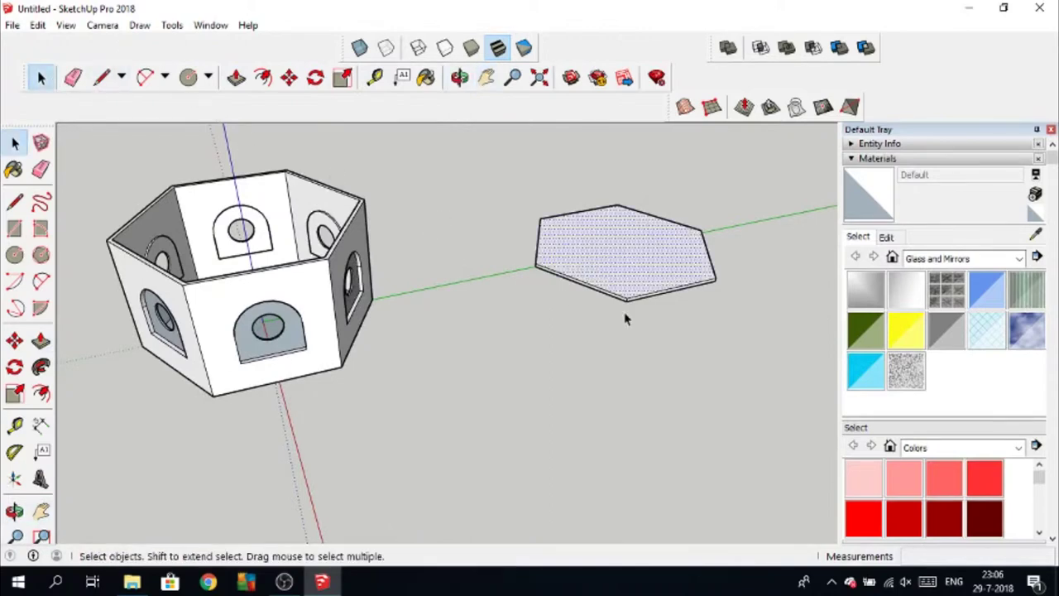
{"action": "scroll", "coordinate": [613, 280], "scroll_direction": "up", "scroll_amount": 2}
{"action": "scroll", "coordinate": [612, 280], "scroll_direction": "up", "scroll_amount": 2}
{"action": "right_click", "coordinate": [571, 238]}
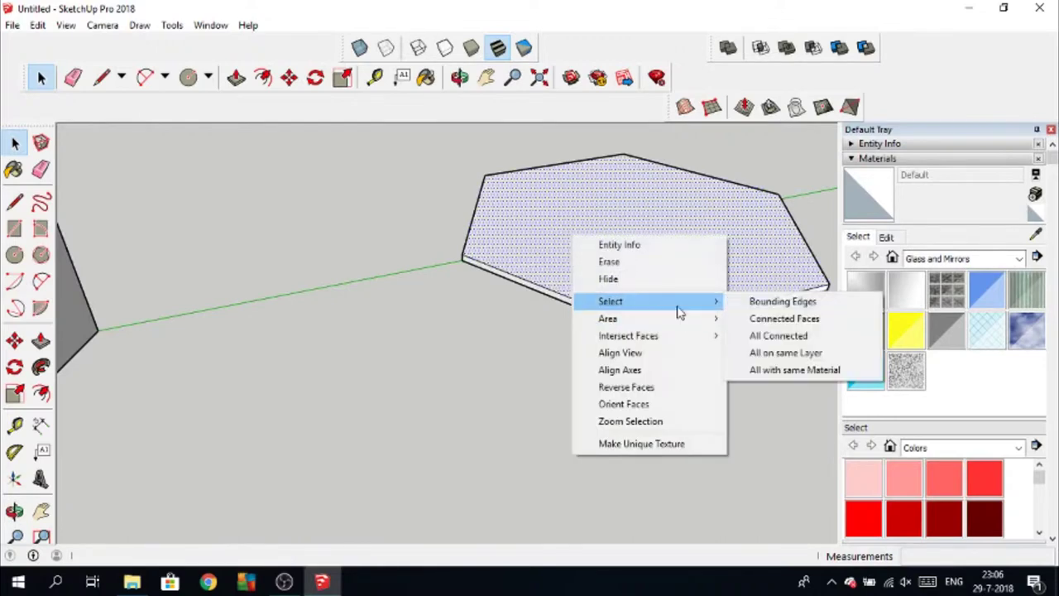
{"action": "left_click", "coordinate": [792, 333]}
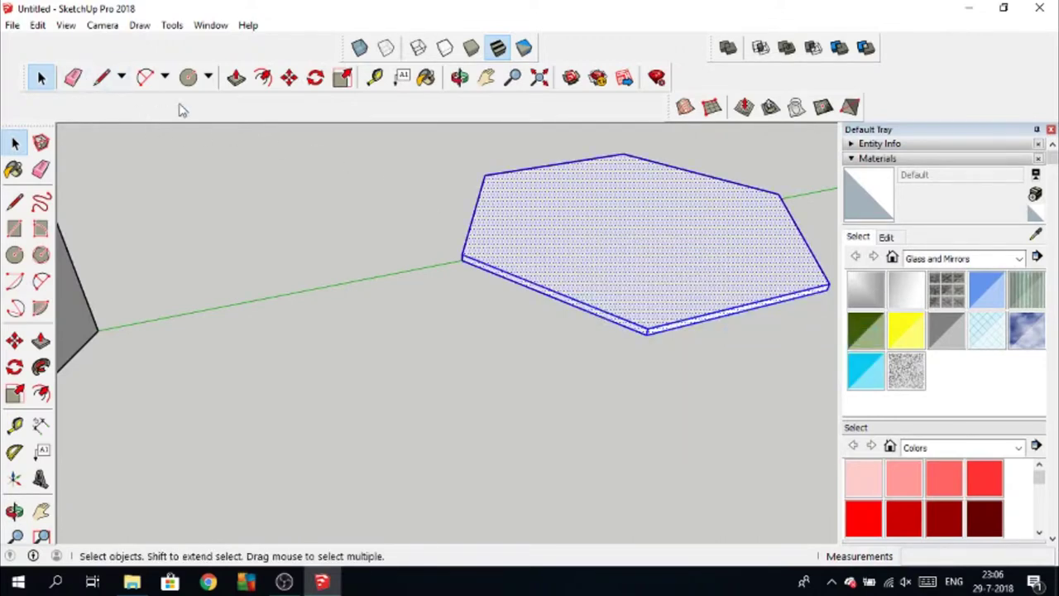
Step: Start moving the selected slab from one of its corners
{"action": "left_click", "coordinate": [288, 78]}
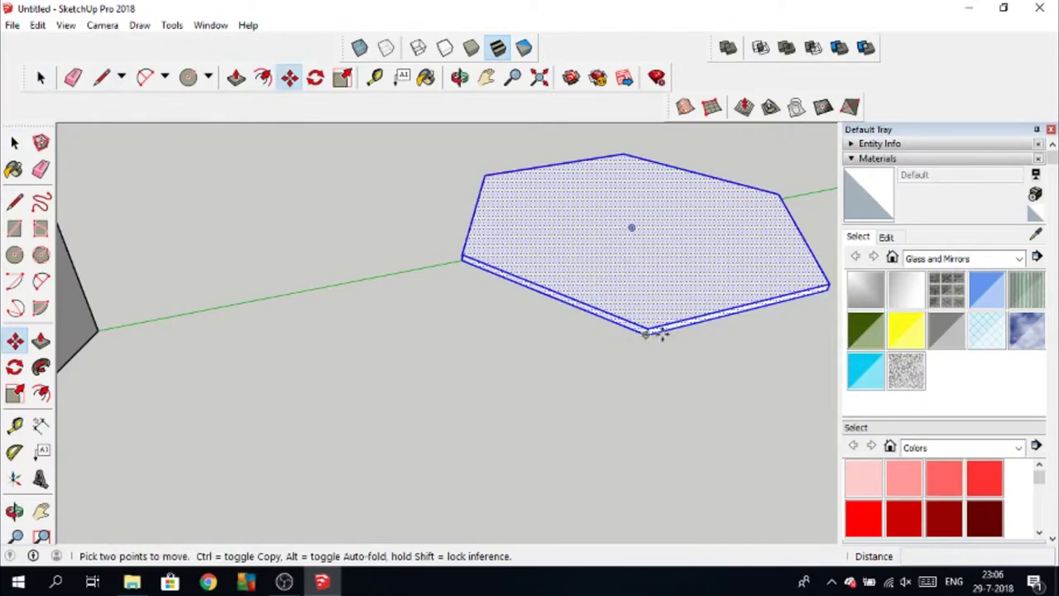
{"action": "scroll", "coordinate": [662, 331], "scroll_direction": "up", "scroll_amount": 3}
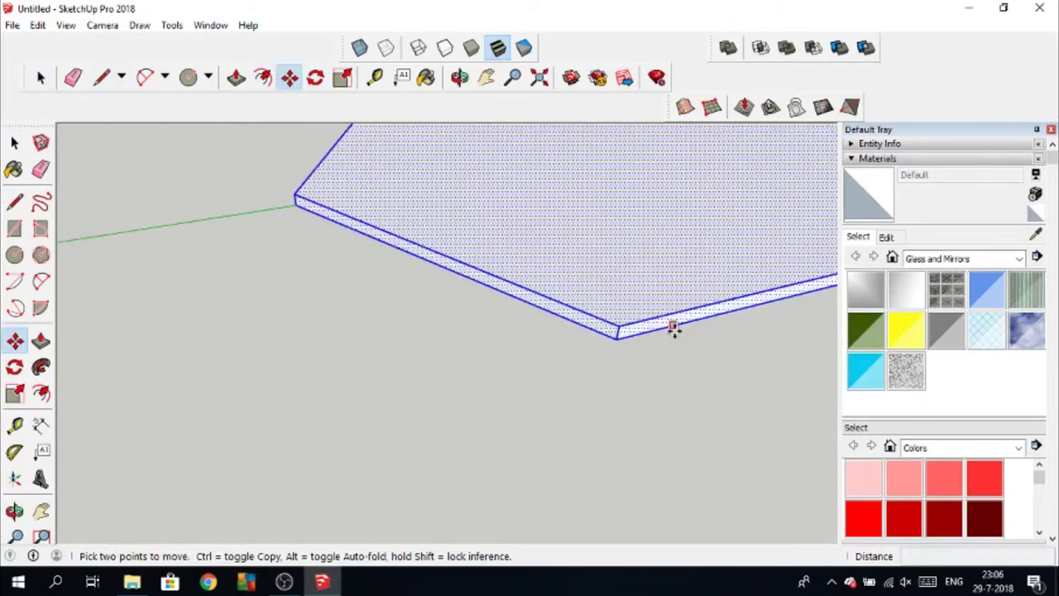
{"action": "left_click", "coordinate": [623, 341]}
{"action": "scroll", "coordinate": [237, 314], "scroll_direction": "down", "scroll_amount": 3}
{"action": "scroll", "coordinate": [156, 355], "scroll_direction": "down", "scroll_amount": 3}
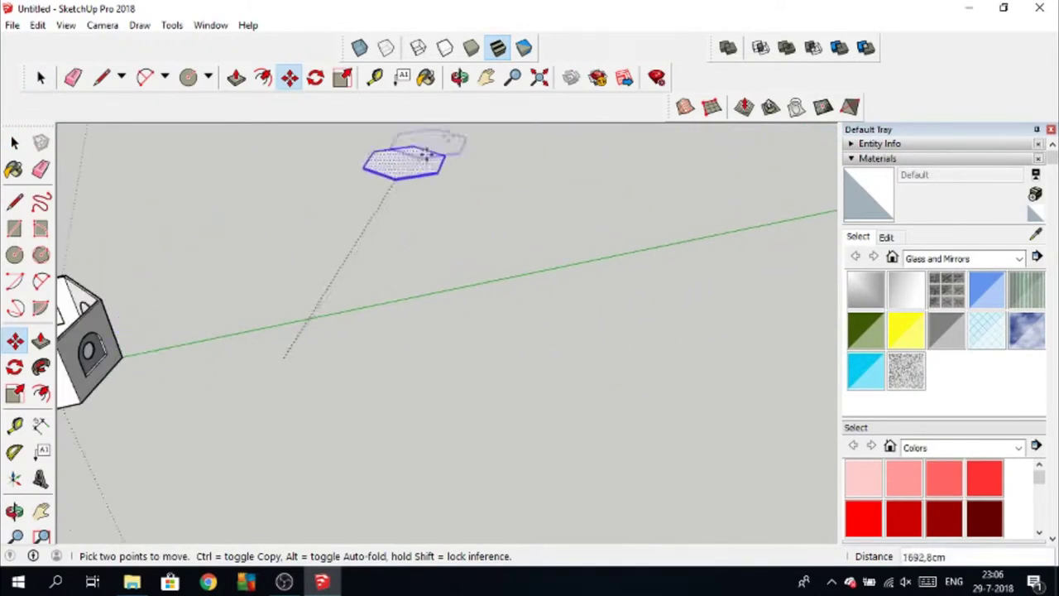
Step: Recentre the view on the box and drop the slab's corner onto the box's top corner
{"action": "left_click", "coordinate": [486, 77]}
{"action": "mouse_move", "coordinate": [182, 286]}
{"action": "left_mouse_down"}
{"action": "mouse_move", "coordinate": [693, 253]}
{"action": "mouse_move", "coordinate": [508, 321]}
{"action": "left_mouse_up"}
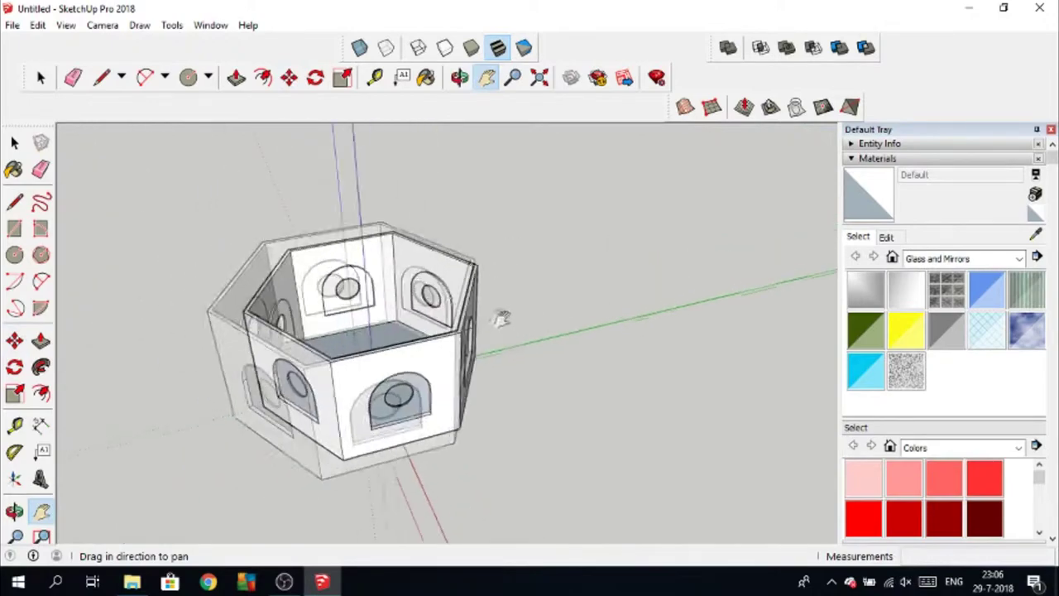
{"action": "scroll", "coordinate": [508, 321], "scroll_direction": "up", "scroll_amount": 3}
{"action": "left_click_drag", "start_coordinate": [281, 401], "coordinate": [463, 347]}
{"action": "scroll", "coordinate": [414, 331], "scroll_direction": "down", "scroll_amount": 2}
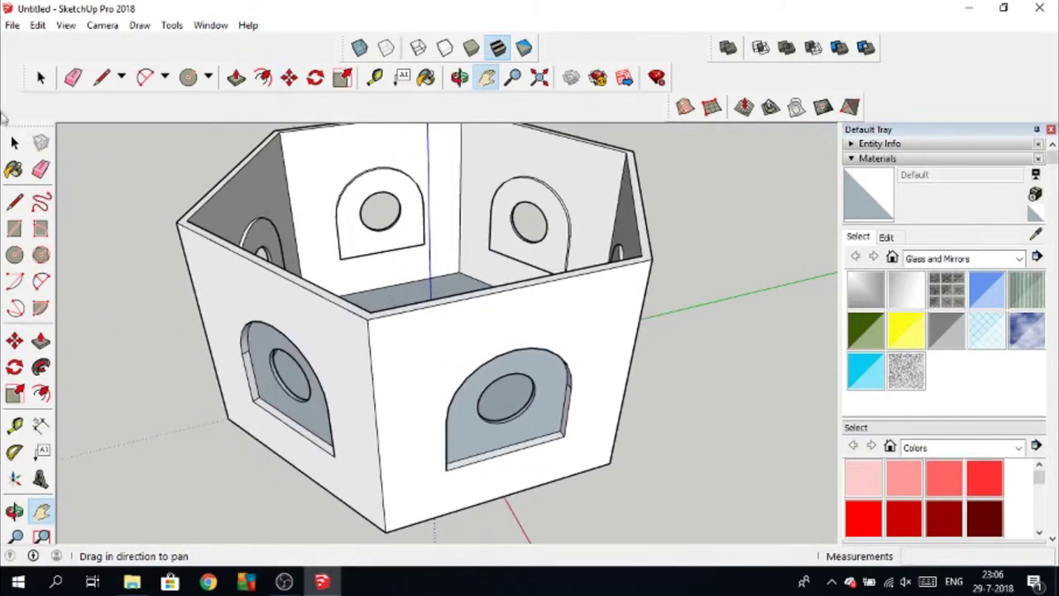
{"action": "left_click", "coordinate": [289, 77]}
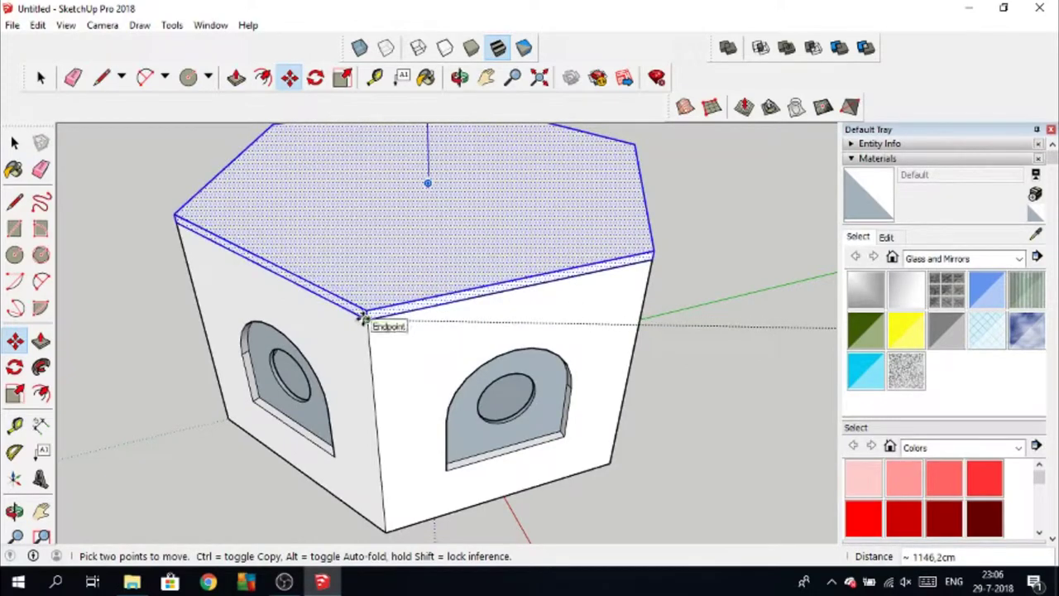
{"action": "left_click", "coordinate": [362, 318]}
{"action": "scroll", "coordinate": [345, 283], "scroll_direction": "up", "scroll_amount": 3}
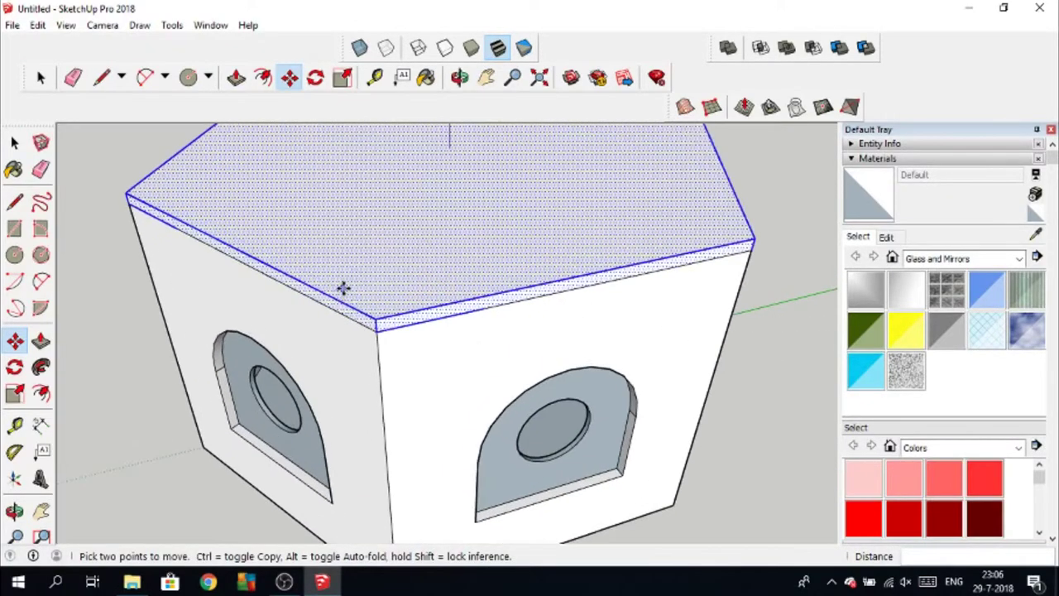
{"action": "scroll", "coordinate": [354, 306], "scroll_direction": "down", "scroll_amount": 2}
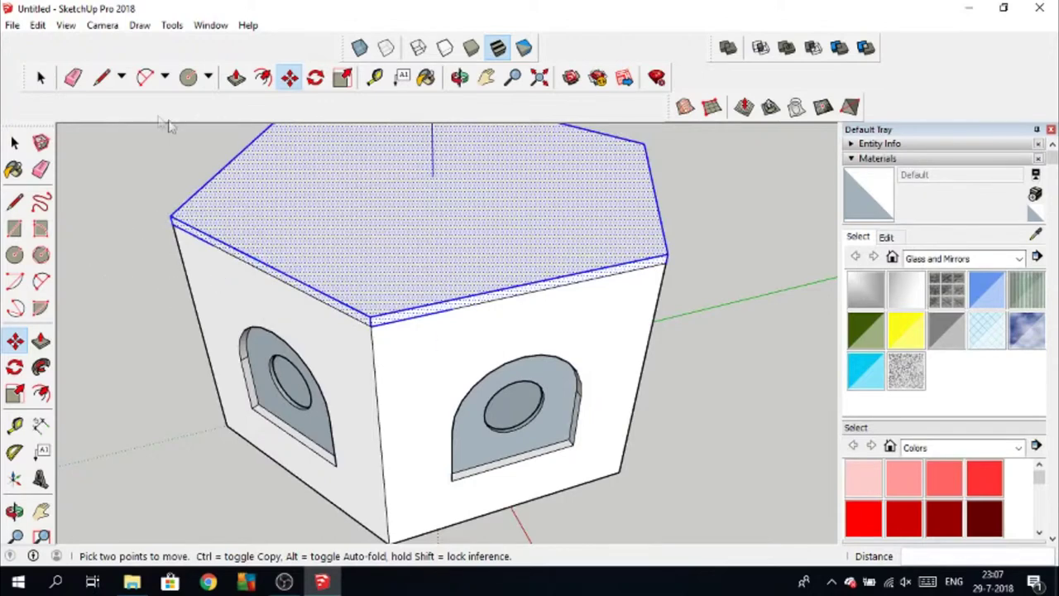
Step: Orbit and pan until the lid's top face is in view
{"action": "left_click", "coordinate": [344, 79]}
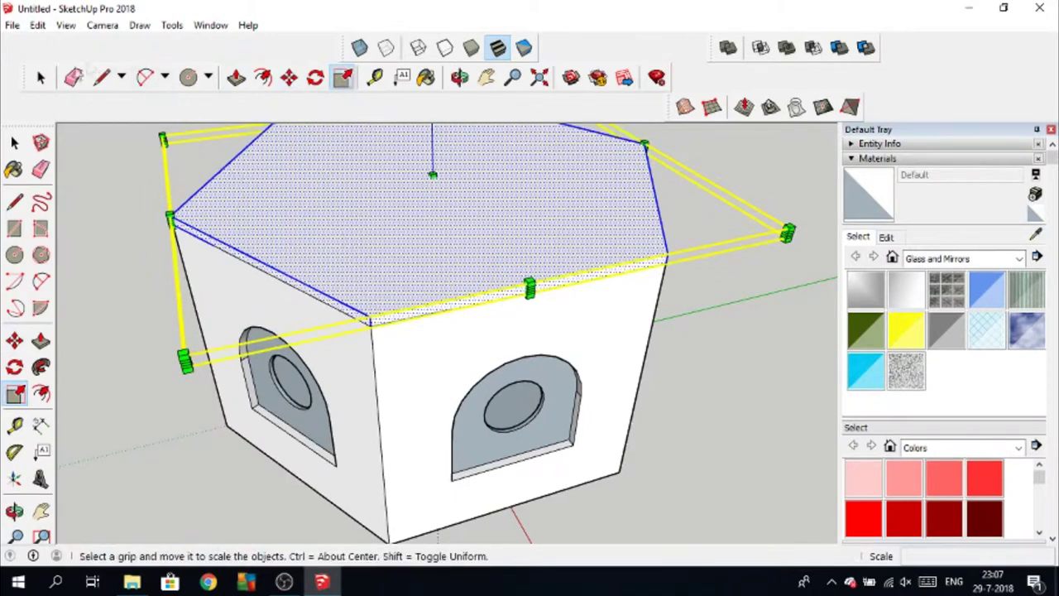
{"action": "left_click", "coordinate": [101, 77]}
{"action": "scroll", "coordinate": [355, 263], "scroll_direction": "down", "scroll_amount": 1}
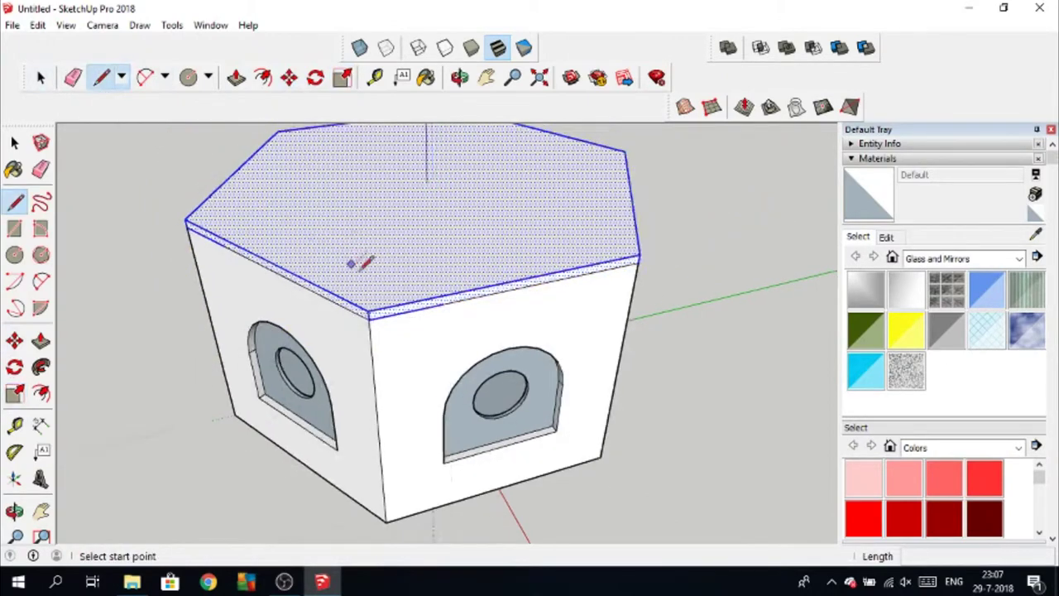
{"action": "scroll", "coordinate": [509, 377], "scroll_direction": "down", "scroll_amount": 3}
{"action": "mouse_move", "coordinate": [568, 383]}
{"action": "middle_mouse_down"}
{"action": "mouse_move", "coordinate": [533, 366]}
{"action": "mouse_move", "coordinate": [185, 303]}
{"action": "mouse_move", "coordinate": [344, 333]}
{"action": "mouse_move", "coordinate": [720, 303]}
{"action": "mouse_move", "coordinate": [756, 279]}
{"action": "mouse_move", "coordinate": [501, 296]}
{"action": "mouse_move", "coordinate": [594, 275]}
{"action": "mouse_move", "coordinate": [594, 395]}
{"action": "middle_mouse_up"}
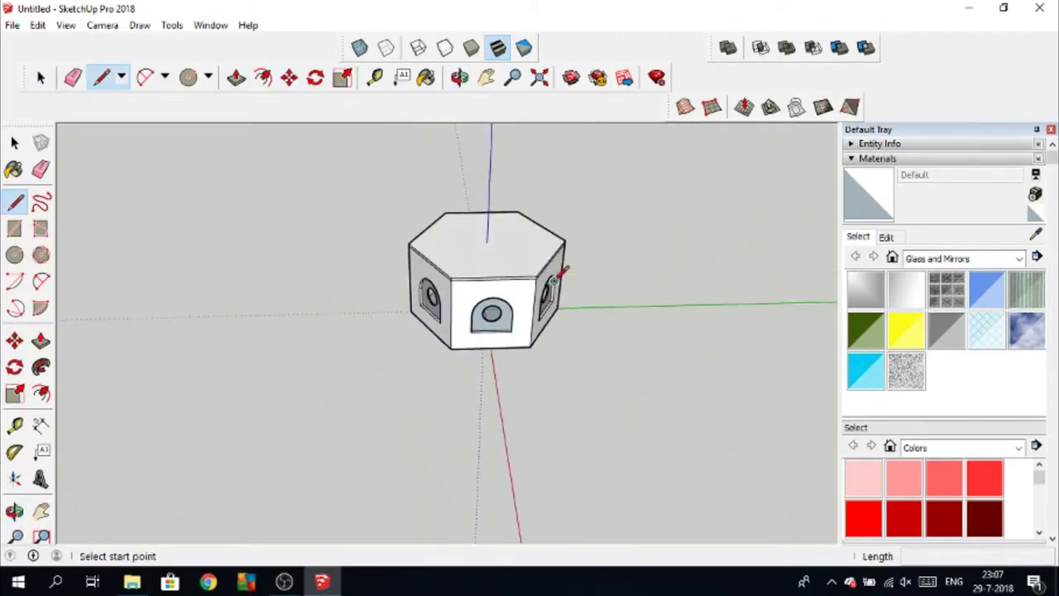
{"action": "scroll", "coordinate": [484, 348], "scroll_direction": "up", "scroll_amount": 4}
{"action": "middle_click_drag", "start_coordinate": [484, 348], "coordinate": [544, 235]}
{"action": "left_click", "coordinate": [486, 77]}
{"action": "mouse_move", "coordinate": [464, 123]}
{"action": "left_mouse_down"}
{"action": "mouse_move", "coordinate": [451, 321]}
{"action": "mouse_move", "coordinate": [337, 346]}
{"action": "left_mouse_up"}
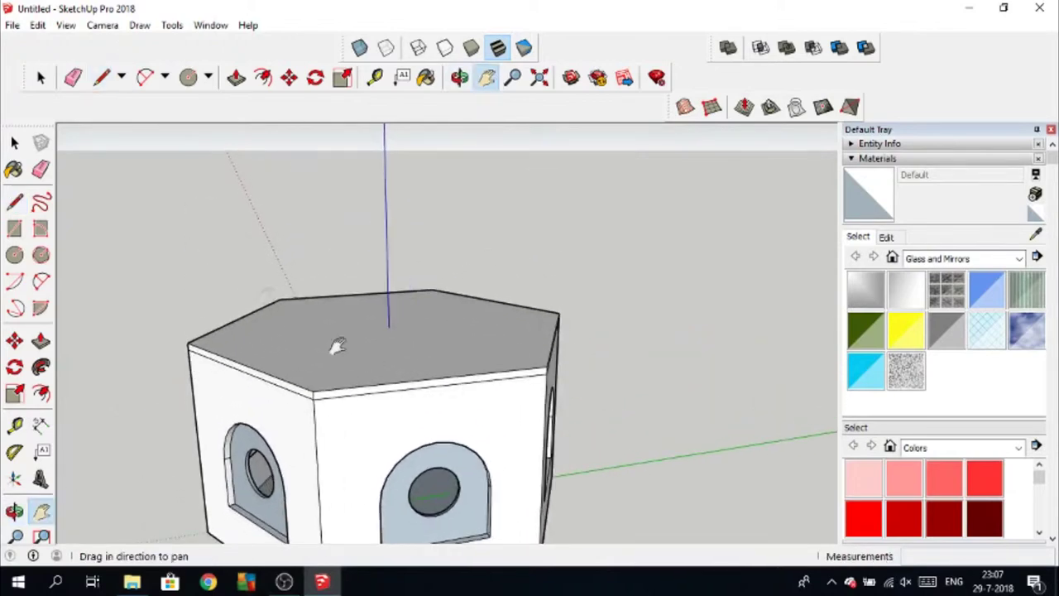
Step: Draw a vertical line up from the lid's centre and erase the stray edge
{"action": "left_click", "coordinate": [102, 78]}
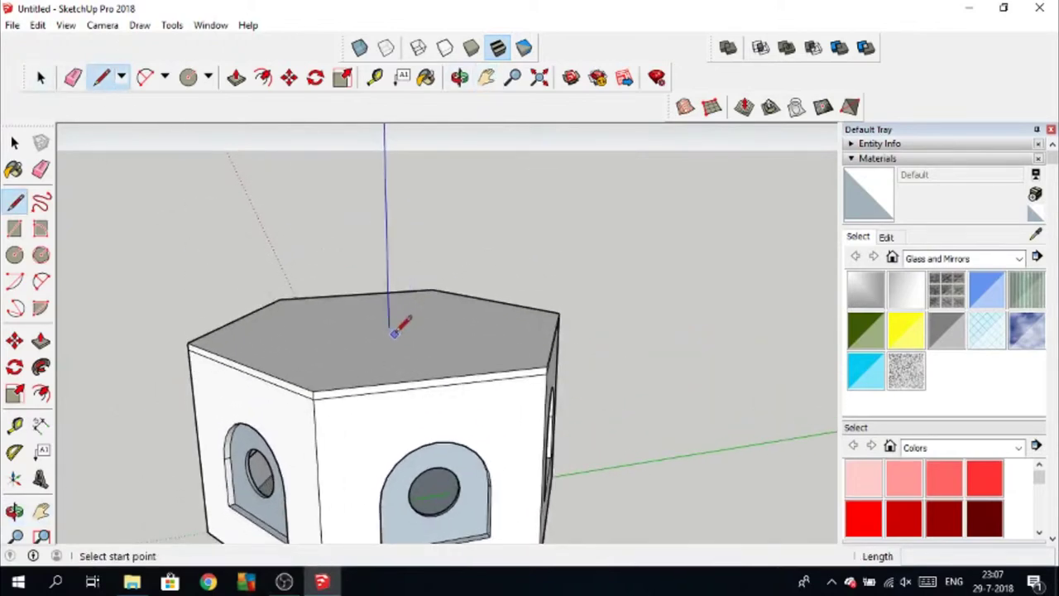
{"action": "left_click", "coordinate": [431, 289]}
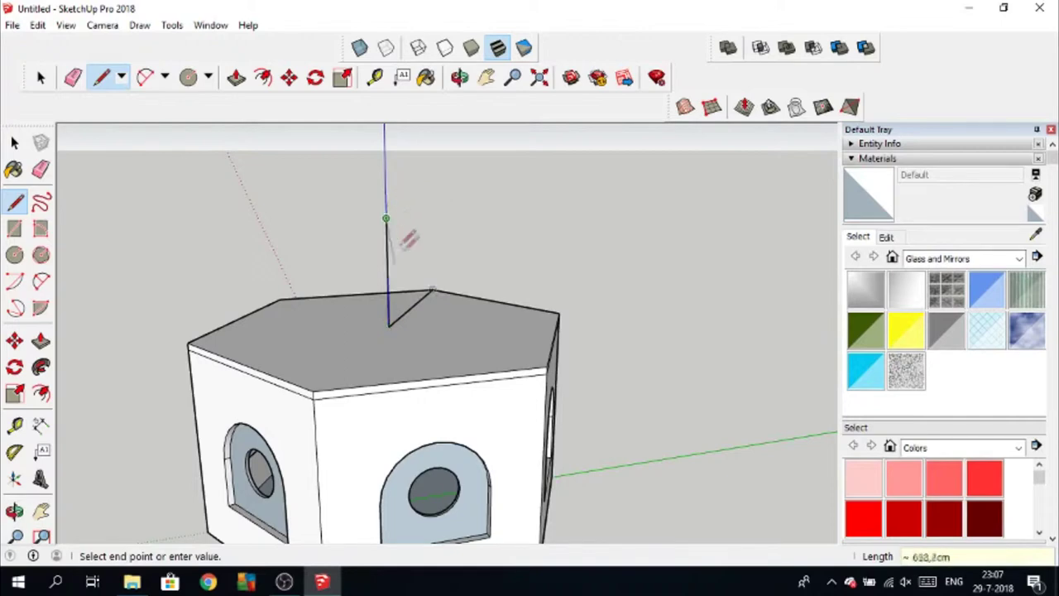
{"action": "left_click", "coordinate": [83, 78]}
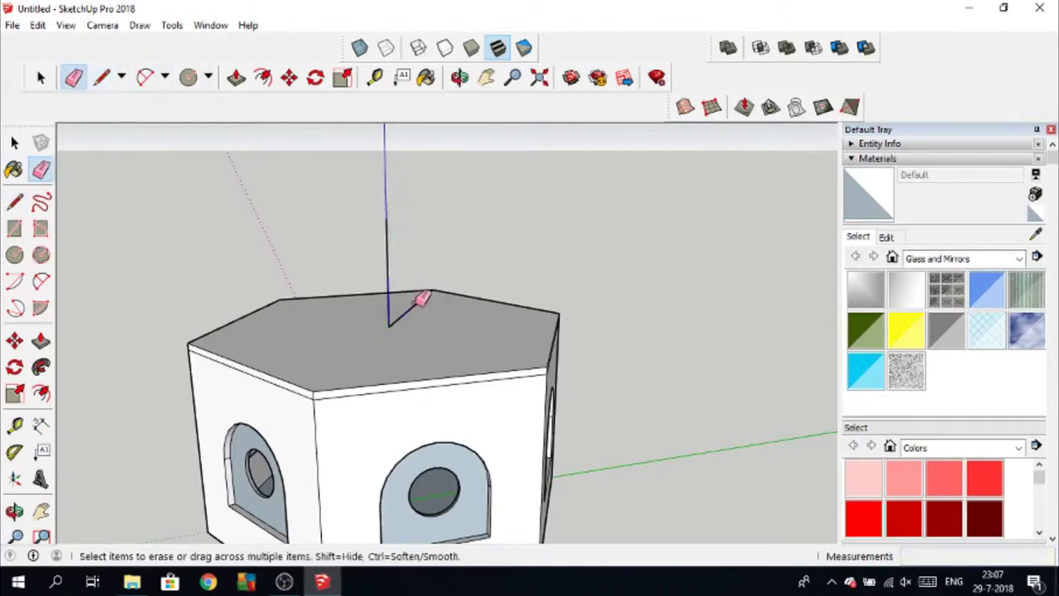
{"action": "left_click", "coordinate": [102, 77]}
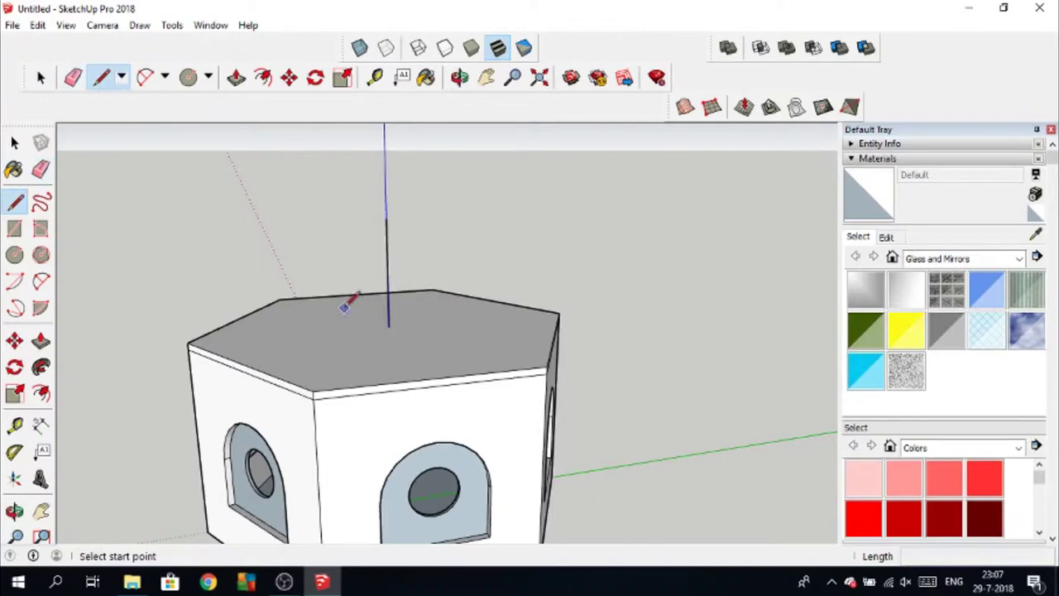
Step: Draw roof lines from the first two lid corners up to the peak
{"action": "key", "text": "o"}
{"action": "left_click_drag", "start_coordinate": [362, 320], "coordinate": [262, 368]}
{"action": "key", "text": "l"}
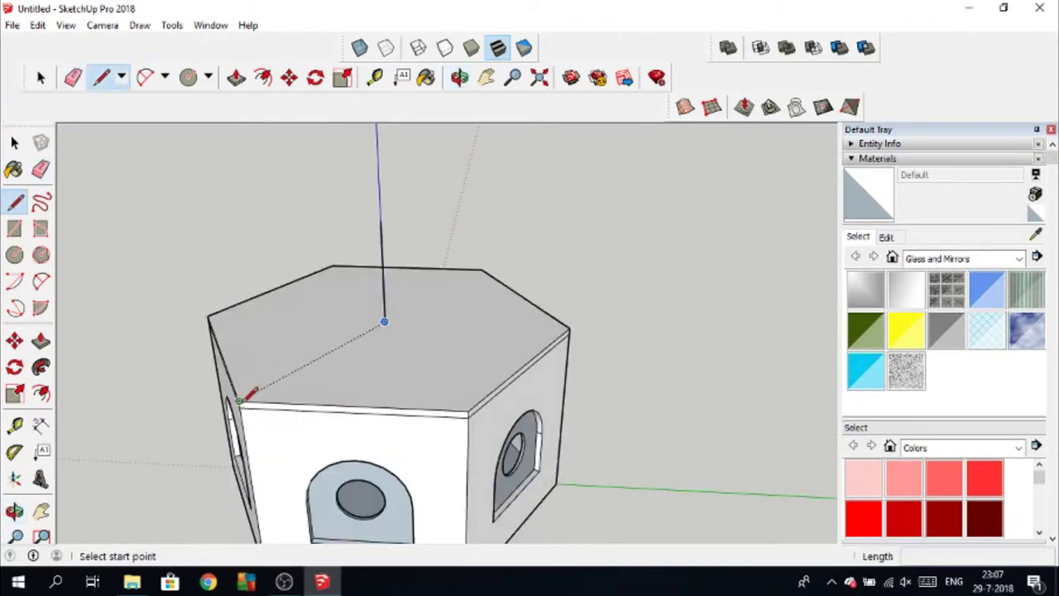
{"action": "left_click", "coordinate": [239, 401]}
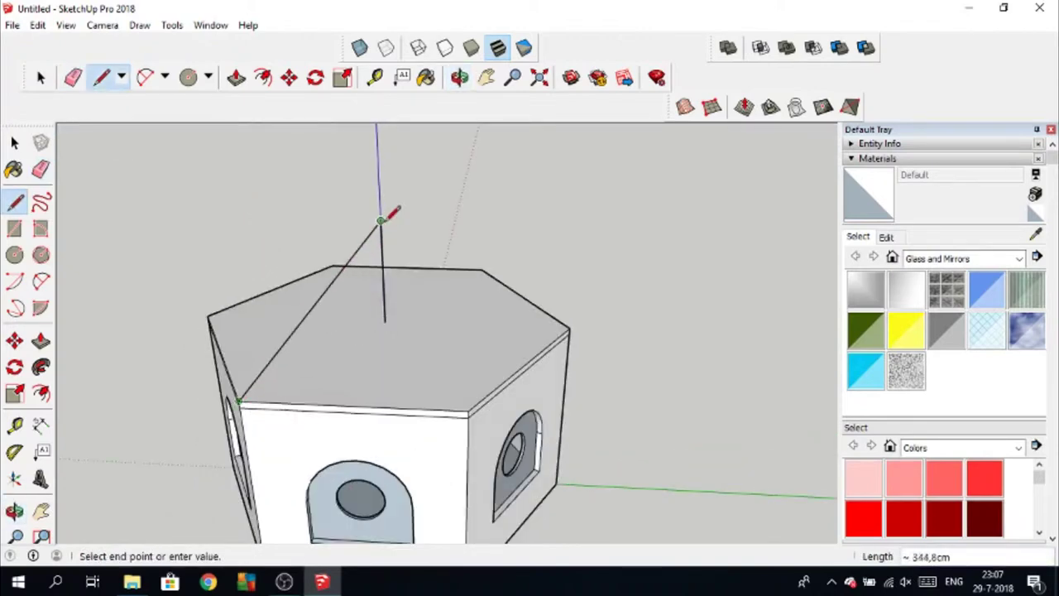
{"action": "left_click", "coordinate": [469, 409]}
{"action": "middle_click_drag", "start_coordinate": [470, 409], "coordinate": [402, 189]}
{"action": "left_click", "coordinate": [405, 189]}
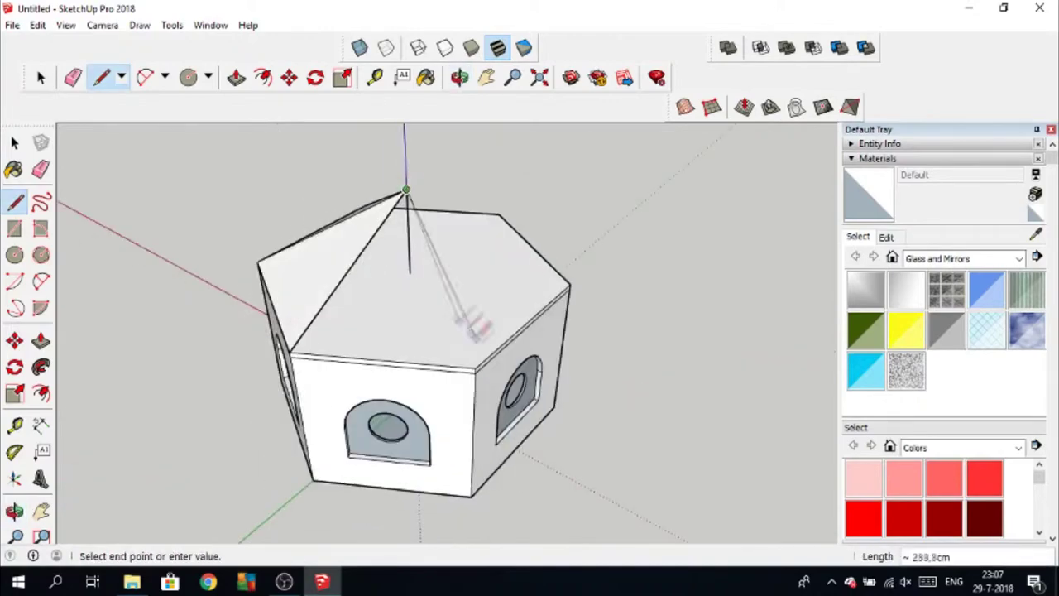
{"action": "left_click", "coordinate": [472, 331]}
Step: Connect more lid corners to the peak, then orbit to view the pyramid roof
{"action": "left_click", "coordinate": [418, 186]}
{"action": "left_click", "coordinate": [519, 356]}
{"action": "middle_click_drag", "start_coordinate": [519, 356], "coordinate": [430, 248]}
{"action": "left_click", "coordinate": [425, 196]}
{"action": "left_click", "coordinate": [489, 323]}
{"action": "mouse_move", "coordinate": [488, 323]}
{"action": "middle_mouse_down"}
{"action": "mouse_move", "coordinate": [485, 259]}
{"action": "mouse_move", "coordinate": [301, 278]}
{"action": "mouse_move", "coordinate": [135, 265]}
{"action": "mouse_move", "coordinate": [406, 293]}
{"action": "mouse_move", "coordinate": [267, 282]}
{"action": "mouse_move", "coordinate": [176, 213]}
{"action": "middle_mouse_up"}
{"action": "mouse_move", "coordinate": [298, 232]}
{"action": "middle_mouse_down"}
{"action": "mouse_move", "coordinate": [357, 263]}
{"action": "mouse_move", "coordinate": [359, 275]}
{"action": "middle_mouse_up"}
{"action": "scroll", "coordinate": [356, 283], "scroll_direction": "up", "scroll_amount": 3}
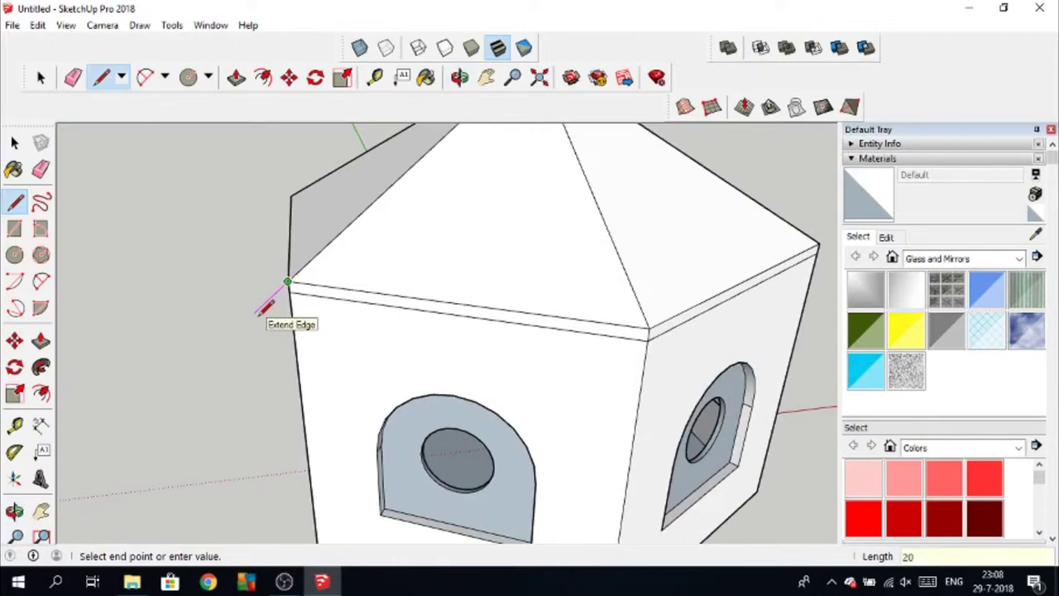
Step: Draw short 10 cm vertical drops down from the first roof eave corners
{"action": "mouse_move", "coordinate": [175, 266]}
{"action": "middle_mouse_down"}
{"action": "mouse_move", "coordinate": [217, 284]}
{"action": "mouse_move", "coordinate": [223, 238]}
{"action": "middle_mouse_up"}
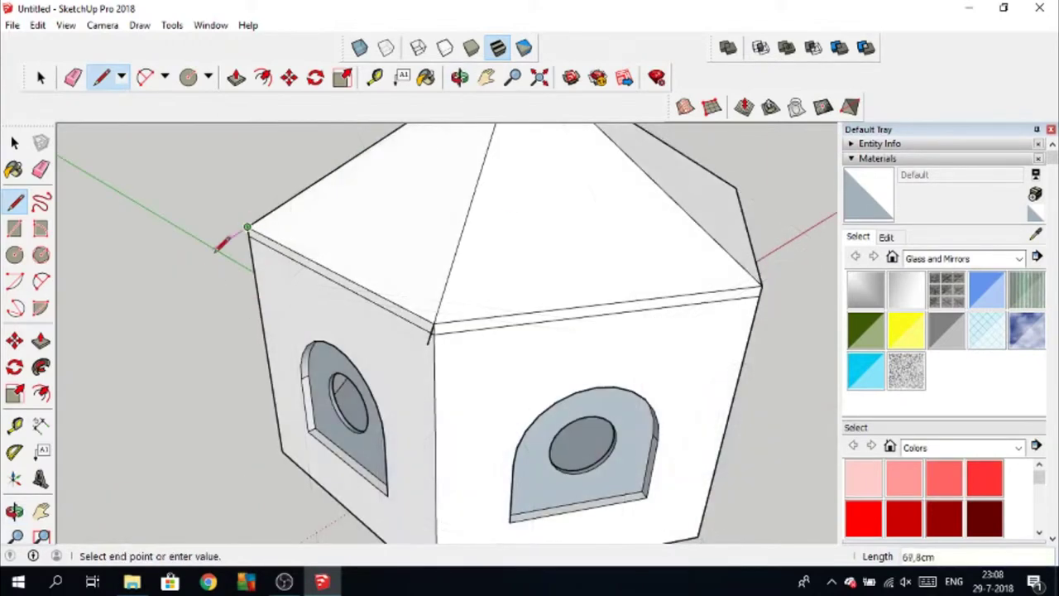
{"action": "scroll", "coordinate": [192, 277], "scroll_direction": "up", "scroll_amount": 3}
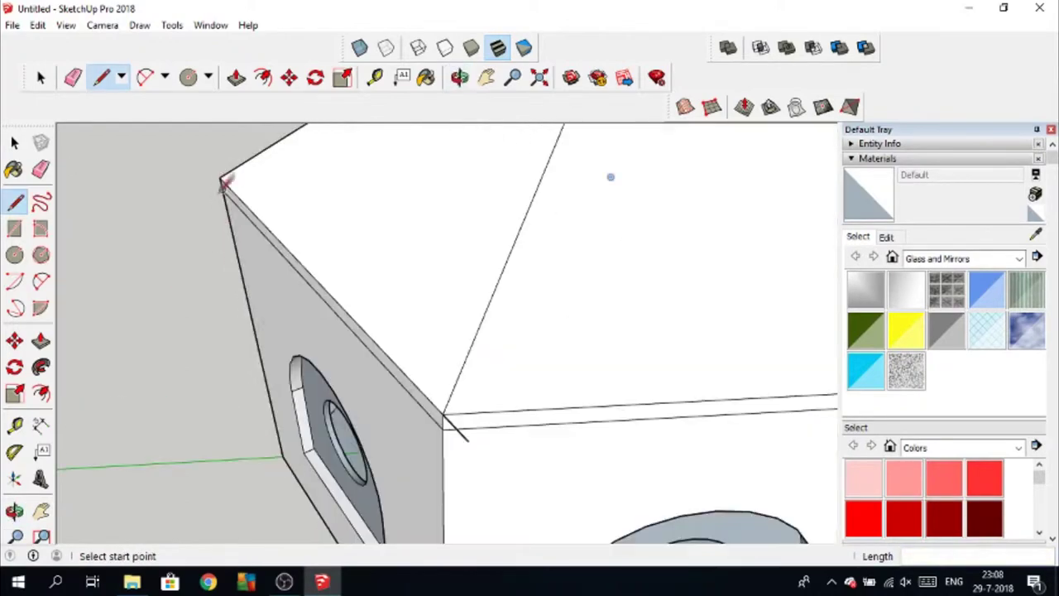
{"action": "mouse_move", "coordinate": [132, 176]}
{"action": "middle_mouse_down"}
{"action": "mouse_move", "coordinate": [268, 220]}
{"action": "mouse_move", "coordinate": [144, 264]}
{"action": "middle_mouse_up"}
{"action": "key", "text": "e"}
{"action": "mouse_move", "coordinate": [668, 438]}
{"action": "middle_mouse_down"}
{"action": "mouse_move", "coordinate": [289, 394]}
{"action": "mouse_move", "coordinate": [213, 324]}
{"action": "middle_mouse_up"}
{"action": "key", "text": "l"}
{"action": "left_click", "coordinate": [237, 349]}
{"action": "mouse_move", "coordinate": [219, 406]}
{"action": "middle_mouse_down"}
{"action": "mouse_move", "coordinate": [287, 396]}
{"action": "mouse_move", "coordinate": [331, 433]}
{"action": "mouse_move", "coordinate": [230, 324]}
{"action": "mouse_move", "coordinate": [372, 366]}
{"action": "mouse_move", "coordinate": [339, 397]}
{"action": "middle_mouse_up"}
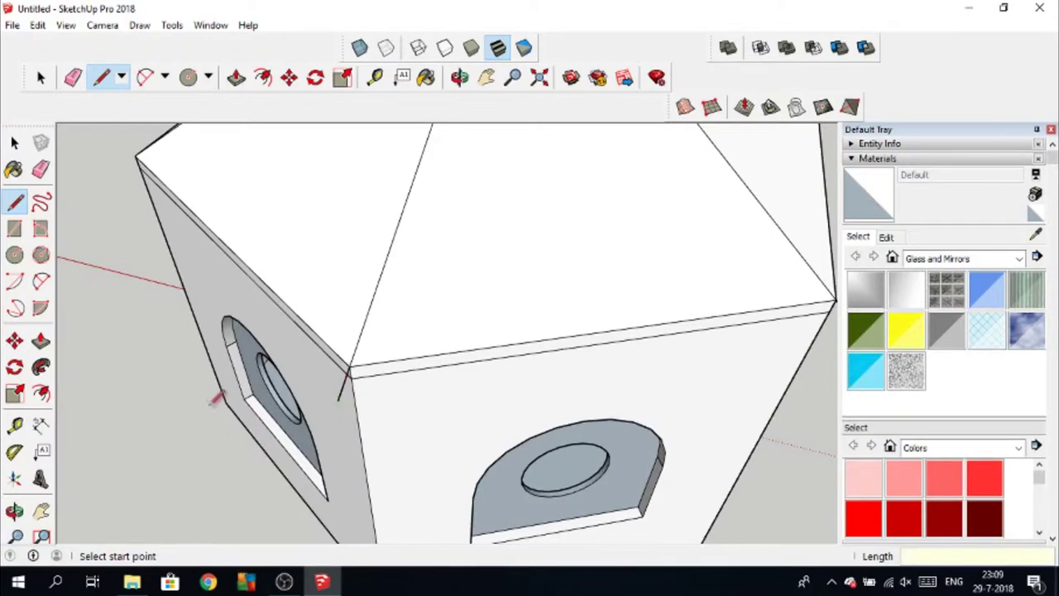
{"action": "middle_click_drag", "start_coordinate": [217, 400], "coordinate": [121, 411]}
{"action": "left_click", "coordinate": [120, 412]}
Step: Add 10 cm vertical drops at the front-left roof corner and the next corner
{"action": "middle_click_drag", "start_coordinate": [109, 452], "coordinate": [179, 370]}
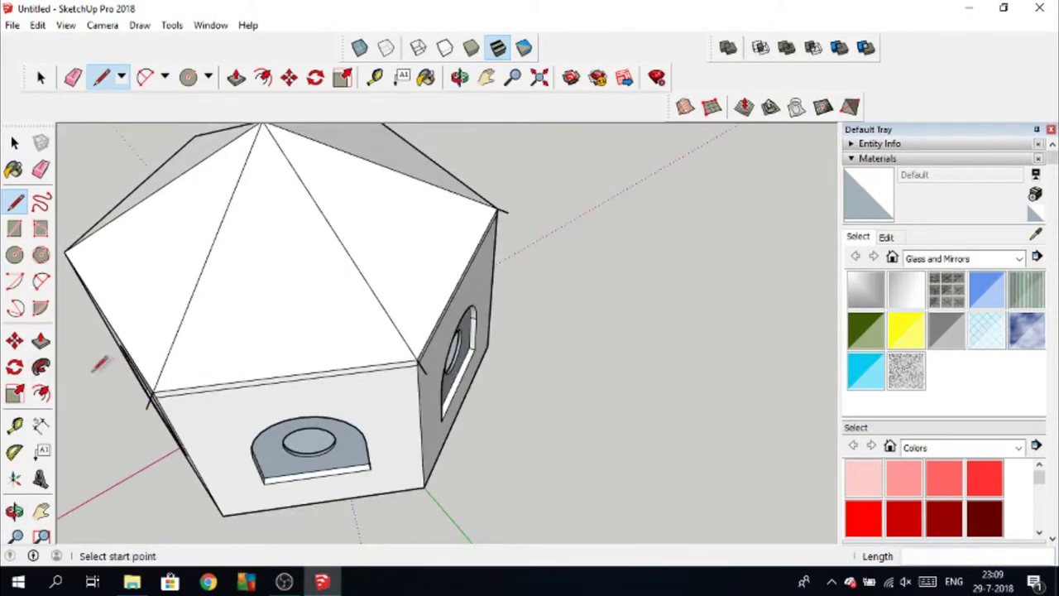
{"action": "middle_click_drag", "start_coordinate": [98, 364], "coordinate": [121, 462]}
{"action": "left_click", "coordinate": [121, 462]}
{"action": "scroll", "coordinate": [109, 497], "scroll_direction": "up", "scroll_amount": 3}
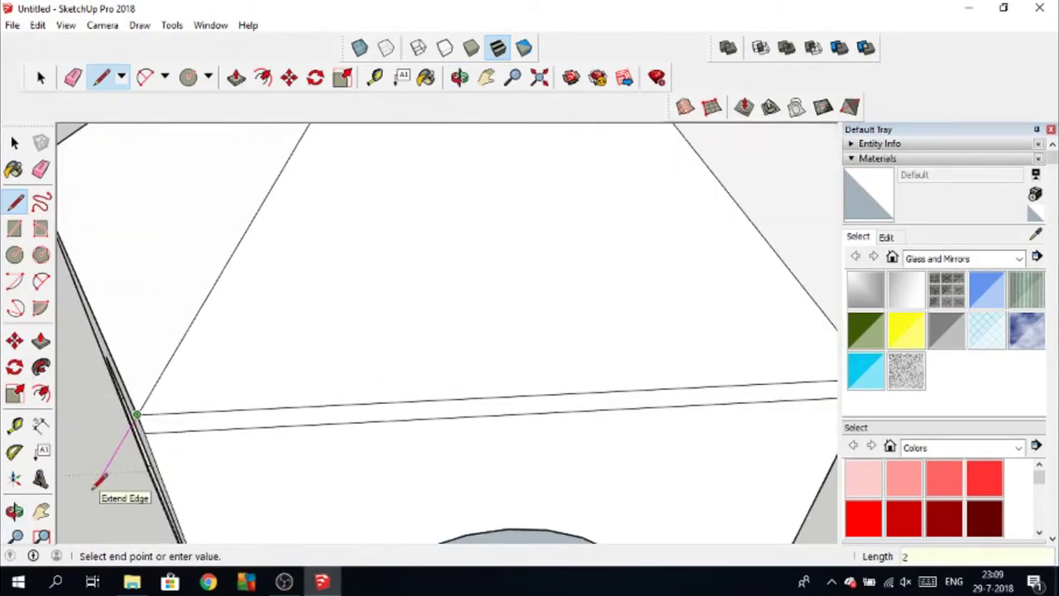
{"action": "scroll", "coordinate": [105, 468], "scroll_direction": "down", "scroll_amount": 5}
{"action": "middle_click_drag", "start_coordinate": [220, 372], "coordinate": [389, 263], "text": "shift"}
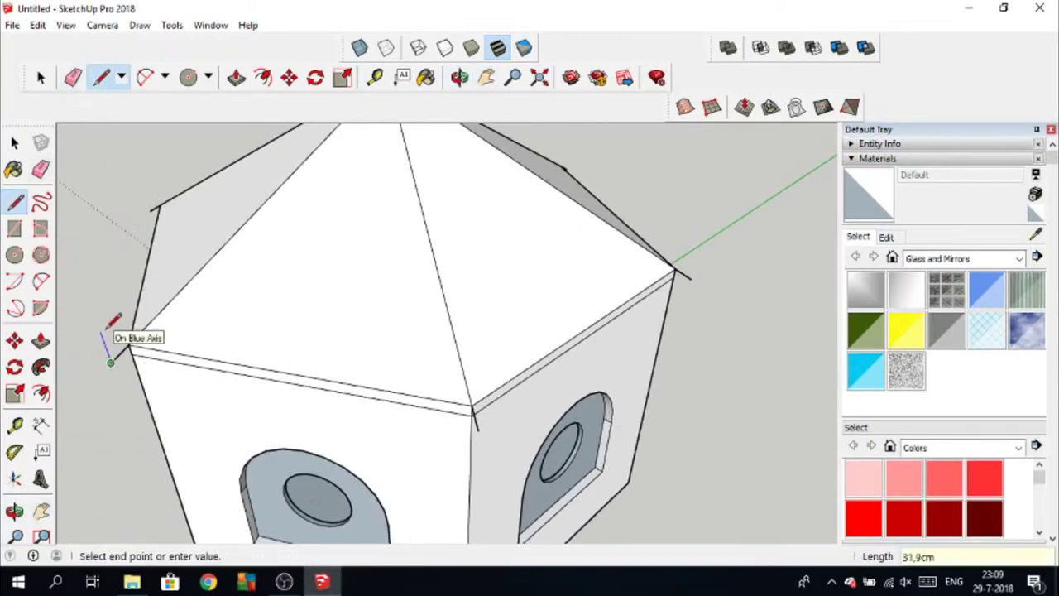
{"action": "mouse_move", "coordinate": [109, 354]}
{"action": "middle_mouse_down"}
{"action": "mouse_move", "coordinate": [158, 342]}
{"action": "mouse_move", "coordinate": [81, 307]}
{"action": "middle_mouse_up"}
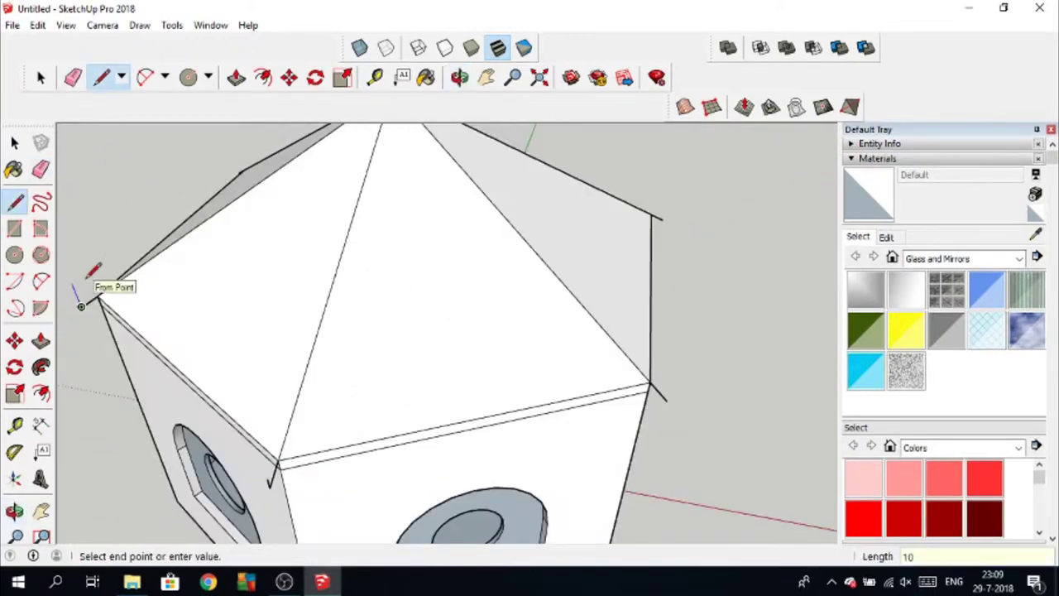
{"action": "key", "text": "Escape"}
{"action": "mouse_move", "coordinate": [563, 336]}
{"action": "middle_mouse_down"}
{"action": "mouse_move", "coordinate": [246, 371]}
{"action": "mouse_move", "coordinate": [662, 404]}
{"action": "mouse_move", "coordinate": [666, 341]}
{"action": "middle_mouse_up"}
{"action": "left_click", "coordinate": [666, 340]}
{"action": "middle_click_drag", "start_coordinate": [577, 374], "coordinate": [695, 281]}
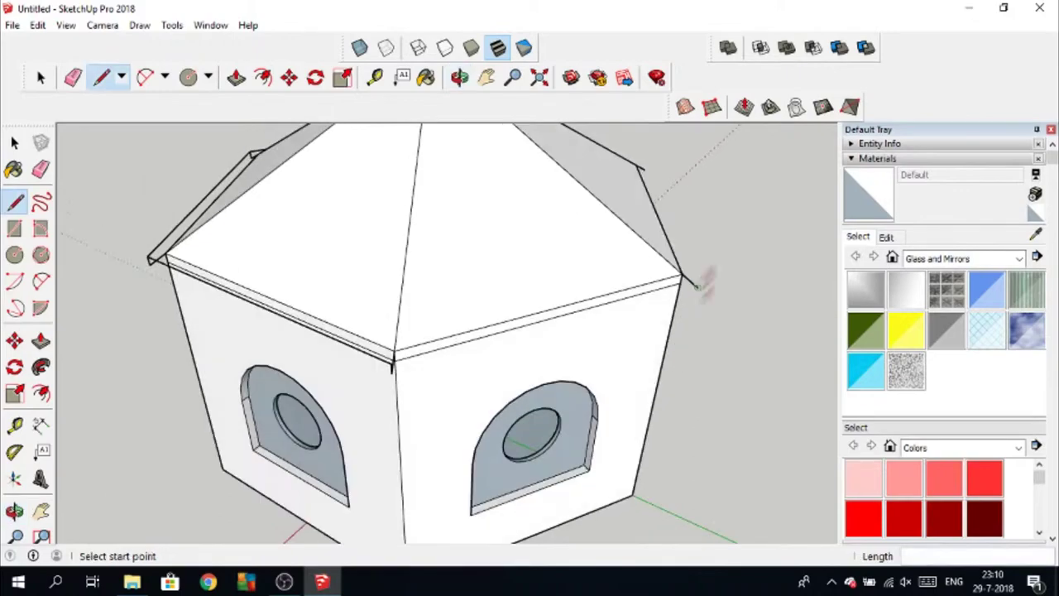
Step: Draw a short overhang edge from a wall corner out to the eave
{"action": "left_click", "coordinate": [698, 287]}
{"action": "middle_click_drag", "start_coordinate": [567, 350], "coordinate": [366, 378]}
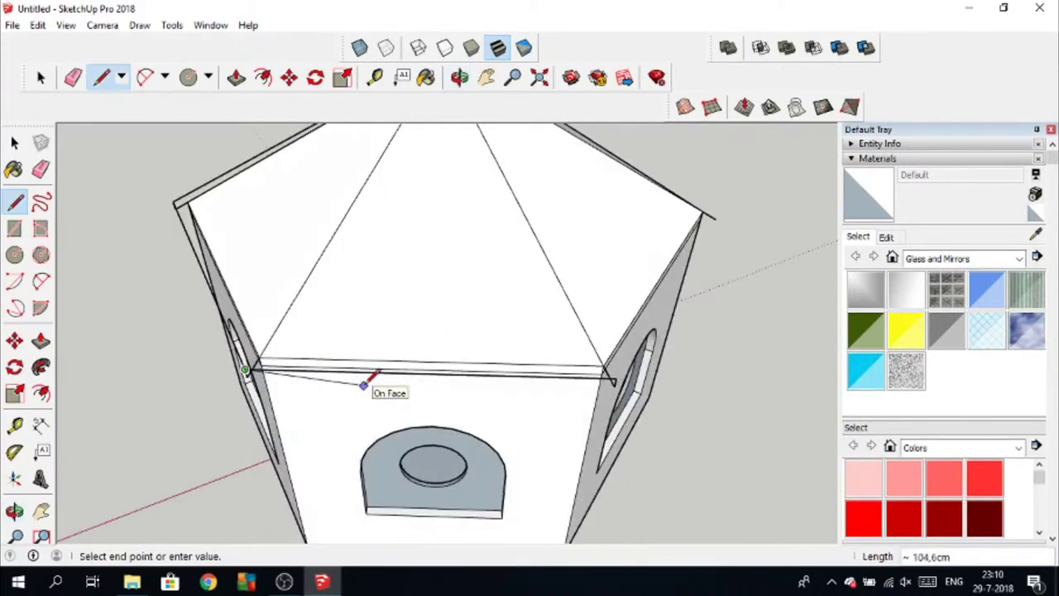
{"action": "key", "text": "Escape"}
{"action": "scroll", "coordinate": [627, 361], "scroll_direction": "up", "scroll_amount": 3}
{"action": "left_click", "coordinate": [613, 380]}
{"action": "middle_click_drag", "start_coordinate": [613, 380], "coordinate": [532, 359]}
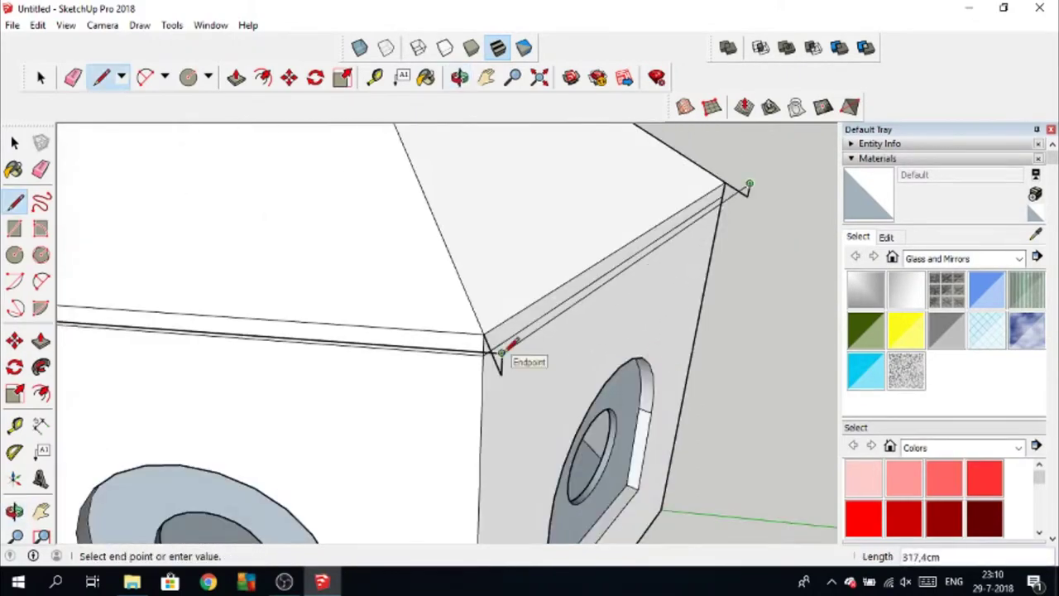
{"action": "key", "text": "Escape"}
{"action": "mouse_move", "coordinate": [633, 312]}
{"action": "middle_mouse_down"}
{"action": "mouse_move", "coordinate": [306, 132]}
{"action": "mouse_move", "coordinate": [626, 120]}
{"action": "middle_mouse_up"}
{"action": "left_click", "coordinate": [631, 275]}
{"action": "scroll", "coordinate": [650, 215], "scroll_direction": "down", "scroll_amount": 3}
{"action": "mouse_move", "coordinate": [579, 298]}
{"action": "middle_mouse_down"}
{"action": "mouse_move", "coordinate": [695, 166]}
{"action": "mouse_move", "coordinate": [151, 203]}
{"action": "middle_mouse_up"}
{"action": "left_click", "coordinate": [695, 166]}
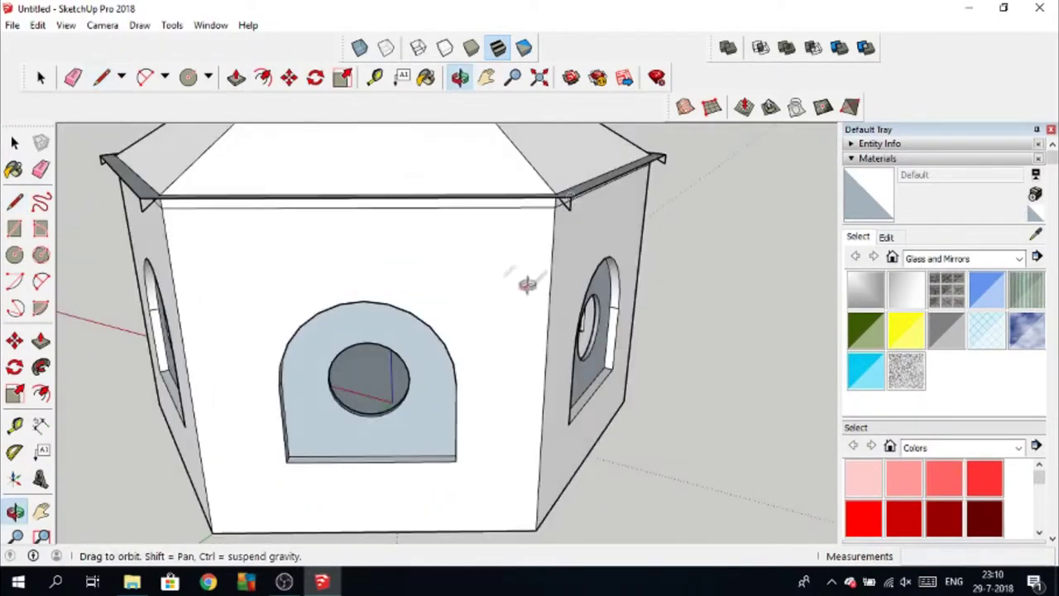
Step: Add short vertical edges at the next eave corners of the roof
{"action": "mouse_move", "coordinate": [284, 217]}
{"action": "middle_mouse_down"}
{"action": "mouse_move", "coordinate": [237, 560]}
{"action": "mouse_move", "coordinate": [425, 437]}
{"action": "mouse_move", "coordinate": [418, 260]}
{"action": "middle_mouse_up"}
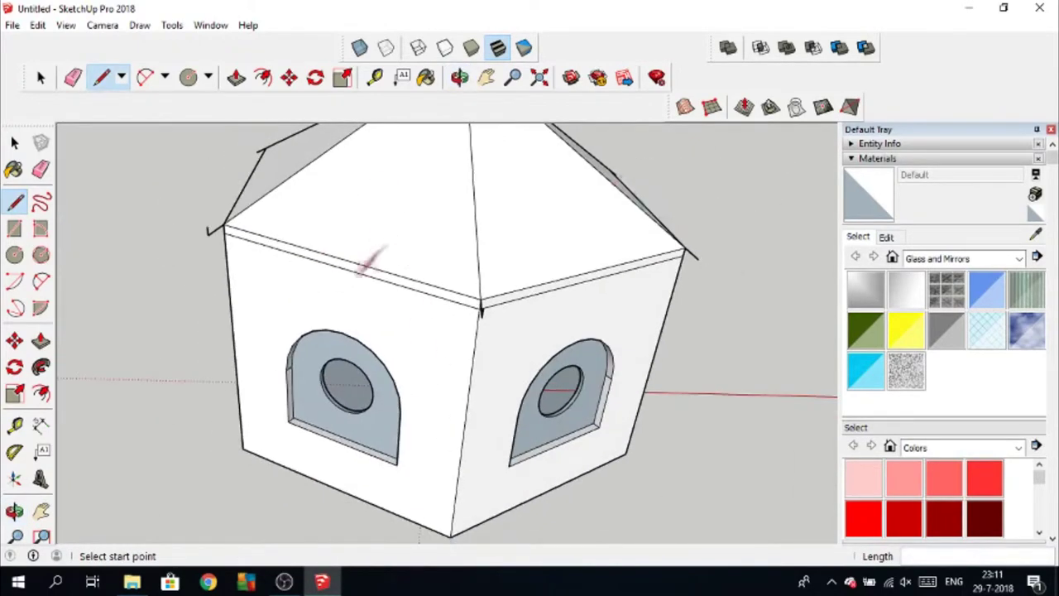
{"action": "left_click", "coordinate": [697, 258]}
{"action": "mouse_move", "coordinate": [721, 196]}
{"action": "middle_mouse_down"}
{"action": "mouse_move", "coordinate": [732, 211]}
{"action": "mouse_move", "coordinate": [769, 217]}
{"action": "mouse_move", "coordinate": [756, 221]}
{"action": "middle_mouse_up"}
{"action": "left_click", "coordinate": [732, 211]}
{"action": "left_click", "coordinate": [762, 223]}
{"action": "left_click", "coordinate": [757, 251]}
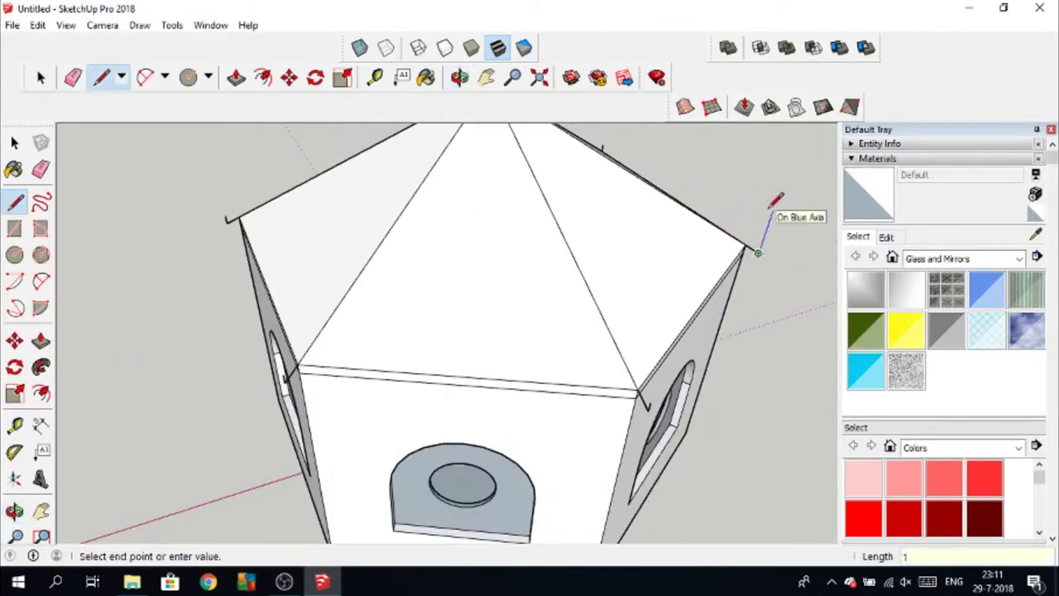
{"action": "middle_click_drag", "start_coordinate": [776, 201], "coordinate": [472, 203]}
{"action": "mouse_move", "coordinate": [461, 303]}
{"action": "middle_mouse_down", "text": "shift"}
{"action": "mouse_move", "coordinate": [467, 264]}
{"action": "mouse_move", "coordinate": [436, 333]}
{"action": "middle_mouse_up", "text": "shift"}
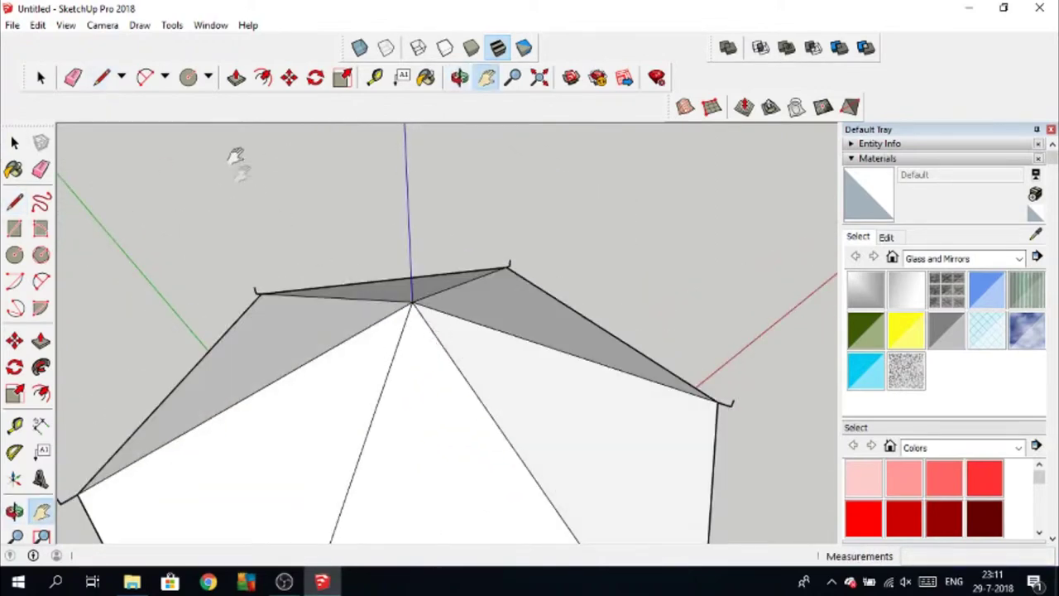
Step: Trace short edges around the apex vertex, forming a small hexagon seen from underneath
{"action": "left_click", "coordinate": [101, 77]}
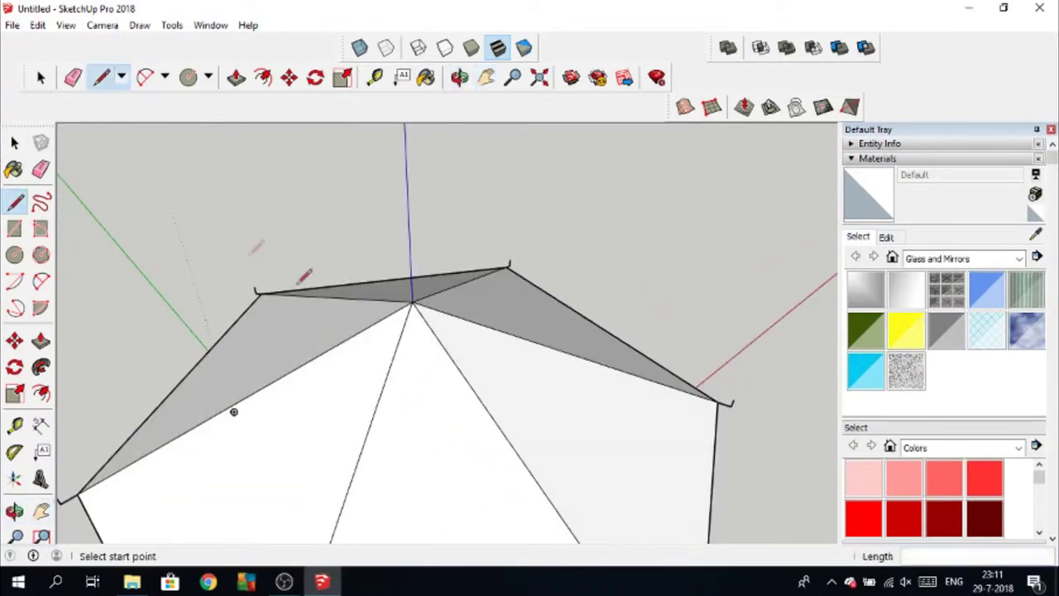
{"action": "left_click", "coordinate": [411, 302]}
{"action": "left_click", "coordinate": [412, 302]}
{"action": "left_click", "coordinate": [417, 299]}
{"action": "left_click", "coordinate": [416, 298]}
{"action": "left_click", "coordinate": [422, 300]}
{"action": "left_click", "coordinate": [411, 302]}
{"action": "left_click", "coordinate": [417, 297]}
{"action": "scroll", "coordinate": [418, 296], "scroll_direction": "up", "scroll_amount": 3}
{"action": "left_click", "coordinate": [412, 305]}
{"action": "left_click", "coordinate": [397, 328]}
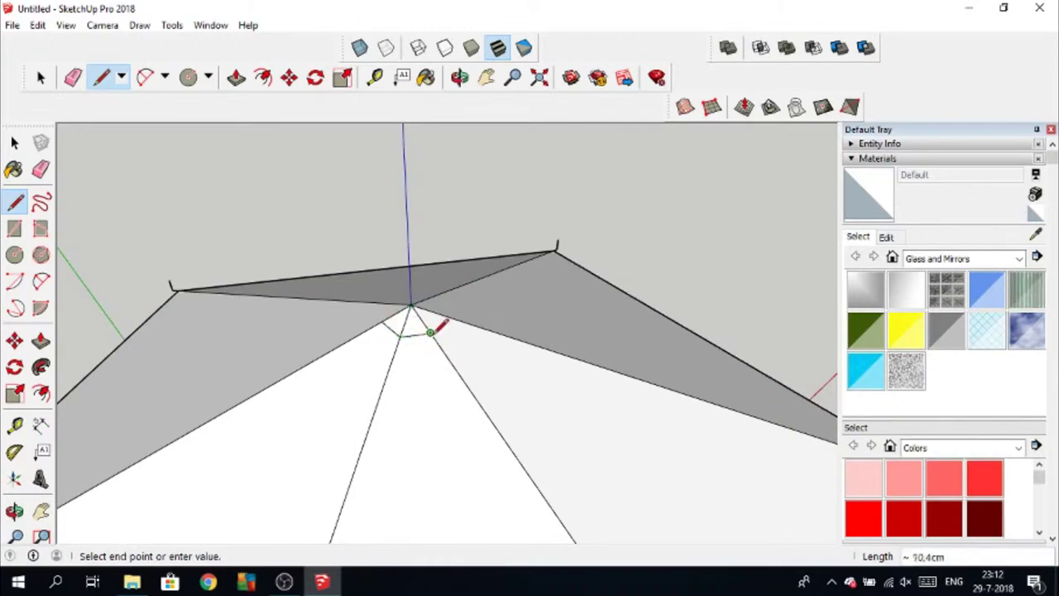
{"action": "mouse_move", "coordinate": [464, 299]}
{"action": "middle_mouse_down"}
{"action": "mouse_move", "coordinate": [279, 339]}
{"action": "mouse_move", "coordinate": [304, 346]}
{"action": "mouse_move", "coordinate": [386, 293]}
{"action": "mouse_move", "coordinate": [348, 446]}
{"action": "mouse_move", "coordinate": [364, 369]}
{"action": "mouse_move", "coordinate": [383, 389]}
{"action": "middle_mouse_up"}
{"action": "left_click", "coordinate": [260, 321]}
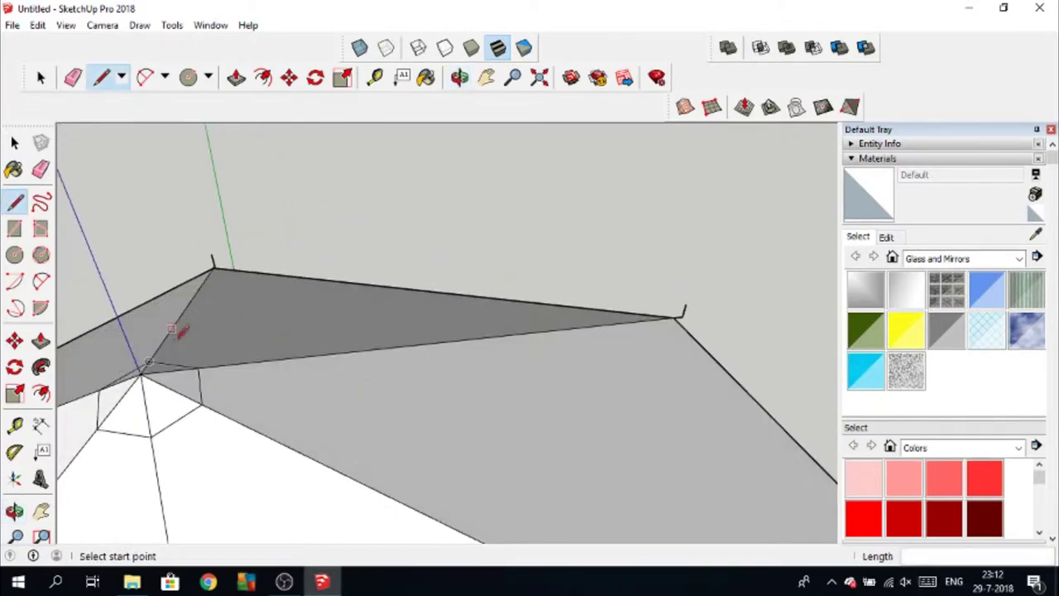
Step: Draw 10 cm vertical edges along the blue axis at the apex hexagon corners
{"action": "left_click", "coordinate": [148, 361]}
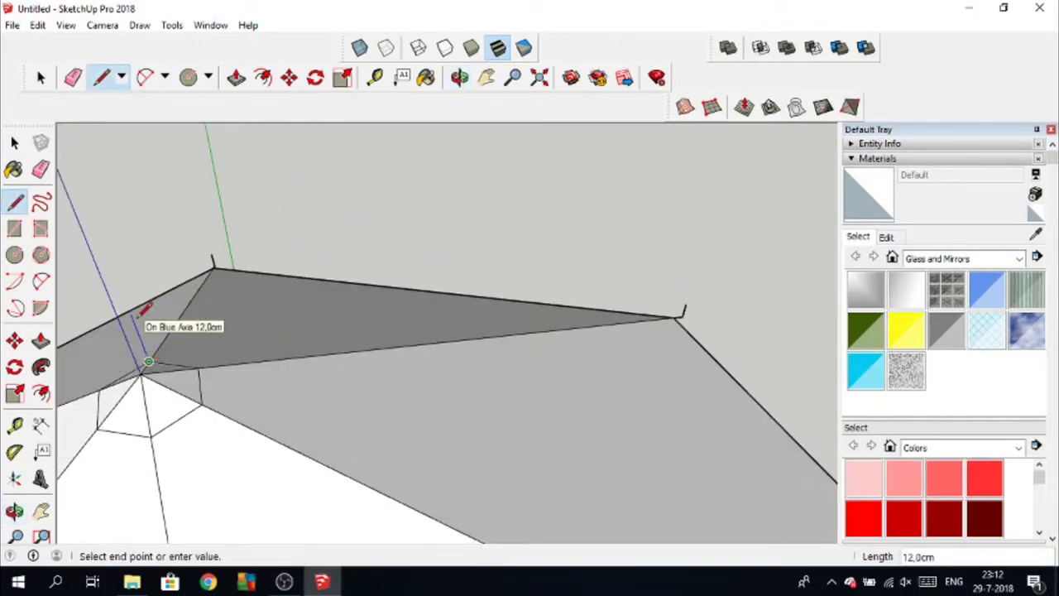
{"action": "type", "text": "10"}
{"action": "key", "text": "Return"}
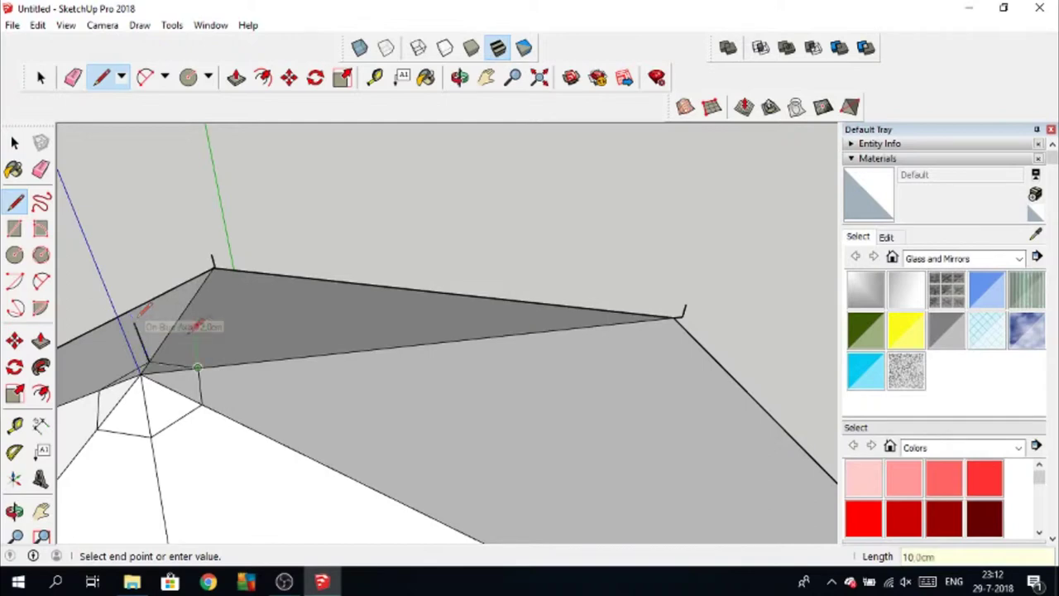
{"action": "left_click", "coordinate": [197, 366]}
{"action": "middle_click_drag", "start_coordinate": [184, 289], "coordinate": [213, 402]}
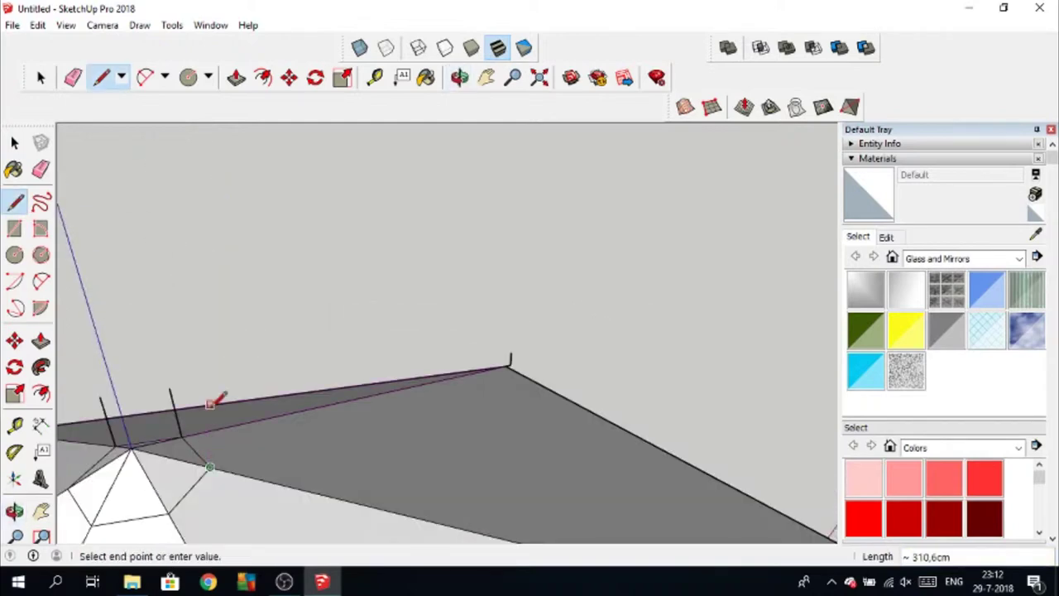
{"action": "mouse_move", "coordinate": [266, 435]}
{"action": "middle_mouse_down"}
{"action": "mouse_move", "coordinate": [331, 496]}
{"action": "mouse_move", "coordinate": [377, 501]}
{"action": "middle_mouse_up"}
{"action": "type", "text": "10"}
{"action": "key", "text": "Return"}
{"action": "left_click", "coordinate": [353, 523]}
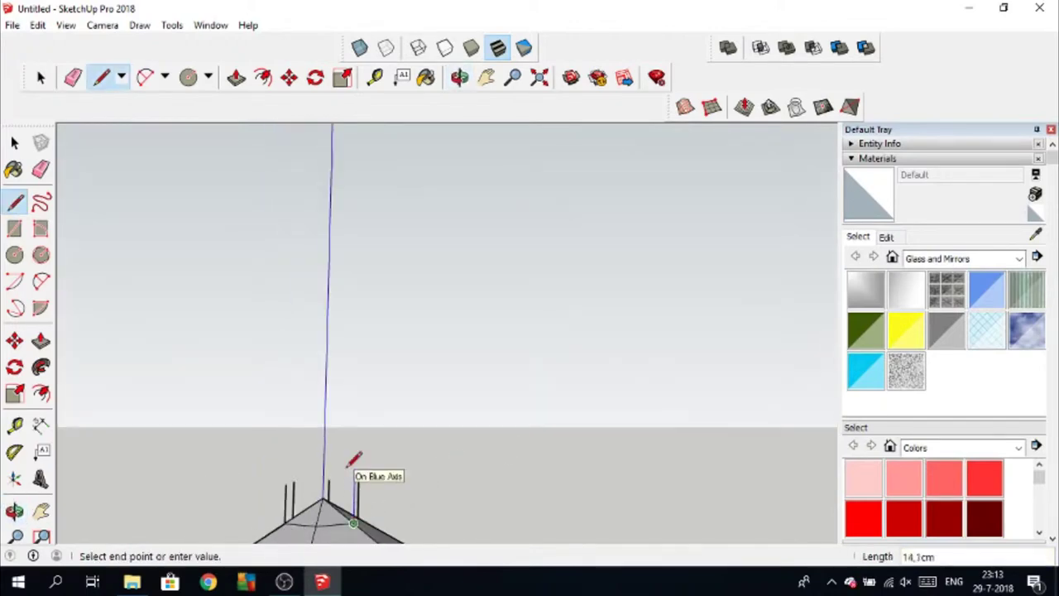
{"action": "left_click", "coordinate": [331, 476]}
Step: Draw a line from the first eave corner tick up to the apex vertex
{"action": "middle_click_drag", "start_coordinate": [331, 477], "coordinate": [441, 119]}
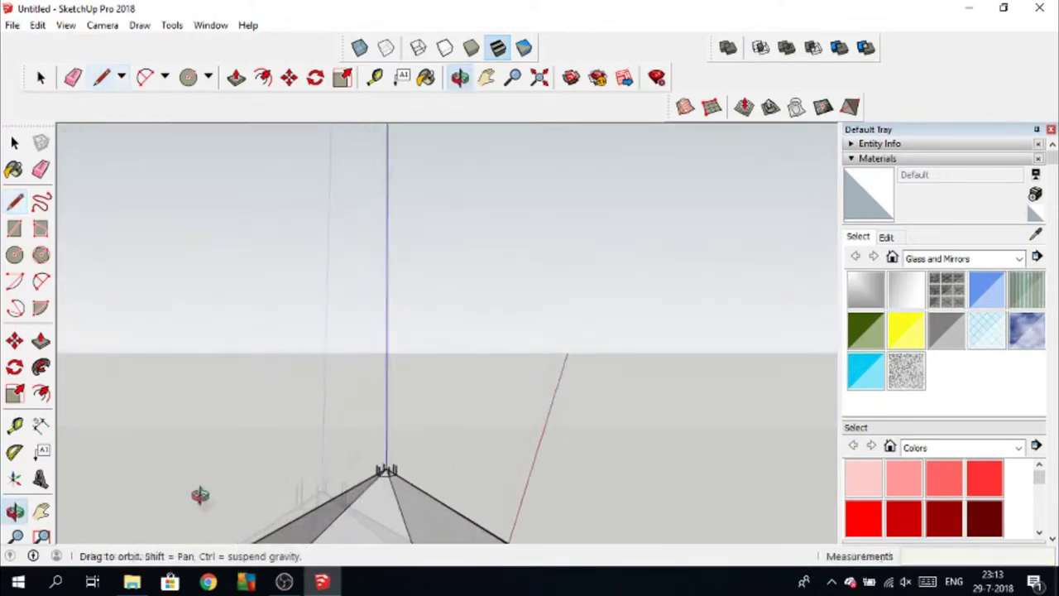
{"action": "left_click", "coordinate": [485, 77]}
{"action": "left_click_drag", "start_coordinate": [435, 513], "coordinate": [538, 331]}
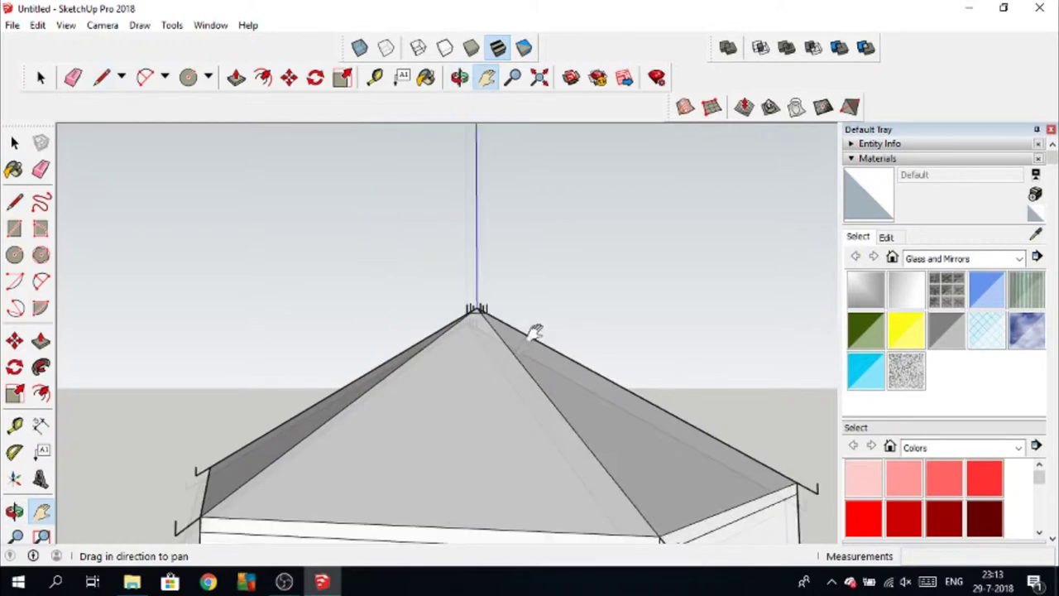
{"action": "scroll", "coordinate": [451, 380], "scroll_direction": "up", "scroll_amount": 2}
{"action": "mouse_move", "coordinate": [432, 349]}
{"action": "left_mouse_down"}
{"action": "mouse_move", "coordinate": [524, 320]}
{"action": "mouse_move", "coordinate": [541, 303]}
{"action": "mouse_move", "coordinate": [530, 436]}
{"action": "left_mouse_up"}
{"action": "key", "text": "o"}
{"action": "key", "text": "h"}
{"action": "left_click_drag", "start_coordinate": [489, 475], "coordinate": [489, 310]}
{"action": "left_click_drag", "start_coordinate": [305, 361], "coordinate": [286, 322]}
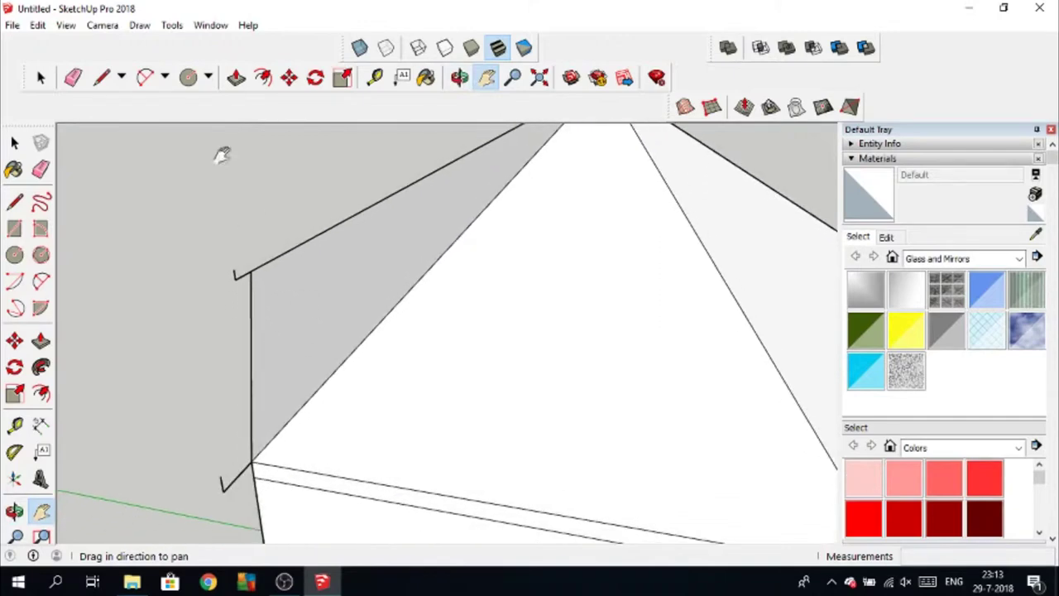
{"action": "left_click", "coordinate": [101, 77]}
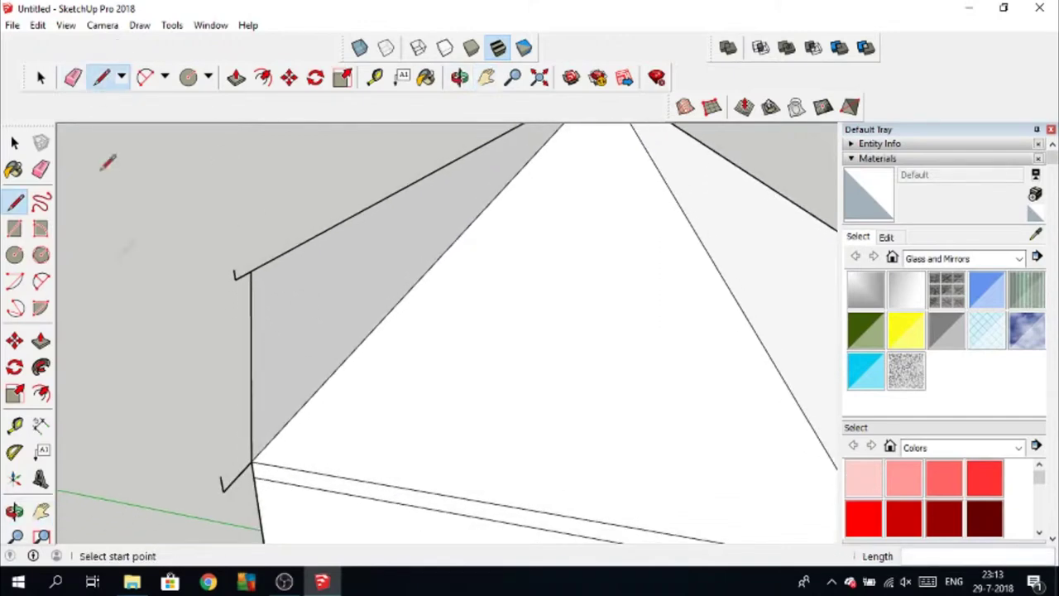
{"action": "left_click", "coordinate": [221, 477]}
{"action": "middle_click_drag", "start_coordinate": [492, 256], "coordinate": [409, 337]}
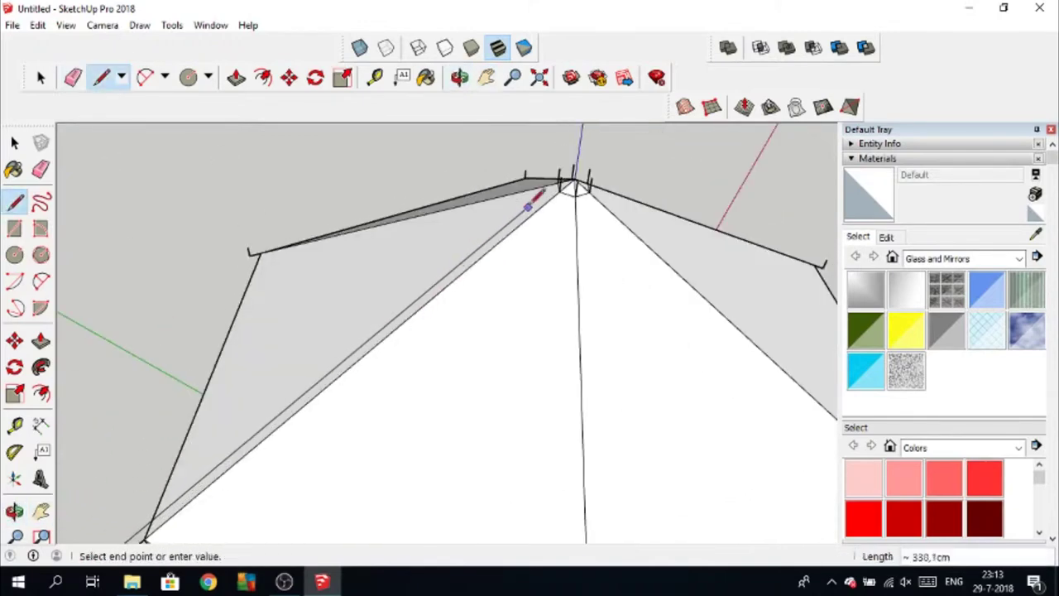
{"action": "middle_click_drag", "start_coordinate": [314, 265], "coordinate": [684, 107]}
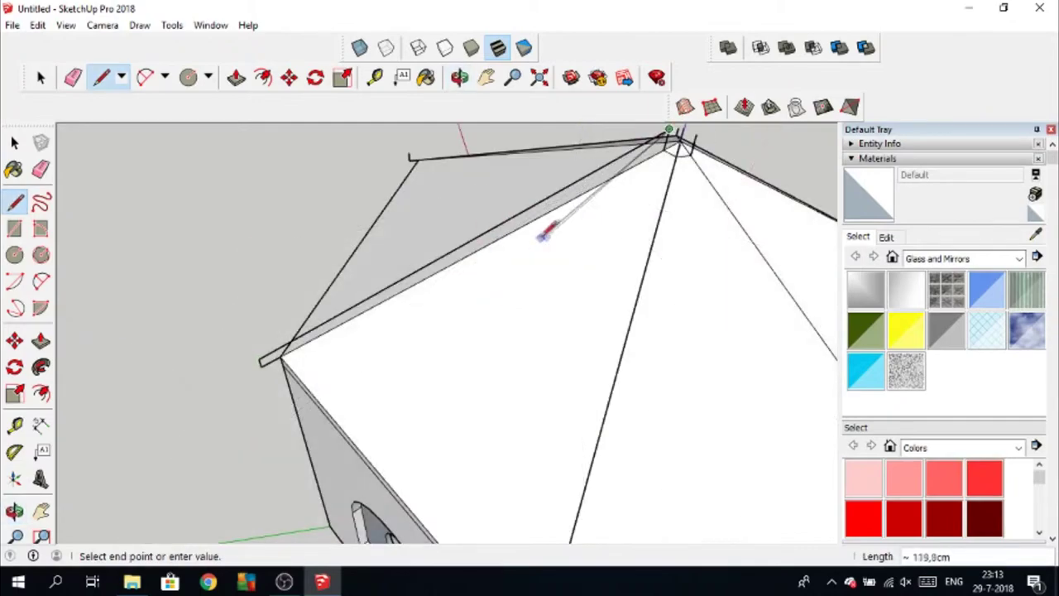
{"action": "middle_click_drag", "start_coordinate": [546, 238], "coordinate": [574, 300]}
{"action": "key", "text": "Escape"}
{"action": "middle_click_drag", "start_coordinate": [678, 239], "coordinate": [672, 262]}
{"action": "left_click", "coordinate": [686, 218]}
Step: Draw a line from the top vertex down to another eave corner
{"action": "middle_click_drag", "start_coordinate": [378, 350], "coordinate": [496, 122]}
{"action": "left_click", "coordinate": [486, 77]}
{"action": "left_click", "coordinate": [164, 77]}
{"action": "scroll", "coordinate": [580, 248], "scroll_direction": "up", "scroll_amount": 3}
{"action": "left_click", "coordinate": [101, 77]}
{"action": "left_click", "coordinate": [517, 237]}
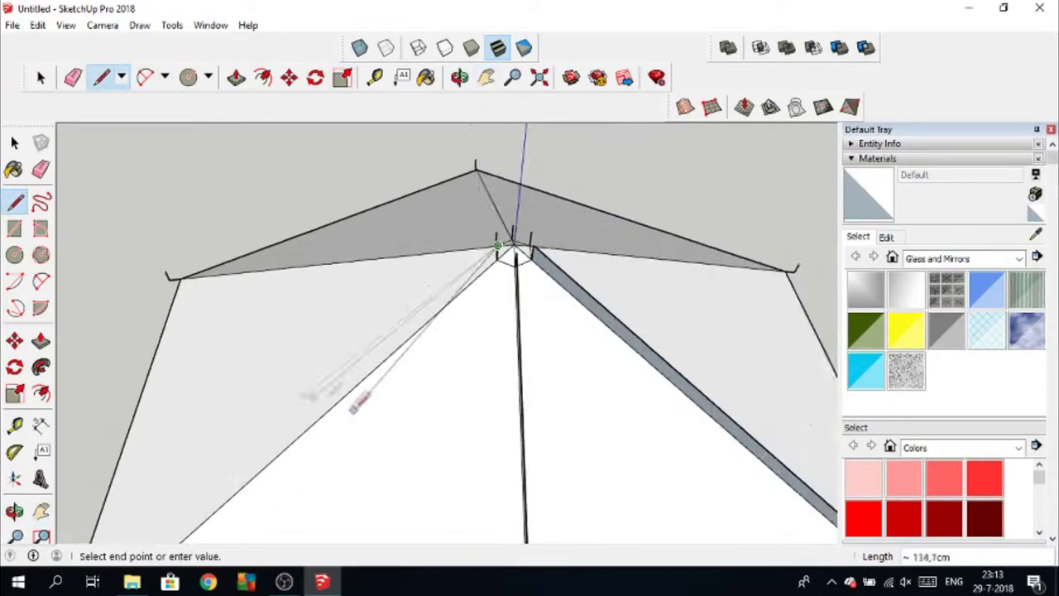
{"action": "scroll", "coordinate": [248, 406], "scroll_direction": "down", "scroll_amount": 3}
{"action": "left_click", "coordinate": [124, 430]}
Step: Connect a further eave corner to the peak, outlining another rafter strip
{"action": "scroll", "coordinate": [124, 430], "scroll_direction": "up", "scroll_amount": 5}
{"action": "left_click", "coordinate": [240, 335]}
{"action": "scroll", "coordinate": [265, 248], "scroll_direction": "down", "scroll_amount": 3}
{"action": "scroll", "coordinate": [413, 248], "scroll_direction": "up", "scroll_amount": 3}
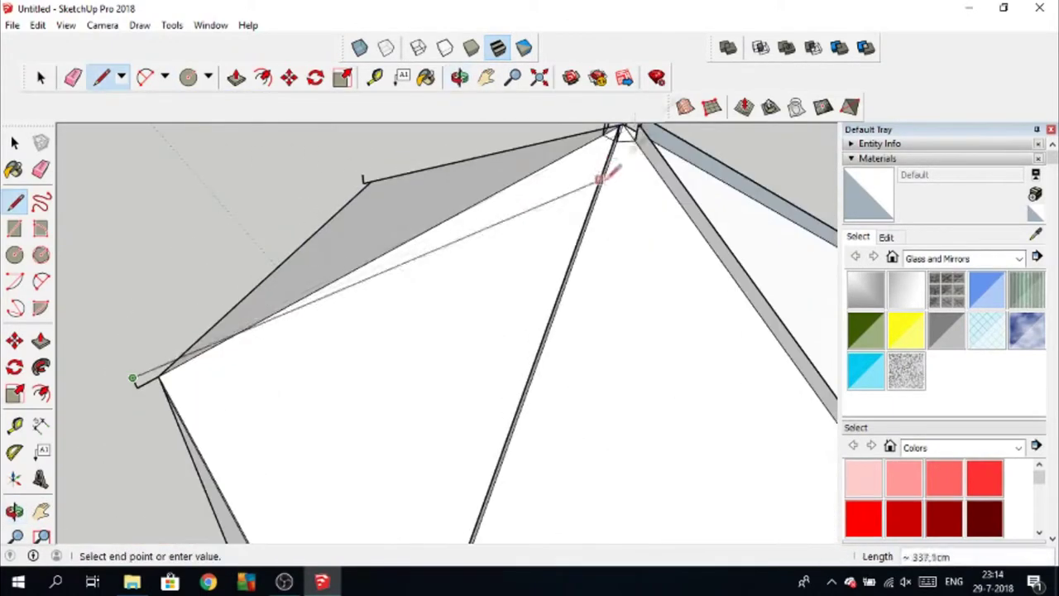
{"action": "middle_click_drag", "start_coordinate": [568, 202], "coordinate": [521, 225], "text": "shift"}
{"action": "left_click", "coordinate": [579, 146]}
{"action": "left_click", "coordinate": [220, 143]}
{"action": "middle_click_drag", "start_coordinate": [572, 156], "coordinate": [369, 251], "text": "shift"}
{"action": "key", "text": "Escape"}
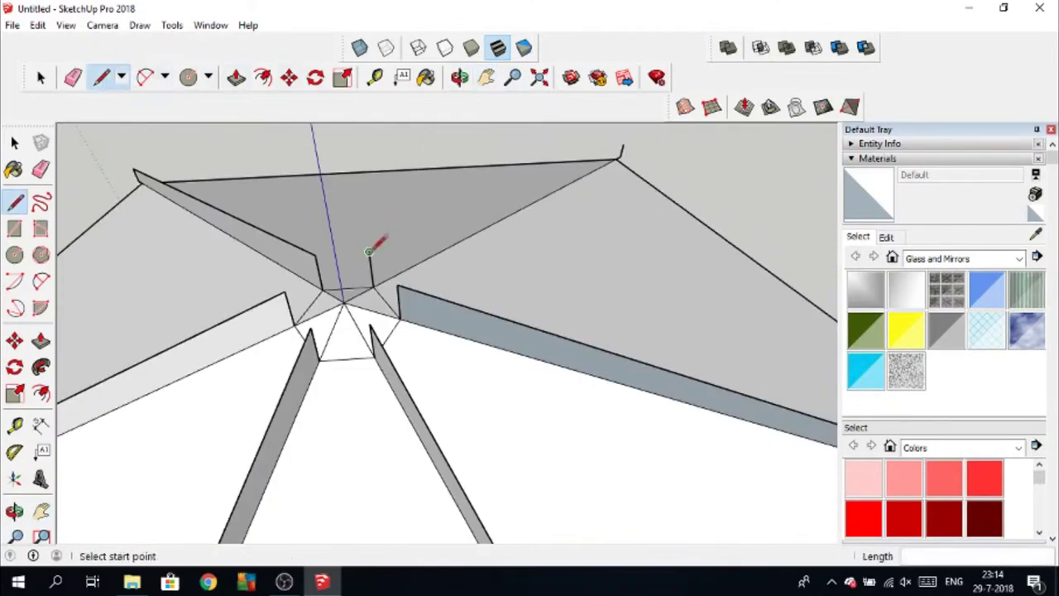
{"action": "scroll", "coordinate": [369, 251], "scroll_direction": "down", "scroll_amount": 3}
{"action": "scroll", "coordinate": [331, 248], "scroll_direction": "down", "scroll_amount": 2}
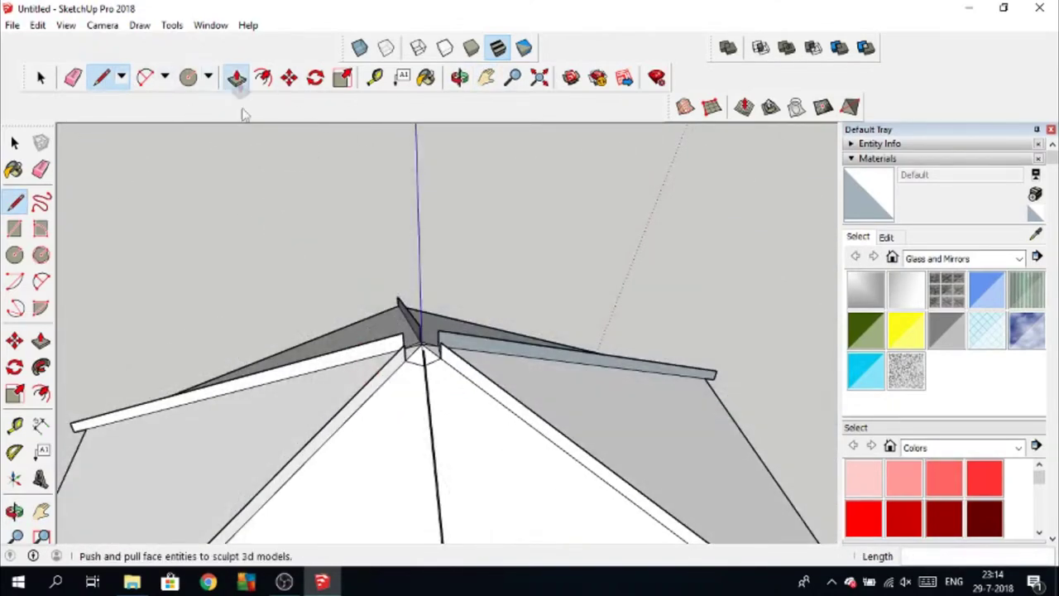
Step: Push/Pull the first two rafter strips out 5 cm
{"action": "left_click", "coordinate": [235, 76]}
{"action": "scroll", "coordinate": [416, 443], "scroll_direction": "up", "scroll_amount": 1}
{"action": "left_click", "coordinate": [380, 374]}
{"action": "type", "text": "5"}
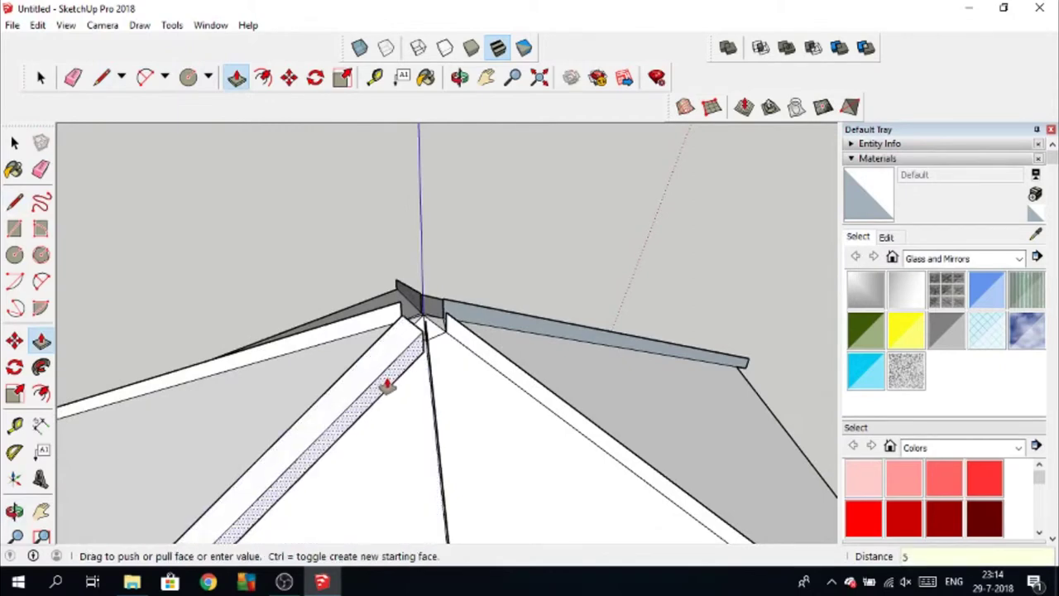
{"action": "key", "text": "Return"}
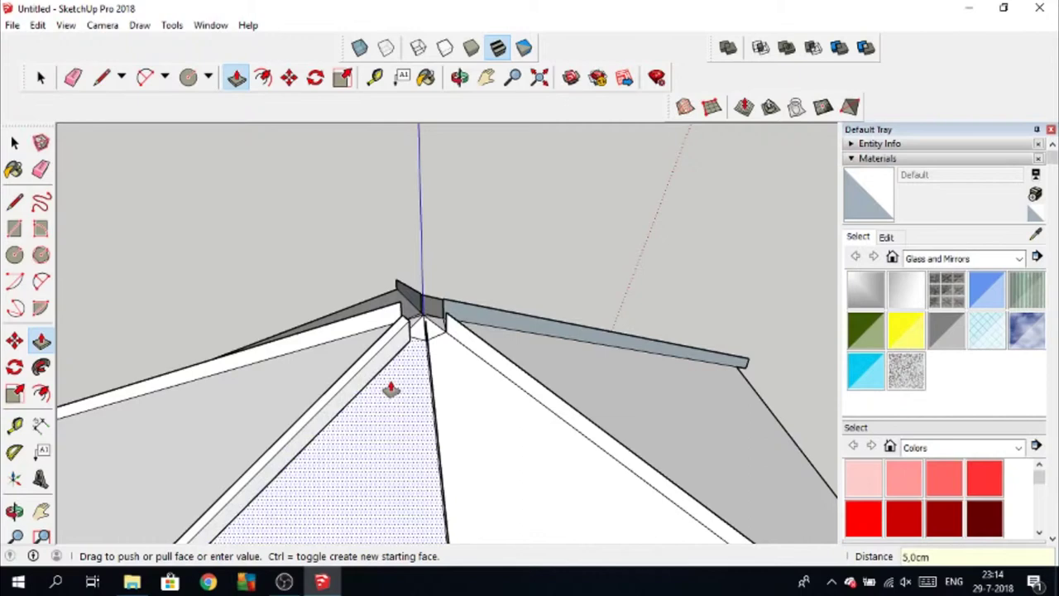
{"action": "mouse_move", "coordinate": [497, 414]}
{"action": "middle_mouse_down"}
{"action": "mouse_move", "coordinate": [379, 365]}
{"action": "mouse_move", "coordinate": [279, 392]}
{"action": "middle_mouse_up"}
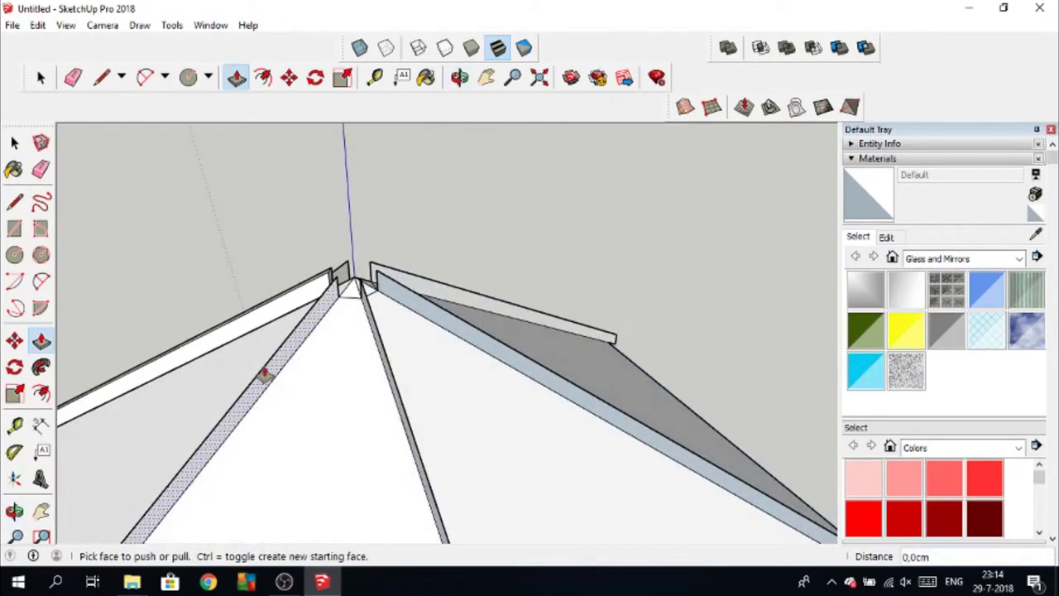
{"action": "left_click", "coordinate": [267, 373]}
{"action": "type", "text": "5"}
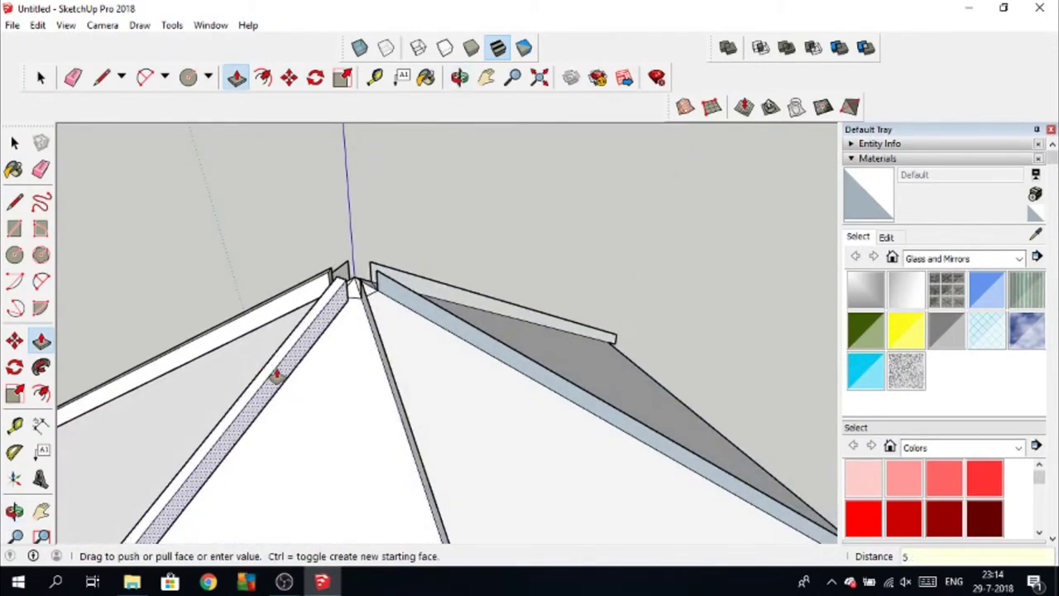
{"action": "key", "text": "Return"}
Step: Thicken the remaining rafter strips on the other ridges by 5 cm
{"action": "middle_click_drag", "start_coordinate": [277, 375], "coordinate": [178, 426]}
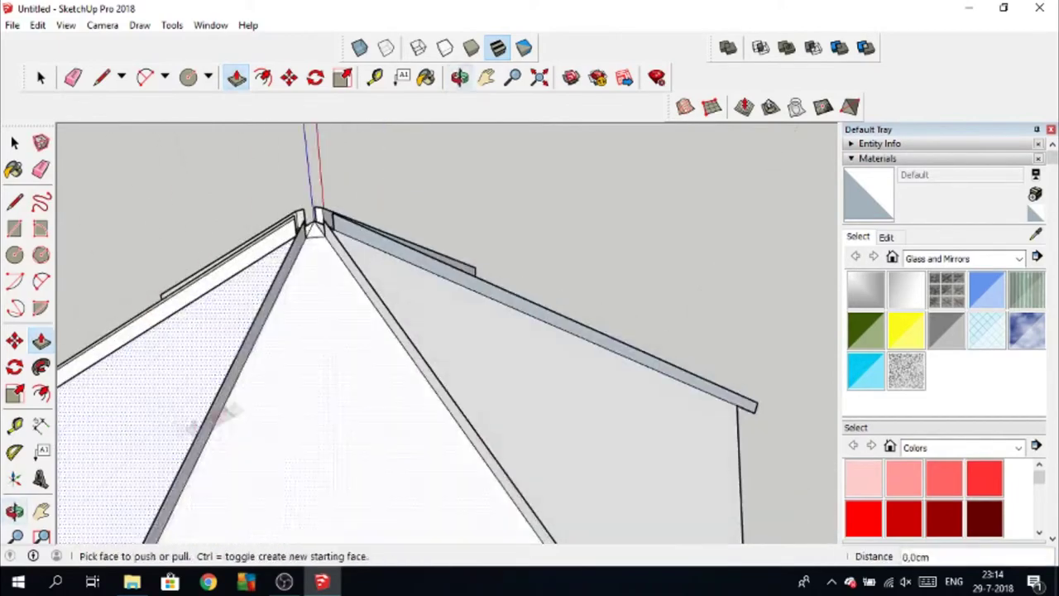
{"action": "mouse_move", "coordinate": [416, 416]}
{"action": "middle_mouse_down"}
{"action": "mouse_move", "coordinate": [171, 372]}
{"action": "mouse_move", "coordinate": [166, 315]}
{"action": "middle_mouse_up"}
{"action": "left_click", "coordinate": [208, 298]}
{"action": "mouse_move", "coordinate": [147, 355]}
{"action": "middle_mouse_down"}
{"action": "mouse_move", "coordinate": [536, 341]}
{"action": "mouse_move", "coordinate": [629, 372]}
{"action": "mouse_move", "coordinate": [548, 402]}
{"action": "mouse_move", "coordinate": [668, 379]}
{"action": "mouse_move", "coordinate": [629, 393]}
{"action": "mouse_move", "coordinate": [331, 389]}
{"action": "middle_mouse_up"}
{"action": "left_click", "coordinate": [536, 341]}
{"action": "left_click", "coordinate": [629, 393]}
{"action": "left_click", "coordinate": [456, 374]}
{"action": "middle_click_drag", "start_coordinate": [456, 373], "coordinate": [272, 390]}
{"action": "left_click", "coordinate": [167, 364]}
{"action": "mouse_move", "coordinate": [167, 364]}
{"action": "middle_mouse_down", "text": "shift"}
{"action": "mouse_move", "coordinate": [319, 343]}
{"action": "mouse_move", "coordinate": [303, 485]}
{"action": "mouse_move", "coordinate": [504, 492]}
{"action": "mouse_move", "coordinate": [366, 204]}
{"action": "middle_mouse_up", "text": "shift"}
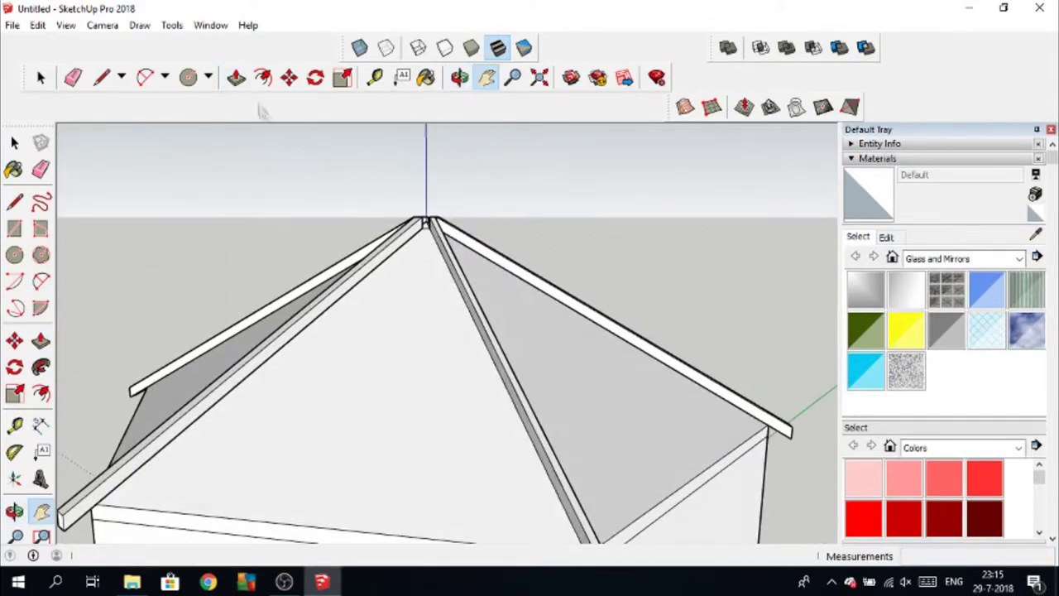
{"action": "key", "text": "p"}
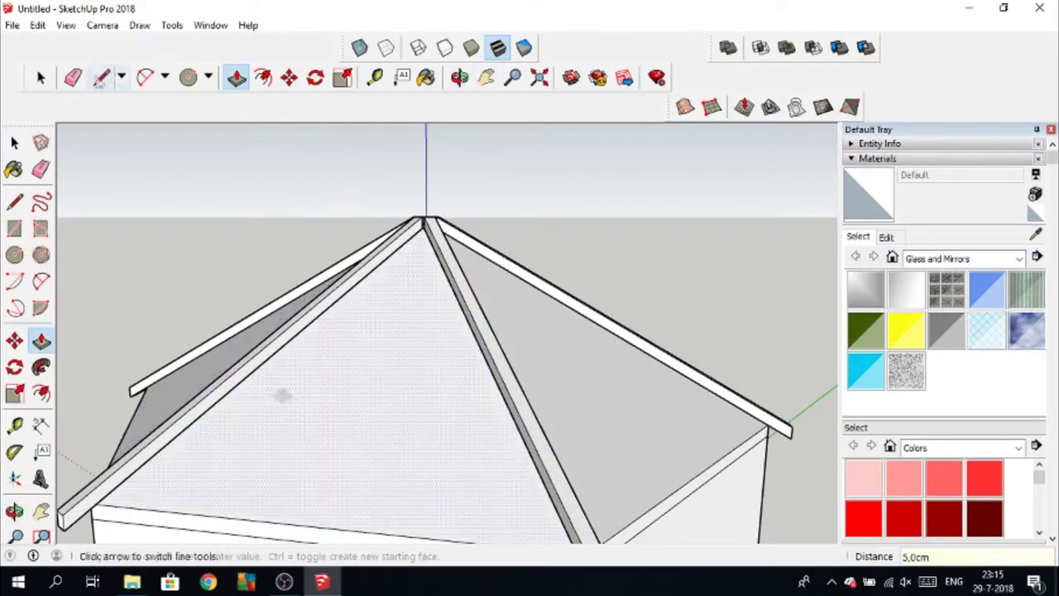
Step: Draw a horizontal edge across the front roof face between two rafters
{"action": "key", "text": "l"}
{"action": "scroll", "coordinate": [273, 388], "scroll_direction": "up", "scroll_amount": 1}
{"action": "scroll", "coordinate": [273, 389], "scroll_direction": "down", "scroll_amount": 2}
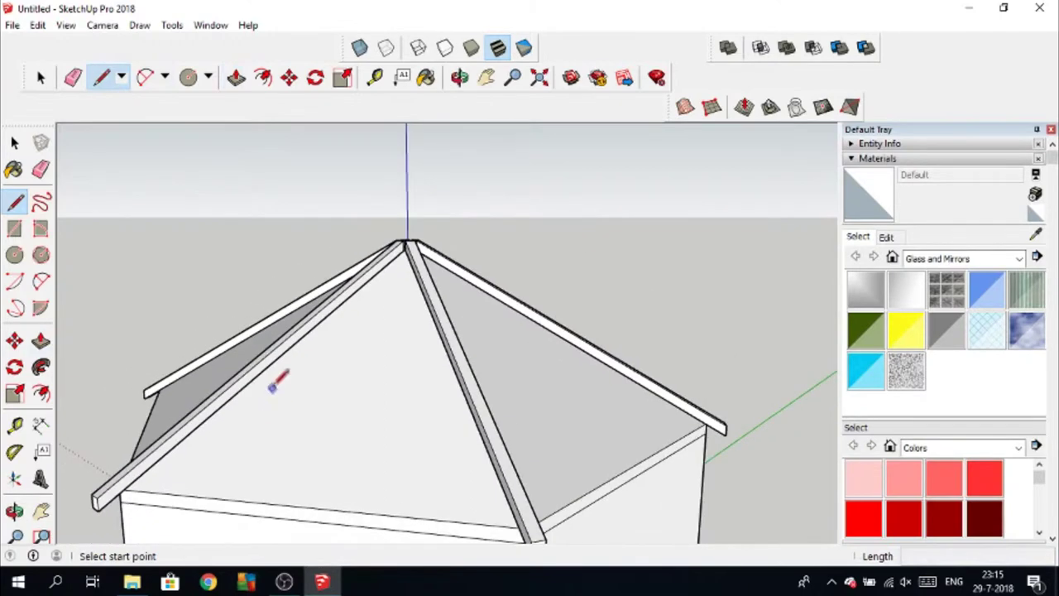
{"action": "left_click", "coordinate": [286, 351]}
{"action": "left_click", "coordinate": [445, 345]}
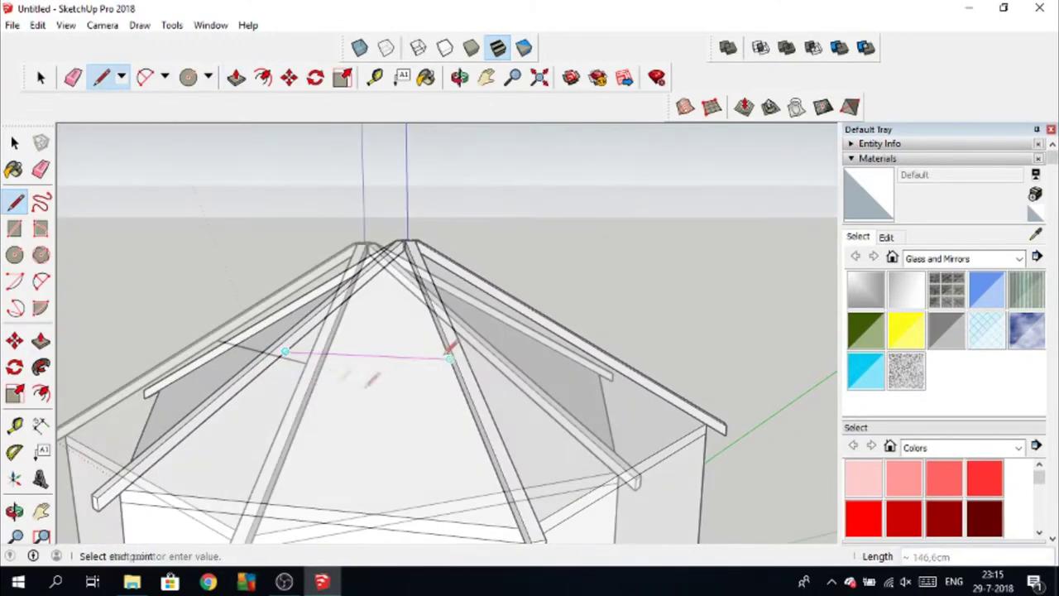
Step: Draw a cross edge from the left rafter across the adjacent roof face
{"action": "middle_click_drag", "start_coordinate": [300, 366], "coordinate": [352, 379]}
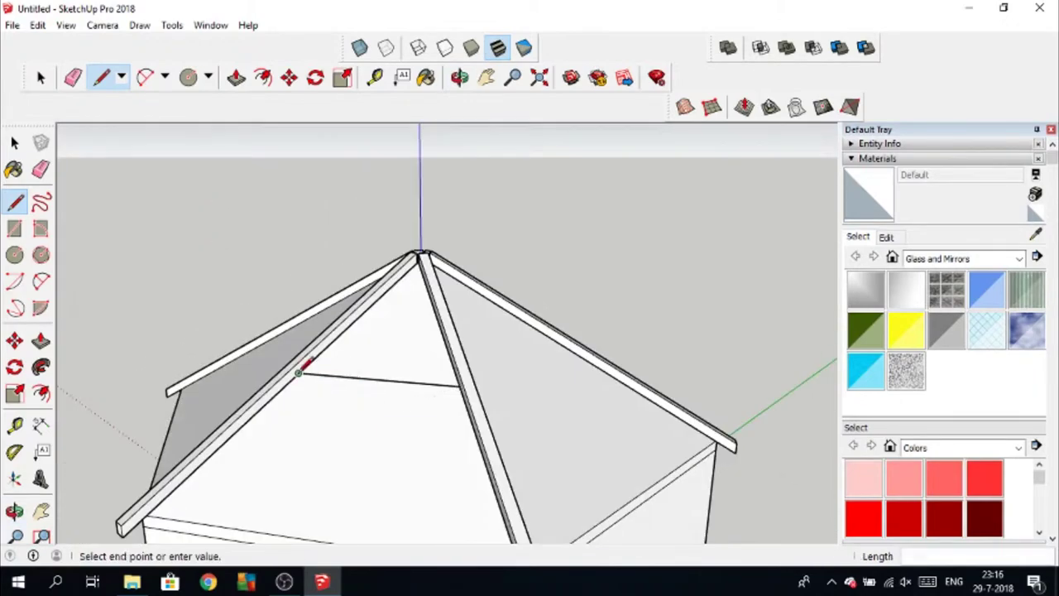
{"action": "middle_click_drag", "start_coordinate": [426, 393], "coordinate": [589, 387]}
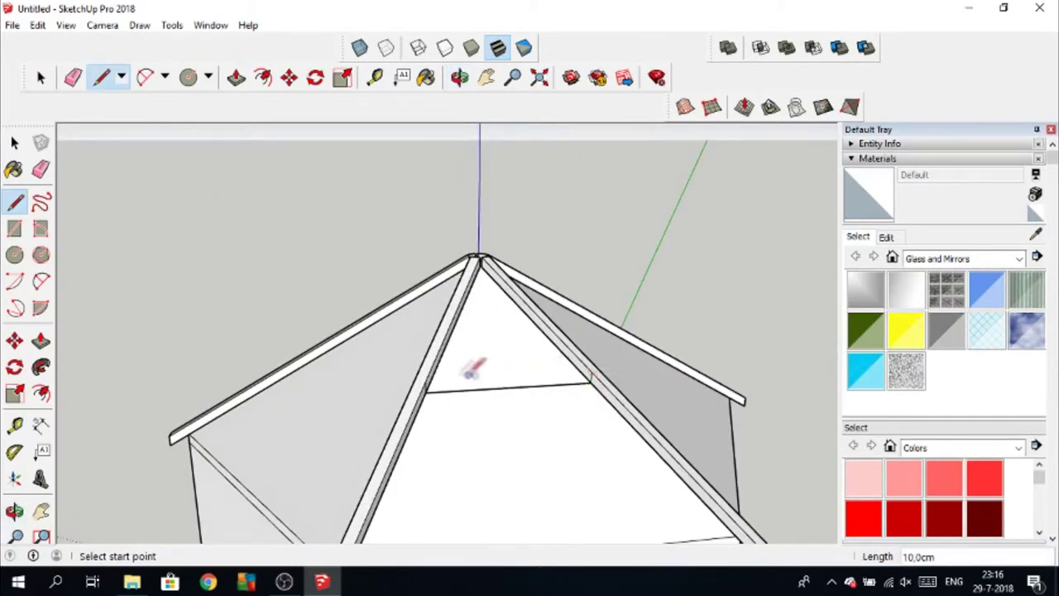
{"action": "mouse_move", "coordinate": [425, 382]}
{"action": "middle_mouse_down"}
{"action": "mouse_move", "coordinate": [418, 368]}
{"action": "mouse_move", "coordinate": [427, 426]}
{"action": "middle_mouse_up"}
{"action": "scroll", "coordinate": [413, 364], "scroll_direction": "up", "scroll_amount": 3}
{"action": "scroll", "coordinate": [430, 398], "scroll_direction": "down", "scroll_amount": 4}
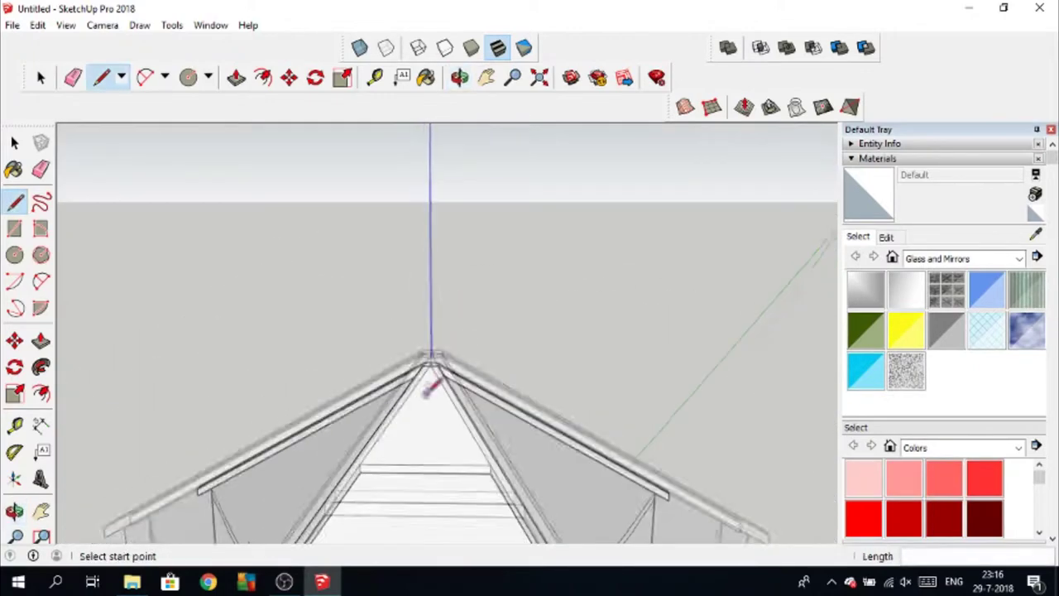
{"action": "middle_click_drag", "start_coordinate": [494, 428], "coordinate": [295, 465]}
{"action": "scroll", "coordinate": [296, 465], "scroll_direction": "up", "scroll_amount": 2}
{"action": "left_click", "coordinate": [298, 464]}
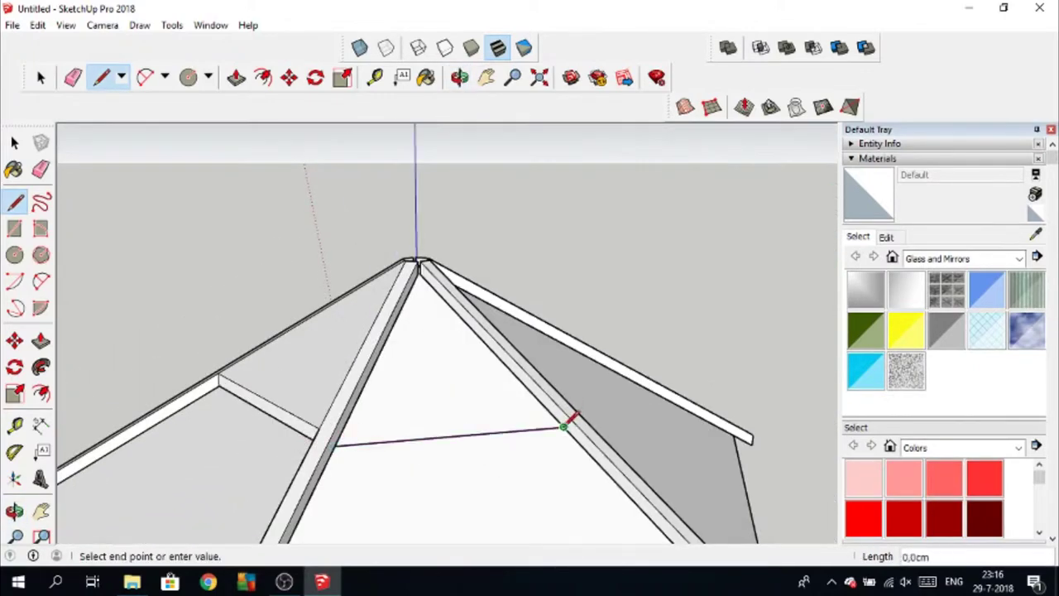
{"action": "type", "text": "10"}
{"action": "mouse_move", "coordinate": [488, 415]}
{"action": "middle_mouse_down"}
{"action": "mouse_move", "coordinate": [184, 395]}
{"action": "mouse_move", "coordinate": [250, 412]}
{"action": "middle_mouse_up"}
{"action": "left_click", "coordinate": [178, 390]}
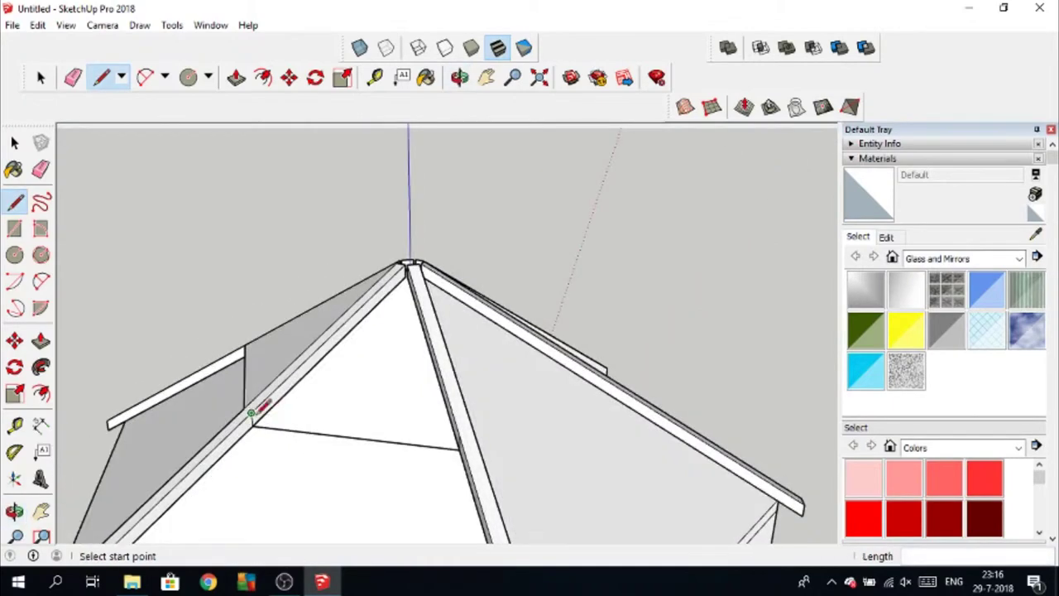
{"action": "left_click", "coordinate": [468, 439]}
Step: Close the cross strip on that roof face with edges between rafters
{"action": "mouse_move", "coordinate": [355, 425]}
{"action": "middle_mouse_down"}
{"action": "mouse_move", "coordinate": [420, 350]}
{"action": "mouse_move", "coordinate": [441, 393]}
{"action": "mouse_move", "coordinate": [532, 418]}
{"action": "mouse_move", "coordinate": [437, 366]}
{"action": "mouse_move", "coordinate": [461, 479]}
{"action": "mouse_move", "coordinate": [285, 493]}
{"action": "middle_mouse_up"}
{"action": "left_click", "coordinate": [302, 476]}
{"action": "left_click", "coordinate": [618, 451]}
{"action": "left_click", "coordinate": [307, 456]}
{"action": "left_click", "coordinate": [440, 307]}
{"action": "mouse_move", "coordinate": [438, 307]}
{"action": "middle_mouse_down"}
{"action": "mouse_move", "coordinate": [456, 339]}
{"action": "mouse_move", "coordinate": [456, 303]}
{"action": "mouse_move", "coordinate": [464, 356]}
{"action": "mouse_move", "coordinate": [548, 229]}
{"action": "mouse_move", "coordinate": [532, 331]}
{"action": "mouse_move", "coordinate": [484, 331]}
{"action": "middle_mouse_up"}
{"action": "scroll", "coordinate": [563, 217], "scroll_direction": "up", "scroll_amount": 2}
{"action": "left_click", "coordinate": [563, 217]}
Step: Draw a horizontal edge across another roof face, ending on its right rafter
{"action": "left_click", "coordinate": [374, 391]}
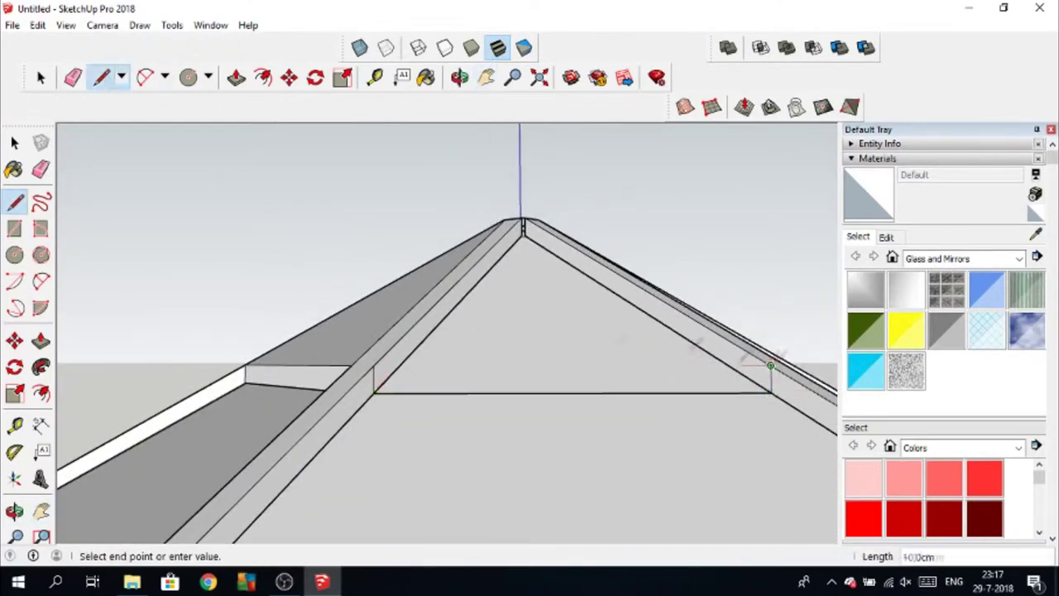
{"action": "middle_click_drag", "start_coordinate": [543, 320], "coordinate": [277, 359]}
{"action": "left_click", "coordinate": [304, 418]}
{"action": "left_click", "coordinate": [782, 408]}
{"action": "mouse_move", "coordinate": [338, 369]}
{"action": "middle_mouse_down"}
{"action": "mouse_move", "coordinate": [507, 306]}
{"action": "mouse_move", "coordinate": [530, 315]}
{"action": "middle_mouse_up"}
{"action": "middle_click_drag", "start_coordinate": [414, 338], "coordinate": [547, 240]}
{"action": "left_click", "coordinate": [555, 224]}
{"action": "left_click", "coordinate": [412, 401]}
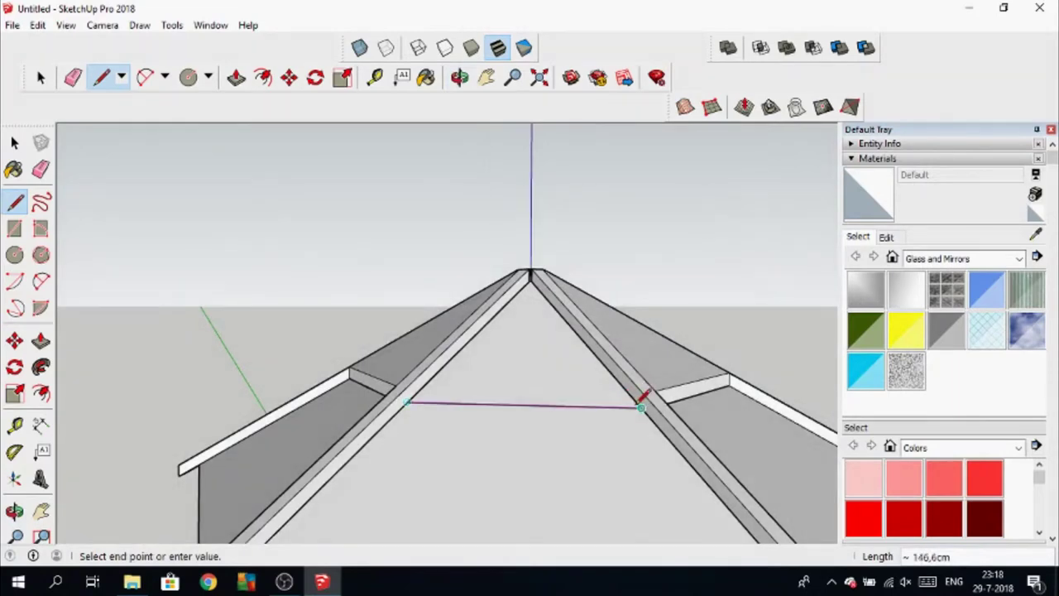
Step: Complete a batten strip between two rafters by drawing and closing its cross edges
{"action": "left_click", "coordinate": [642, 389]}
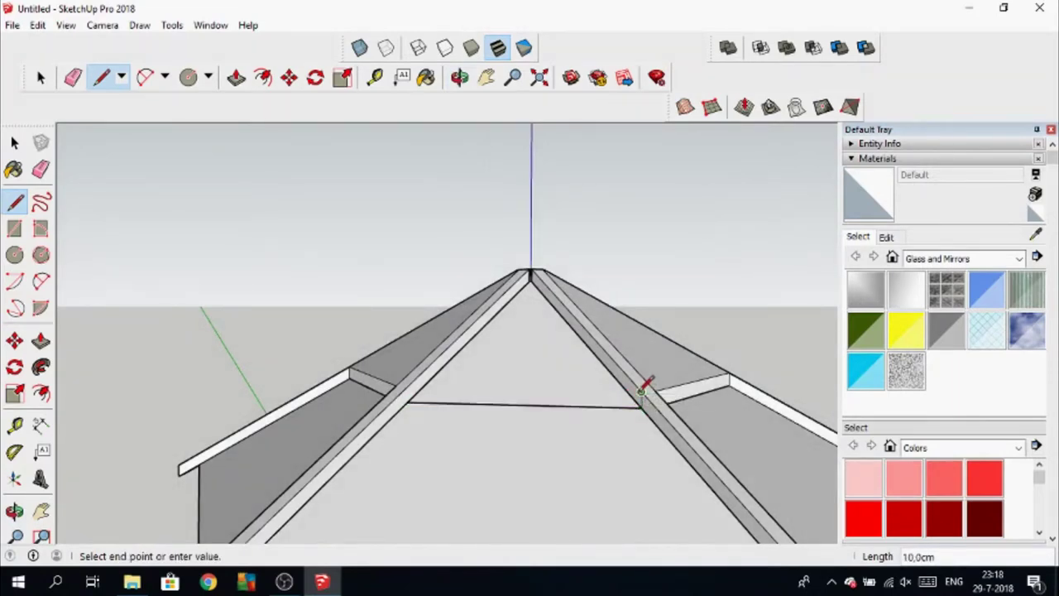
{"action": "left_click", "coordinate": [408, 387]}
{"action": "left_click", "coordinate": [407, 385]}
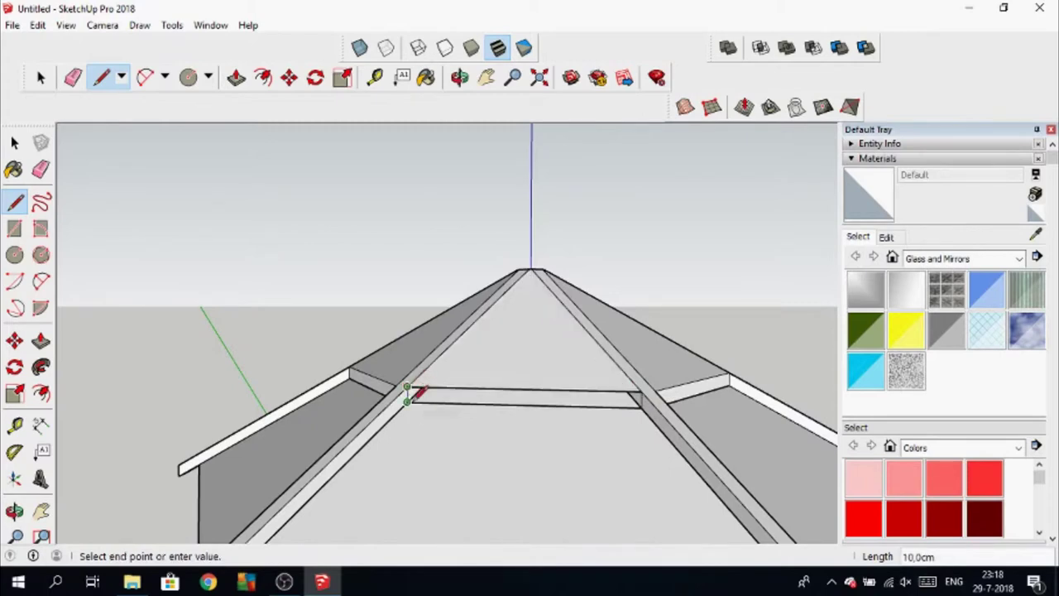
{"action": "left_click", "coordinate": [407, 401]}
{"action": "scroll", "coordinate": [546, 445], "scroll_direction": "down", "scroll_amount": 2}
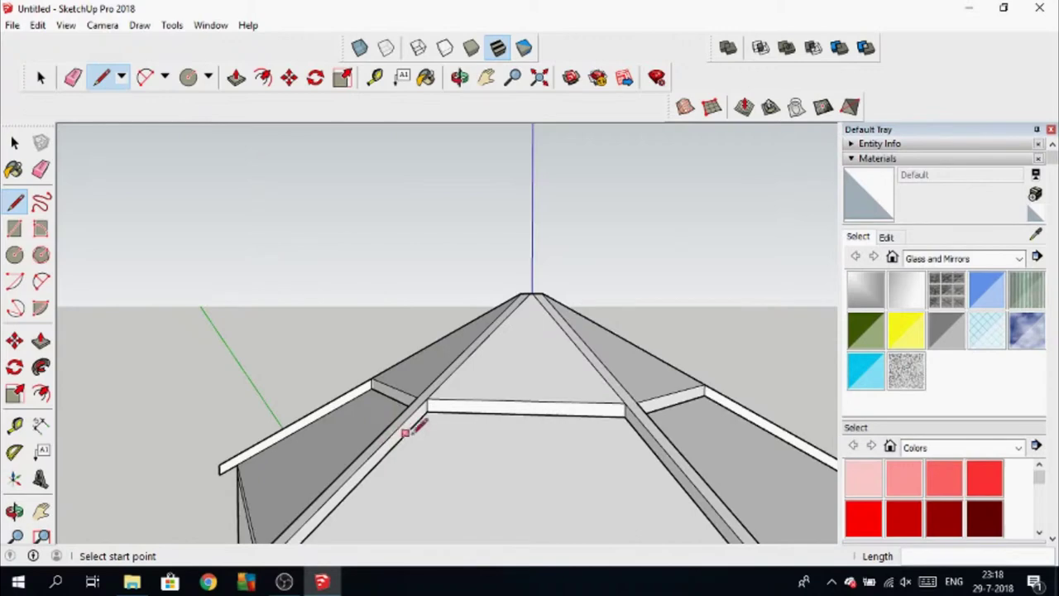
{"action": "scroll", "coordinate": [449, 441], "scroll_direction": "down", "scroll_amount": 1}
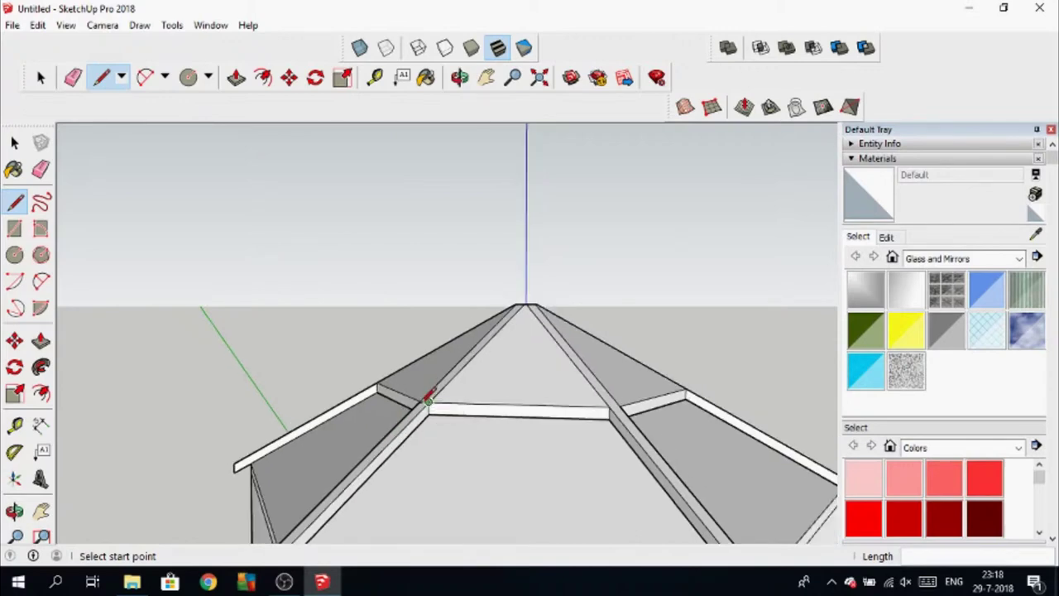
{"action": "scroll", "coordinate": [433, 455], "scroll_direction": "down", "scroll_amount": 1}
{"action": "scroll", "coordinate": [434, 453], "scroll_direction": "up", "scroll_amount": 2}
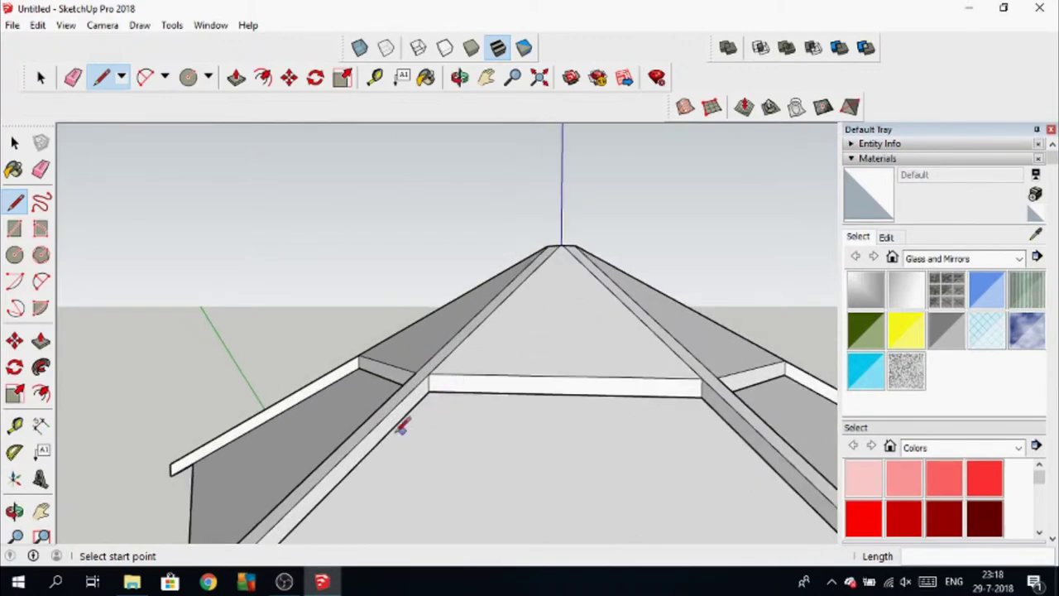
{"action": "scroll", "coordinate": [418, 430], "scroll_direction": "down", "scroll_amount": 1}
{"action": "mouse_move", "coordinate": [473, 461]}
{"action": "middle_mouse_down"}
{"action": "mouse_move", "coordinate": [504, 469]}
{"action": "mouse_move", "coordinate": [470, 413]}
{"action": "middle_mouse_up"}
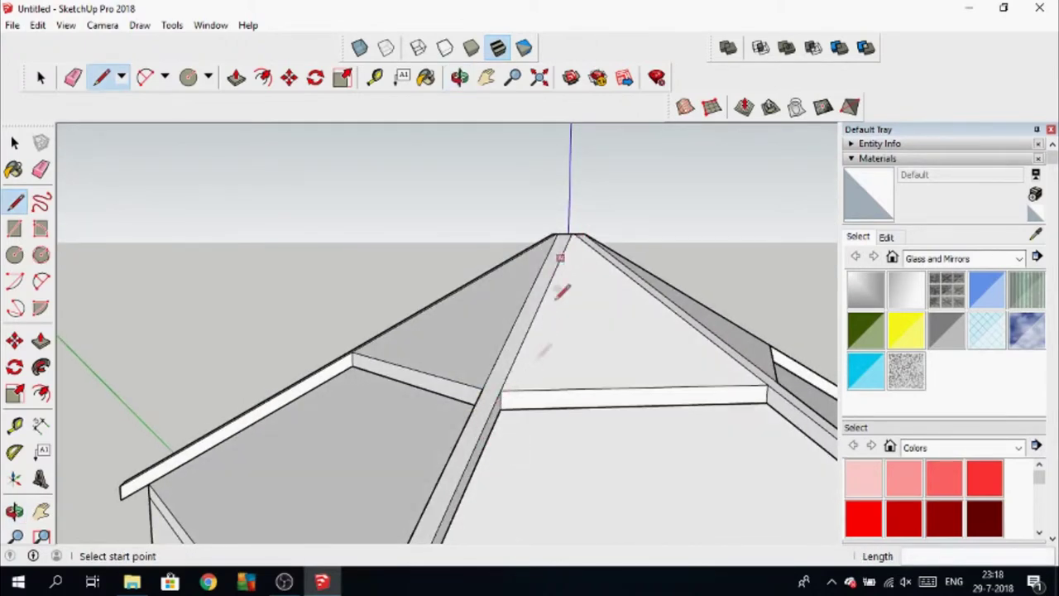
Step: Draw an edge from the roof apex down along the rafter
{"action": "left_click", "coordinate": [558, 234]}
{"action": "type", "text": "220"}
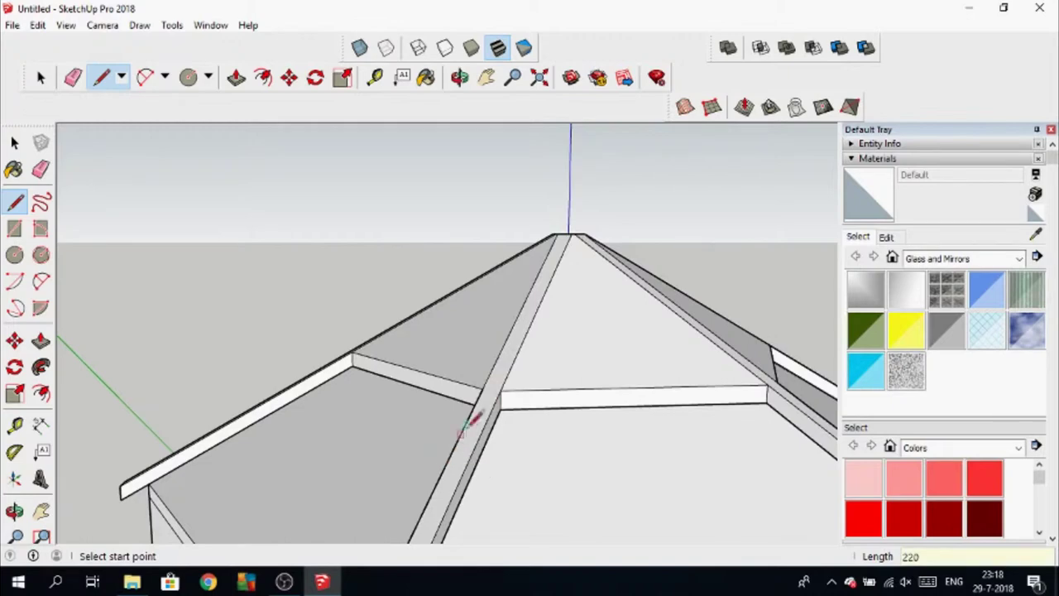
{"action": "left_click", "coordinate": [570, 234]}
{"action": "left_click", "coordinate": [454, 463]}
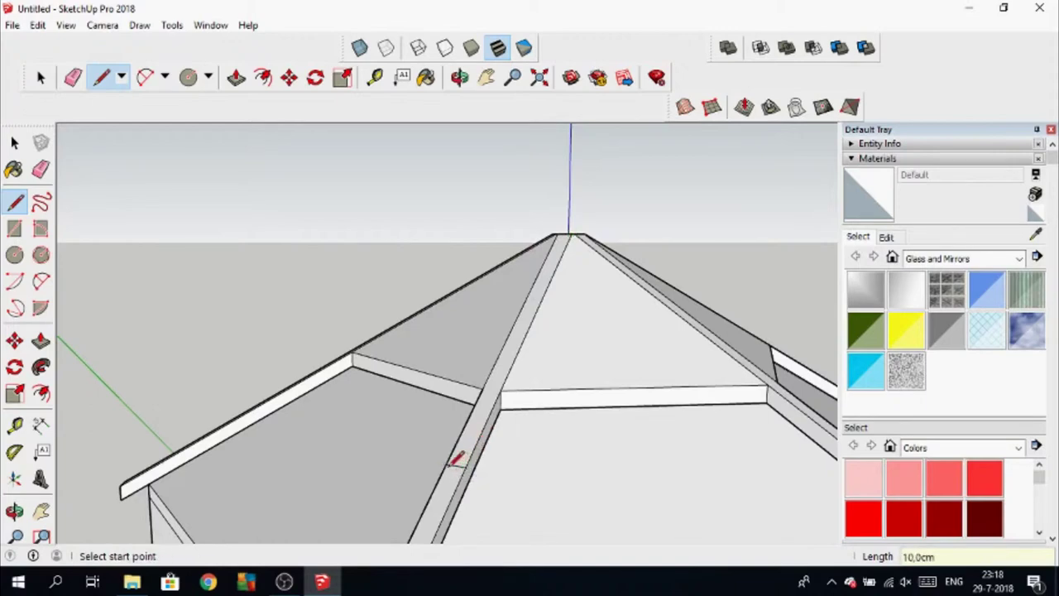
Step: Draw a 10 cm vertical edge on the rafter and close the small face
{"action": "left_click", "coordinate": [446, 463]}
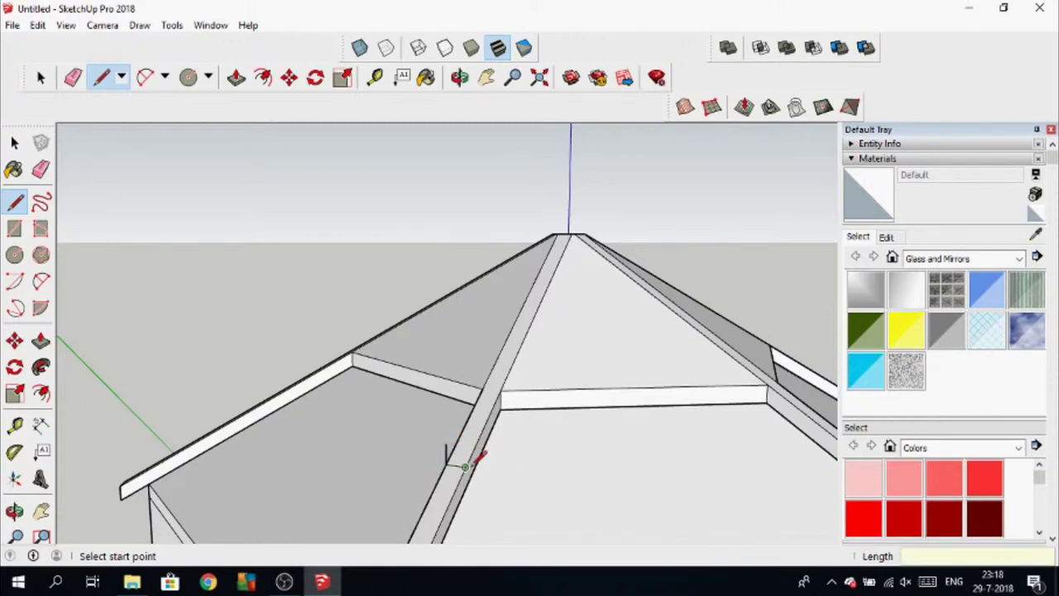
{"action": "left_click", "coordinate": [465, 466]}
{"action": "type", "text": "10"}
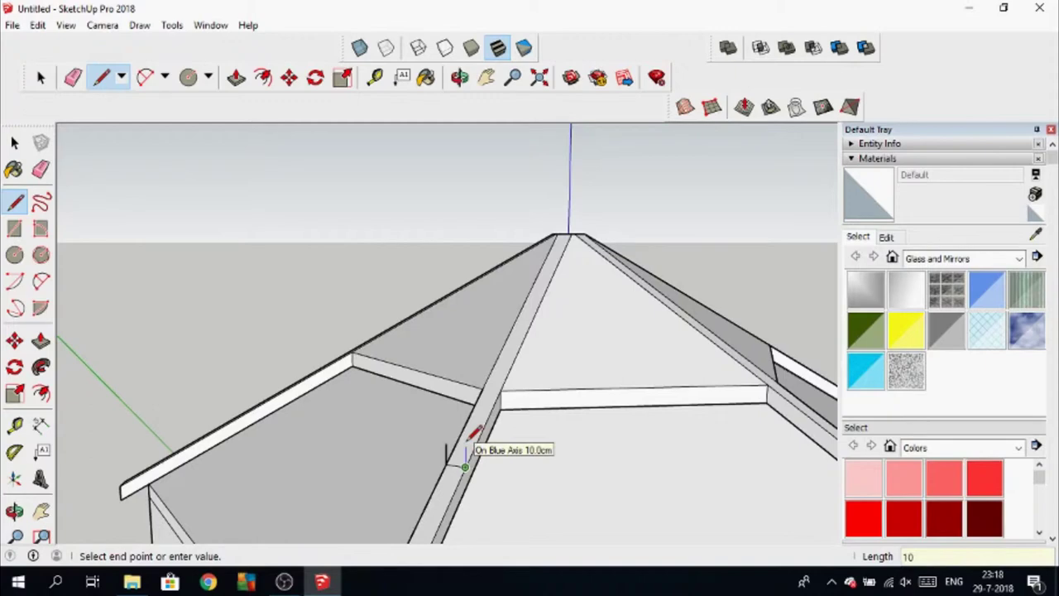
{"action": "key", "text": "Return"}
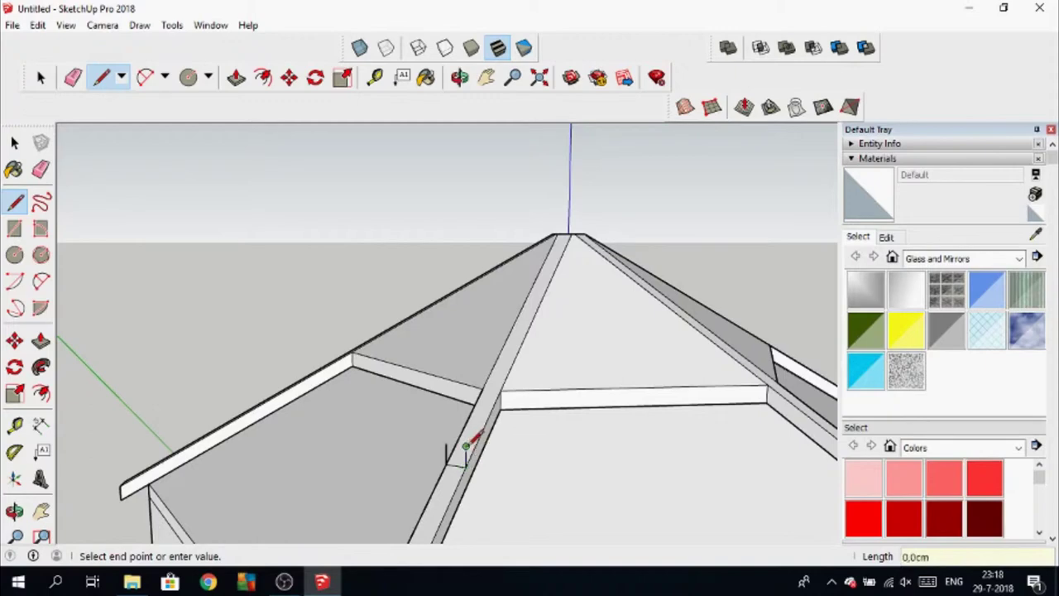
{"action": "left_click", "coordinate": [453, 440]}
{"action": "middle_click_drag", "start_coordinate": [520, 426], "coordinate": [461, 489]}
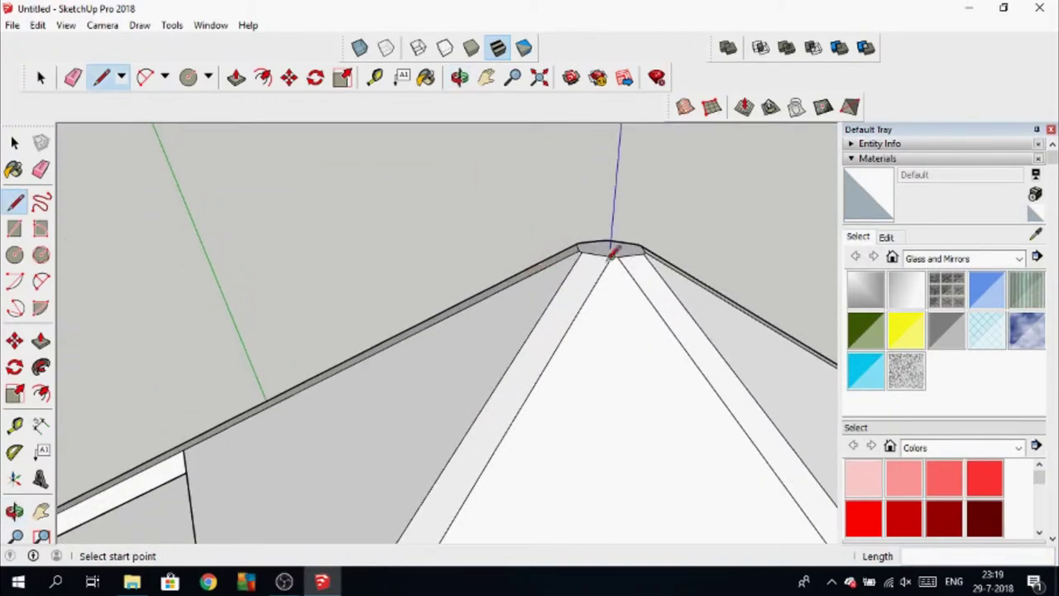
Step: Draw edges around the apex cap just below the roof's flat top
{"action": "middle_click_drag", "start_coordinate": [609, 257], "coordinate": [581, 253]}
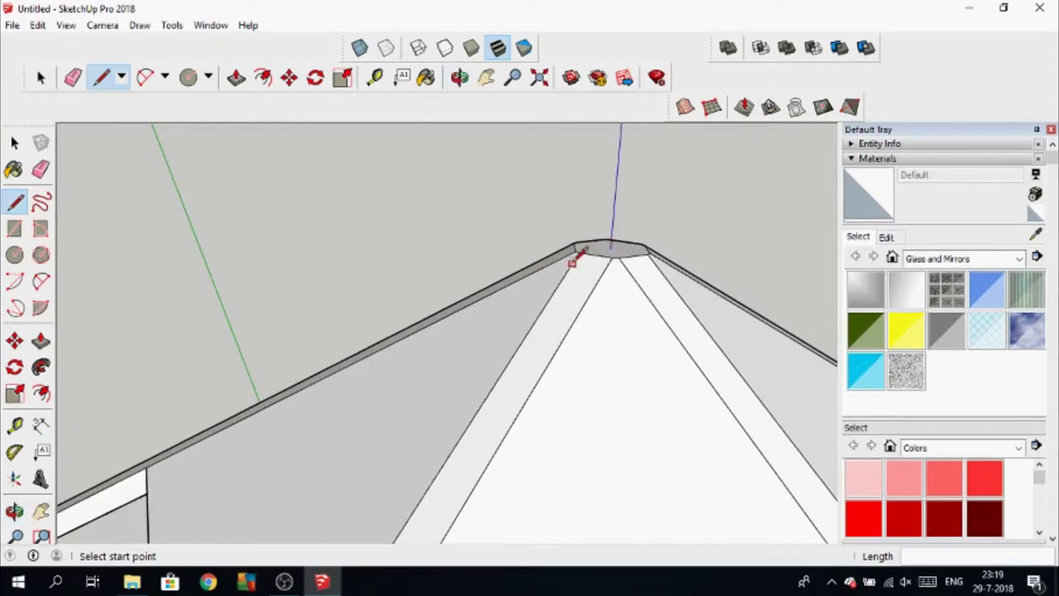
{"action": "left_click", "coordinate": [578, 251]}
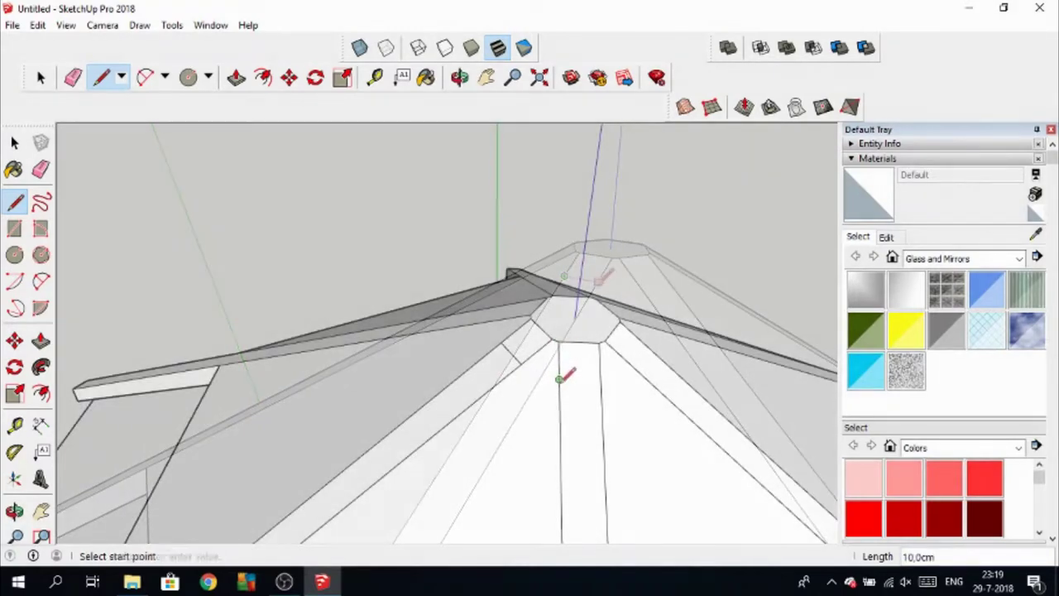
{"action": "mouse_move", "coordinate": [638, 378]}
{"action": "middle_mouse_down"}
{"action": "mouse_move", "coordinate": [378, 366]}
{"action": "mouse_move", "coordinate": [489, 395]}
{"action": "middle_mouse_up"}
{"action": "left_click", "coordinate": [491, 443]}
{"action": "middle_click_drag", "start_coordinate": [491, 443], "coordinate": [432, 408]}
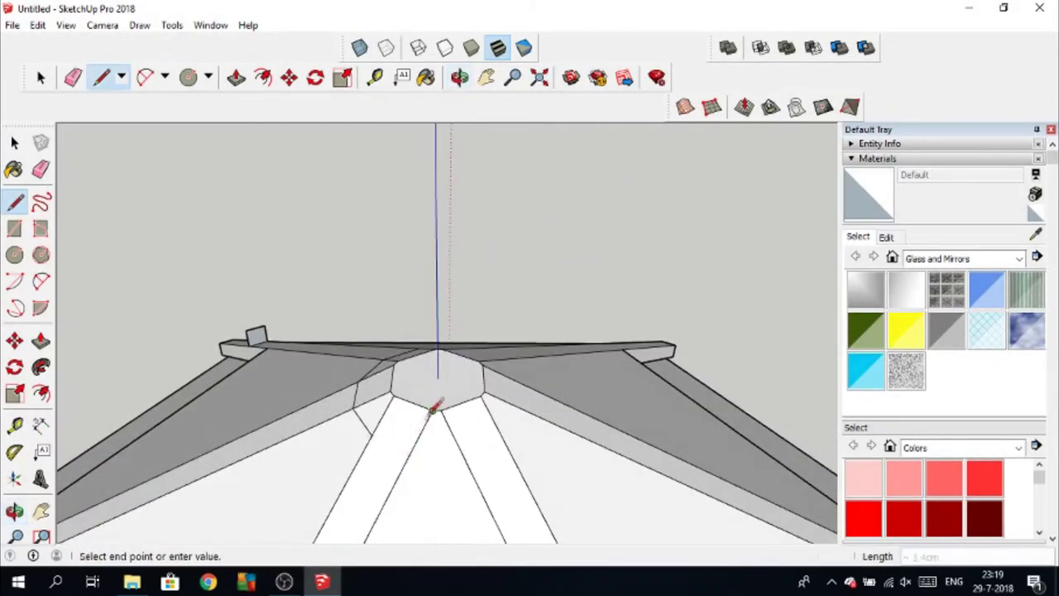
{"action": "middle_click_drag", "start_coordinate": [413, 451], "coordinate": [394, 442]}
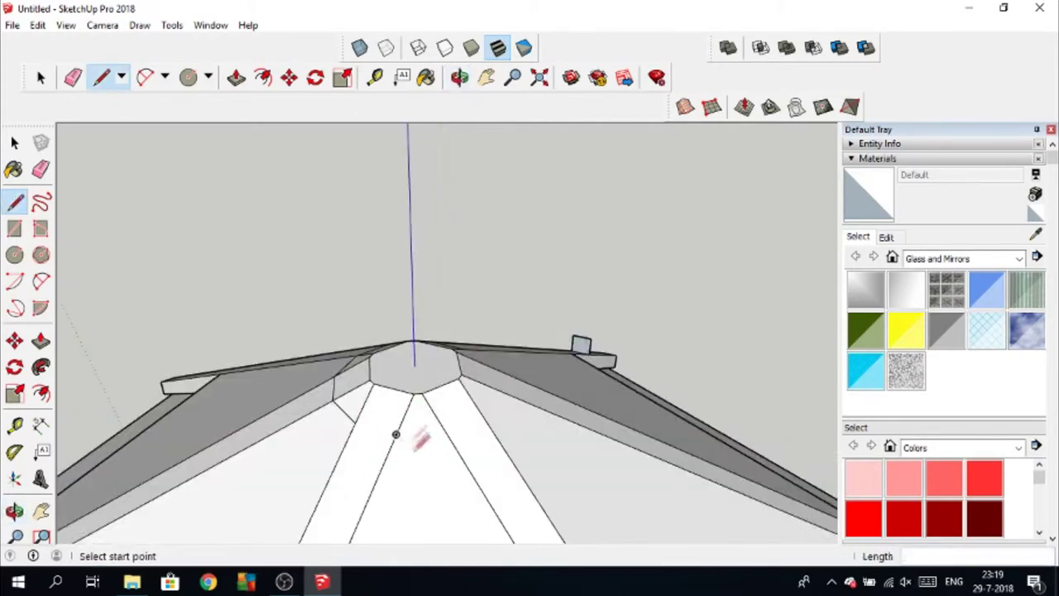
{"action": "left_click", "coordinate": [356, 422]}
{"action": "key", "text": "Escape"}
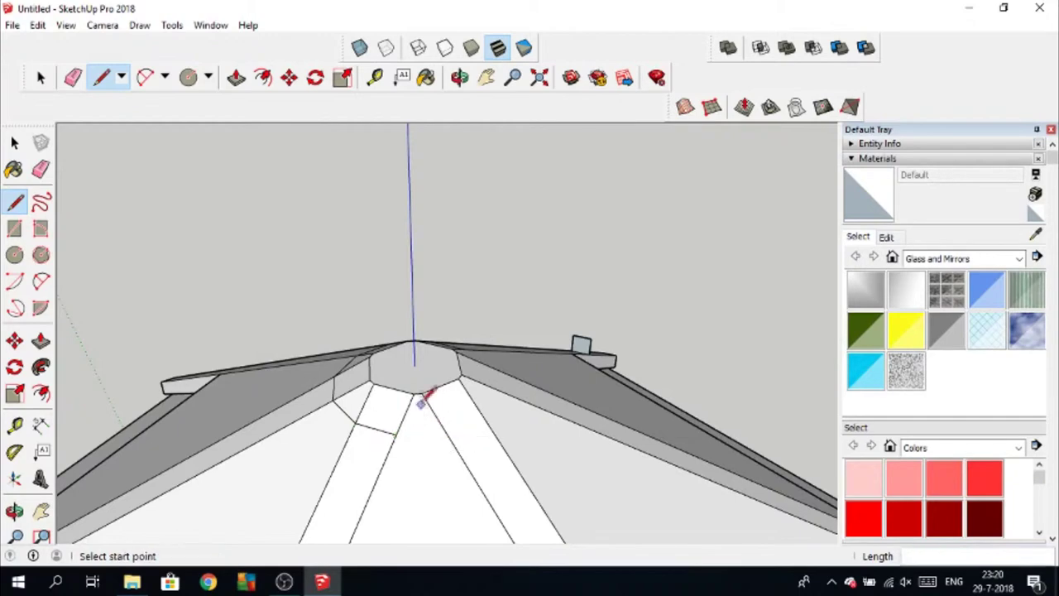
{"action": "key", "text": "Escape"}
{"action": "middle_click_drag", "start_coordinate": [485, 426], "coordinate": [389, 383]}
{"action": "left_click", "coordinate": [397, 395]}
{"action": "key", "text": "Escape"}
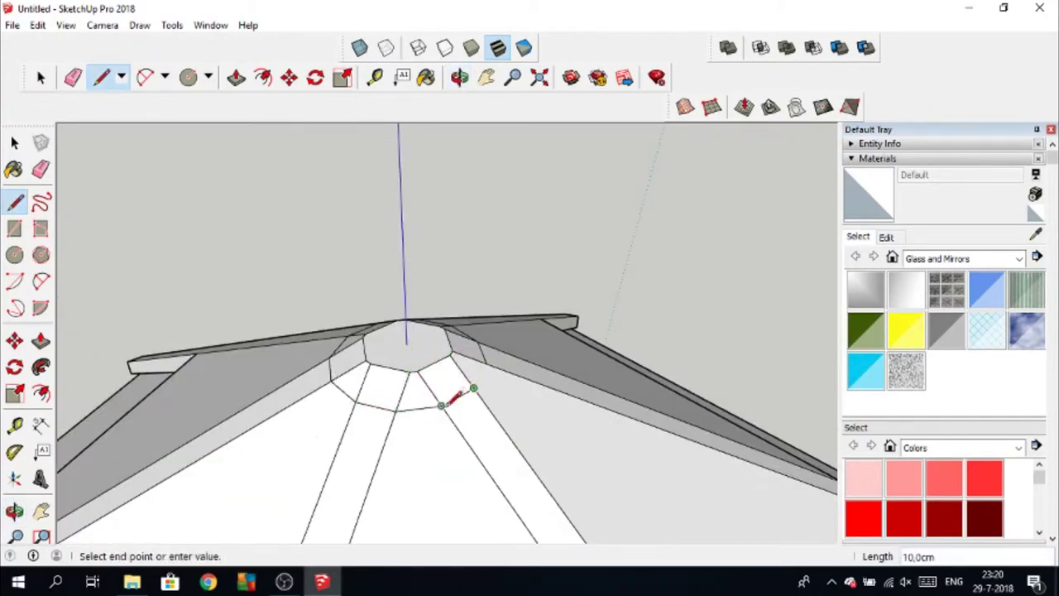
{"action": "middle_click_drag", "start_coordinate": [476, 384], "coordinate": [489, 386]}
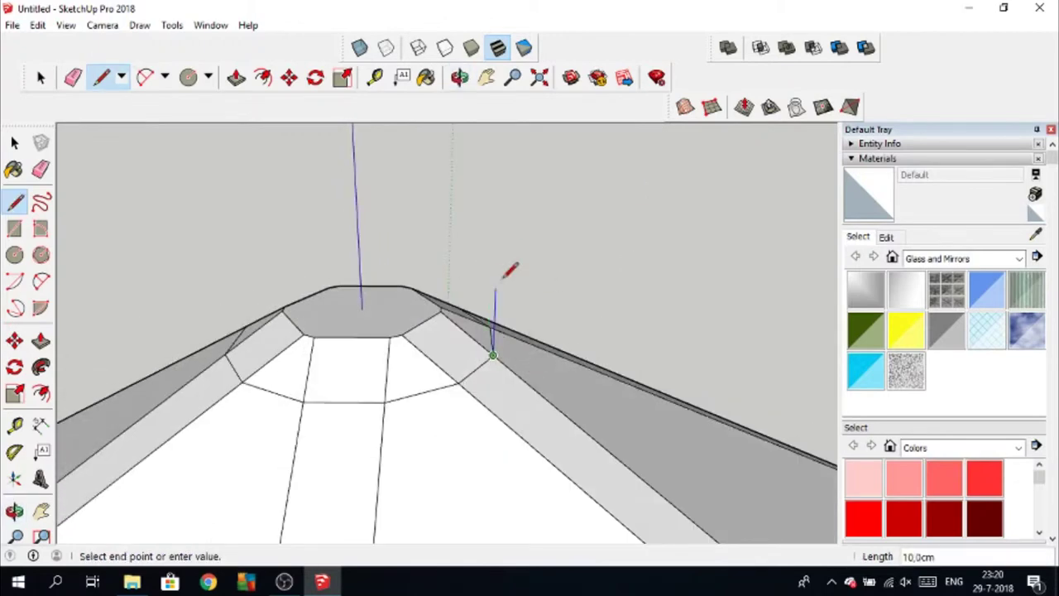
{"action": "type", "text": "10"}
{"action": "key", "text": "Return"}
{"action": "key", "text": "Escape"}
{"action": "middle_click_drag", "start_coordinate": [535, 295], "coordinate": [359, 350]}
Step: Raise 10 cm vertical edges from the first corners of the apex ring
{"action": "left_click", "coordinate": [359, 350]}
{"action": "type", "text": "10"}
{"action": "key", "text": "Return"}
{"action": "key", "text": "Escape"}
{"action": "middle_click_drag", "start_coordinate": [413, 294], "coordinate": [420, 345]}
{"action": "left_click", "coordinate": [431, 354]}
{"action": "key", "text": "Return"}
{"action": "key", "text": "Escape"}
{"action": "mouse_move", "coordinate": [441, 273]}
{"action": "middle_mouse_down"}
{"action": "mouse_move", "coordinate": [447, 331]}
{"action": "mouse_move", "coordinate": [471, 345]}
{"action": "middle_mouse_up"}
{"action": "left_click", "coordinate": [445, 335]}
{"action": "key", "text": "Escape"}
{"action": "left_click", "coordinate": [471, 346]}
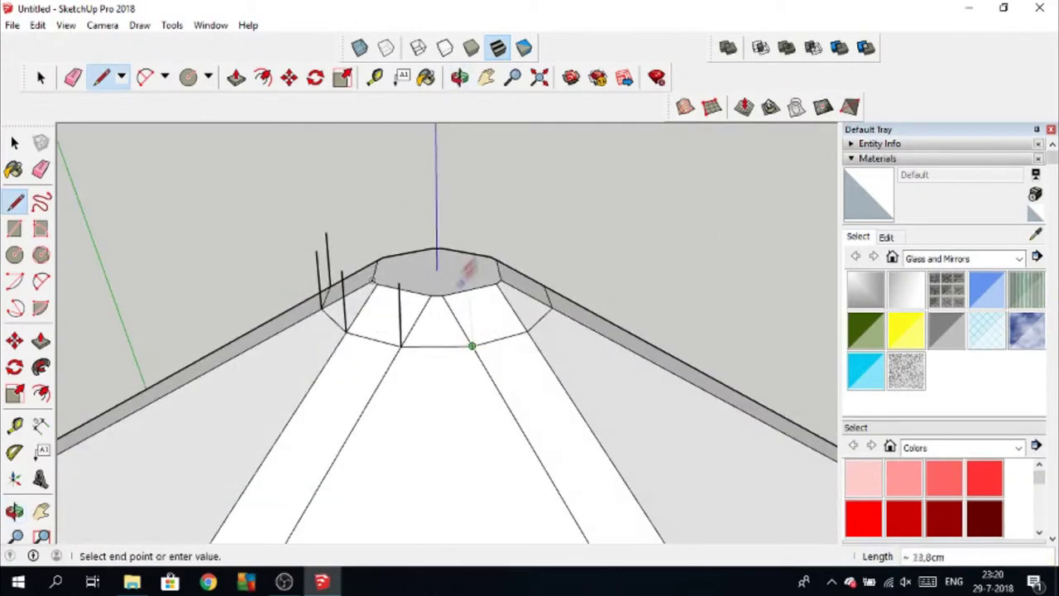
{"action": "key", "text": "Return"}
{"action": "middle_click_drag", "start_coordinate": [475, 290], "coordinate": [295, 362]}
{"action": "left_click", "coordinate": [429, 342]}
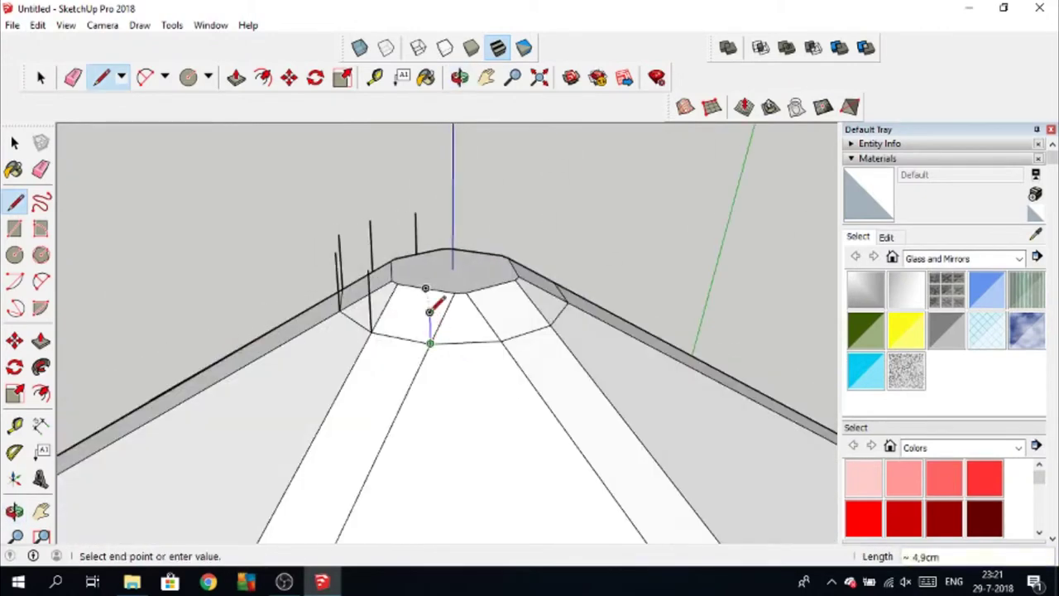
{"action": "key", "text": "Return"}
Step: Raise 10 cm vertical edges from the remaining corners around the flat top
{"action": "mouse_move", "coordinate": [429, 310]}
{"action": "middle_mouse_down"}
{"action": "mouse_move", "coordinate": [425, 367]}
{"action": "mouse_move", "coordinate": [405, 342]}
{"action": "middle_mouse_up"}
{"action": "left_click", "coordinate": [405, 343]}
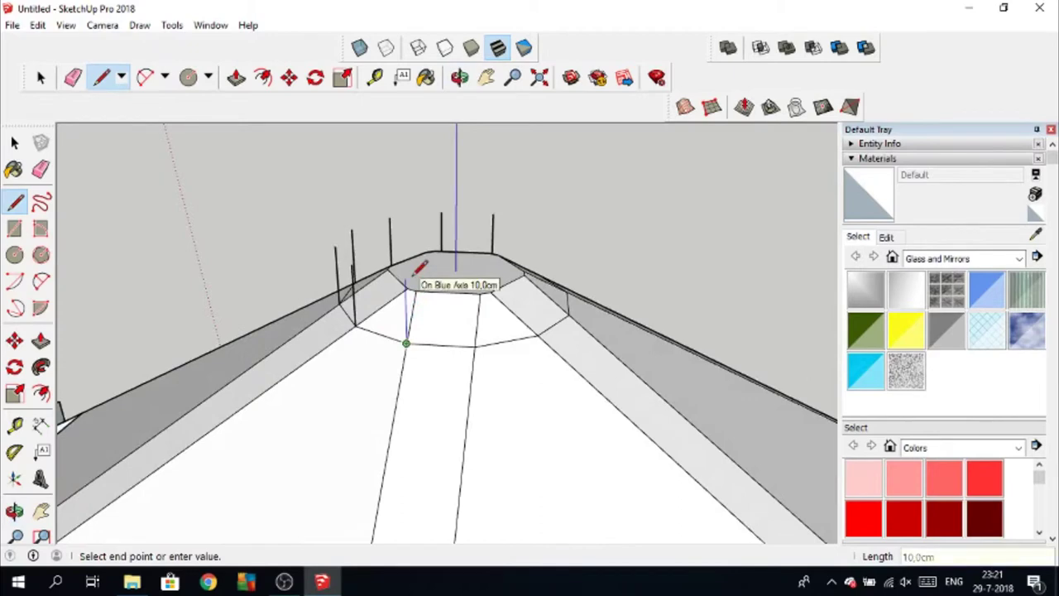
{"action": "type", "text": "10"}
{"action": "key", "text": "Return"}
{"action": "middle_click_drag", "start_coordinate": [404, 279], "coordinate": [426, 338]}
{"action": "left_click", "coordinate": [409, 347]}
{"action": "key", "text": "Escape"}
{"action": "left_click", "coordinate": [483, 353]}
{"action": "type", "text": "10"}
{"action": "key", "text": "Return"}
{"action": "key", "text": "Escape"}
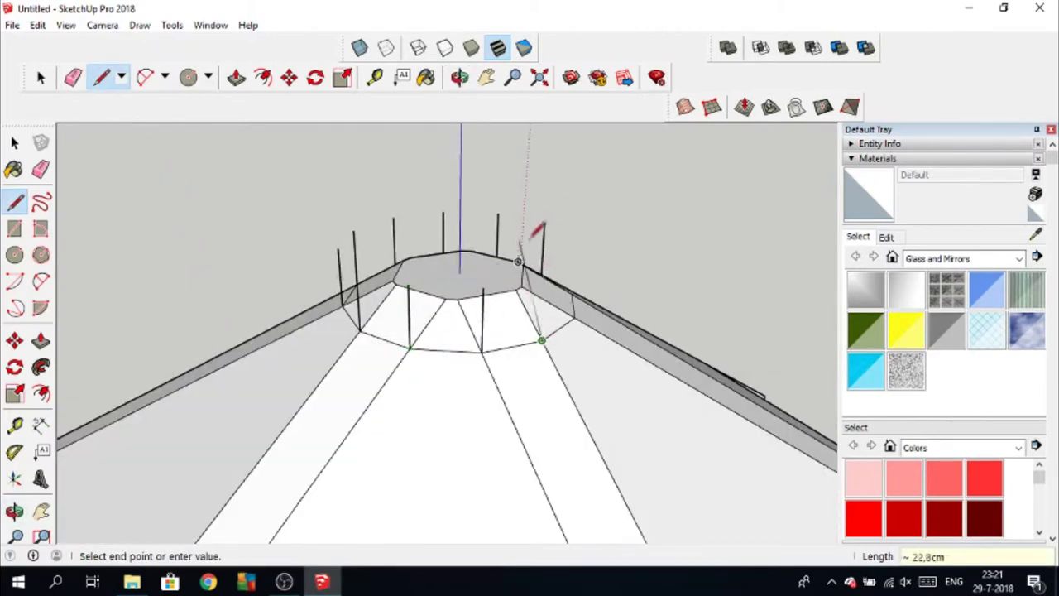
{"action": "type", "text": "0"}
{"action": "key", "text": "Return"}
{"action": "key", "text": "Escape"}
{"action": "mouse_move", "coordinate": [560, 211]}
{"action": "middle_mouse_down"}
{"action": "mouse_move", "coordinate": [549, 395]}
{"action": "mouse_move", "coordinate": [539, 338]}
{"action": "mouse_move", "coordinate": [334, 380]}
{"action": "middle_mouse_up"}
{"action": "left_click", "coordinate": [542, 306]}
{"action": "key", "text": "Escape"}
{"action": "middle_click_drag", "start_coordinate": [438, 402], "coordinate": [154, 392]}
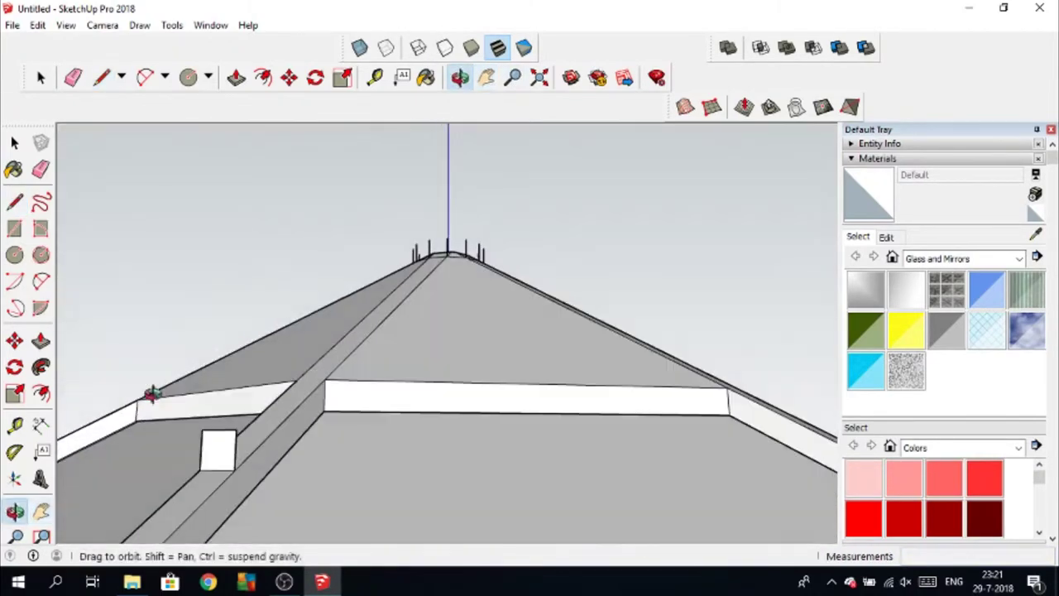
Step: Draw a 210 cm rafter edge from the beam up to the roof peak
{"action": "left_click", "coordinate": [262, 442]}
{"action": "left_click", "coordinate": [424, 186]}
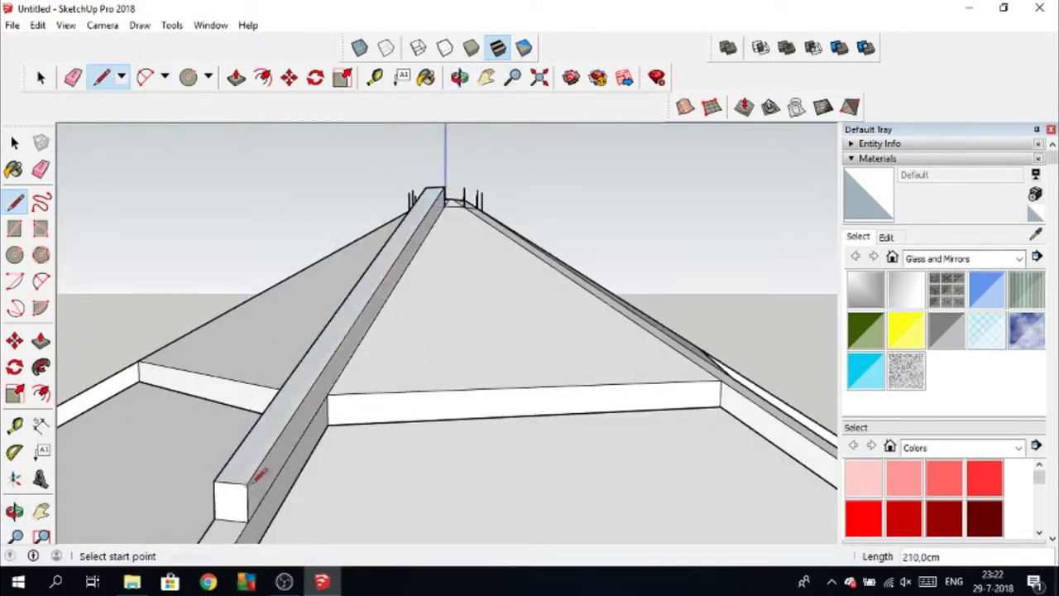
{"action": "middle_click_drag", "start_coordinate": [259, 471], "coordinate": [530, 223]}
{"action": "left_click", "coordinate": [532, 202]}
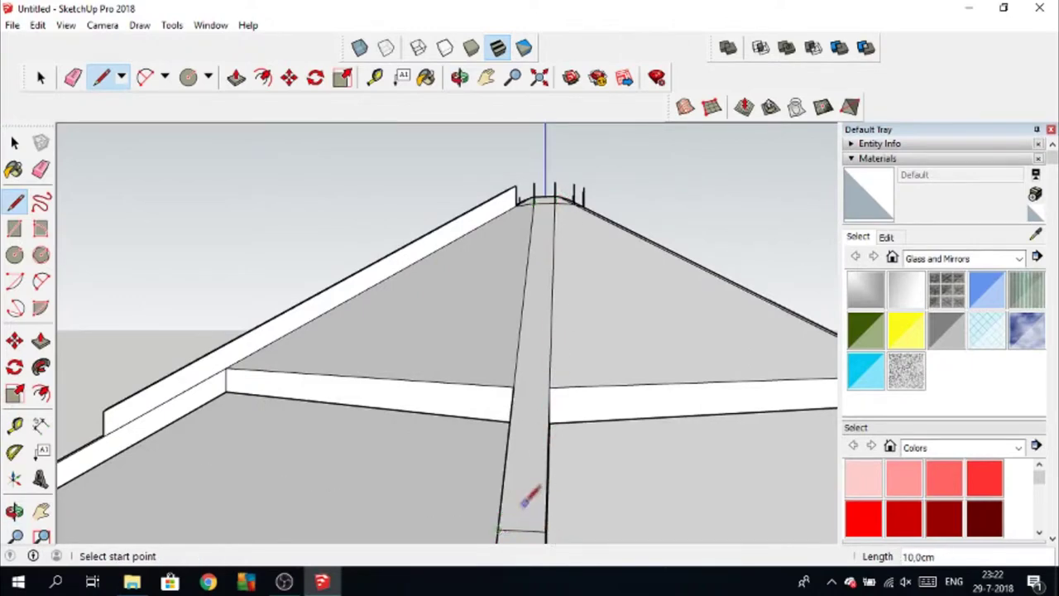
Step: Outline the small 10 cm end face at the end of the ridge channel
{"action": "middle_click_drag", "start_coordinate": [522, 502], "coordinate": [307, 492]}
{"action": "left_click", "coordinate": [270, 499]}
{"action": "left_click", "coordinate": [270, 449]}
{"action": "left_click", "coordinate": [300, 453]}
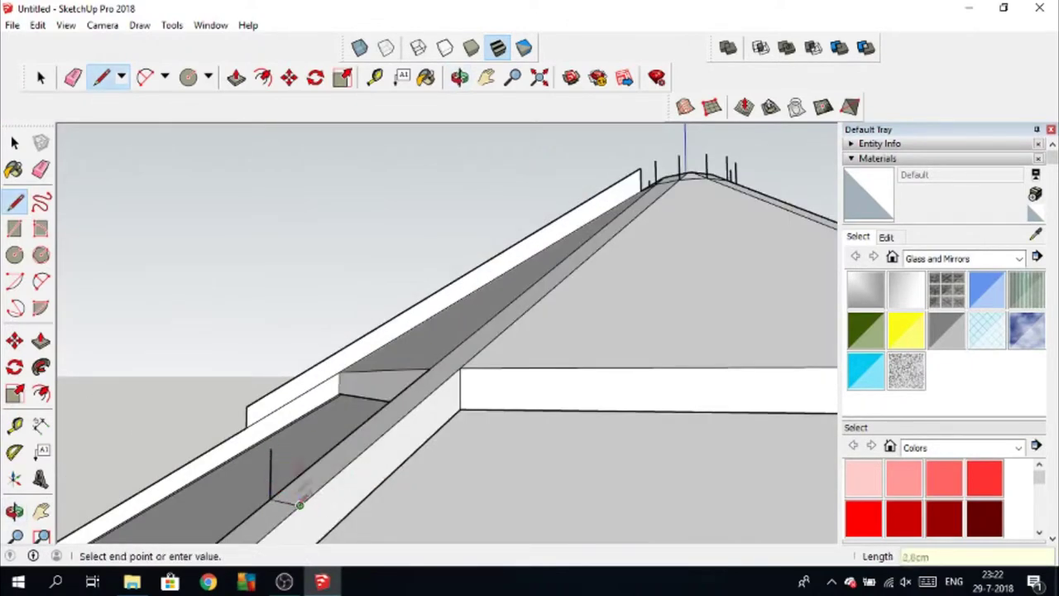
{"action": "left_click", "coordinate": [300, 503]}
{"action": "left_click", "coordinate": [269, 450]}
{"action": "left_click", "coordinate": [669, 175]}
{"action": "left_click", "coordinate": [677, 177]}
{"action": "left_click", "coordinate": [687, 157]}
Step: Draw another rafter edge from the peak: 210 cm, then a 10 cm end edge
{"action": "scroll", "coordinate": [562, 382], "scroll_direction": "down", "scroll_amount": 2}
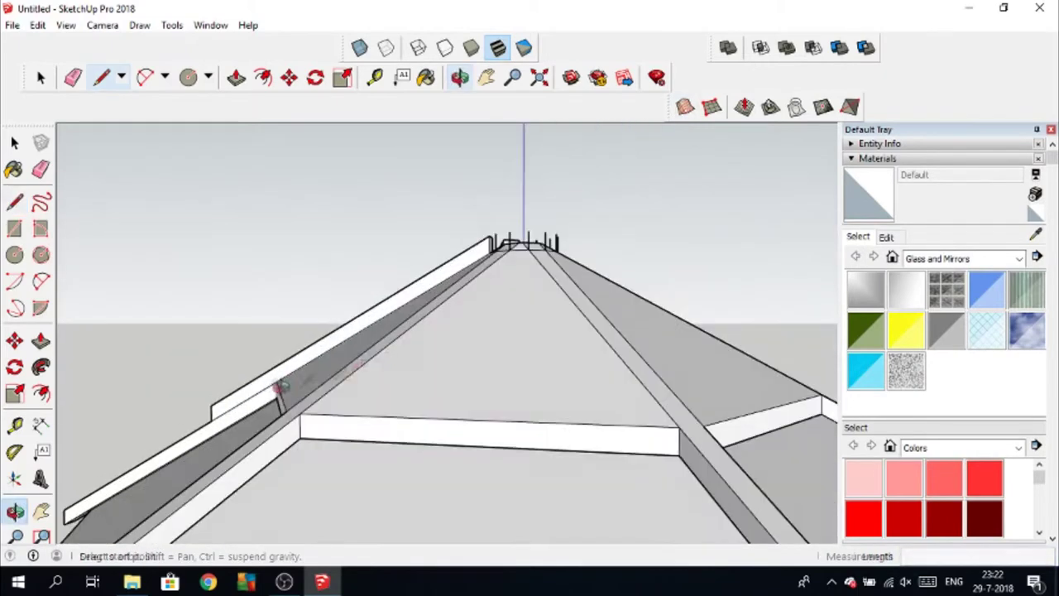
{"action": "middle_click_drag", "start_coordinate": [562, 382], "coordinate": [485, 326]}
{"action": "left_click", "coordinate": [506, 280]}
{"action": "left_click", "coordinate": [518, 281]}
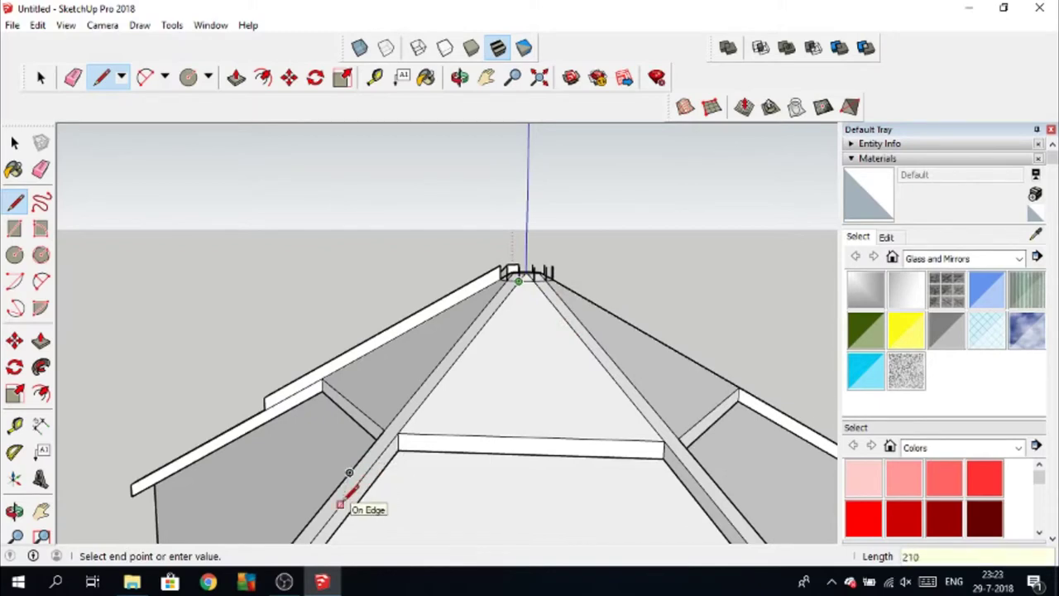
{"action": "key", "text": "Return"}
{"action": "type", "text": "0"}
{"action": "key", "text": "Return"}
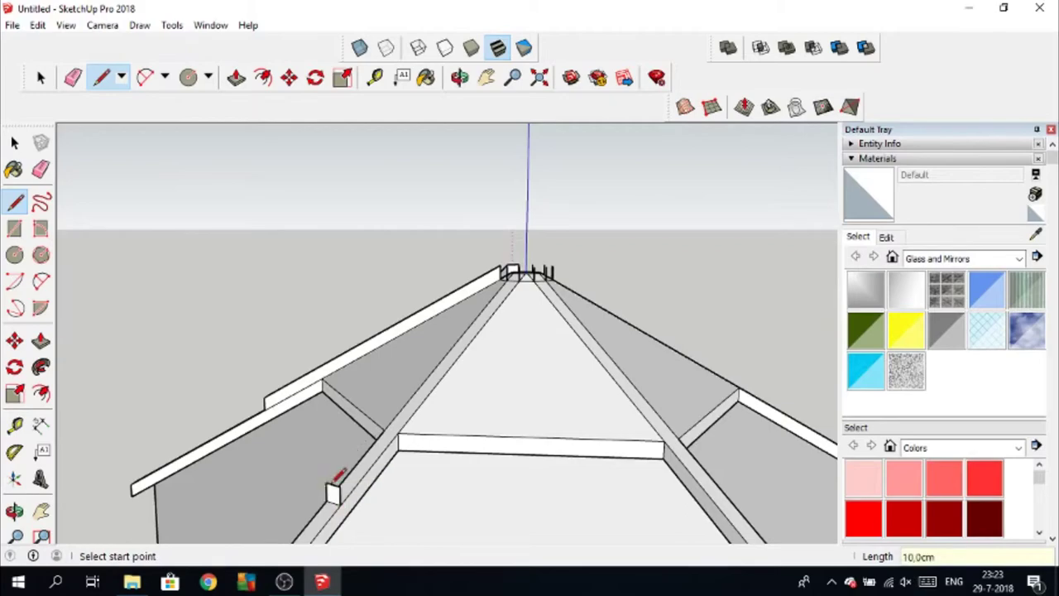
Step: Draw a 210 cm edge down the slope from the peak, plus a short vertical edge at the rim
{"action": "middle_click_drag", "start_coordinate": [335, 478], "coordinate": [497, 282]}
{"action": "scroll", "coordinate": [496, 276], "scroll_direction": "up", "scroll_amount": 3}
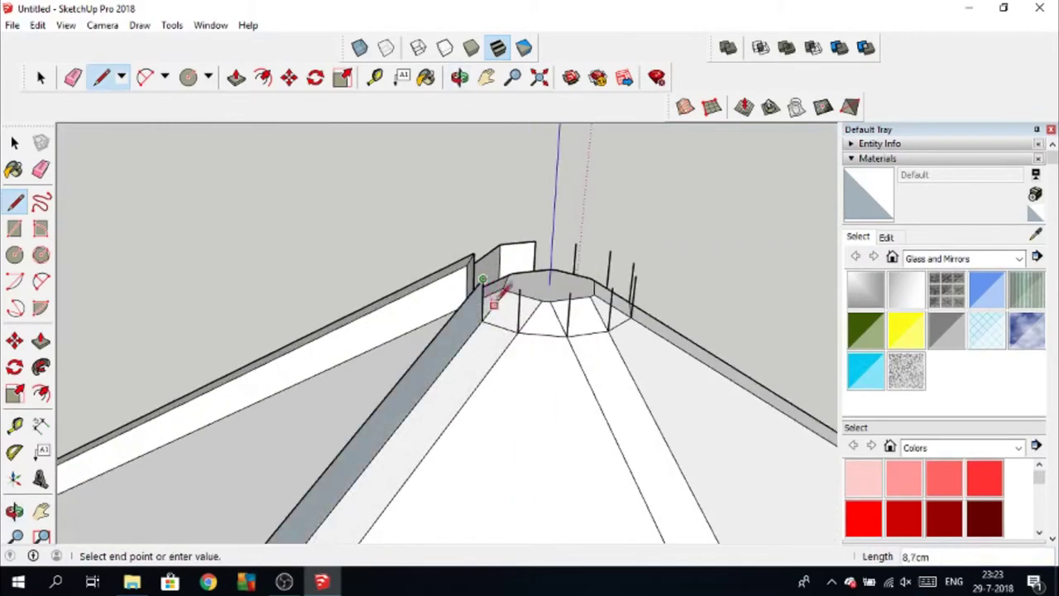
{"action": "mouse_move", "coordinate": [538, 282]}
{"action": "middle_mouse_down"}
{"action": "mouse_move", "coordinate": [306, 435]}
{"action": "mouse_move", "coordinate": [463, 430]}
{"action": "middle_mouse_up"}
{"action": "left_click", "coordinate": [488, 299]}
{"action": "mouse_move", "coordinate": [499, 286]}
{"action": "middle_mouse_down", "text": "shift"}
{"action": "mouse_move", "coordinate": [463, 347]}
{"action": "mouse_move", "coordinate": [513, 263]}
{"action": "middle_mouse_up", "text": "shift"}
{"action": "left_click", "coordinate": [407, 459]}
{"action": "left_click", "coordinate": [513, 281]}
{"action": "type", "text": "0"}
{"action": "key", "text": "Return"}
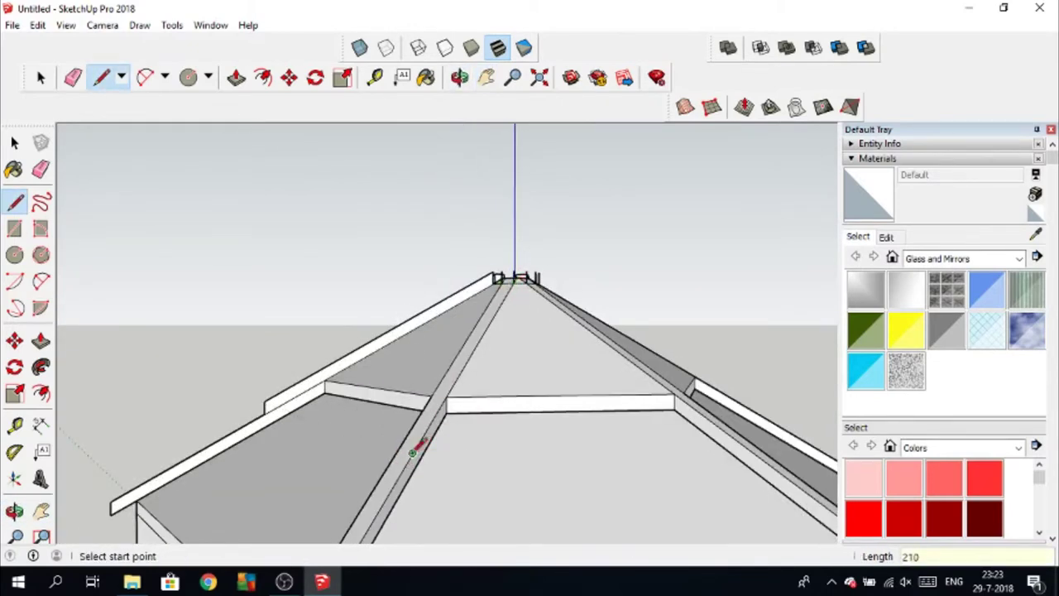
{"action": "left_click", "coordinate": [424, 433]}
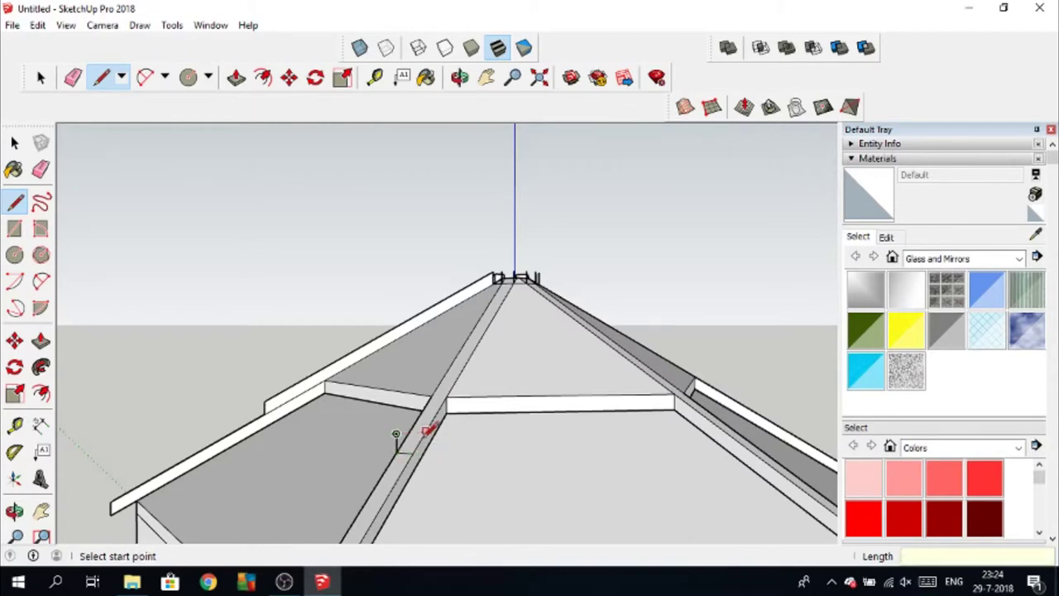
Step: Draw short edges linking the roof apex ring to the rafters
{"action": "left_click", "coordinate": [397, 433]}
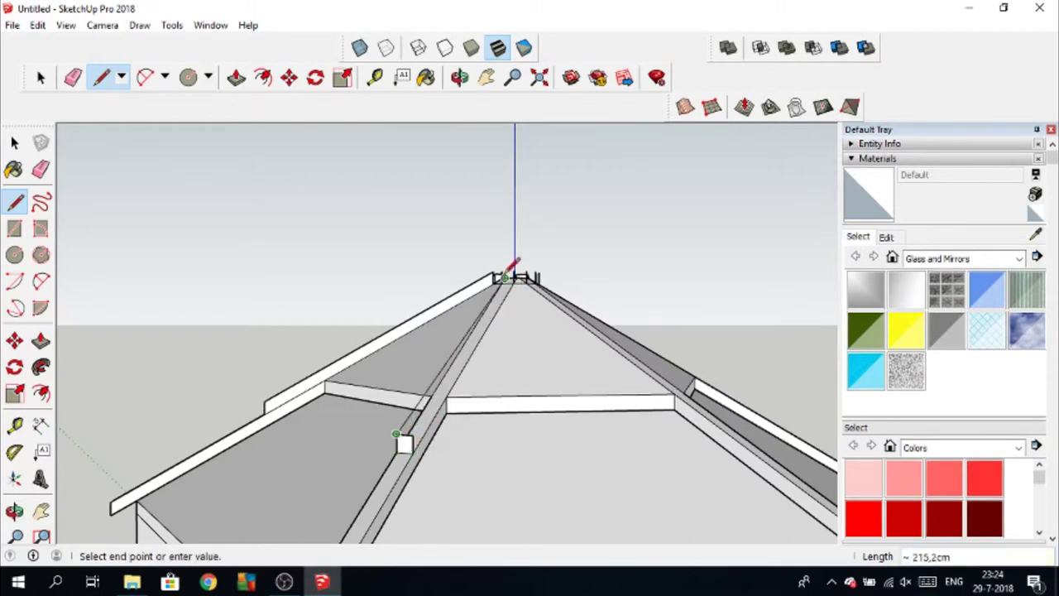
{"action": "scroll", "coordinate": [508, 273], "scroll_direction": "up", "scroll_amount": 5}
{"action": "scroll", "coordinate": [485, 302], "scroll_direction": "down", "scroll_amount": 3}
{"action": "left_click", "coordinate": [503, 310]}
{"action": "middle_click_drag", "start_coordinate": [540, 321], "coordinate": [495, 276]}
{"action": "left_click", "coordinate": [495, 278]}
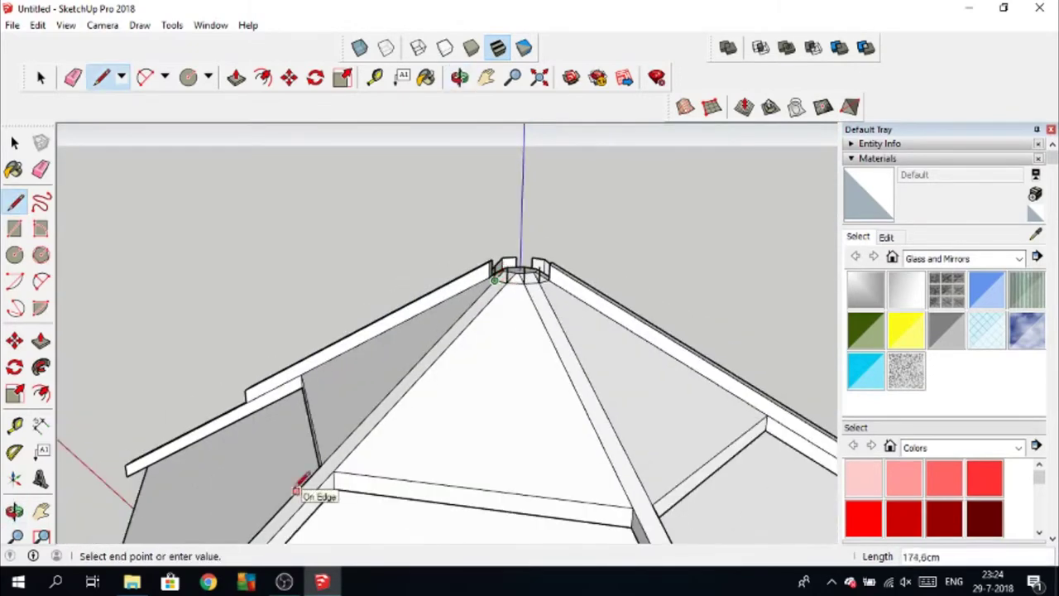
{"action": "key", "text": "Escape"}
{"action": "left_click", "coordinate": [506, 280]}
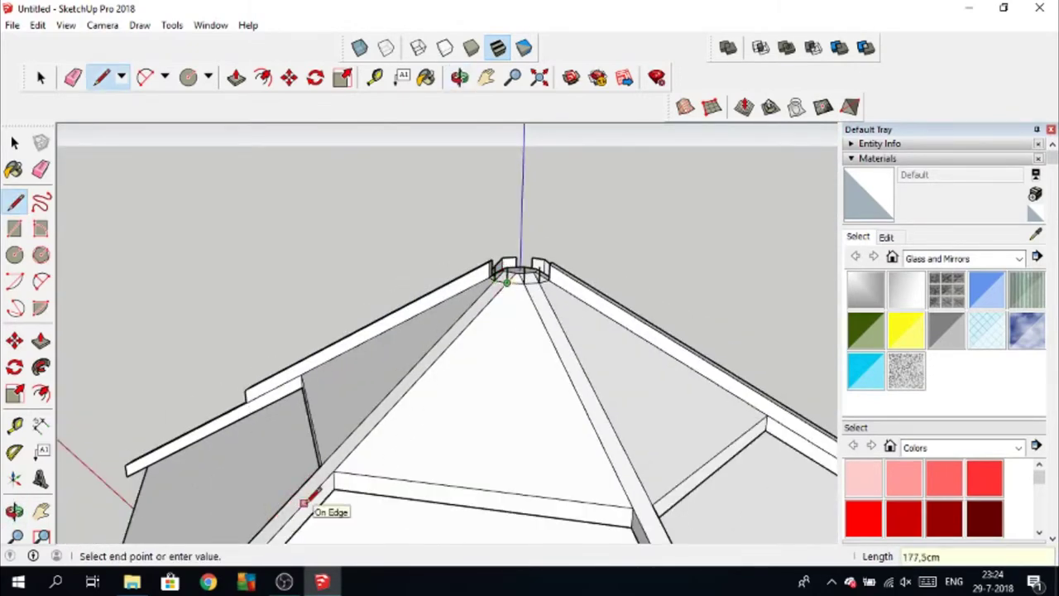
Step: Start edges from the rafter's lower edge toward the roof apex
{"action": "middle_click_drag", "start_coordinate": [312, 495], "coordinate": [336, 476]}
{"action": "left_click", "coordinate": [337, 478]}
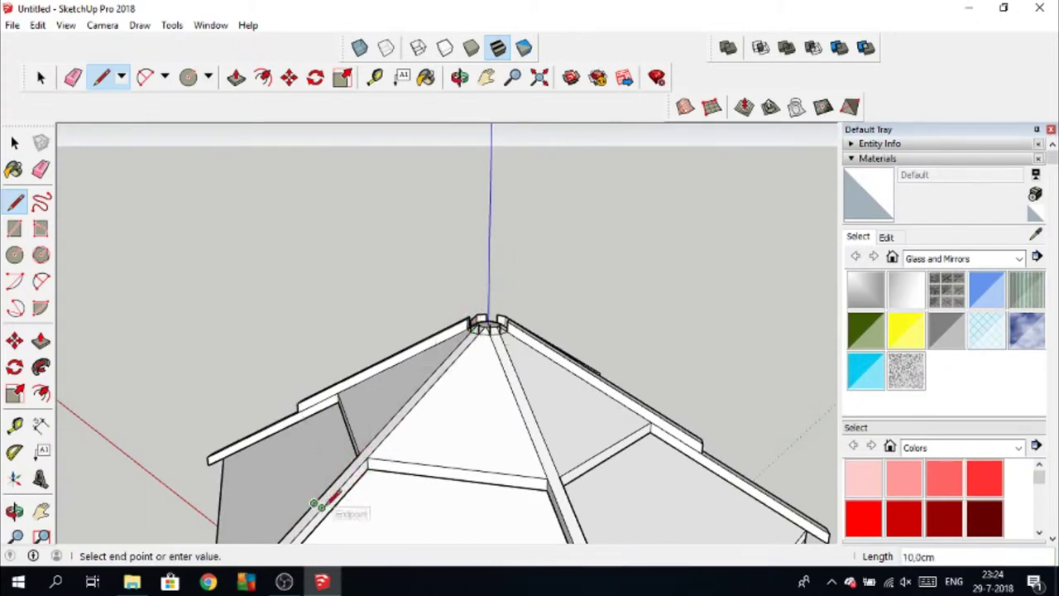
{"action": "key", "text": "Escape"}
{"action": "scroll", "coordinate": [331, 506], "scroll_direction": "up", "scroll_amount": 2}
{"action": "scroll", "coordinate": [315, 480], "scroll_direction": "up", "scroll_amount": 2}
{"action": "left_click", "coordinate": [300, 469]}
{"action": "key", "text": "Escape"}
{"action": "left_click", "coordinate": [302, 470]}
{"action": "mouse_move", "coordinate": [302, 469]}
{"action": "middle_mouse_down"}
{"action": "mouse_move", "coordinate": [650, 328]}
{"action": "mouse_move", "coordinate": [614, 217]}
{"action": "mouse_move", "coordinate": [485, 350]}
{"action": "mouse_move", "coordinate": [666, 188]}
{"action": "mouse_move", "coordinate": [405, 404]}
{"action": "mouse_move", "coordinate": [388, 261]}
{"action": "middle_mouse_up"}
{"action": "scroll", "coordinate": [388, 261], "scroll_direction": "down", "scroll_amount": 3}
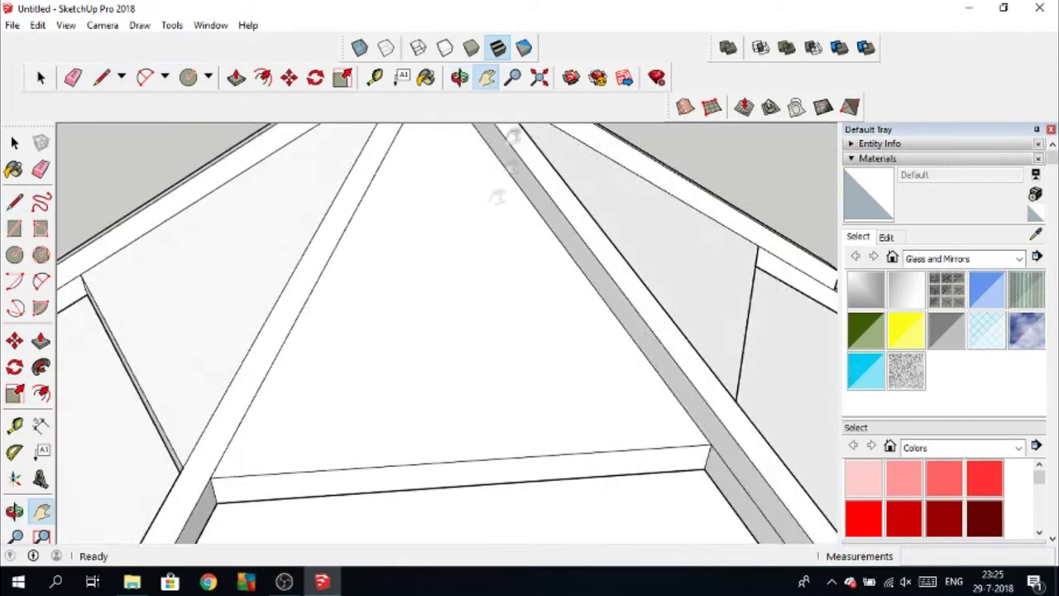
Step: Outline a small quadrilateral face on the beam near the apex
{"action": "scroll", "coordinate": [387, 261], "scroll_direction": "down", "scroll_amount": 3}
{"action": "left_click", "coordinate": [276, 528]}
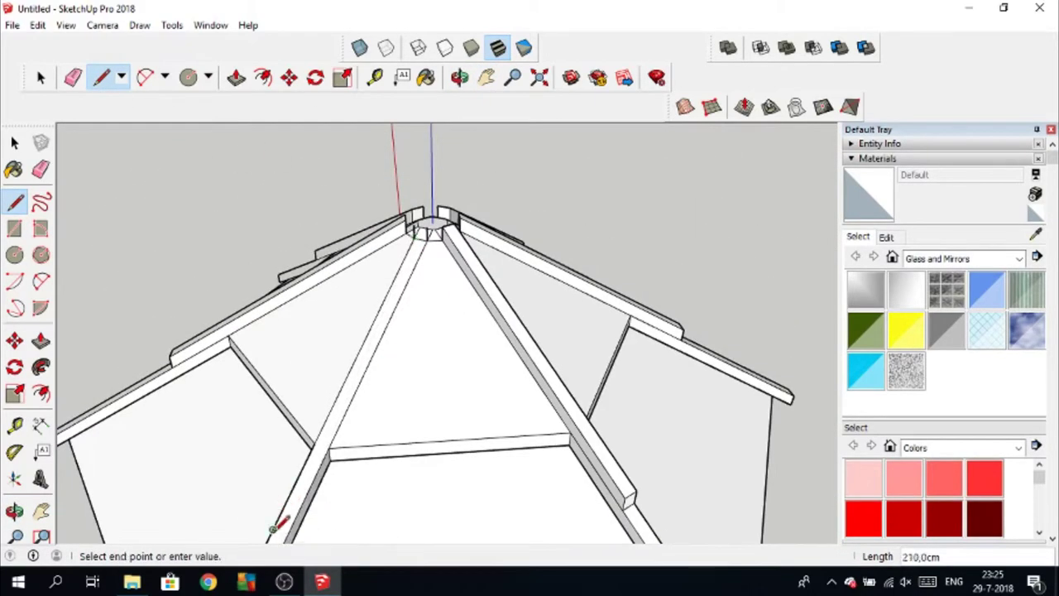
{"action": "scroll", "coordinate": [286, 534], "scroll_direction": "up", "scroll_amount": 3}
{"action": "left_click", "coordinate": [257, 482]}
{"action": "left_click", "coordinate": [261, 511]}
{"action": "left_click", "coordinate": [295, 526]}
{"action": "left_click", "coordinate": [293, 498]}
{"action": "left_click", "coordinate": [257, 482]}
Step: Pan to the apex and start an edge on the beam, then cancel it
{"action": "middle_click_drag", "start_coordinate": [257, 481], "coordinate": [407, 306], "text": "shift"}
{"action": "left_click", "coordinate": [406, 307]}
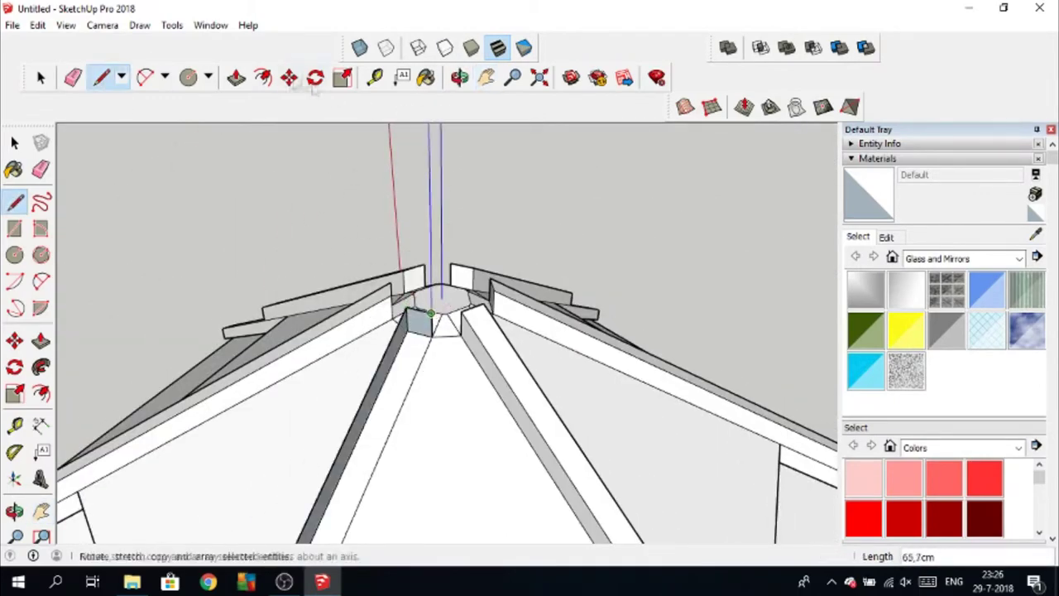
{"action": "left_click", "coordinate": [486, 77]}
{"action": "left_click", "coordinate": [101, 77]}
{"action": "left_click", "coordinate": [370, 300]}
{"action": "left_click", "coordinate": [486, 77]}
{"action": "left_click_drag", "start_coordinate": [373, 249], "coordinate": [269, 347]}
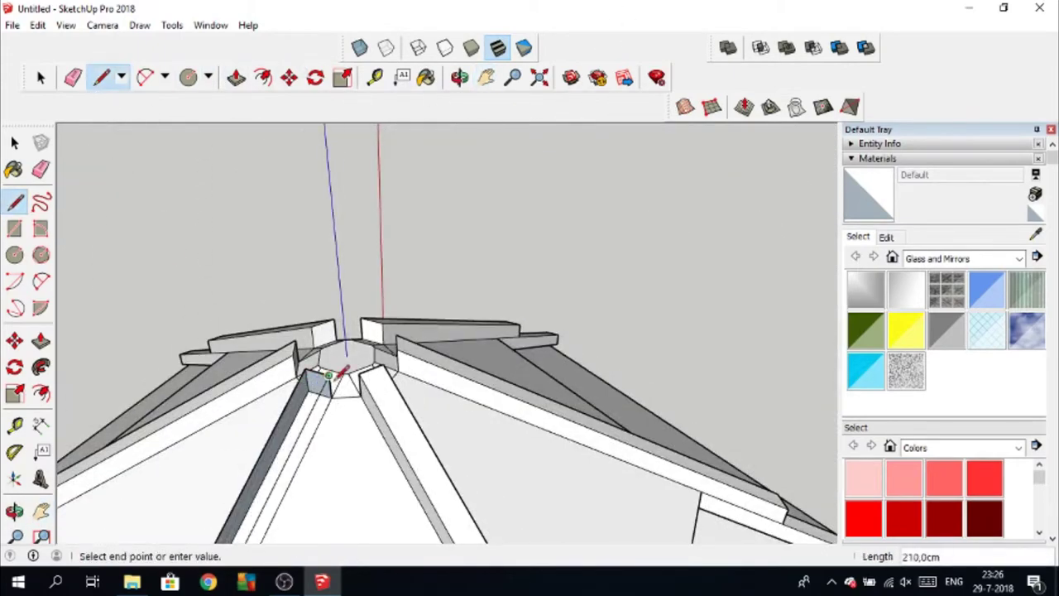
{"action": "key", "text": "Escape"}
Step: From an overhead view, draw a line from one hub corner to the opposite corner
{"action": "middle_click_drag", "start_coordinate": [378, 447], "coordinate": [381, 409]}
{"action": "mouse_move", "coordinate": [370, 374]}
{"action": "middle_mouse_down"}
{"action": "mouse_move", "coordinate": [260, 406]}
{"action": "mouse_move", "coordinate": [402, 319]}
{"action": "mouse_move", "coordinate": [359, 378]}
{"action": "mouse_move", "coordinate": [370, 261]}
{"action": "mouse_move", "coordinate": [303, 284]}
{"action": "middle_mouse_up"}
{"action": "mouse_move", "coordinate": [433, 229]}
{"action": "middle_mouse_down"}
{"action": "mouse_move", "coordinate": [548, 208]}
{"action": "mouse_move", "coordinate": [562, 217]}
{"action": "mouse_move", "coordinate": [514, 233]}
{"action": "middle_mouse_up"}
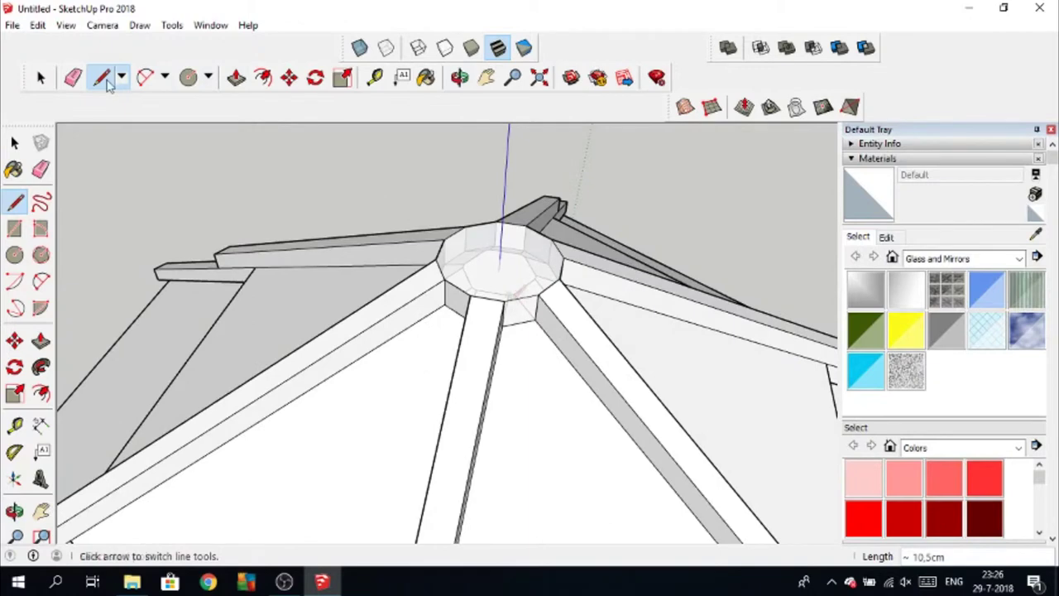
{"action": "left_click", "coordinate": [525, 225]}
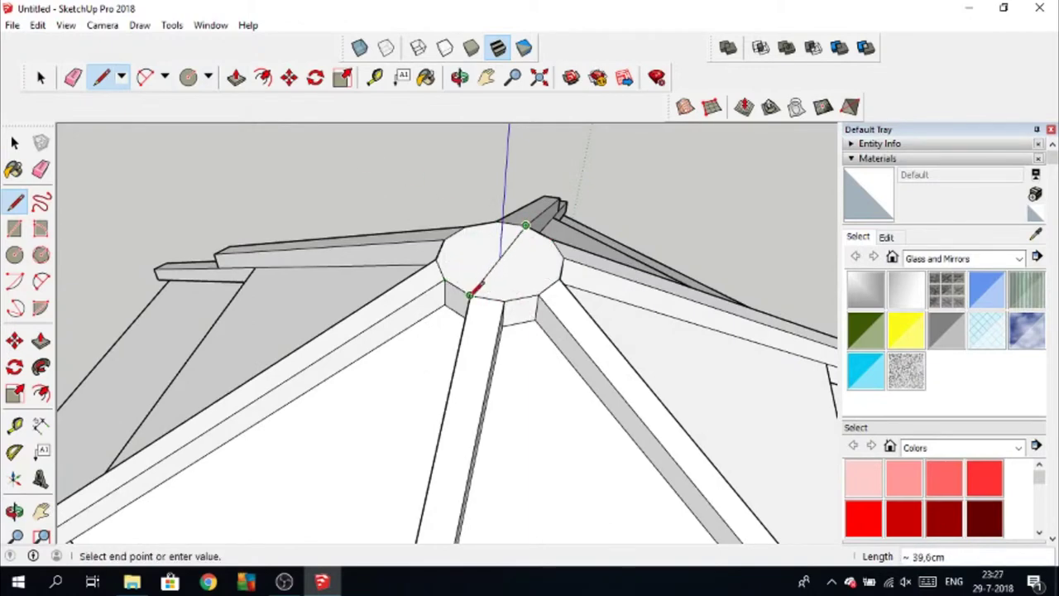
{"action": "left_click", "coordinate": [469, 294]}
Step: Draw a 5 cm radius circle centred on the apex hub
{"action": "mouse_move", "coordinate": [551, 288]}
{"action": "middle_mouse_down"}
{"action": "mouse_move", "coordinate": [449, 323]}
{"action": "mouse_move", "coordinate": [338, 176]}
{"action": "middle_mouse_up"}
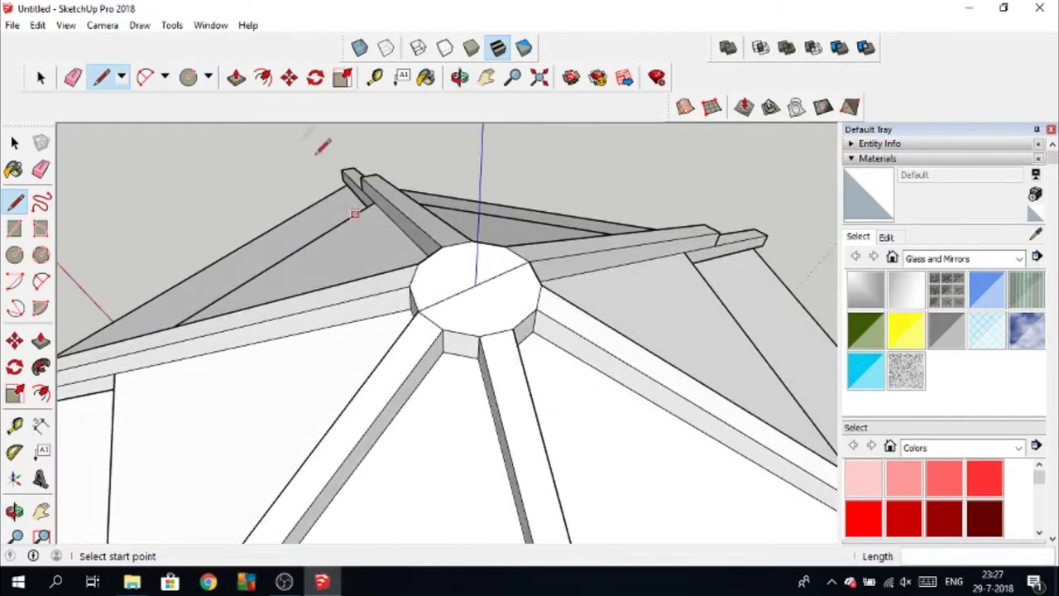
{"action": "left_click", "coordinate": [208, 77]}
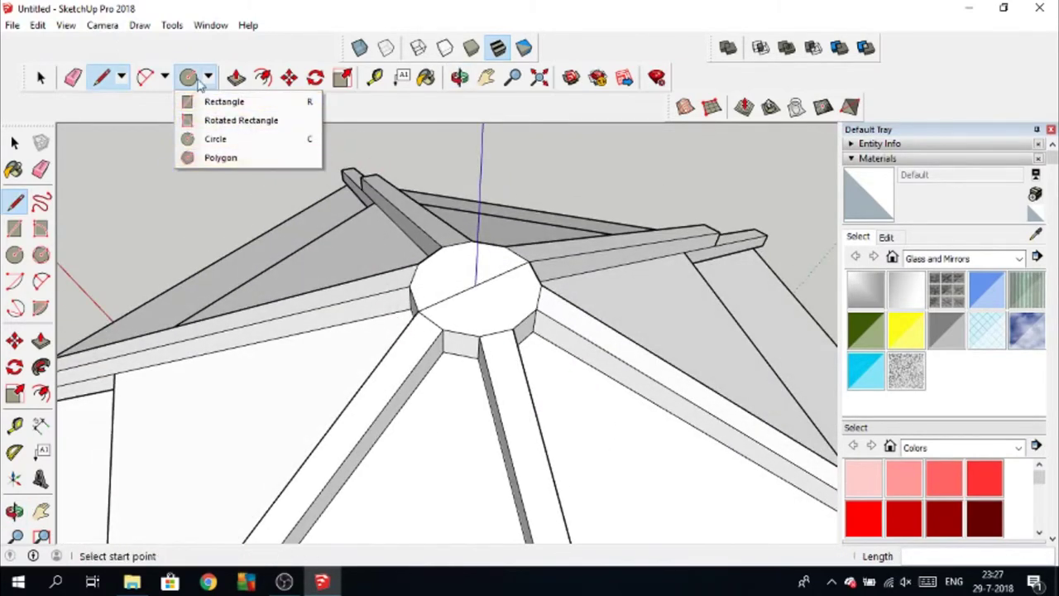
{"action": "left_click", "coordinate": [190, 85]}
{"action": "left_click", "coordinate": [475, 284]}
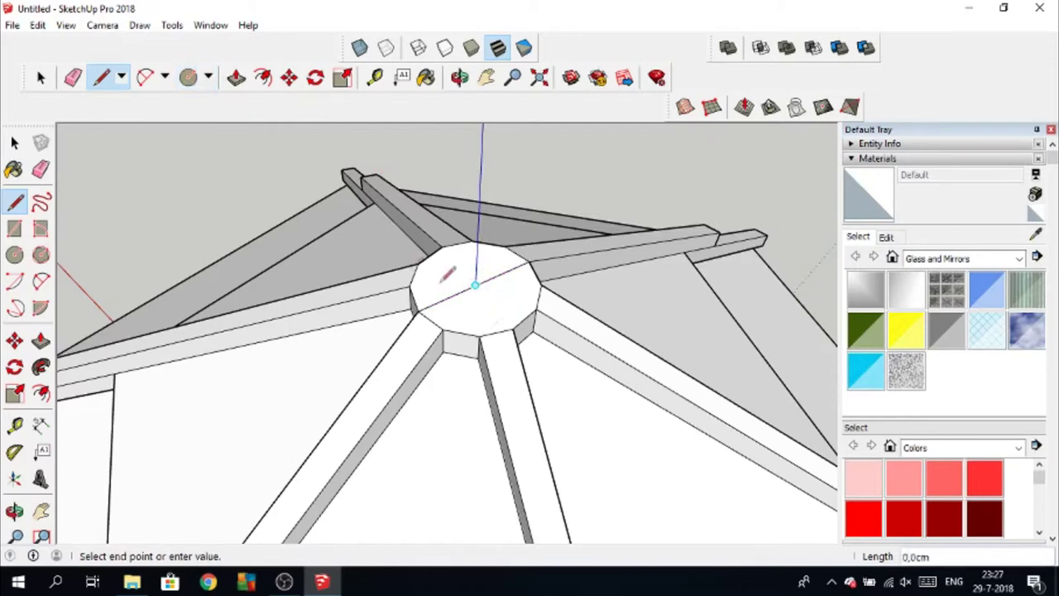
{"action": "left_click", "coordinate": [190, 83]}
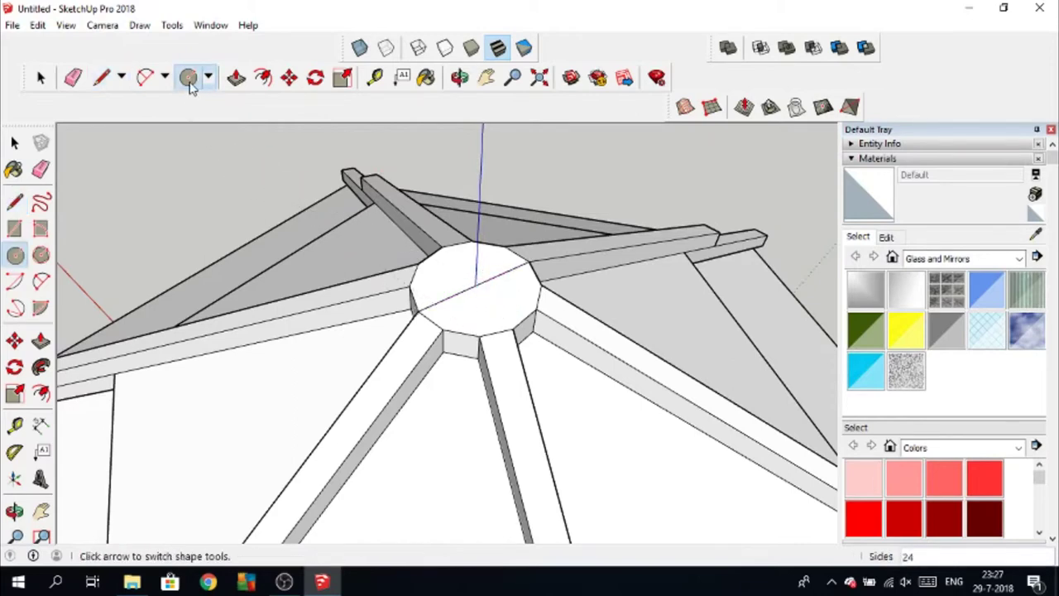
{"action": "left_click", "coordinate": [475, 285]}
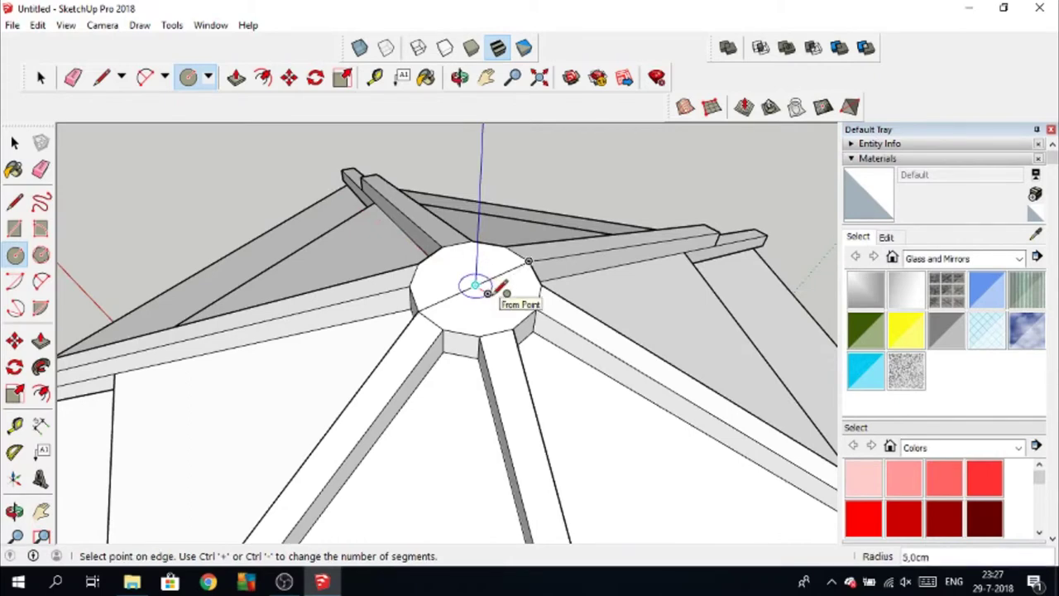
{"action": "left_click", "coordinate": [495, 292]}
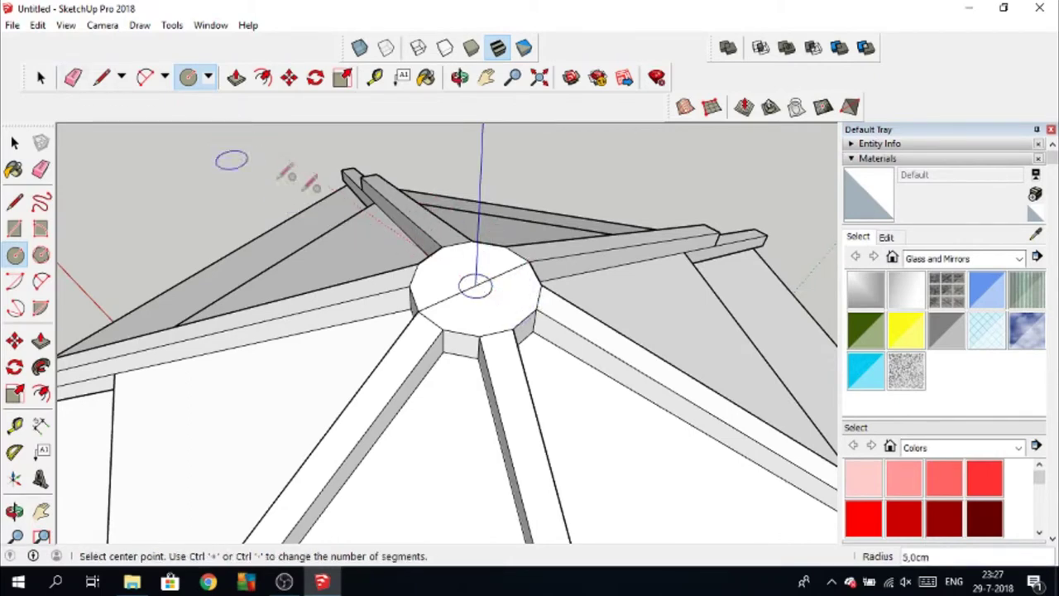
{"action": "scroll", "coordinate": [289, 176], "scroll_direction": "down", "scroll_amount": 2}
{"action": "scroll", "coordinate": [296, 171], "scroll_direction": "down", "scroll_amount": 2}
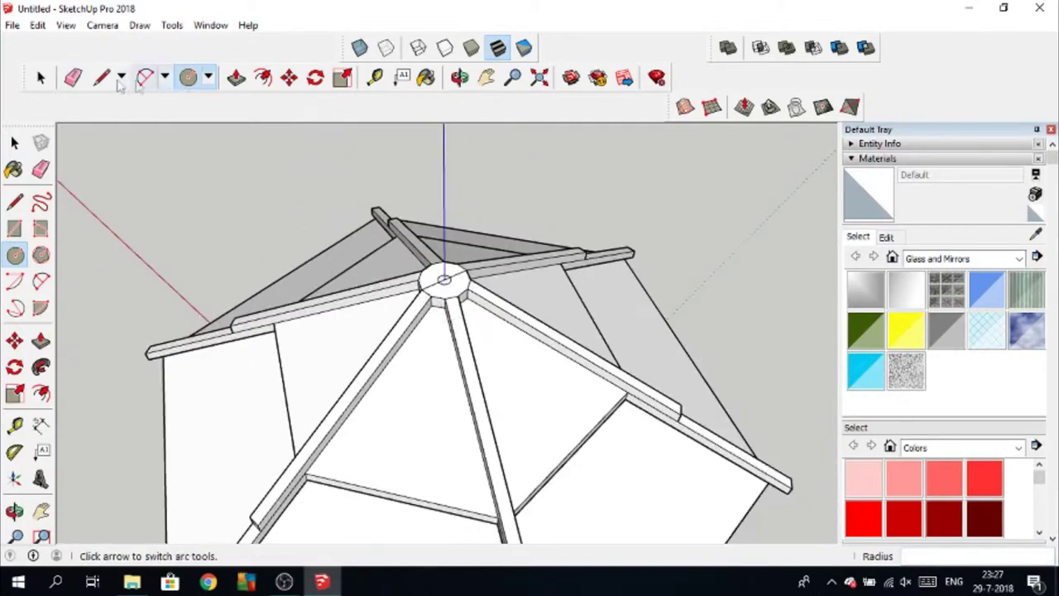
Step: Erase stray edges and push/pull the circle 30 cm upward into a post
{"action": "left_click", "coordinate": [73, 77]}
{"action": "scroll", "coordinate": [450, 283], "scroll_direction": "up", "scroll_amount": 2}
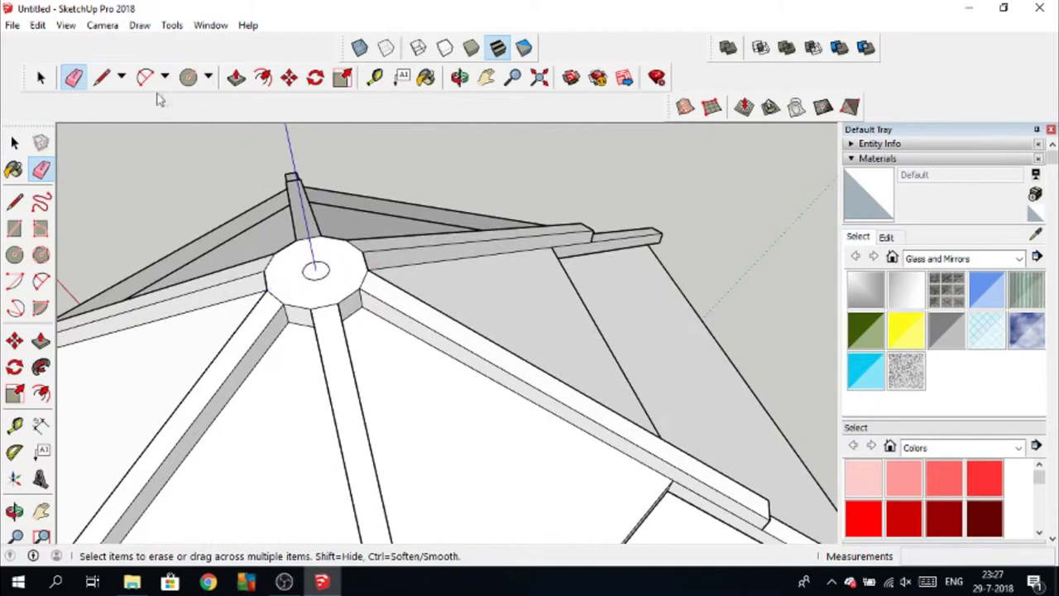
{"action": "left_click", "coordinate": [236, 77]}
{"action": "middle_click_drag", "start_coordinate": [402, 378], "coordinate": [521, 305]}
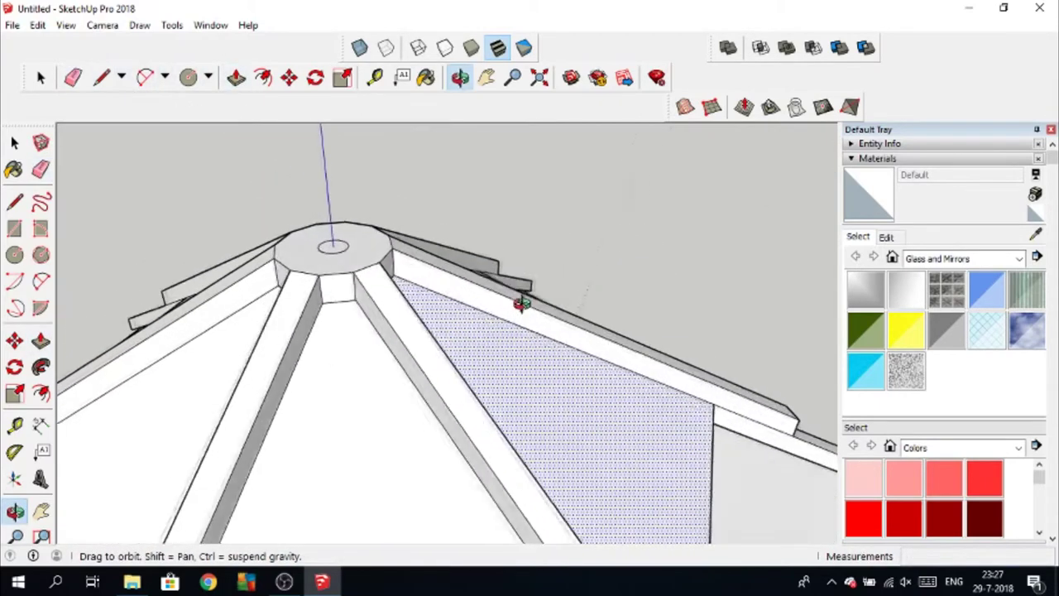
{"action": "left_click", "coordinate": [332, 245]}
{"action": "type", "text": "30"}
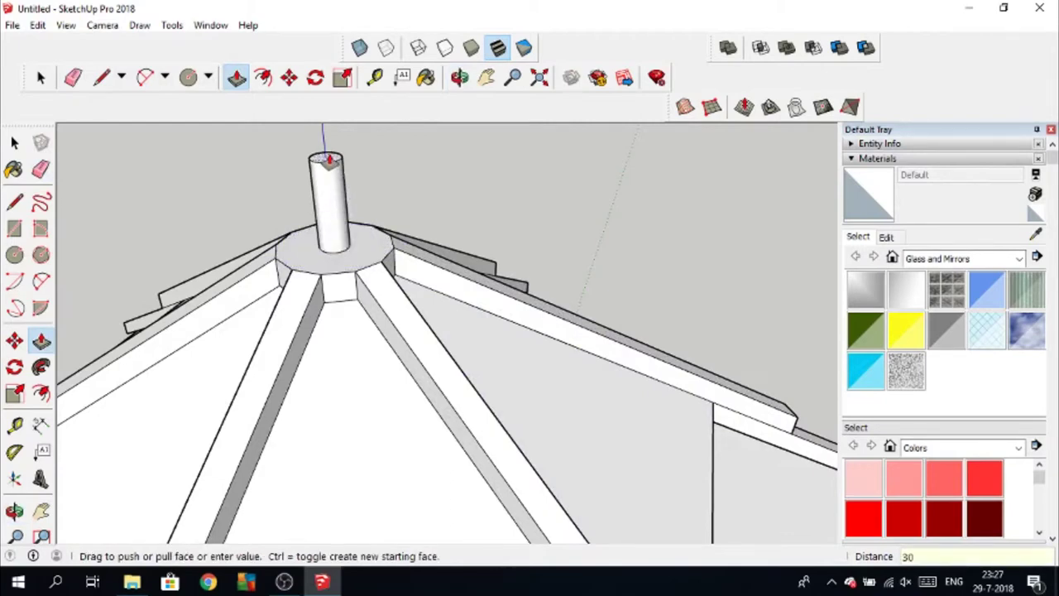
{"action": "left_click", "coordinate": [328, 160]}
{"action": "scroll", "coordinate": [418, 348], "scroll_direction": "down", "scroll_amount": 8}
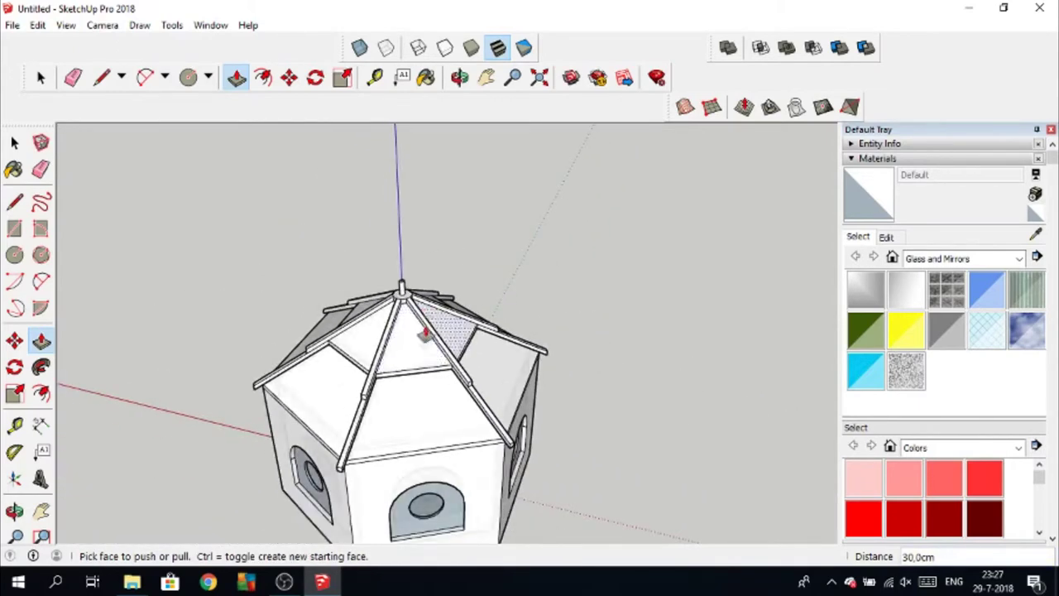
Step: Bring the roof-top post into view and begin a line on its top
{"action": "middle_click_drag", "start_coordinate": [419, 387], "coordinate": [598, 286]}
{"action": "scroll", "coordinate": [444, 355], "scroll_direction": "up", "scroll_amount": 3}
{"action": "scroll", "coordinate": [449, 409], "scroll_direction": "up", "scroll_amount": 2}
{"action": "middle_click_drag", "start_coordinate": [449, 409], "coordinate": [333, 402]}
{"action": "key", "text": "c"}
{"action": "scroll", "coordinate": [567, 201], "scroll_direction": "up", "scroll_amount": 2}
{"action": "scroll", "coordinate": [402, 236], "scroll_direction": "up", "scroll_amount": 2}
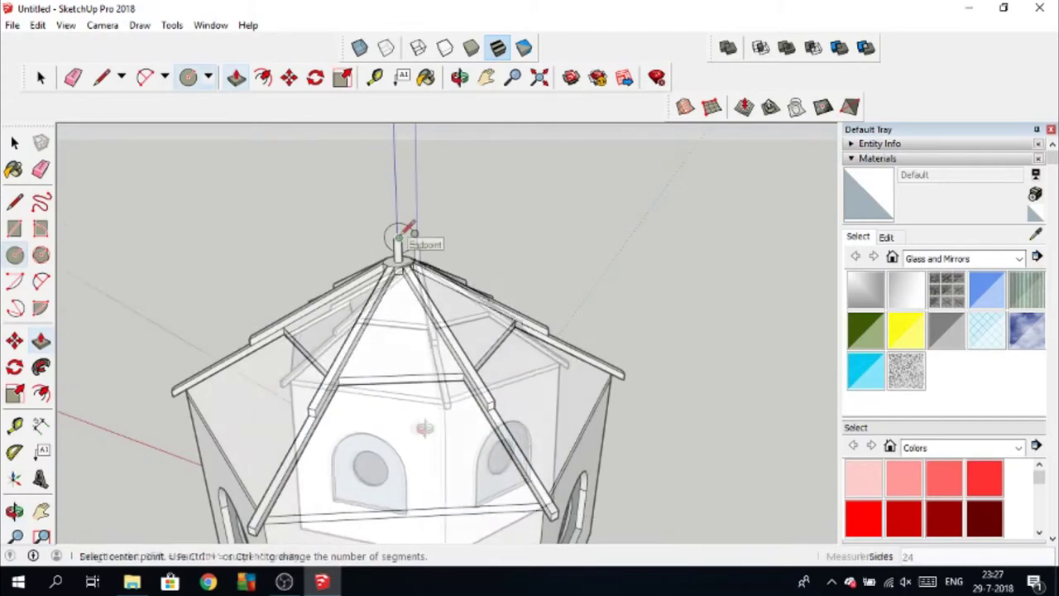
{"action": "scroll", "coordinate": [453, 271], "scroll_direction": "up", "scroll_amount": 2}
{"action": "middle_click_drag", "start_coordinate": [453, 270], "coordinate": [356, 294]}
{"action": "key", "text": "l"}
{"action": "left_click", "coordinate": [348, 293]}
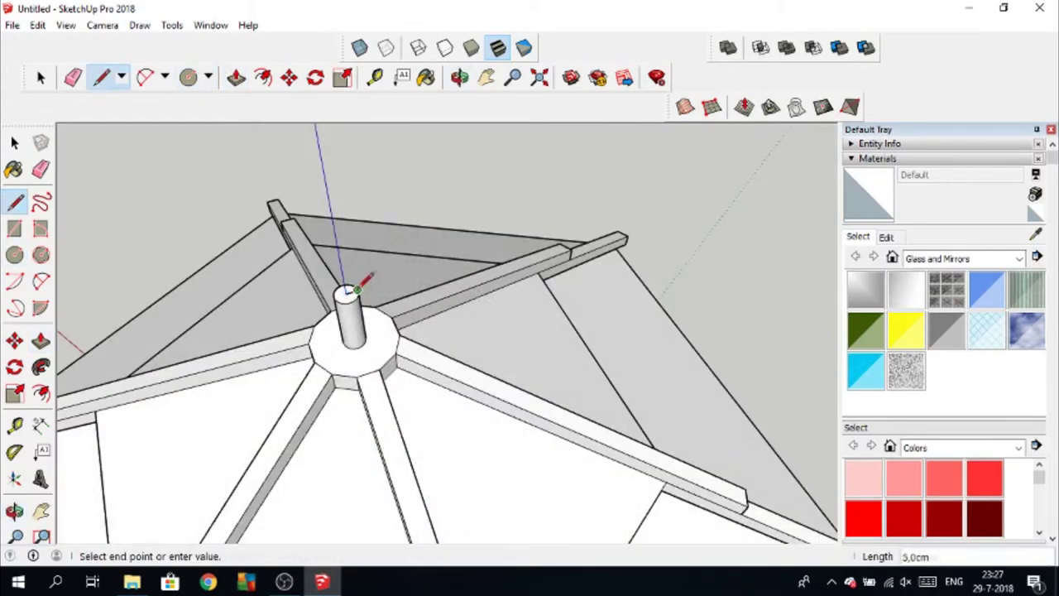
{"action": "key", "text": "Escape"}
Step: Draw a vertical line up from the post's top centre, entering its length in cm
{"action": "middle_click_drag", "start_coordinate": [378, 303], "coordinate": [447, 239]}
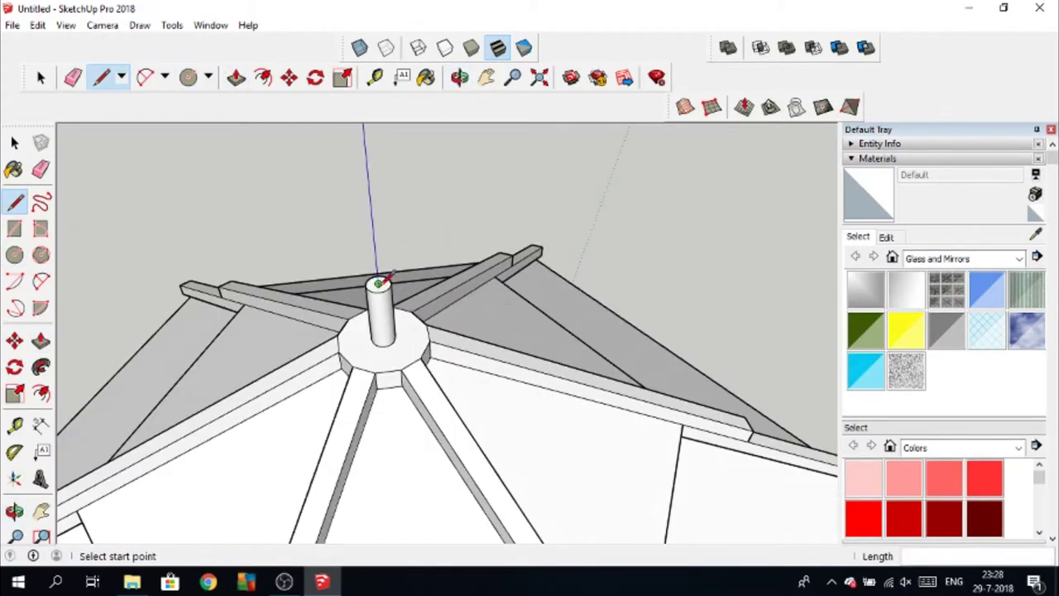
{"action": "left_click", "coordinate": [378, 283]}
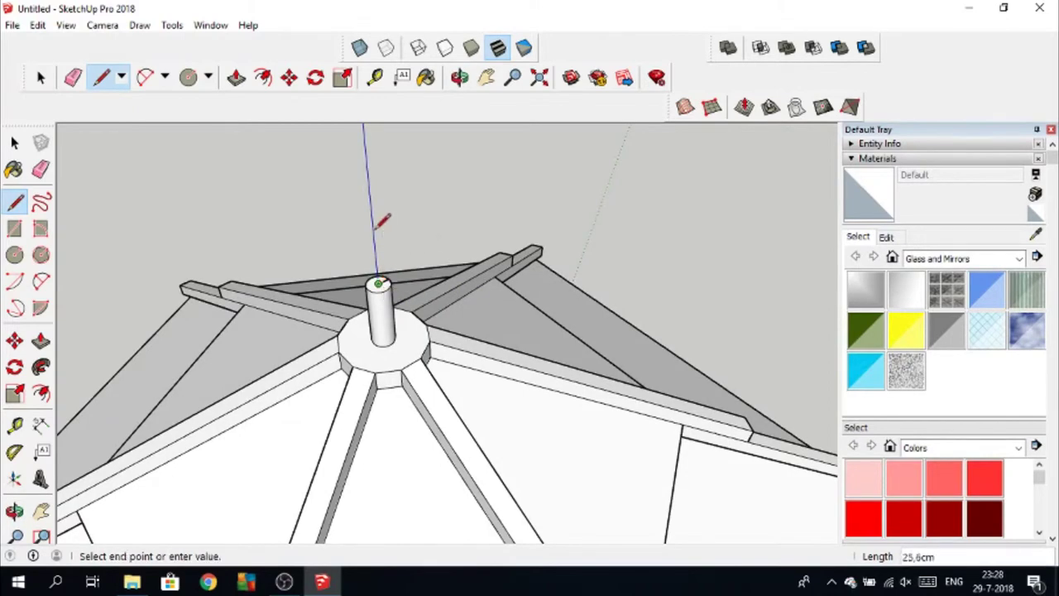
{"action": "type", "text": "60cm"}
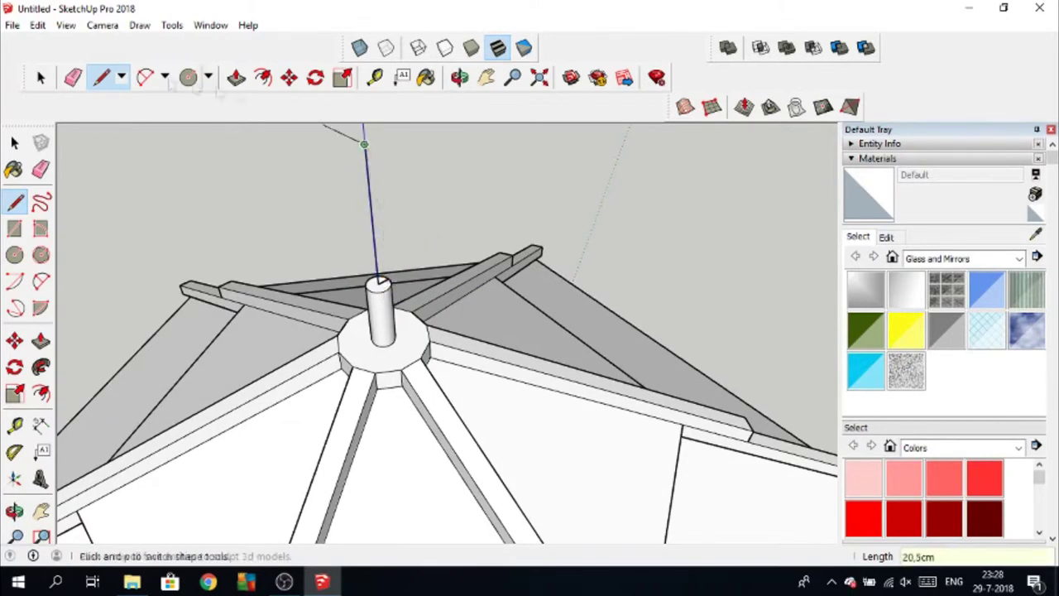
{"action": "key", "text": "Return"}
{"action": "key", "text": "e"}
{"action": "mouse_move", "coordinate": [350, 284]}
{"action": "middle_mouse_down"}
{"action": "mouse_move", "coordinate": [425, 229]}
{"action": "mouse_move", "coordinate": [537, 402]}
{"action": "middle_mouse_up"}
Step: Draw a 2-point arc forming a half-disc against the vertical line
{"action": "left_click", "coordinate": [145, 77]}
{"action": "left_click", "coordinate": [393, 403]}
{"action": "left_click", "coordinate": [386, 264]}
{"action": "left_click", "coordinate": [351, 309]}
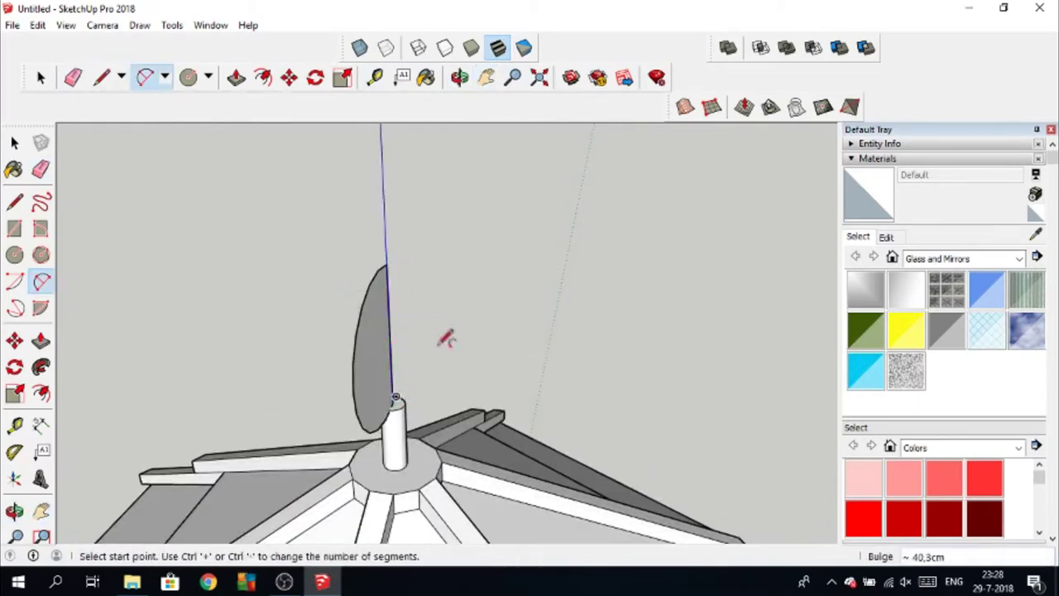
{"action": "middle_click_drag", "start_coordinate": [444, 335], "coordinate": [288, 268]}
Step: Move the half-disc up the vertical axis above the post
{"action": "key", "text": "m"}
{"action": "left_click", "coordinate": [239, 256]}
{"action": "left_click", "coordinate": [243, 217]}
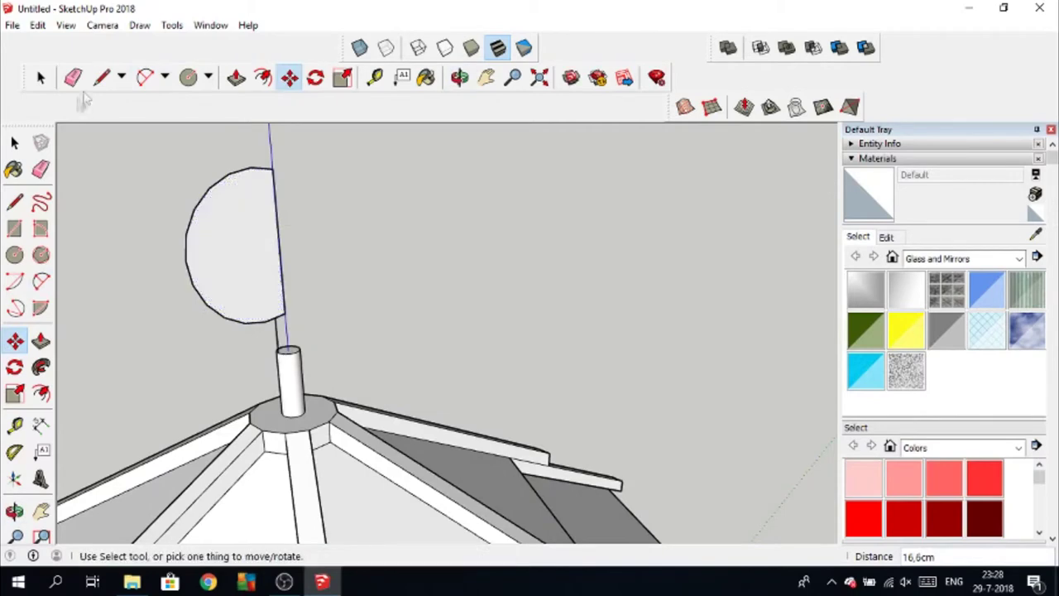
{"action": "key", "text": "e"}
{"action": "scroll", "coordinate": [346, 319], "scroll_direction": "up", "scroll_amount": 2}
Step: Draw a line joining the post's top centre to the half-disc's end
{"action": "key", "text": "l"}
{"action": "left_click", "coordinate": [258, 309]}
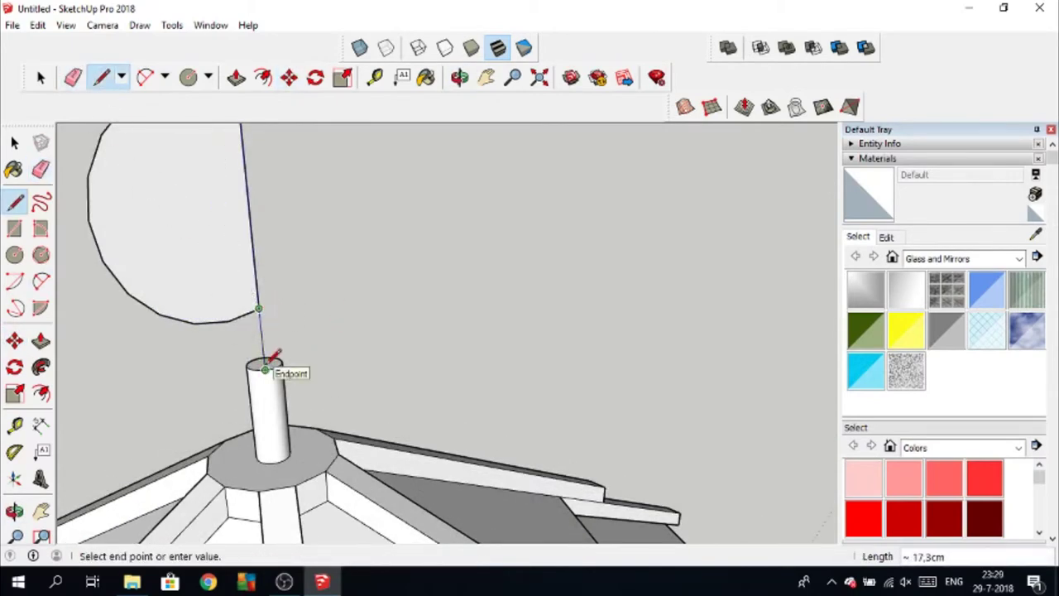
{"action": "key", "text": "Escape"}
{"action": "scroll", "coordinate": [279, 350], "scroll_direction": "up", "scroll_amount": 2}
{"action": "left_click", "coordinate": [261, 356]}
{"action": "left_click", "coordinate": [248, 217]}
{"action": "scroll", "coordinate": [331, 265], "scroll_direction": "down", "scroll_amount": 3}
Step: Erase the half-disc's straight edge and draw an arc that closes the curve into a circle
{"action": "key", "text": "e"}
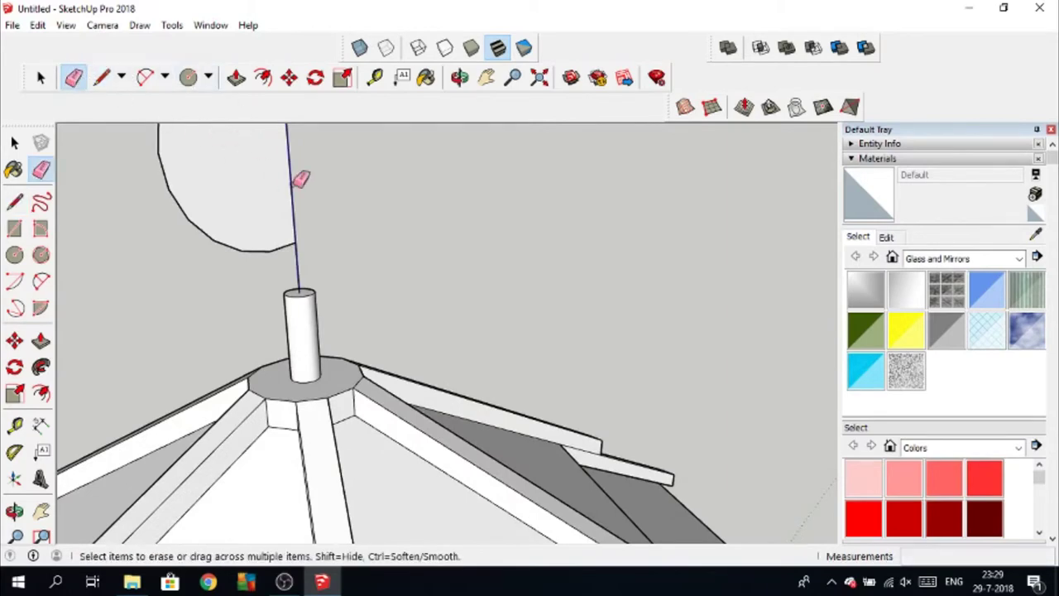
{"action": "left_click", "coordinate": [293, 186]}
{"action": "middle_click_drag", "start_coordinate": [377, 194], "coordinate": [397, 257], "text": "shift"}
{"action": "left_click", "coordinate": [145, 76]}
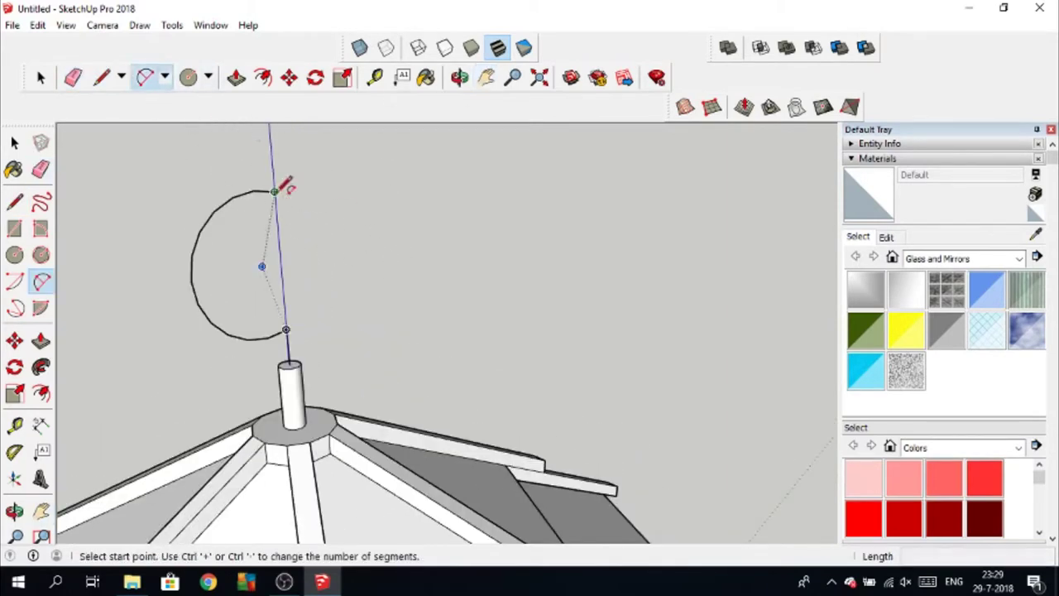
{"action": "left_click", "coordinate": [274, 191]}
{"action": "left_click", "coordinate": [286, 329]}
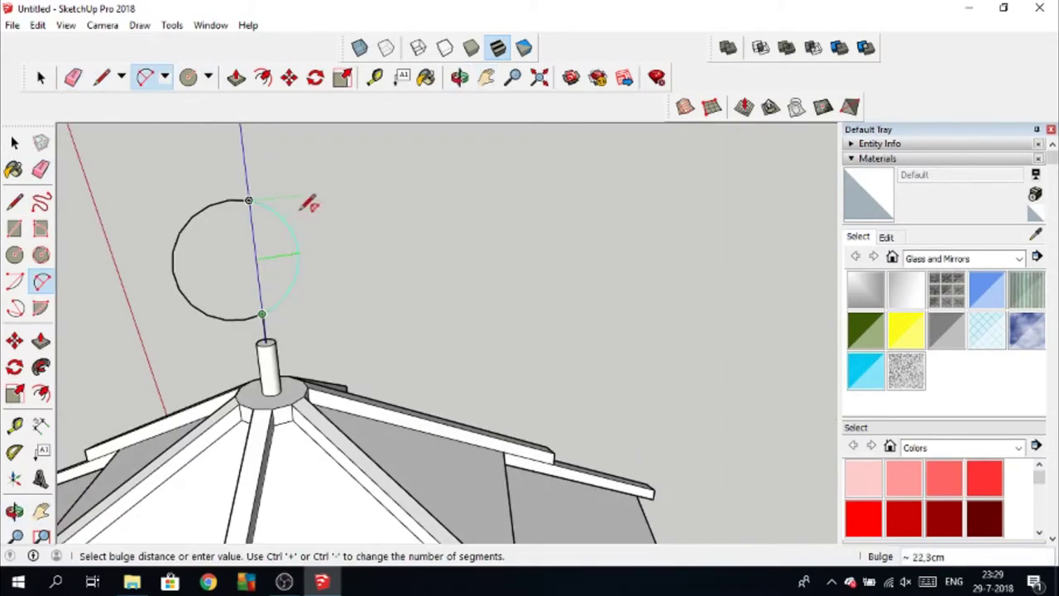
{"action": "left_click", "coordinate": [305, 206]}
Step: Draw a radius line across the circle, then erase it to leave an open hook curve
{"action": "key", "text": "l"}
{"action": "left_click", "coordinate": [303, 252]}
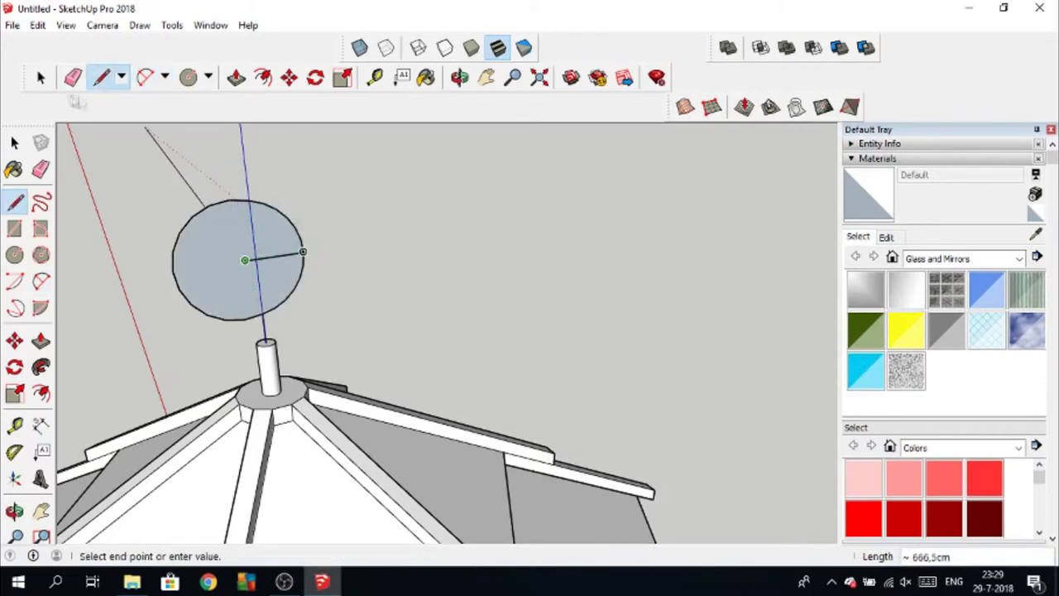
{"action": "left_click", "coordinate": [245, 260]}
{"action": "key", "text": "e"}
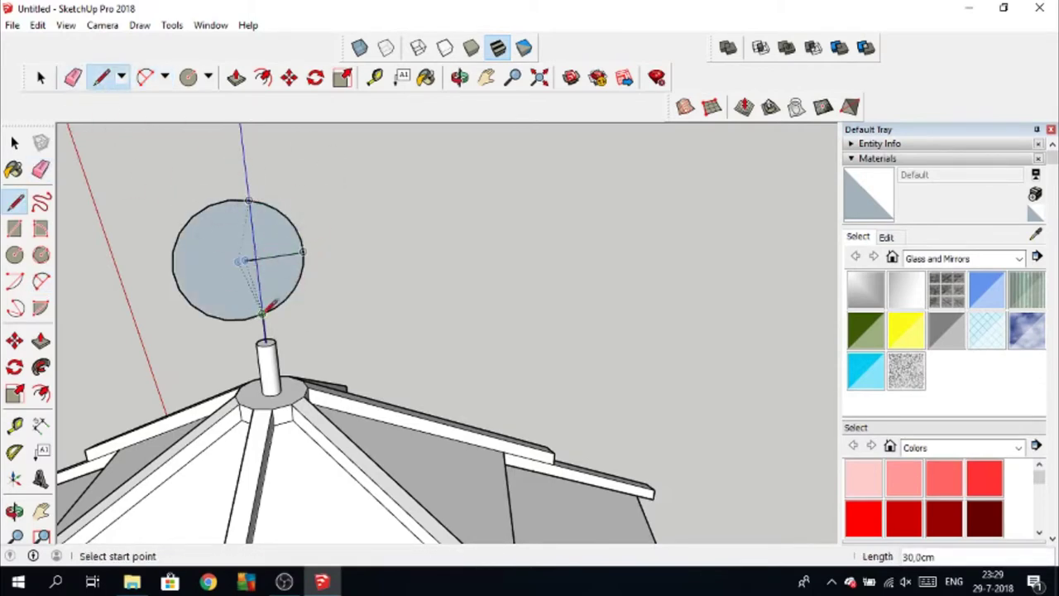
{"action": "key", "text": "e"}
{"action": "left_click", "coordinate": [272, 253]}
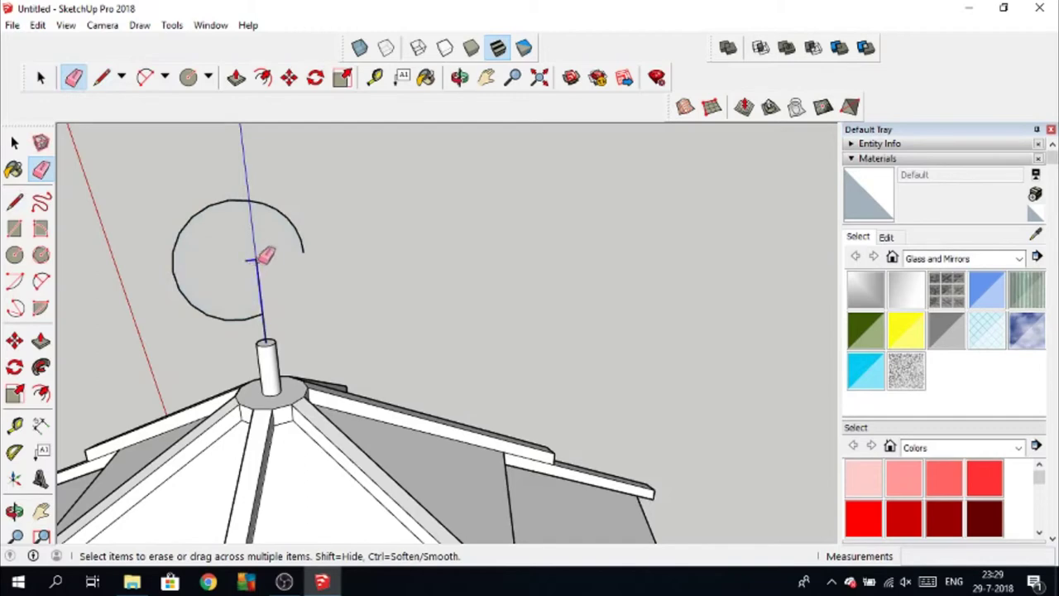
{"action": "key", "text": "l"}
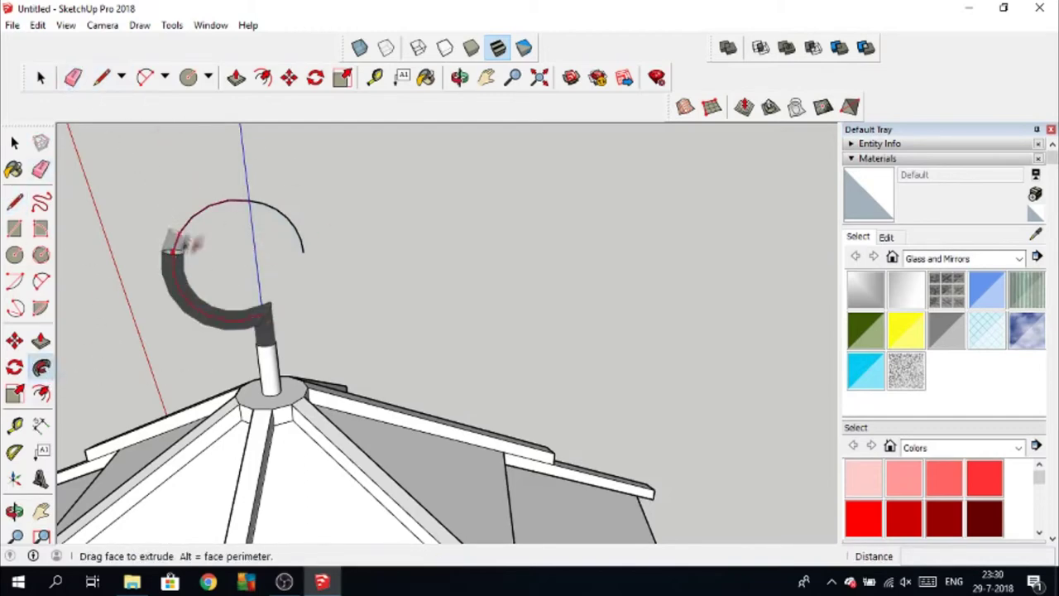
Step: Sweep the small profile circle along the curve with Follow Me to form the hook tube
{"action": "left_click_drag", "start_coordinate": [298, 219], "coordinate": [331, 267]}
{"action": "scroll", "coordinate": [331, 267], "scroll_direction": "up", "scroll_amount": 2}
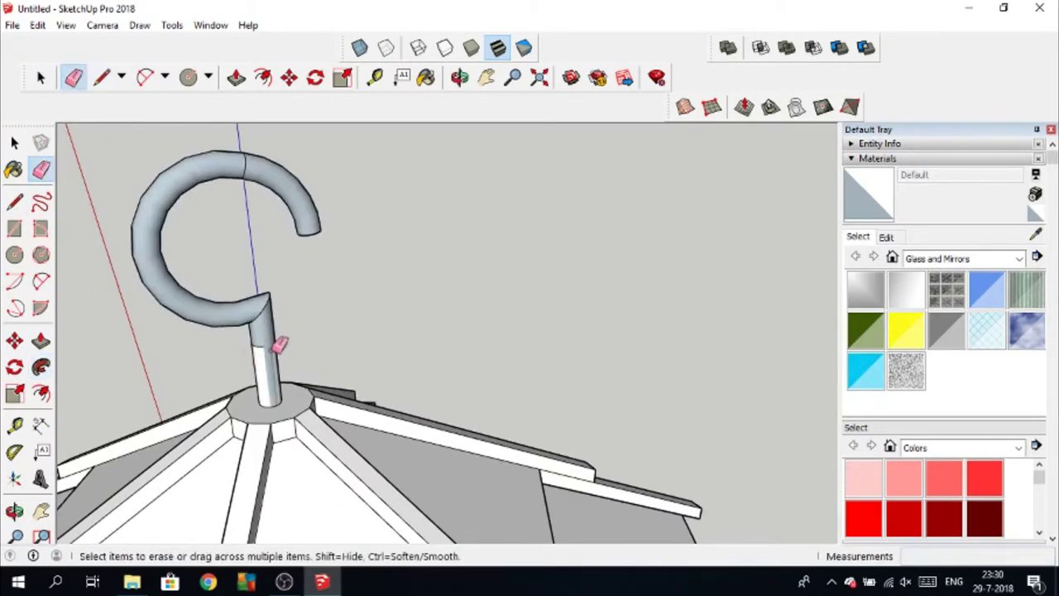
{"action": "scroll", "coordinate": [278, 342], "scroll_direction": "down", "scroll_amount": 5}
{"action": "middle_click_drag", "start_coordinate": [331, 284], "coordinate": [539, 428]}
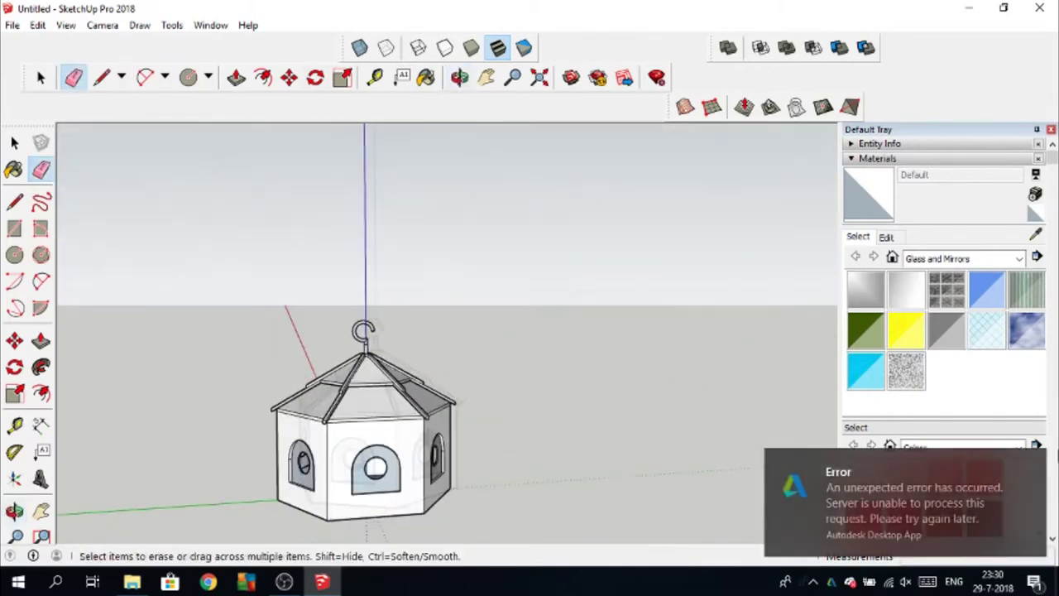
{"action": "scroll", "coordinate": [496, 454], "scroll_direction": "up", "scroll_amount": 1}
{"action": "scroll", "coordinate": [497, 454], "scroll_direction": "up", "scroll_amount": 2}
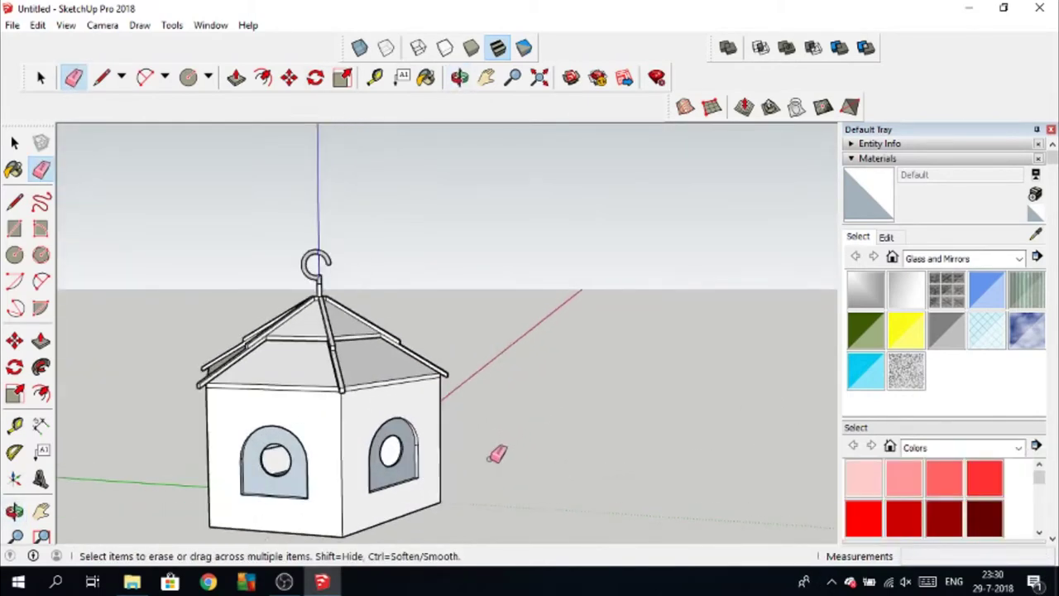
{"action": "scroll", "coordinate": [496, 455], "scroll_direction": "up", "scroll_amount": 2}
{"action": "left_click", "coordinate": [1018, 259]}
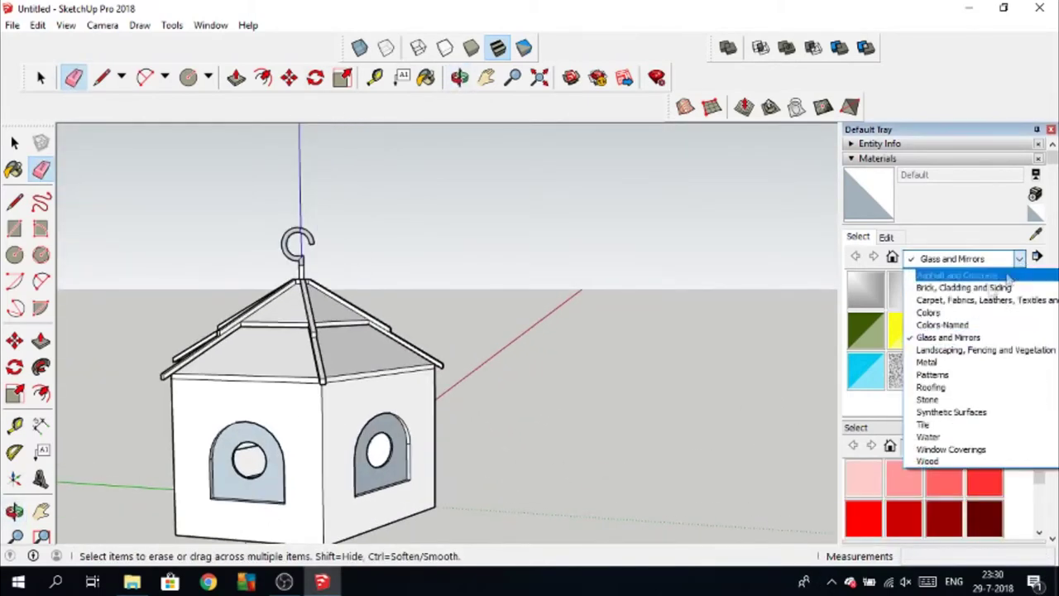
Step: Choose Color H04 from the Colors collection and paint the birdhouse walls cyan
{"action": "left_click", "coordinate": [949, 314]}
{"action": "scroll", "coordinate": [956, 359], "scroll_direction": "down", "scroll_amount": 3}
{"action": "scroll", "coordinate": [960, 361], "scroll_direction": "down", "scroll_amount": 3}
{"action": "scroll", "coordinate": [963, 360], "scroll_direction": "up", "scroll_amount": 2}
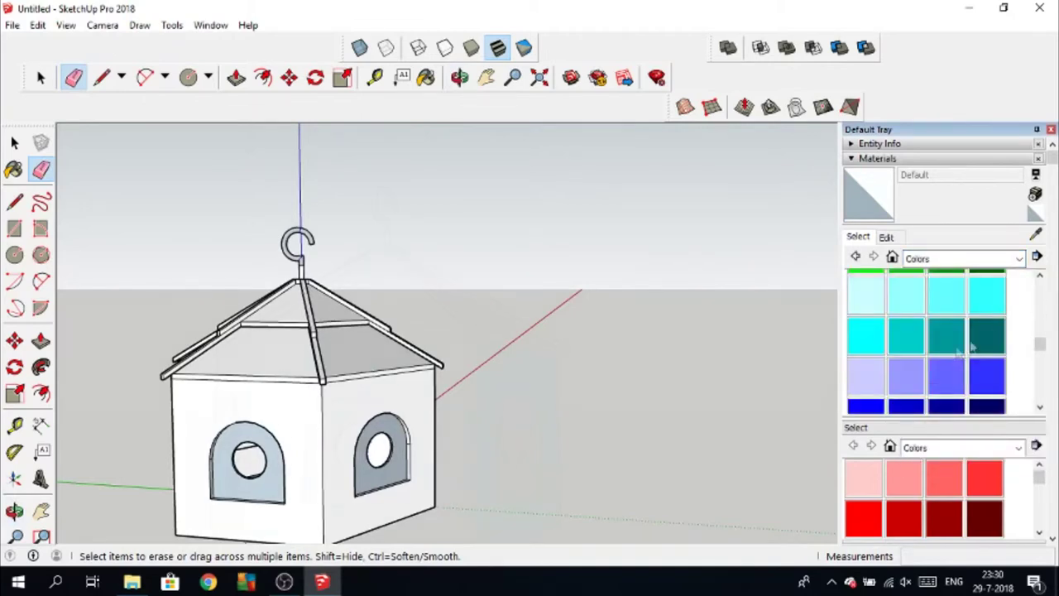
{"action": "left_click", "coordinate": [989, 300]}
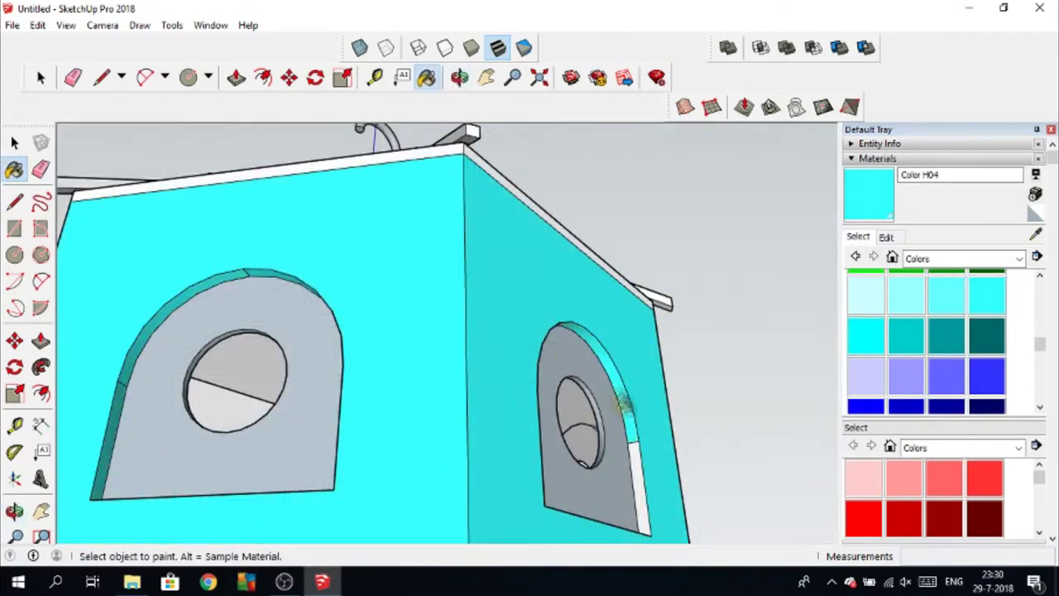
Step: Paint the left window's arch edge dark teal
{"action": "middle_click_drag", "start_coordinate": [621, 408], "coordinate": [638, 429]}
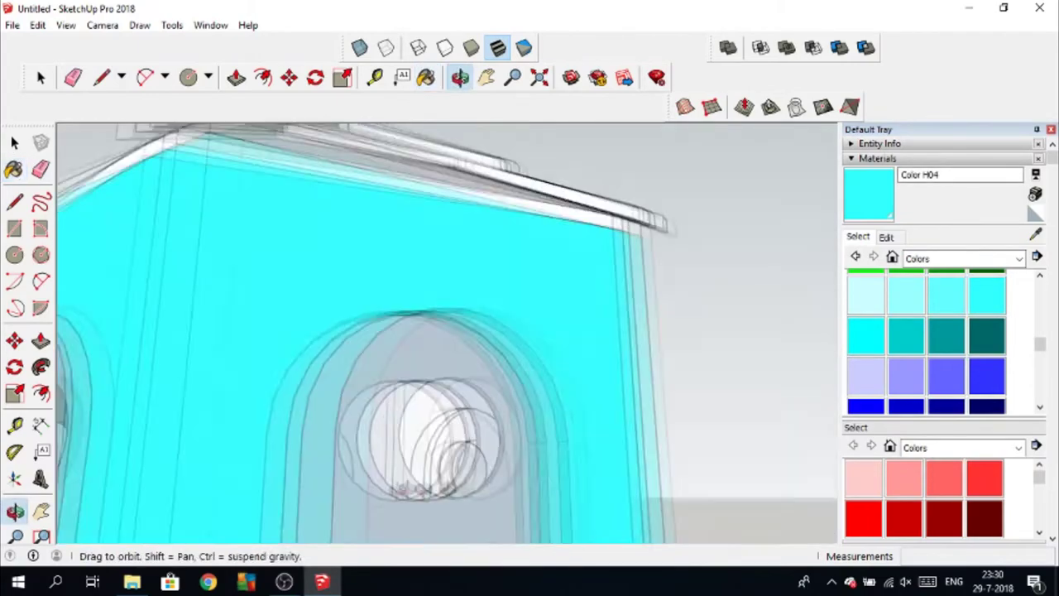
{"action": "left_click", "coordinate": [485, 77]}
{"action": "left_click_drag", "start_coordinate": [496, 359], "coordinate": [370, 469]}
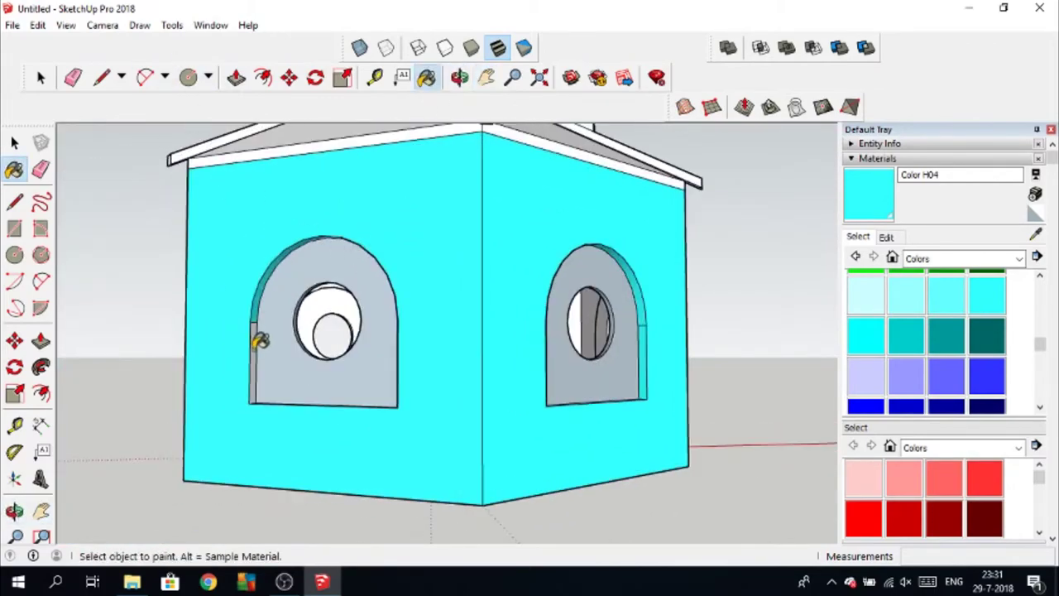
{"action": "mouse_move", "coordinate": [259, 341]}
{"action": "middle_mouse_down"}
{"action": "mouse_move", "coordinate": [248, 339]}
{"action": "mouse_move", "coordinate": [272, 461]}
{"action": "mouse_move", "coordinate": [633, 302]}
{"action": "middle_mouse_up"}
{"action": "middle_click_drag", "start_coordinate": [236, 281], "coordinate": [367, 449]}
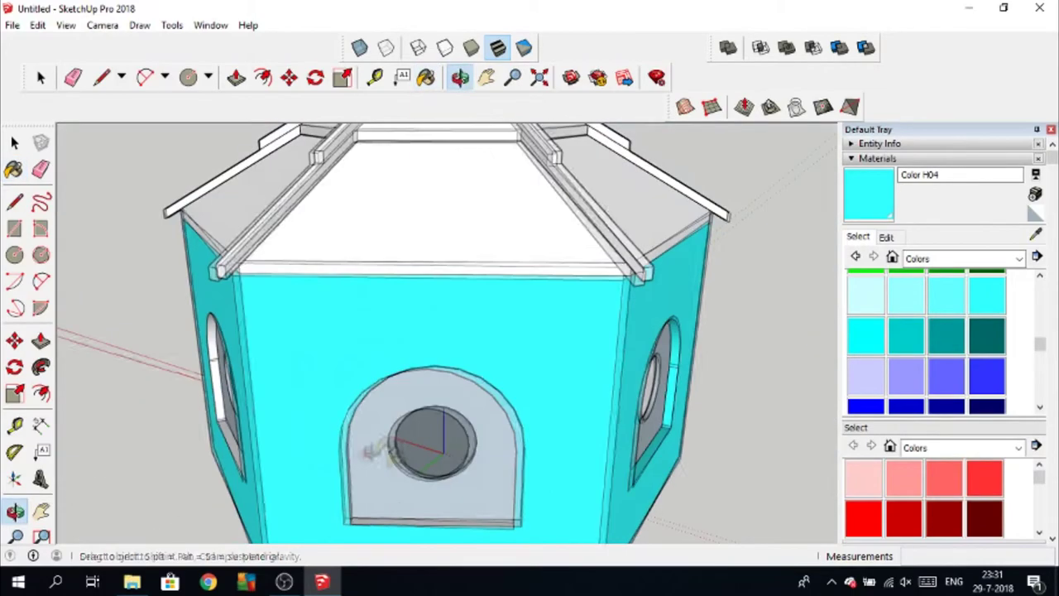
{"action": "middle_click_drag", "start_coordinate": [421, 496], "coordinate": [659, 344]}
{"action": "left_click", "coordinate": [240, 294]}
Step: Orbit to a corner-on view and start a Push/Pull on the roof edge face
{"action": "mouse_move", "coordinate": [240, 294]}
{"action": "middle_mouse_down"}
{"action": "mouse_move", "coordinate": [397, 488]}
{"action": "mouse_move", "coordinate": [677, 334]}
{"action": "middle_mouse_up"}
{"action": "mouse_move", "coordinate": [248, 319]}
{"action": "middle_mouse_down"}
{"action": "mouse_move", "coordinate": [492, 485]}
{"action": "mouse_move", "coordinate": [633, 352]}
{"action": "mouse_move", "coordinate": [257, 281]}
{"action": "middle_mouse_up"}
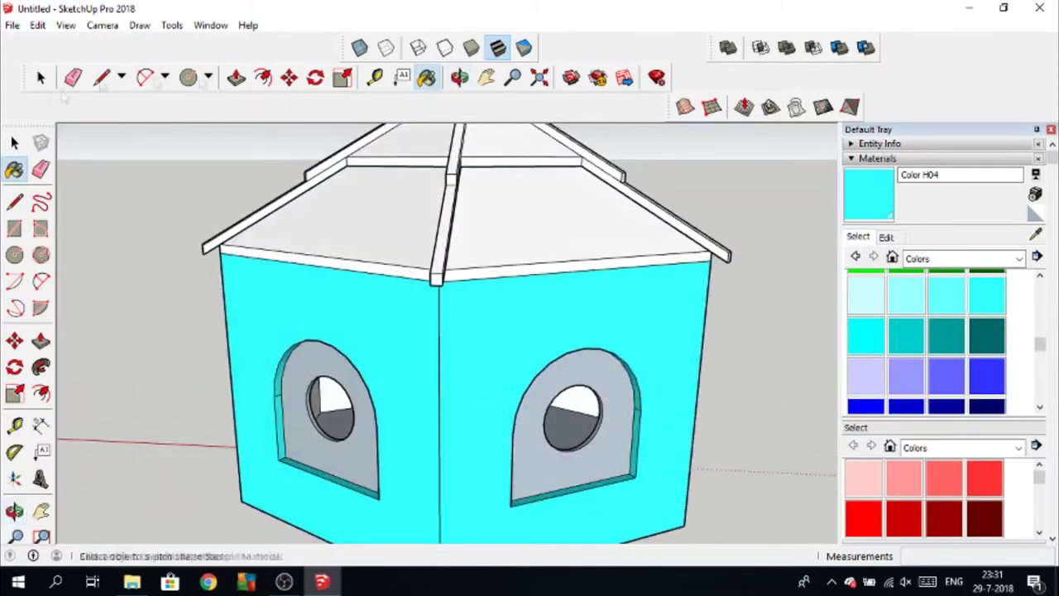
{"action": "key", "text": "p"}
{"action": "left_click", "coordinate": [252, 276]}
Step: Leave the roof edge unchanged and select Roofing Shingles GAF Estates from the Roofing collection
{"action": "left_click", "coordinate": [263, 280]}
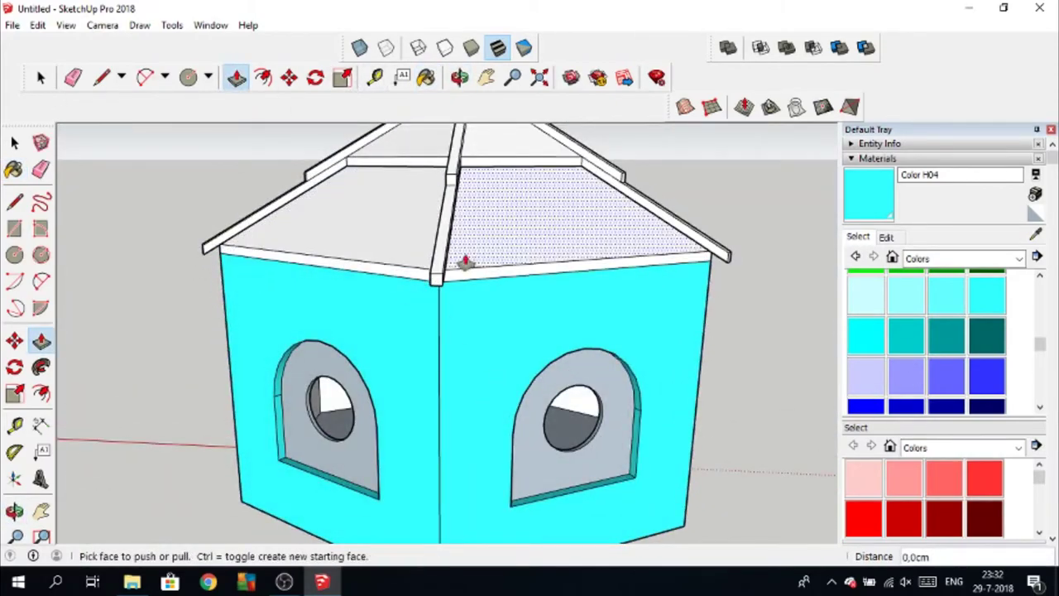
{"action": "scroll", "coordinate": [947, 331], "scroll_direction": "down", "scroll_amount": 3}
{"action": "scroll", "coordinate": [951, 336], "scroll_direction": "down", "scroll_amount": 2}
{"action": "scroll", "coordinate": [946, 328], "scroll_direction": "up", "scroll_amount": 1}
{"action": "scroll", "coordinate": [956, 336], "scroll_direction": "up", "scroll_amount": 3}
{"action": "scroll", "coordinate": [926, 341], "scroll_direction": "up", "scroll_amount": 3}
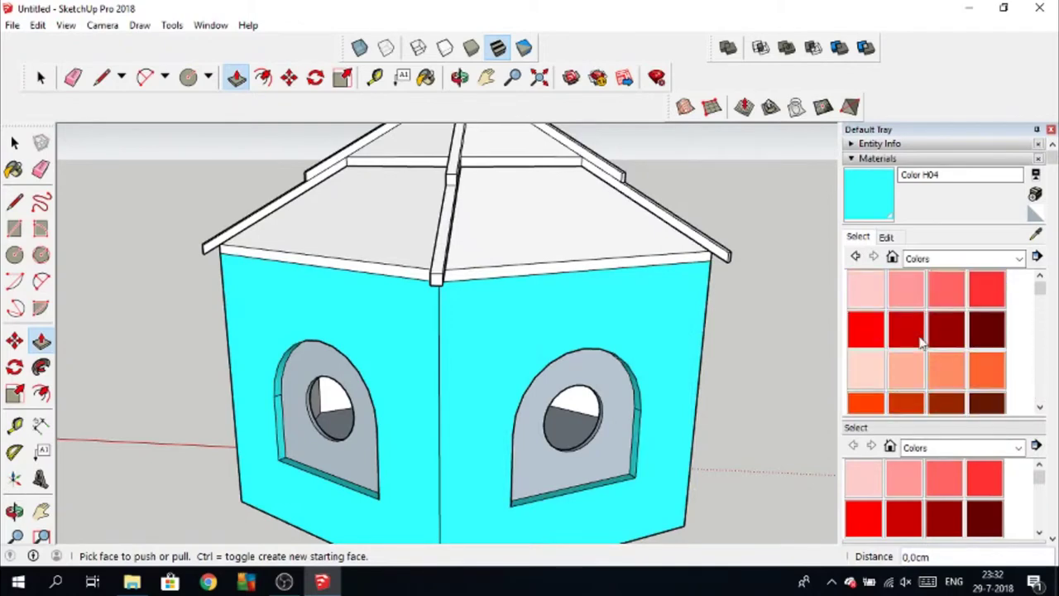
{"action": "left_click", "coordinate": [1018, 258]}
{"action": "left_click", "coordinate": [963, 463]}
{"action": "left_click", "coordinate": [1020, 258]}
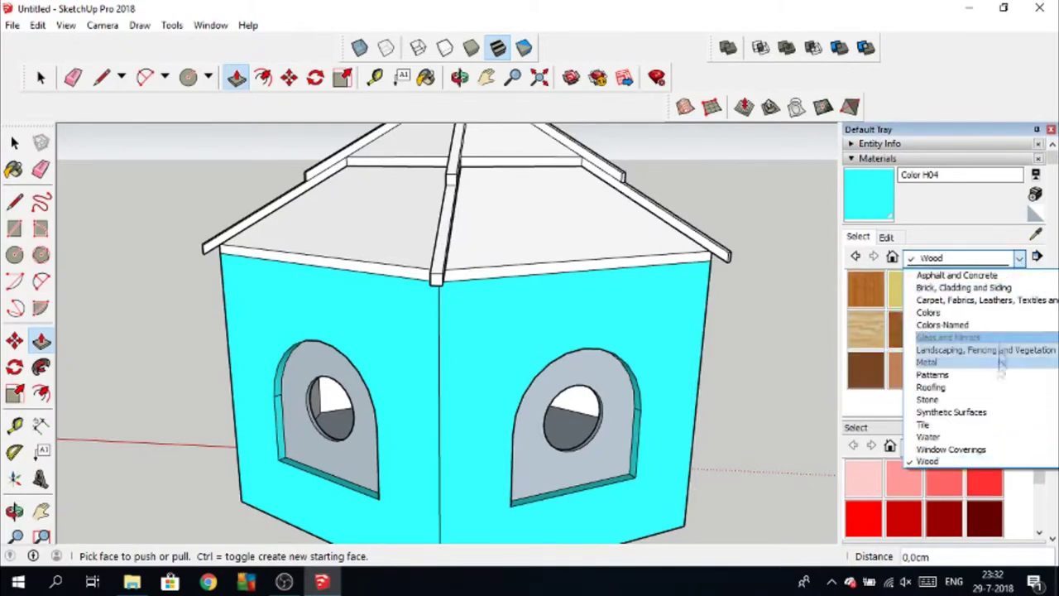
{"action": "left_click", "coordinate": [951, 387]}
{"action": "left_click", "coordinate": [1026, 289]}
Step: Paint the first roof panels with the Roofing Shingles GAF Estates material
{"action": "left_click", "coordinate": [562, 207]}
{"action": "left_click", "coordinate": [406, 210]}
{"action": "mouse_move", "coordinate": [407, 210]}
{"action": "middle_mouse_down"}
{"action": "mouse_move", "coordinate": [471, 190]}
{"action": "mouse_move", "coordinate": [467, 199]}
{"action": "middle_mouse_up"}
{"action": "left_click", "coordinate": [485, 177]}
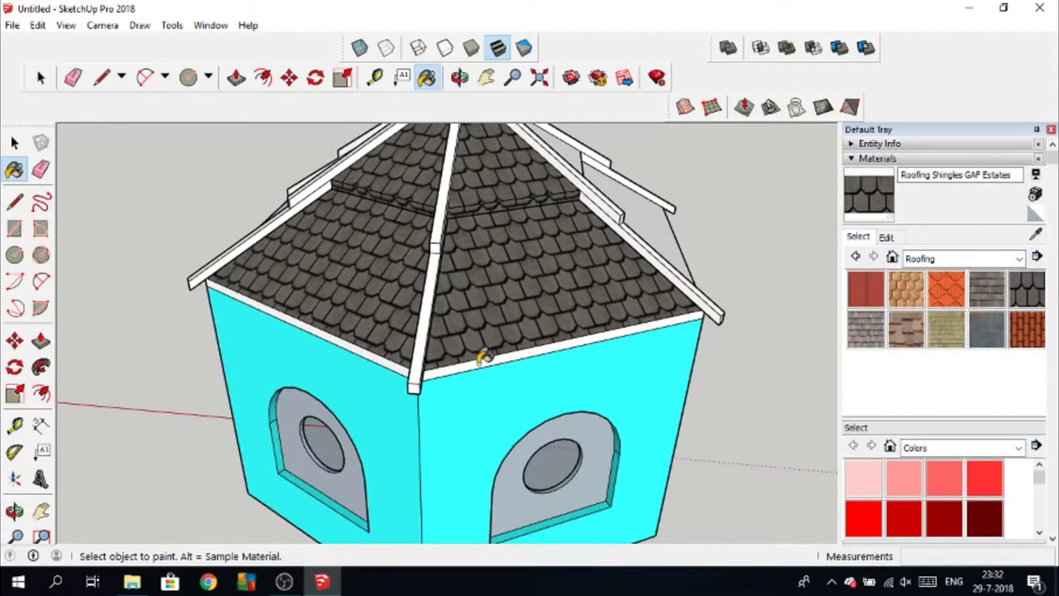
{"action": "middle_click_drag", "start_coordinate": [398, 324], "coordinate": [416, 171]}
{"action": "left_click", "coordinate": [417, 171]}
{"action": "left_click", "coordinate": [411, 237]}
Step: Shingle the remaining white roof panels, including the last one on the far side
{"action": "middle_click_drag", "start_coordinate": [421, 314], "coordinate": [761, 256]}
{"action": "left_click", "coordinate": [336, 212]}
{"action": "left_click", "coordinate": [356, 170]}
{"action": "middle_click_drag", "start_coordinate": [355, 169], "coordinate": [393, 234]}
{"action": "left_click", "coordinate": [393, 195]}
{"action": "middle_click_drag", "start_coordinate": [393, 194], "coordinate": [339, 228]}
{"action": "left_click", "coordinate": [360, 178]}
{"action": "mouse_move", "coordinate": [360, 177]}
{"action": "middle_mouse_down"}
{"action": "mouse_move", "coordinate": [451, 343]}
{"action": "mouse_move", "coordinate": [397, 314]}
{"action": "middle_mouse_up"}
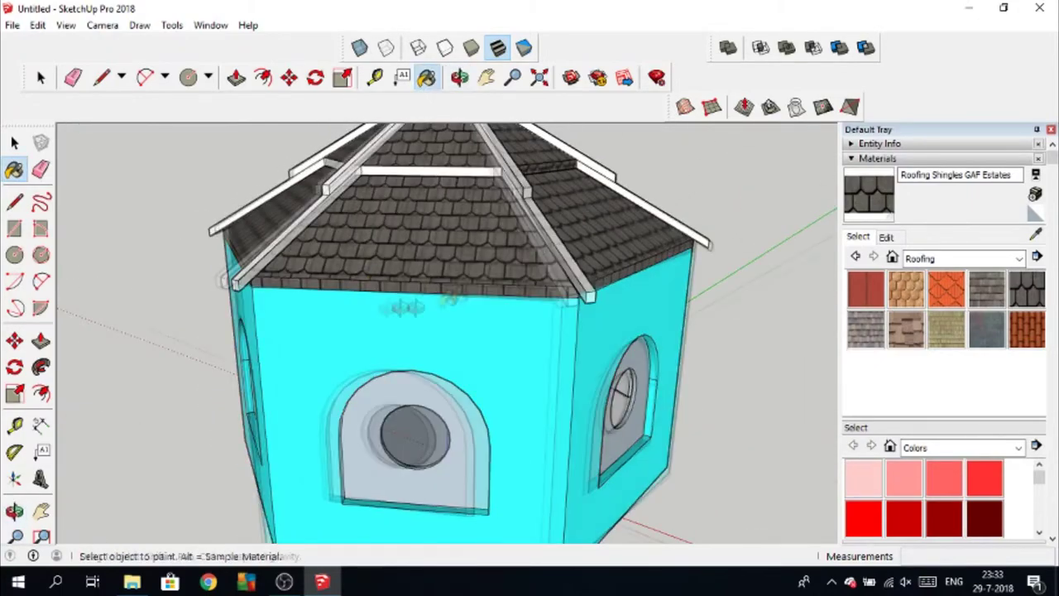
Step: Pick cyan Color H04 from the Colors collection and paint the horizontal roof bar
{"action": "left_click", "coordinate": [1018, 258]}
{"action": "left_click", "coordinate": [918, 310]}
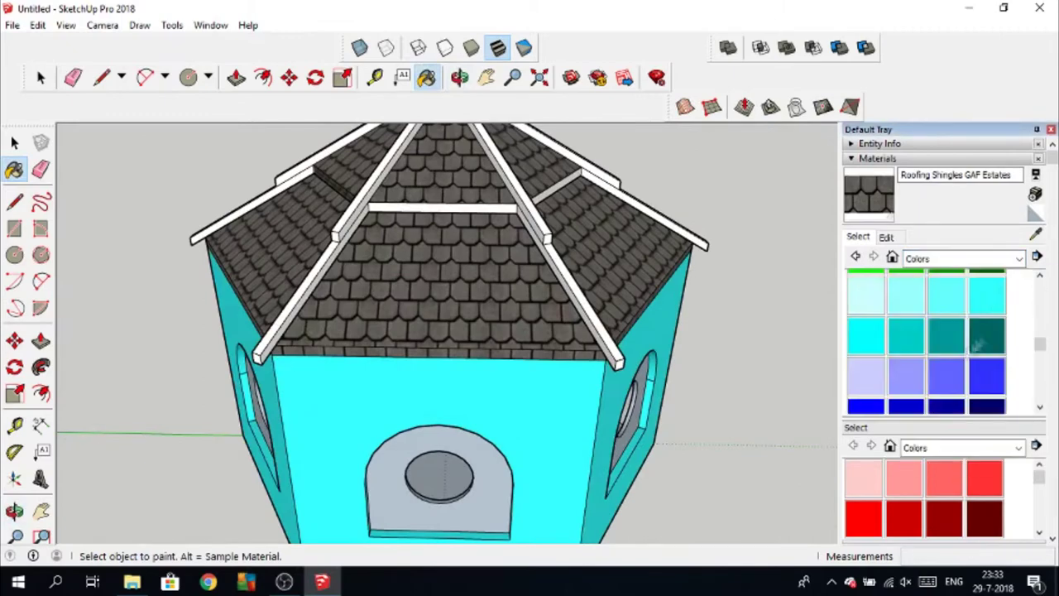
{"action": "left_click", "coordinate": [865, 335]}
{"action": "left_click", "coordinate": [437, 199]}
{"action": "middle_click_drag", "start_coordinate": [437, 198], "coordinate": [563, 282]}
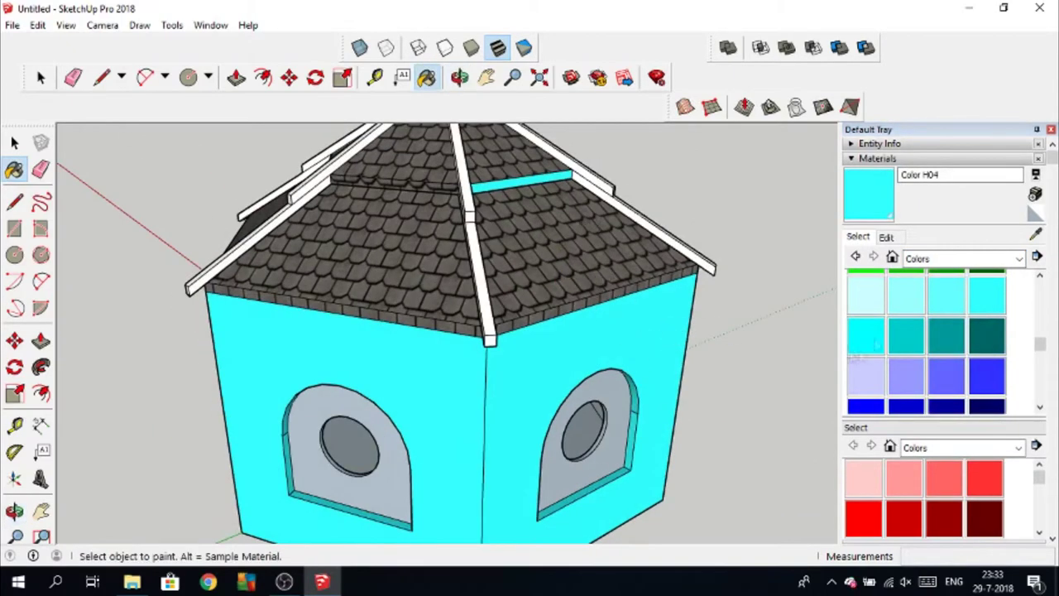
Step: Paint the roof cross bar dark teal Color H08, orbiting around the roof to every side
{"action": "left_click", "coordinate": [987, 376]}
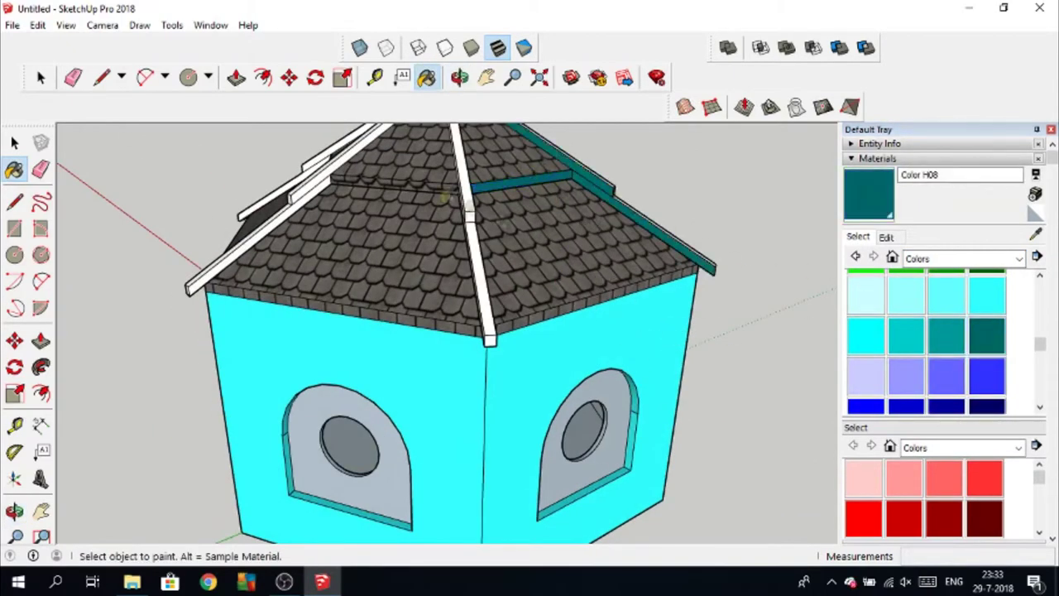
{"action": "left_click", "coordinate": [494, 314]}
{"action": "middle_click_drag", "start_coordinate": [494, 314], "coordinate": [313, 186]}
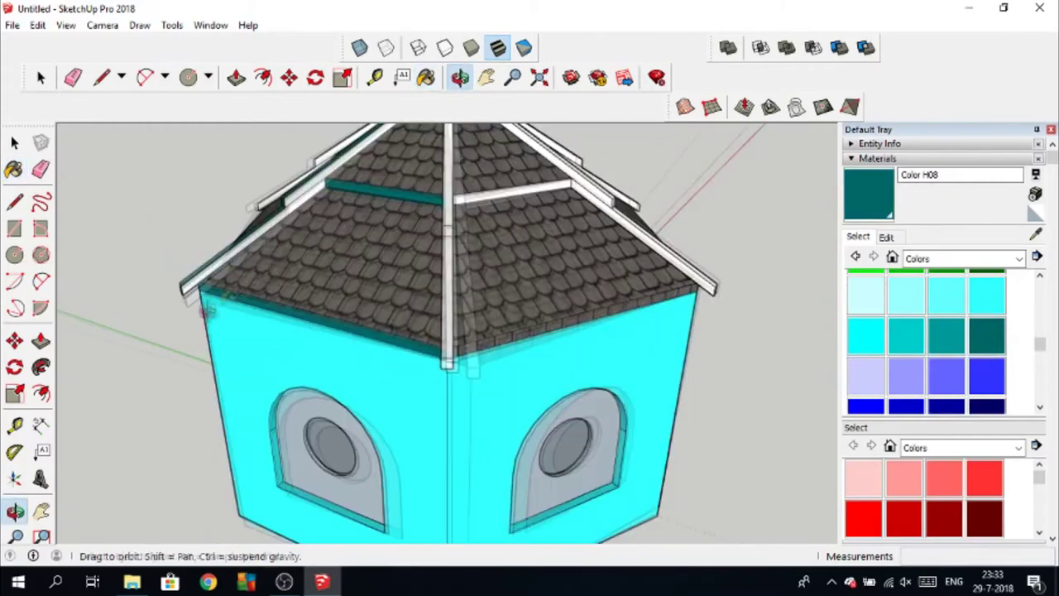
{"action": "middle_click_drag", "start_coordinate": [447, 356], "coordinate": [281, 183]}
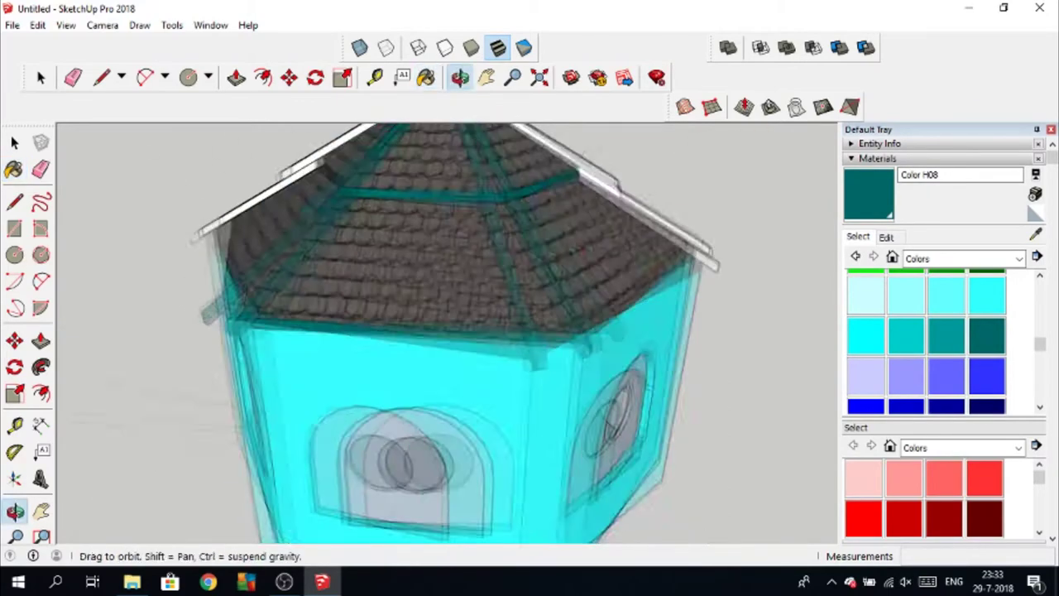
{"action": "middle_click_drag", "start_coordinate": [380, 360], "coordinate": [560, 243]}
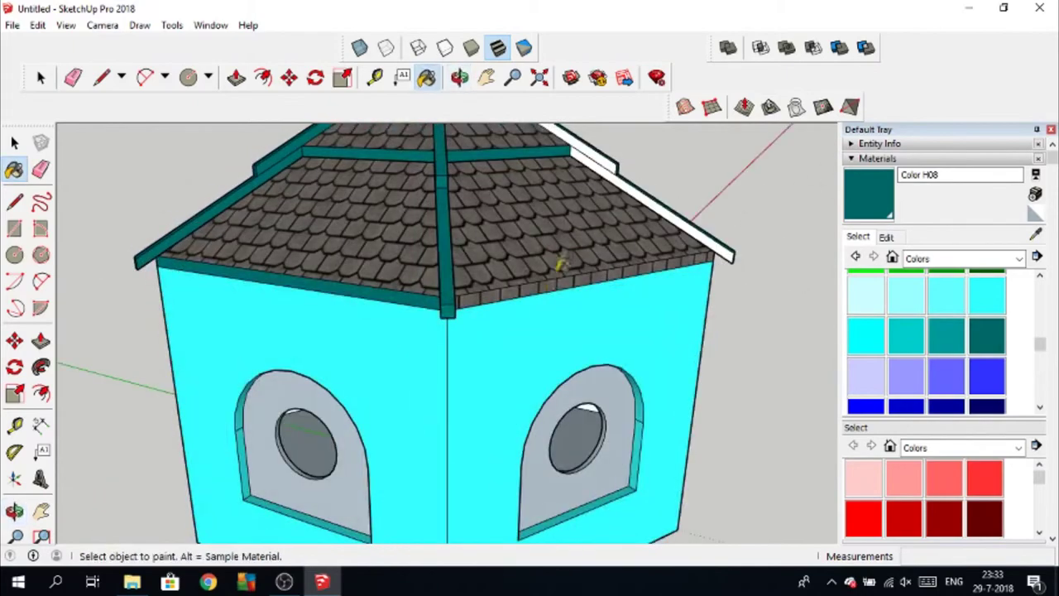
{"action": "middle_click_drag", "start_coordinate": [606, 156], "coordinate": [263, 299]}
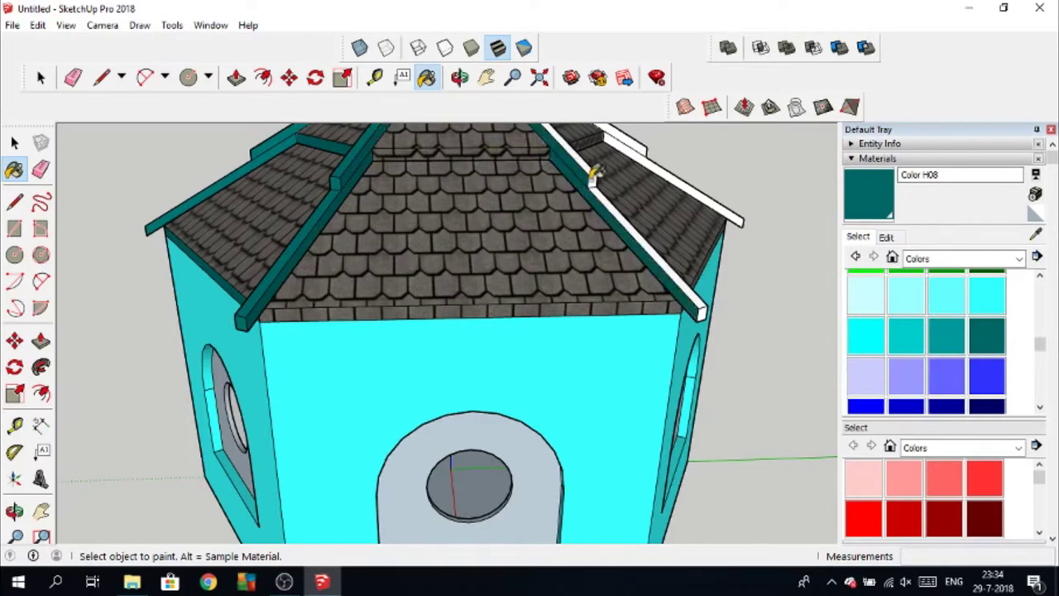
{"action": "mouse_move", "coordinate": [710, 304]}
{"action": "middle_mouse_down"}
{"action": "mouse_move", "coordinate": [449, 367]}
{"action": "mouse_move", "coordinate": [260, 142]}
{"action": "middle_mouse_up"}
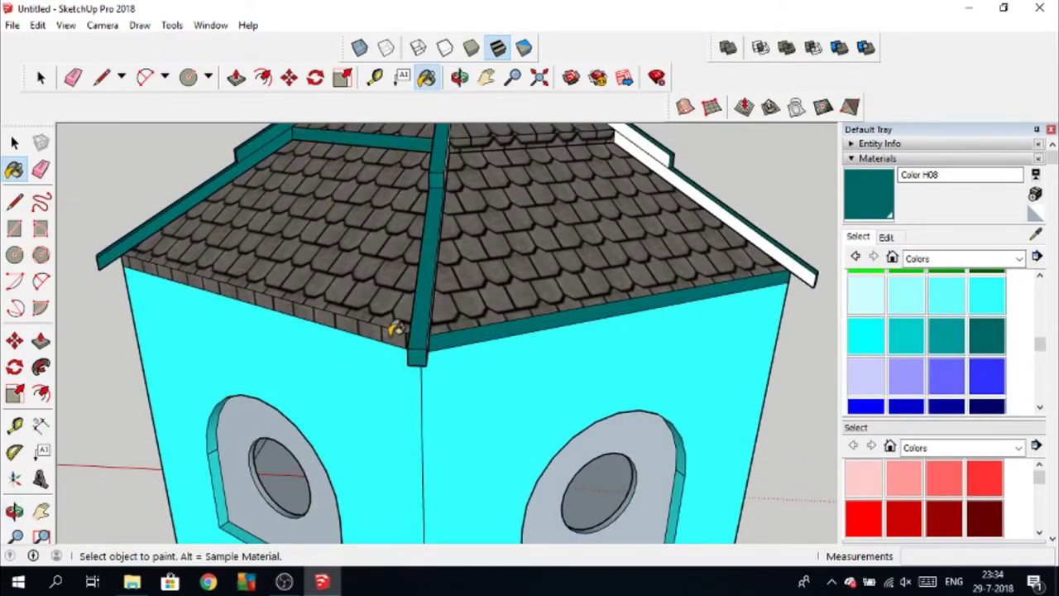
{"action": "middle_click_drag", "start_coordinate": [395, 329], "coordinate": [499, 194]}
{"action": "mouse_move", "coordinate": [616, 124]}
{"action": "middle_mouse_down"}
{"action": "mouse_move", "coordinate": [278, 136]}
{"action": "mouse_move", "coordinate": [374, 422]}
{"action": "mouse_move", "coordinate": [411, 383]}
{"action": "middle_mouse_up"}
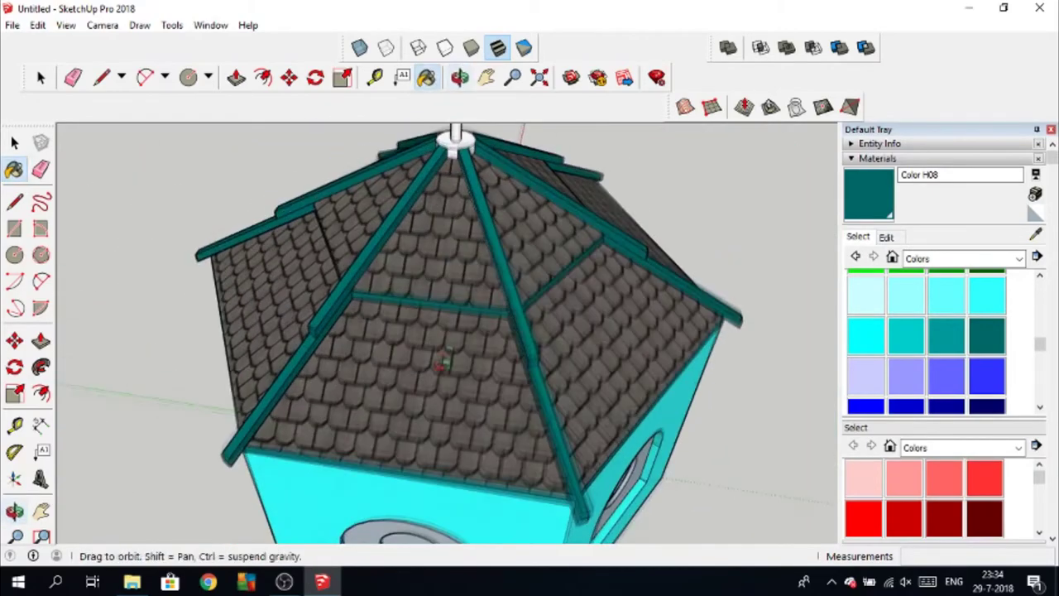
{"action": "scroll", "coordinate": [265, 433], "scroll_direction": "up", "scroll_amount": 5}
{"action": "scroll", "coordinate": [668, 436], "scroll_direction": "up", "scroll_amount": 3}
{"action": "mouse_move", "coordinate": [138, 445]}
{"action": "middle_mouse_down"}
{"action": "mouse_move", "coordinate": [570, 461]}
{"action": "mouse_move", "coordinate": [309, 447]}
{"action": "middle_mouse_up"}
{"action": "scroll", "coordinate": [170, 473], "scroll_direction": "down", "scroll_amount": 3}
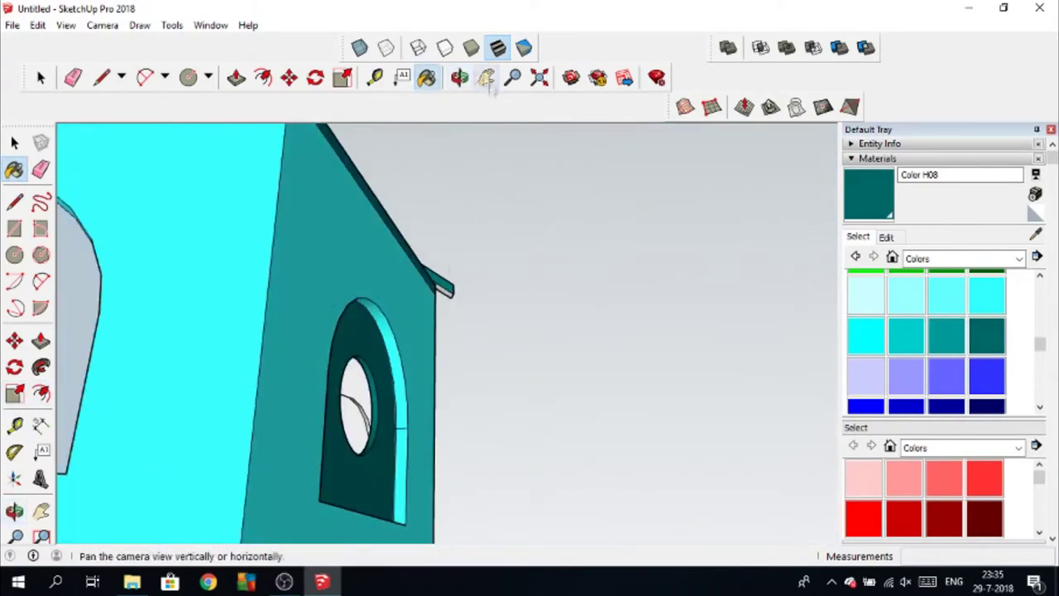
Step: Paint the arched window panel dark teal Color H08
{"action": "left_click", "coordinate": [487, 77]}
{"action": "key", "text": "b"}
{"action": "left_click", "coordinate": [356, 248]}
{"action": "middle_click_drag", "start_coordinate": [378, 296], "coordinate": [229, 323]}
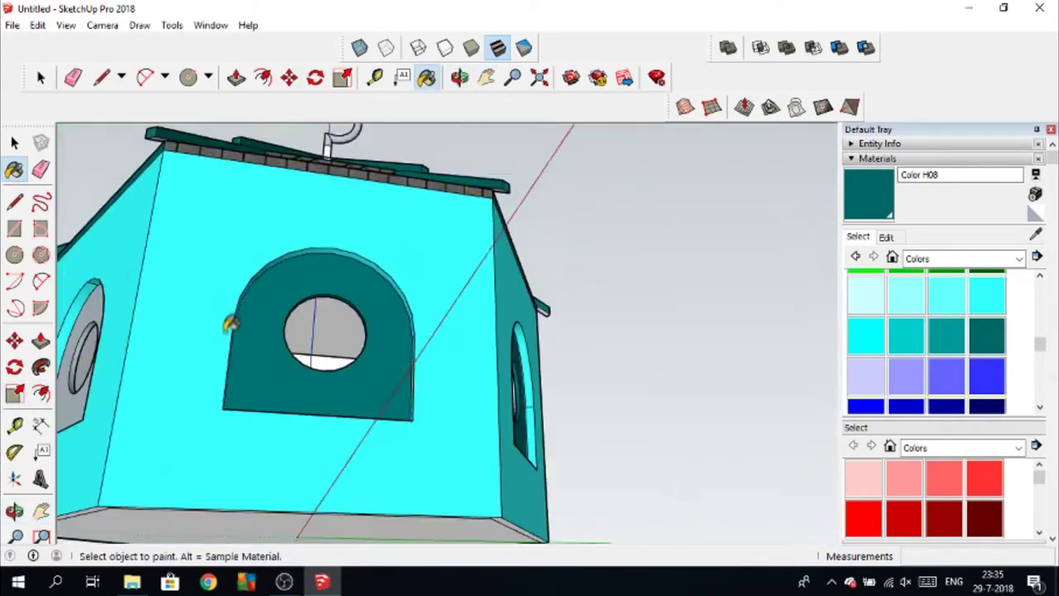
{"action": "scroll", "coordinate": [229, 324], "scroll_direction": "up", "scroll_amount": 3}
{"action": "scroll", "coordinate": [324, 326], "scroll_direction": "up", "scroll_amount": 3}
{"action": "scroll", "coordinate": [291, 222], "scroll_direction": "down", "scroll_amount": 5}
{"action": "middle_click_drag", "start_coordinate": [291, 222], "coordinate": [214, 353]}
{"action": "scroll", "coordinate": [213, 353], "scroll_direction": "up", "scroll_amount": 5}
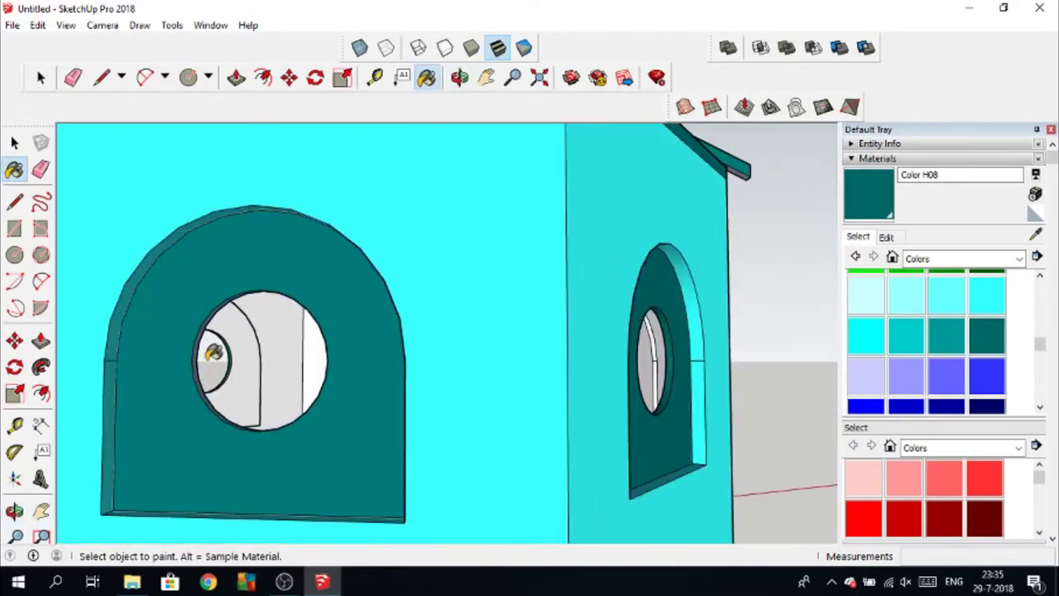
{"action": "scroll", "coordinate": [244, 387], "scroll_direction": "up", "scroll_amount": 3}
{"action": "mouse_move", "coordinate": [307, 414]}
{"action": "middle_mouse_down"}
{"action": "mouse_move", "coordinate": [446, 401]}
{"action": "mouse_move", "coordinate": [371, 416]}
{"action": "mouse_move", "coordinate": [224, 390]}
{"action": "mouse_move", "coordinate": [460, 403]}
{"action": "mouse_move", "coordinate": [619, 374]}
{"action": "middle_mouse_up"}
{"action": "scroll", "coordinate": [451, 401], "scroll_direction": "down", "scroll_amount": 5}
{"action": "scroll", "coordinate": [225, 390], "scroll_direction": "up", "scroll_amount": 5}
{"action": "scroll", "coordinate": [619, 373], "scroll_direction": "up", "scroll_amount": 3}
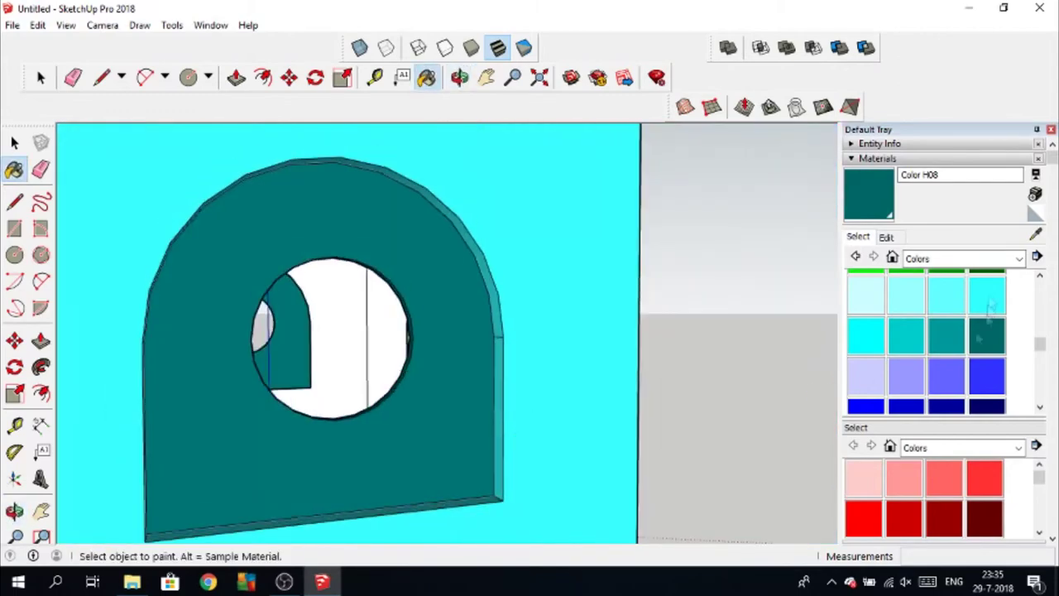
Step: Paint the inner panel behind the round hole and the right panel's upper edge cyan H04
{"action": "left_click", "coordinate": [387, 343], "text": "alt"}
{"action": "middle_click_drag", "start_coordinate": [388, 344], "coordinate": [720, 398]}
{"action": "left_click", "coordinate": [987, 335]}
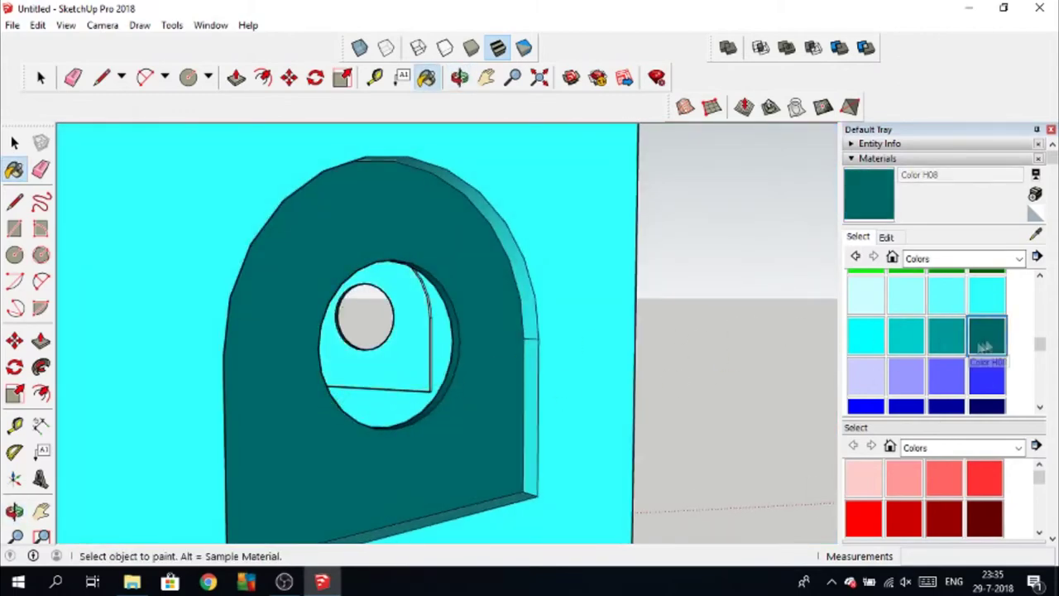
{"action": "mouse_move", "coordinate": [678, 356]}
{"action": "middle_mouse_down"}
{"action": "mouse_move", "coordinate": [574, 372]}
{"action": "mouse_move", "coordinate": [356, 303]}
{"action": "middle_mouse_up"}
{"action": "left_click", "coordinate": [745, 331], "text": "alt"}
{"action": "left_click", "coordinate": [467, 414]}
{"action": "scroll", "coordinate": [467, 414], "scroll_direction": "down", "scroll_amount": 3}
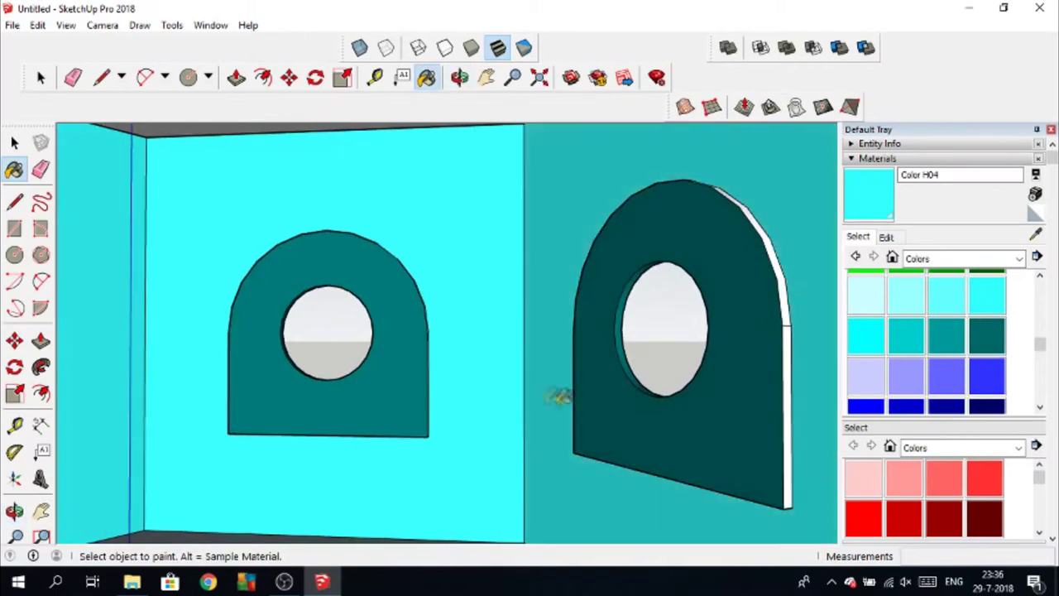
{"action": "middle_click_drag", "start_coordinate": [549, 397], "coordinate": [794, 312]}
{"action": "left_click", "coordinate": [801, 308]}
{"action": "left_click", "coordinate": [987, 335]}
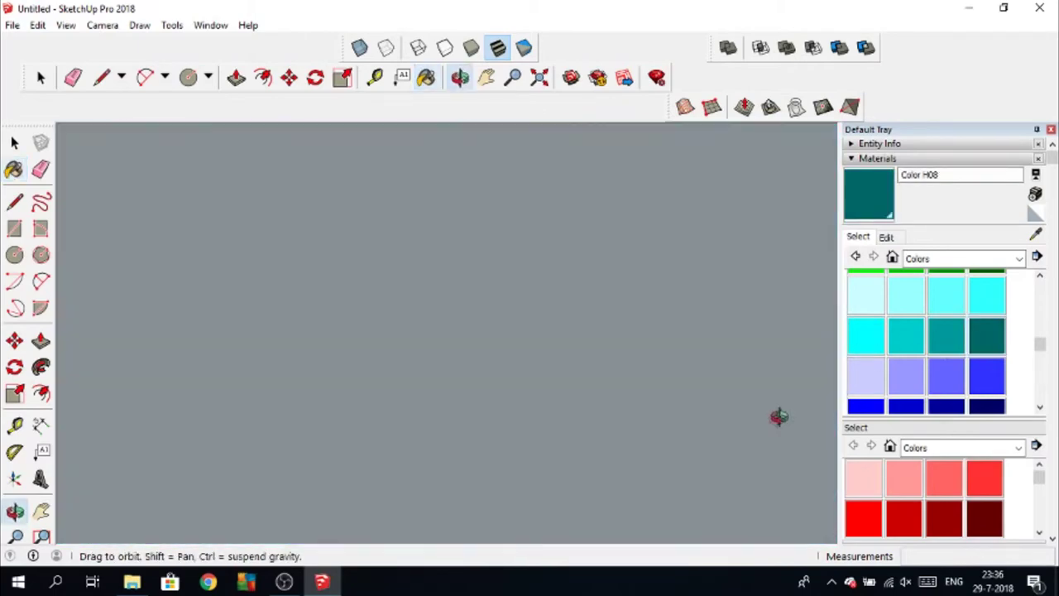
Step: Orbit in close around the right panel's round hole to inspect its edges
{"action": "middle_click_drag", "start_coordinate": [798, 307], "coordinate": [638, 425]}
{"action": "mouse_move", "coordinate": [697, 319]}
{"action": "middle_mouse_down"}
{"action": "mouse_move", "coordinate": [513, 104]}
{"action": "mouse_move", "coordinate": [435, 359]}
{"action": "mouse_move", "coordinate": [149, 115]}
{"action": "middle_mouse_up"}
{"action": "mouse_move", "coordinate": [357, 217]}
{"action": "middle_mouse_down"}
{"action": "mouse_move", "coordinate": [390, 263]}
{"action": "mouse_move", "coordinate": [130, 378]}
{"action": "mouse_move", "coordinate": [206, 362]}
{"action": "middle_mouse_up"}
{"action": "mouse_move", "coordinate": [463, 273]}
{"action": "middle_mouse_down", "text": "shift"}
{"action": "mouse_move", "coordinate": [430, 331]}
{"action": "mouse_move", "coordinate": [342, 367]}
{"action": "mouse_move", "coordinate": [430, 372]}
{"action": "mouse_move", "coordinate": [284, 189]}
{"action": "mouse_move", "coordinate": [168, 336]}
{"action": "middle_mouse_up", "text": "shift"}
{"action": "scroll", "coordinate": [157, 315], "scroll_direction": "up", "scroll_amount": 3}
{"action": "mouse_move", "coordinate": [151, 293]}
{"action": "middle_mouse_down"}
{"action": "mouse_move", "coordinate": [112, 329]}
{"action": "mouse_move", "coordinate": [151, 166]}
{"action": "mouse_move", "coordinate": [414, 372]}
{"action": "mouse_move", "coordinate": [515, 433]}
{"action": "mouse_move", "coordinate": [247, 313]}
{"action": "mouse_move", "coordinate": [262, 331]}
{"action": "mouse_move", "coordinate": [190, 331]}
{"action": "mouse_move", "coordinate": [355, 342]}
{"action": "middle_mouse_up"}
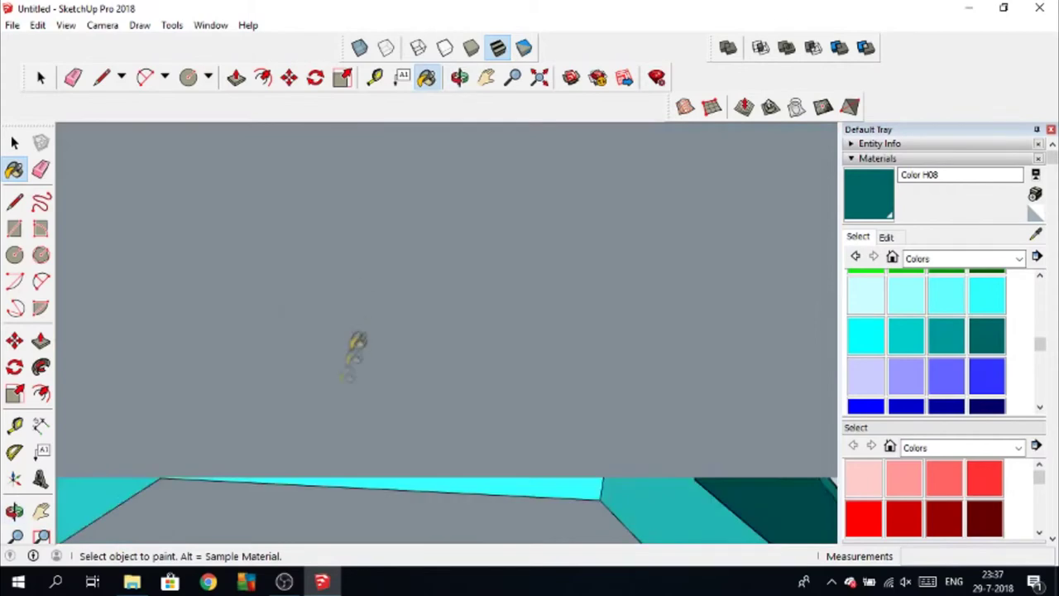
{"action": "scroll", "coordinate": [355, 342], "scroll_direction": "down", "scroll_amount": 3}
{"action": "mouse_move", "coordinate": [430, 248]}
{"action": "middle_mouse_down"}
{"action": "mouse_move", "coordinate": [236, 282]}
{"action": "mouse_move", "coordinate": [248, 248]}
{"action": "middle_mouse_up"}
{"action": "left_click", "coordinate": [235, 77]}
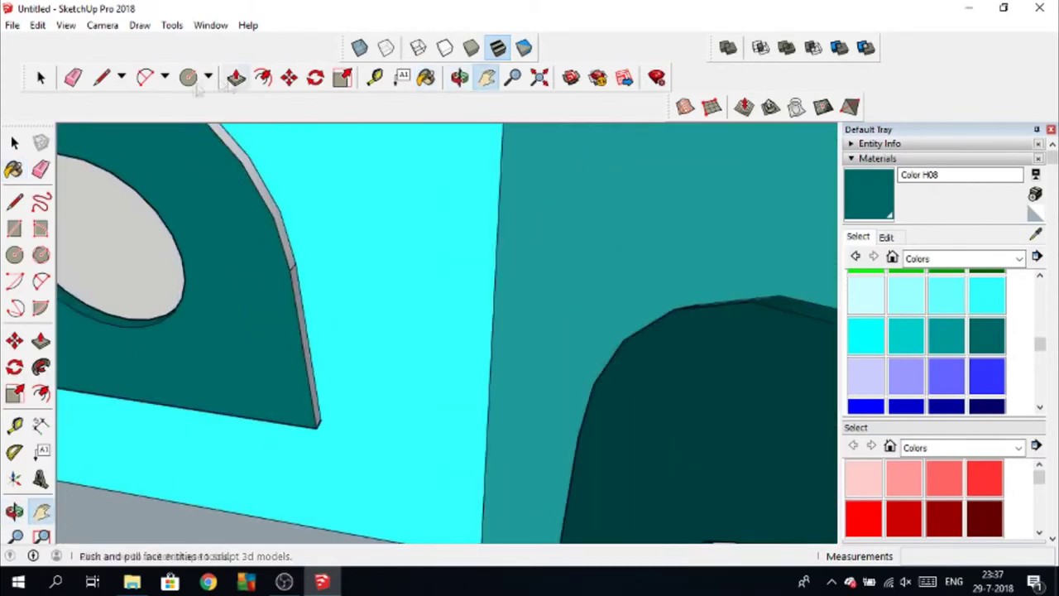
{"action": "scroll", "coordinate": [282, 254], "scroll_direction": "up", "scroll_amount": 2}
{"action": "scroll", "coordinate": [237, 309], "scroll_direction": "down", "scroll_amount": 3}
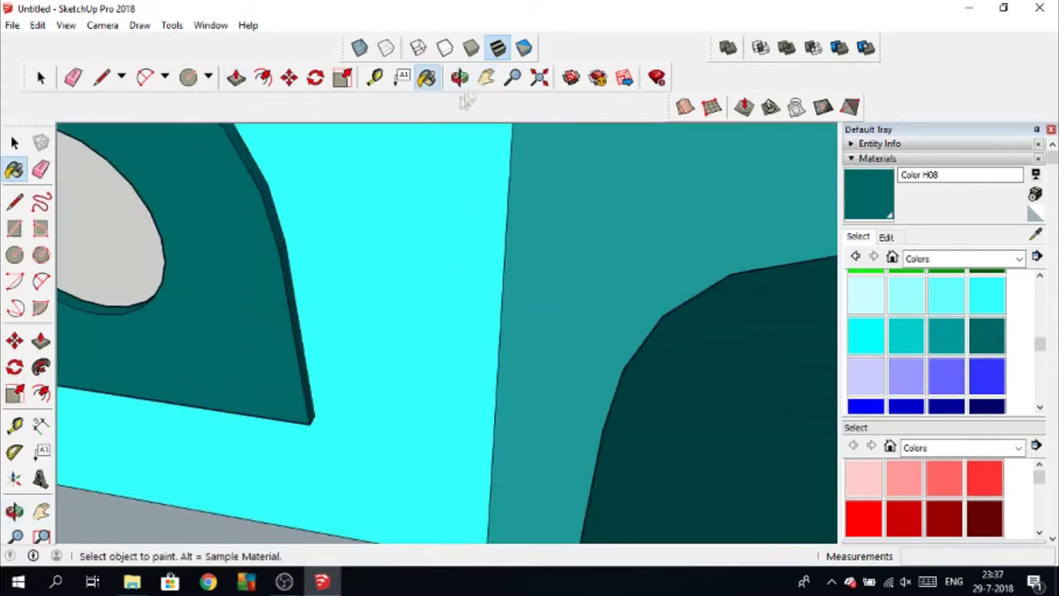
{"action": "middle_click_drag", "start_coordinate": [249, 315], "coordinate": [197, 402], "text": "shift"}
Step: Select dark teal Color H08 again and orbit close to the round window hole
{"action": "left_click", "coordinate": [986, 295]}
{"action": "left_click", "coordinate": [986, 335]}
{"action": "mouse_move", "coordinate": [563, 385]}
{"action": "middle_mouse_down"}
{"action": "mouse_move", "coordinate": [461, 326]}
{"action": "mouse_move", "coordinate": [208, 300]}
{"action": "middle_mouse_up"}
{"action": "scroll", "coordinate": [130, 394], "scroll_direction": "down", "scroll_amount": 3}
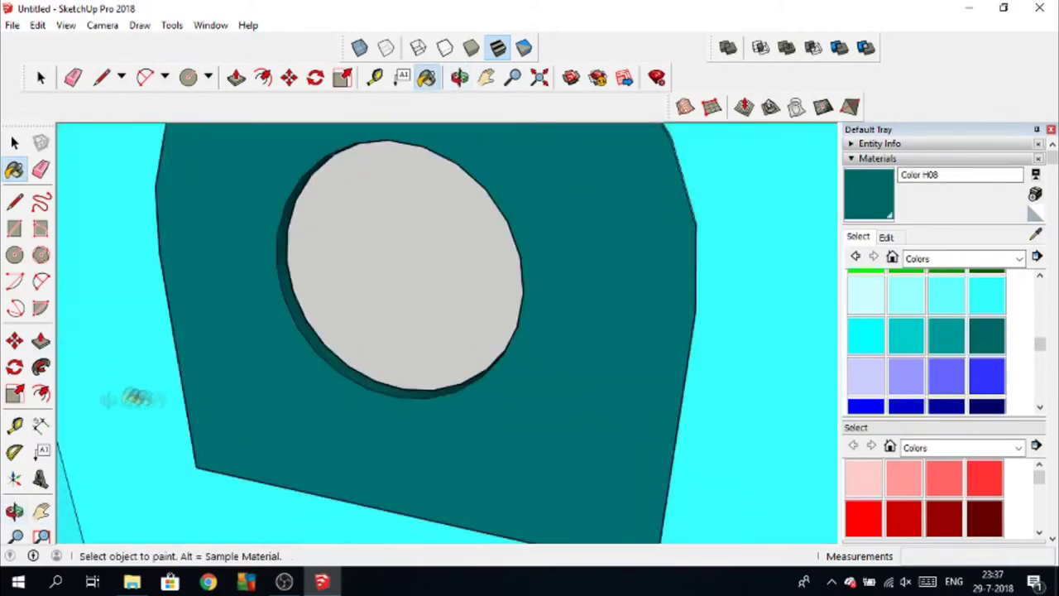
{"action": "left_click", "coordinate": [460, 77]}
{"action": "mouse_move", "coordinate": [430, 207]}
{"action": "left_mouse_down", "text": "shift"}
{"action": "mouse_move", "coordinate": [378, 296]}
{"action": "mouse_move", "coordinate": [203, 382]}
{"action": "mouse_move", "coordinate": [313, 124]}
{"action": "left_mouse_up", "text": "shift"}
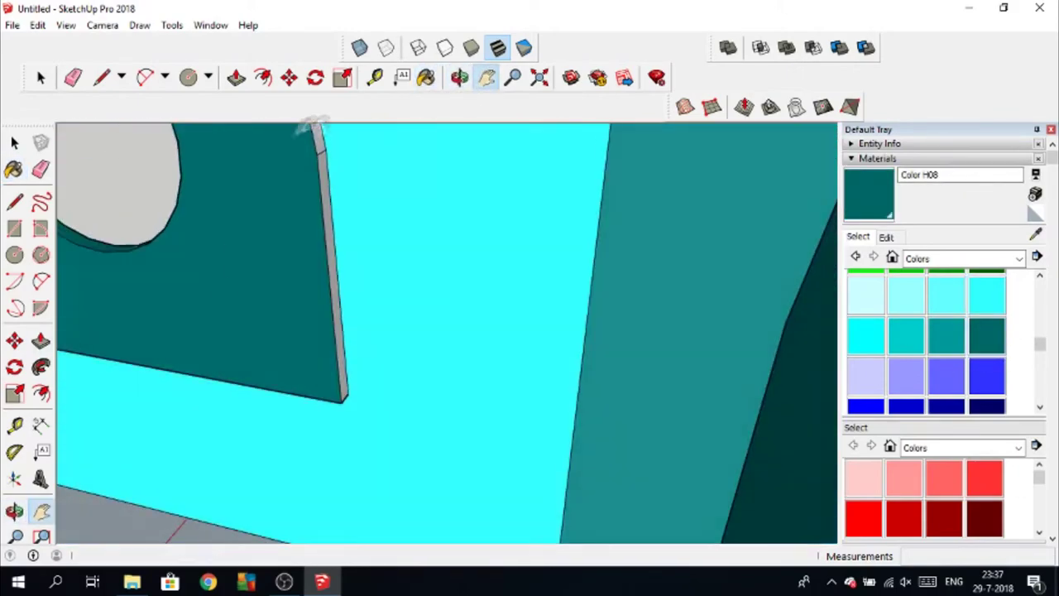
{"action": "mouse_move", "coordinate": [339, 161]}
{"action": "middle_mouse_down"}
{"action": "mouse_move", "coordinate": [260, 279]}
{"action": "mouse_move", "coordinate": [497, 409]}
{"action": "mouse_move", "coordinate": [591, 334]}
{"action": "mouse_move", "coordinate": [414, 331]}
{"action": "middle_mouse_up"}
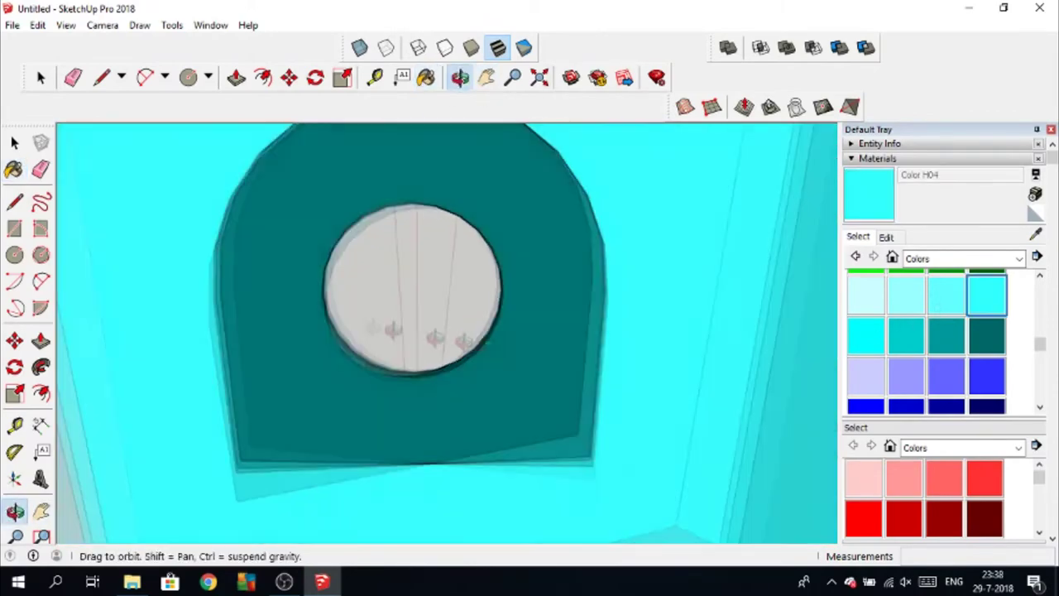
{"action": "left_click", "coordinate": [987, 335]}
{"action": "mouse_move", "coordinate": [529, 347]}
{"action": "middle_mouse_down"}
{"action": "mouse_move", "coordinate": [439, 352]}
{"action": "mouse_move", "coordinate": [437, 284]}
{"action": "middle_mouse_up"}
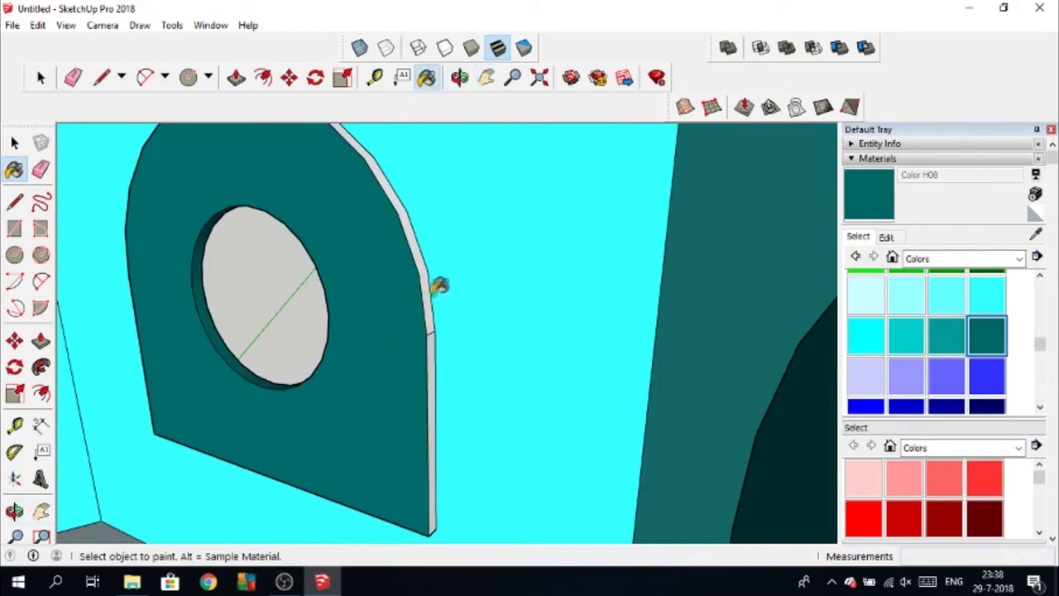
{"action": "mouse_move", "coordinate": [248, 421]}
{"action": "middle_mouse_down"}
{"action": "mouse_move", "coordinate": [614, 413]}
{"action": "mouse_move", "coordinate": [157, 447]}
{"action": "mouse_move", "coordinate": [519, 421]}
{"action": "mouse_move", "coordinate": [268, 458]}
{"action": "mouse_move", "coordinate": [282, 405]}
{"action": "middle_mouse_up"}
{"action": "scroll", "coordinate": [281, 405], "scroll_direction": "down", "scroll_amount": 5}
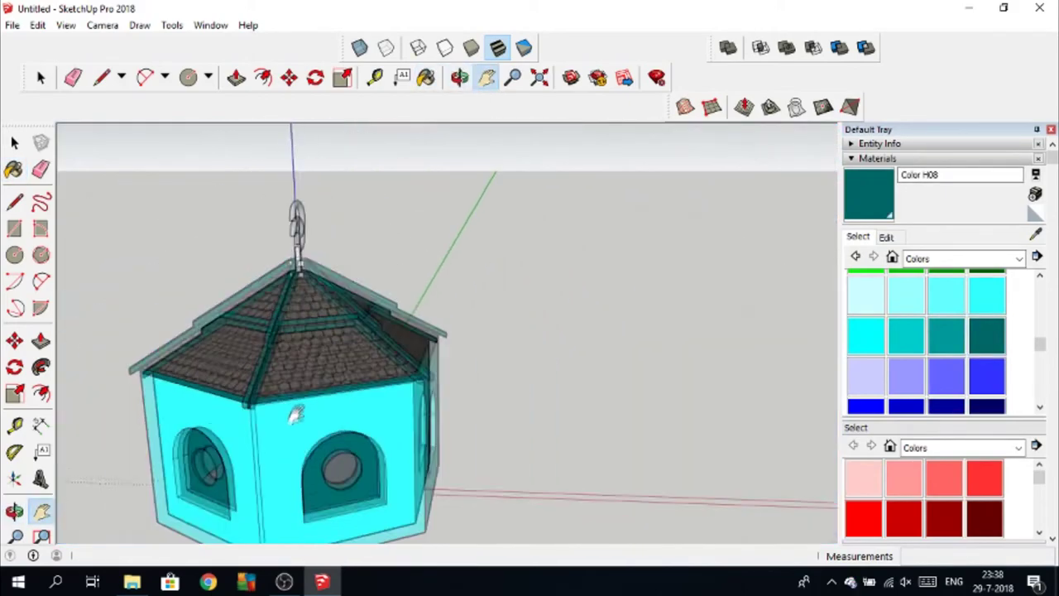
Step: Paint the hanging hook and roof post with the grey Metal Rough texture
{"action": "scroll", "coordinate": [910, 362], "scroll_direction": "up", "scroll_amount": 2}
{"action": "scroll", "coordinate": [910, 361], "scroll_direction": "down", "scroll_amount": 5}
{"action": "left_click", "coordinate": [906, 367]}
{"action": "left_click", "coordinate": [1016, 259]}
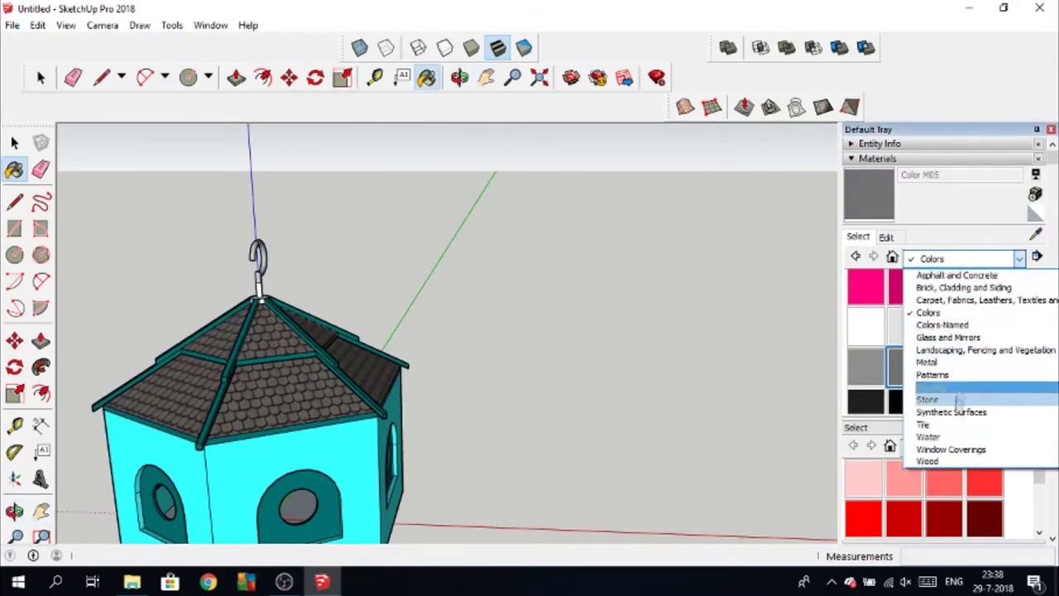
{"action": "left_click", "coordinate": [926, 362]}
{"action": "left_click", "coordinate": [946, 289]}
{"action": "scroll", "coordinate": [248, 281], "scroll_direction": "up", "scroll_amount": 5}
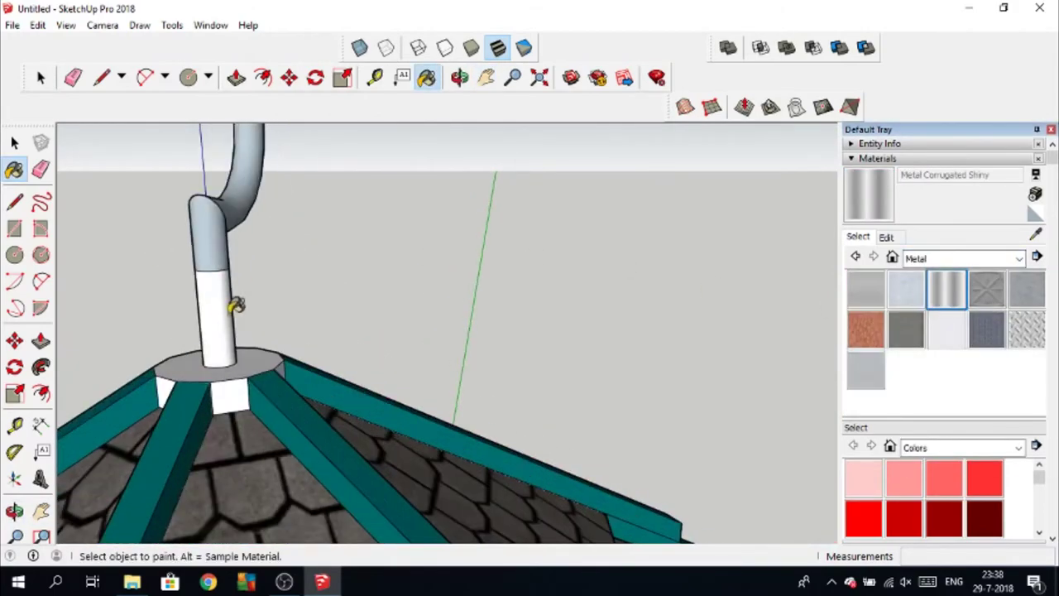
{"action": "left_click", "coordinate": [237, 248]}
{"action": "scroll", "coordinate": [232, 199], "scroll_direction": "up", "scroll_amount": 3}
{"action": "mouse_move", "coordinate": [207, 171]}
{"action": "middle_mouse_down"}
{"action": "mouse_move", "coordinate": [591, 295]}
{"action": "mouse_move", "coordinate": [560, 338]}
{"action": "middle_mouse_up"}
{"action": "left_click", "coordinate": [538, 364], "text": "alt"}
{"action": "left_click", "coordinate": [559, 298]}
{"action": "middle_click_drag", "start_coordinate": [559, 298], "coordinate": [431, 315]}
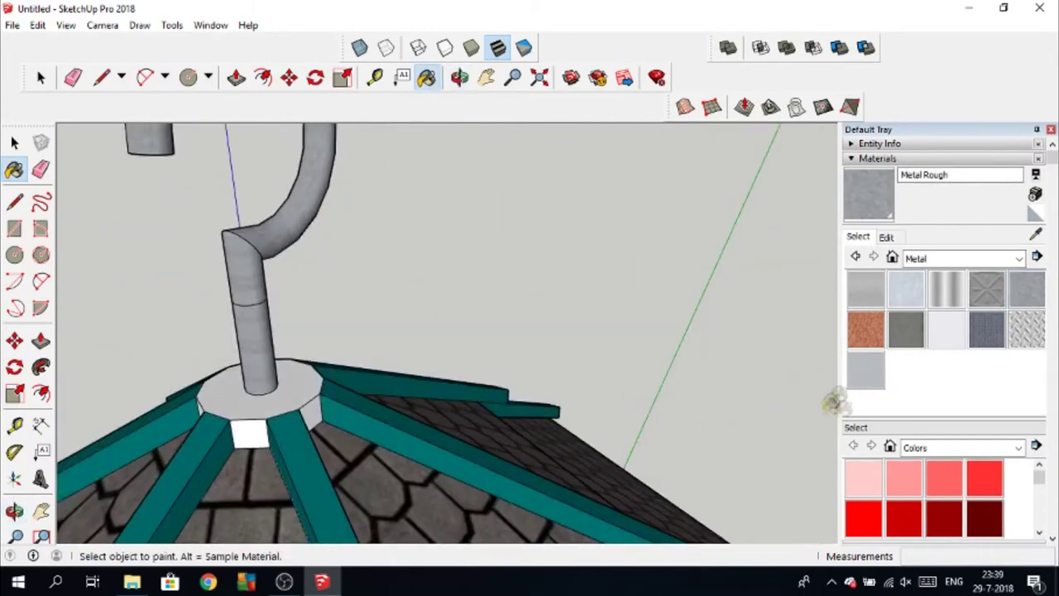
Step: Paint the octagonal pipe base and the small face beside it cyan with Color H04
{"action": "left_click", "coordinate": [1020, 448]}
{"action": "left_click", "coordinate": [927, 282]}
{"action": "scroll", "coordinate": [981, 489], "scroll_direction": "down", "scroll_amount": 5}
{"action": "scroll", "coordinate": [981, 489], "scroll_direction": "down", "scroll_amount": 5}
{"action": "left_click", "coordinate": [984, 483]}
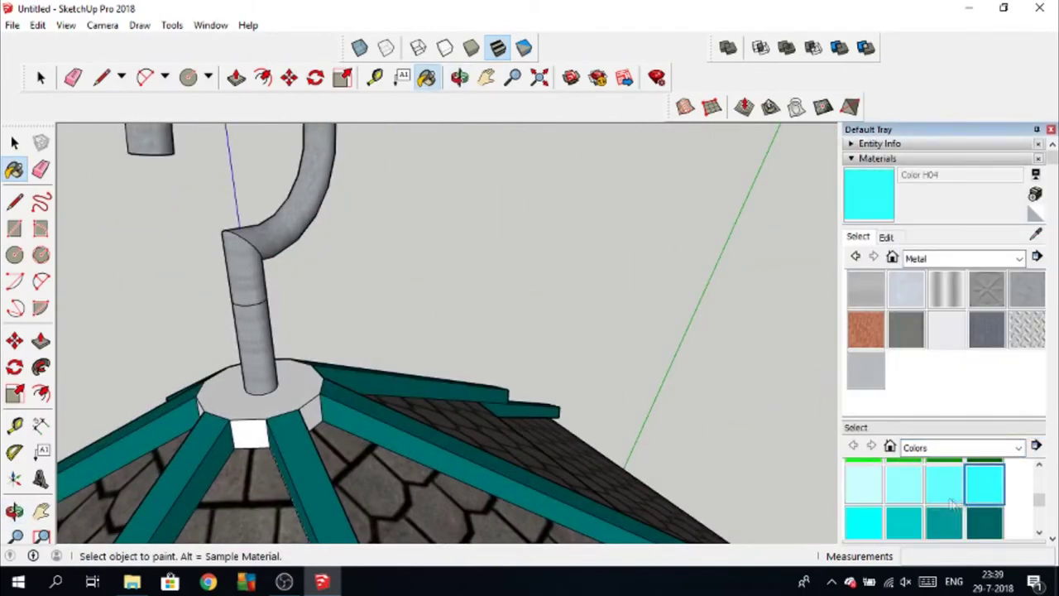
{"action": "left_click", "coordinate": [251, 423]}
{"action": "mouse_move", "coordinate": [166, 442]}
{"action": "middle_mouse_down"}
{"action": "mouse_move", "coordinate": [549, 472]}
{"action": "mouse_move", "coordinate": [476, 416]}
{"action": "mouse_move", "coordinate": [652, 386]}
{"action": "middle_mouse_up"}
{"action": "left_click", "coordinate": [467, 421]}
{"action": "scroll", "coordinate": [603, 450], "scroll_direction": "down", "scroll_amount": 5}
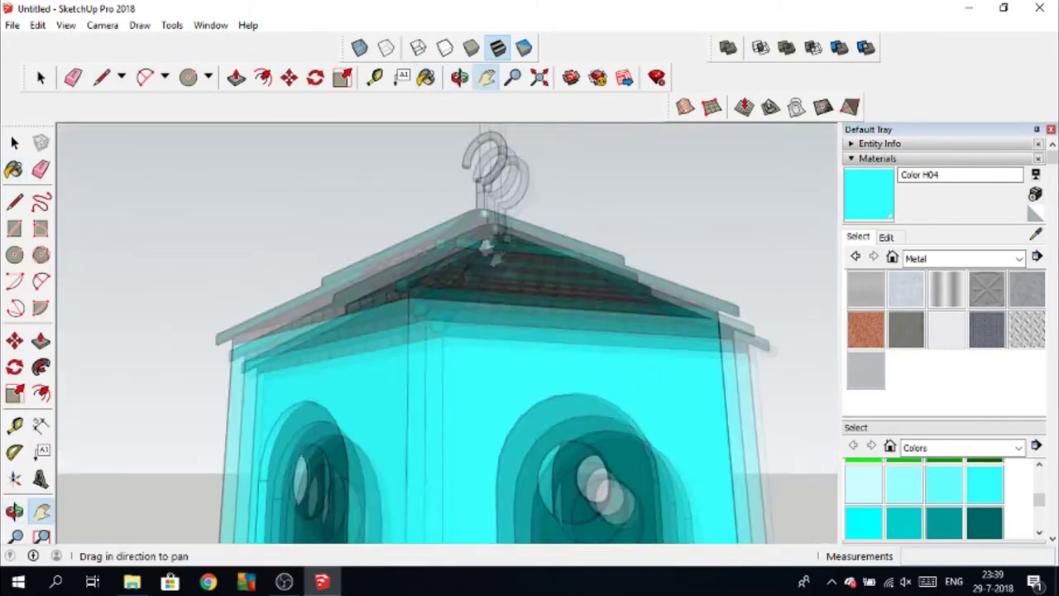
{"action": "scroll", "coordinate": [603, 449], "scroll_direction": "down", "scroll_amount": 5}
Step: Paint the birdhouse's octagonal bottom face cyan, then orbit back above the model
{"action": "key", "text": "b"}
{"action": "middle_click_drag", "start_coordinate": [412, 179], "coordinate": [525, 407]}
{"action": "left_click", "coordinate": [496, 384]}
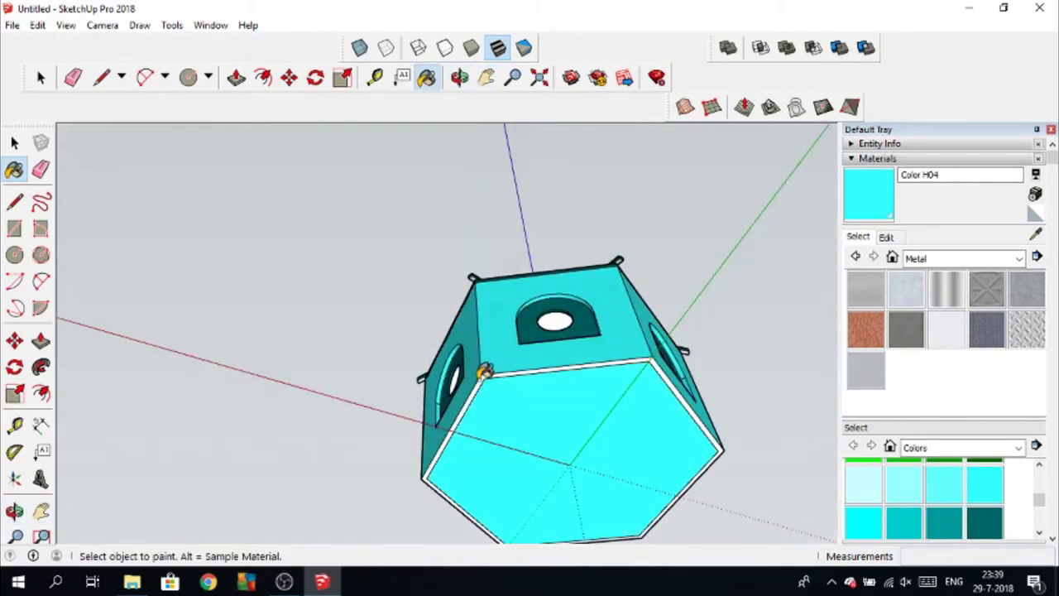
{"action": "middle_click_drag", "start_coordinate": [484, 377], "coordinate": [665, 361]}
{"action": "mouse_move", "coordinate": [761, 506]}
{"action": "middle_mouse_down", "text": "shift"}
{"action": "mouse_move", "coordinate": [631, 419]}
{"action": "mouse_move", "coordinate": [567, 442]}
{"action": "mouse_move", "coordinate": [579, 446]}
{"action": "mouse_move", "coordinate": [213, 405]}
{"action": "mouse_move", "coordinate": [508, 466]}
{"action": "mouse_move", "coordinate": [716, 489]}
{"action": "mouse_move", "coordinate": [806, 456]}
{"action": "middle_mouse_up", "text": "shift"}
Step: Switch to the Line tool and zoom in toward a window panel's lower corner
{"action": "key", "text": "l"}
{"action": "scroll", "coordinate": [540, 485], "scroll_direction": "up", "scroll_amount": 5}
{"action": "scroll", "coordinate": [193, 426], "scroll_direction": "up", "scroll_amount": 3}
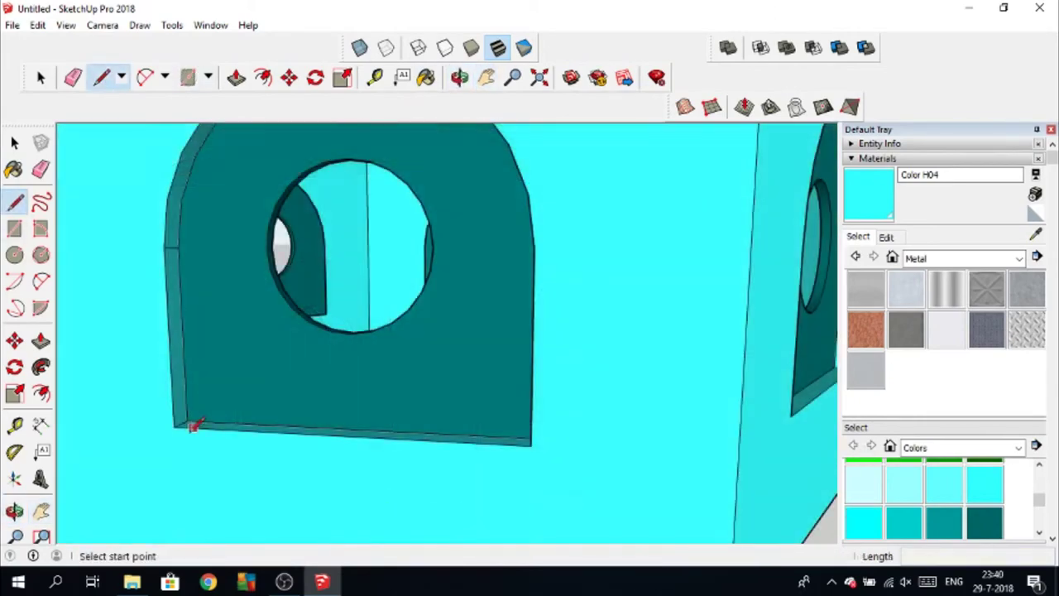
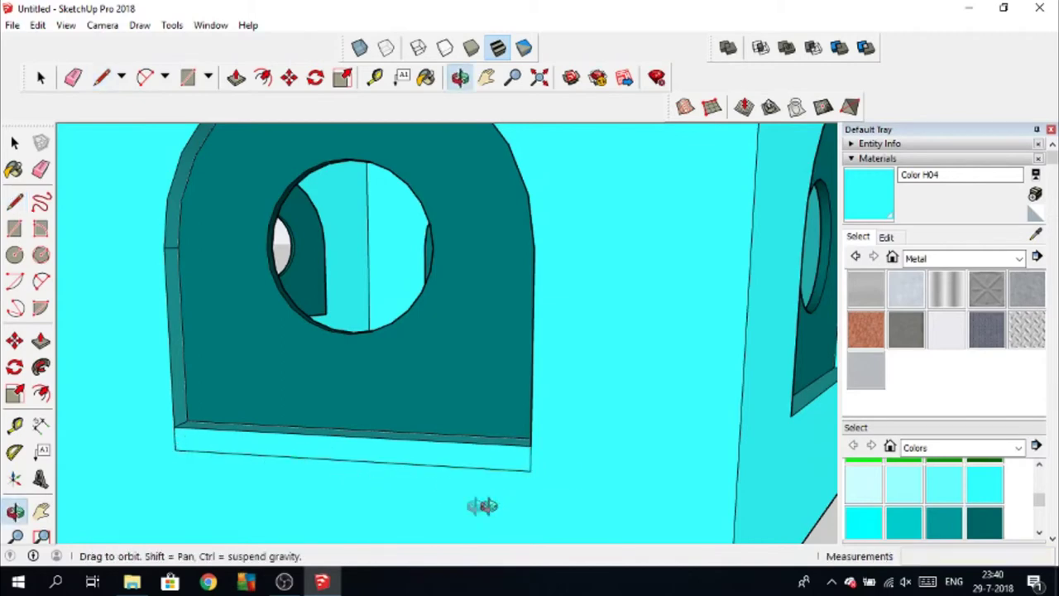
Step: Pull the strips under the first arched windows outward into projecting sills
{"action": "middle_click_drag", "start_coordinate": [489, 504], "coordinate": [322, 496]}
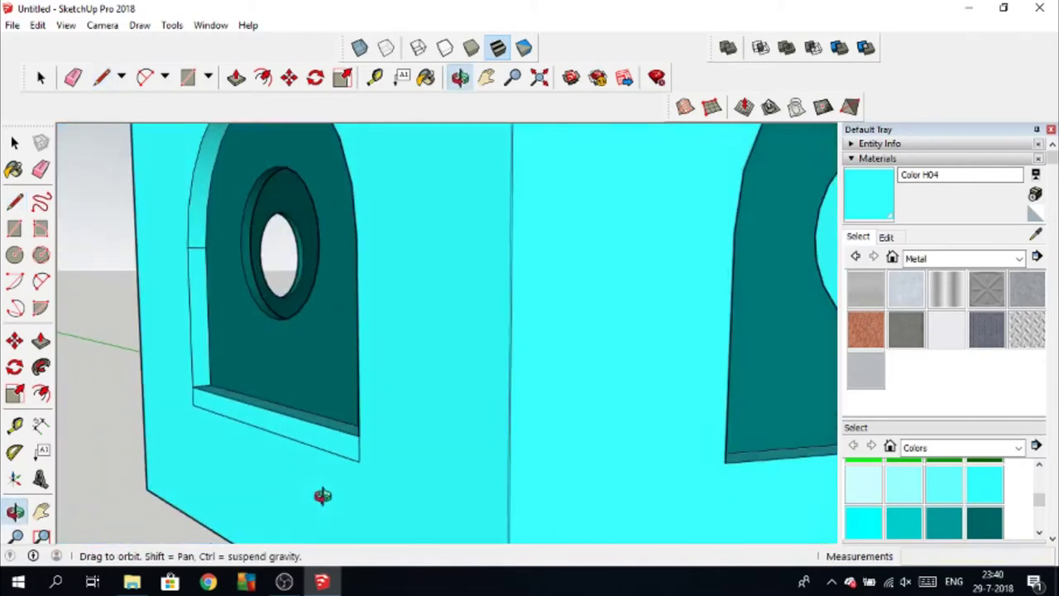
{"action": "left_click", "coordinate": [236, 79]}
{"action": "left_click_drag", "start_coordinate": [267, 429], "coordinate": [241, 438]}
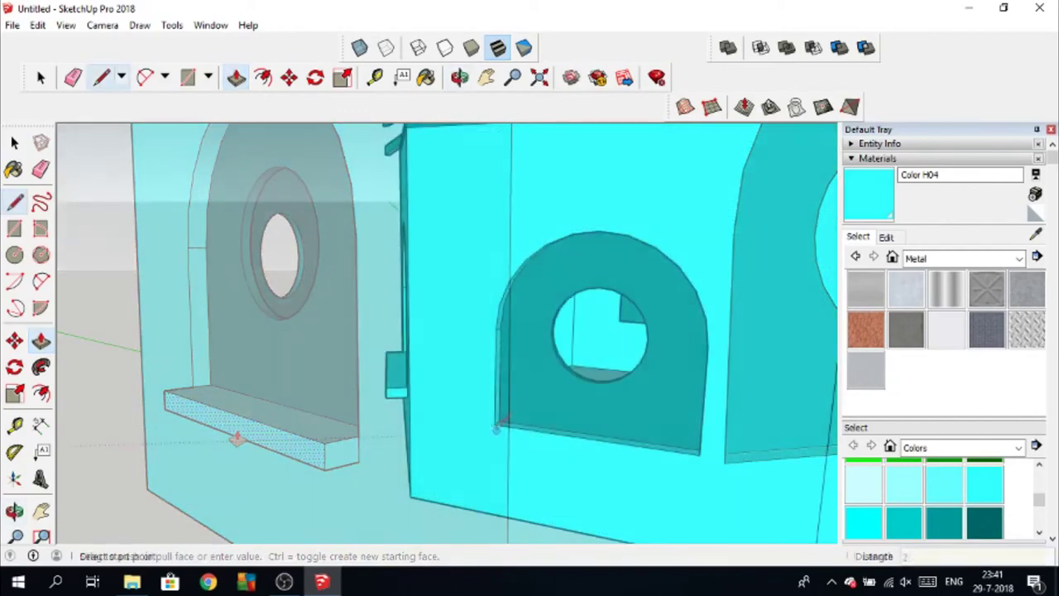
{"action": "left_click", "coordinate": [495, 425]}
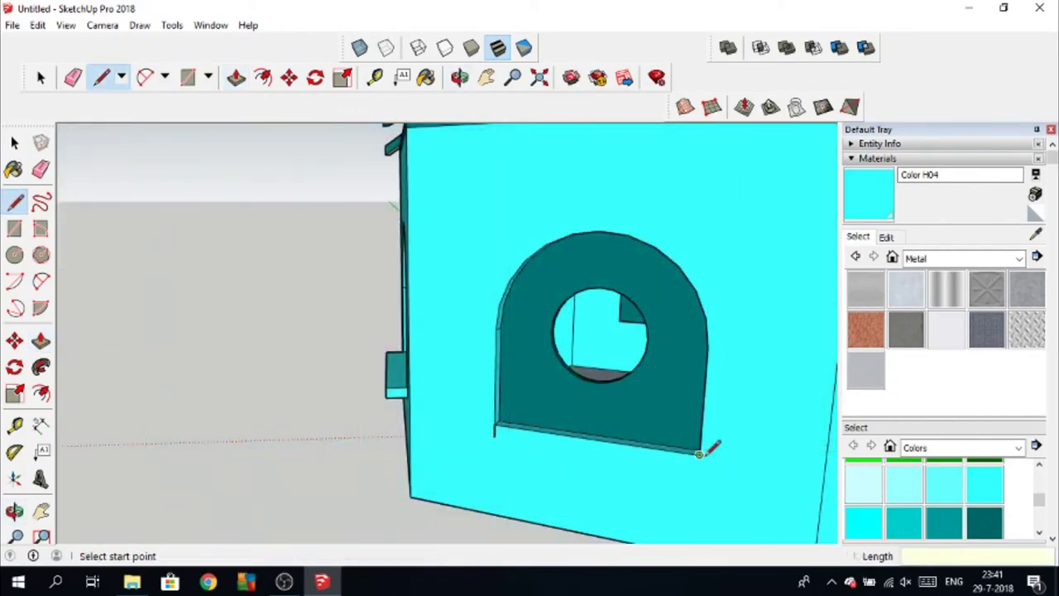
{"action": "left_click", "coordinate": [235, 77]}
{"action": "left_click_drag", "start_coordinate": [571, 443], "coordinate": [565, 471]}
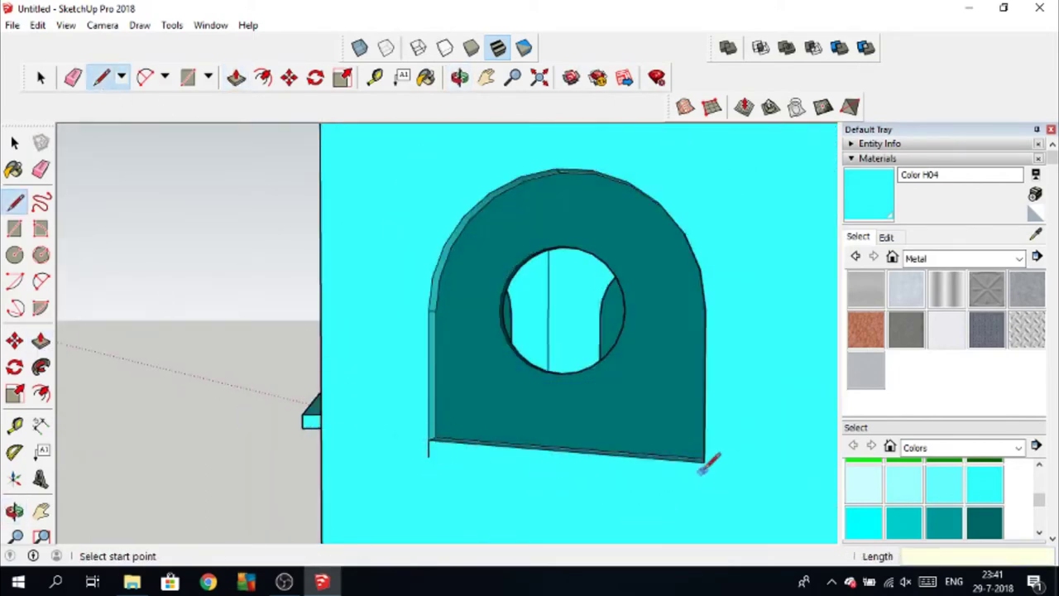
{"action": "left_click", "coordinate": [236, 77]}
{"action": "left_click_drag", "start_coordinate": [513, 465], "coordinate": [513, 486]}
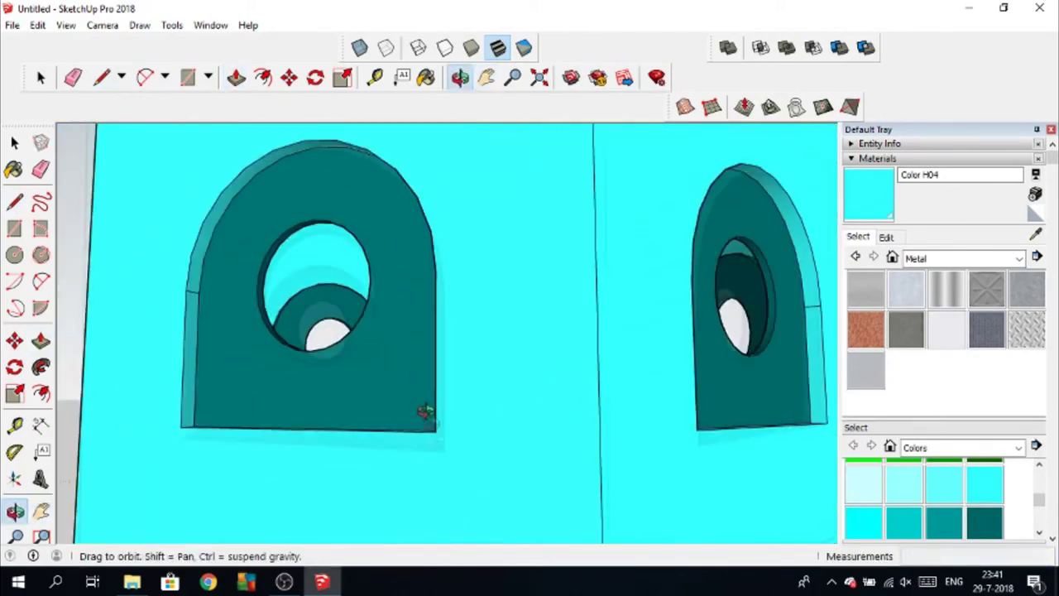
Step: Close a thin strip under the next window's base and push it out into a sill
{"action": "middle_click_drag", "start_coordinate": [424, 412], "coordinate": [248, 451]}
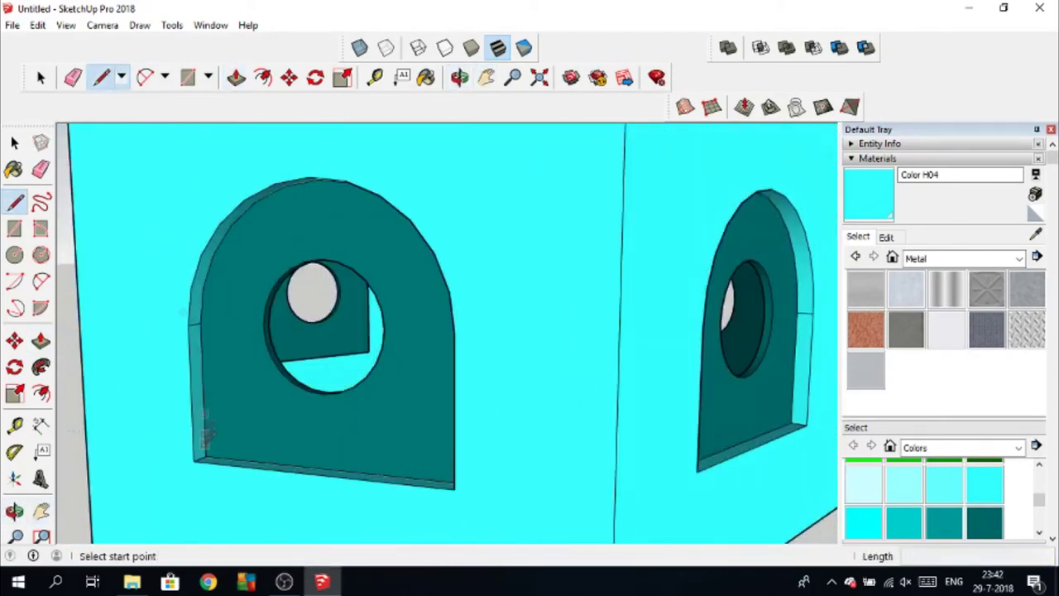
{"action": "left_click", "coordinate": [194, 461]}
{"action": "left_click", "coordinate": [194, 478]}
{"action": "left_click", "coordinate": [453, 488]}
{"action": "left_click", "coordinate": [454, 507]}
{"action": "key", "text": "p"}
{"action": "left_click", "coordinate": [247, 531]}
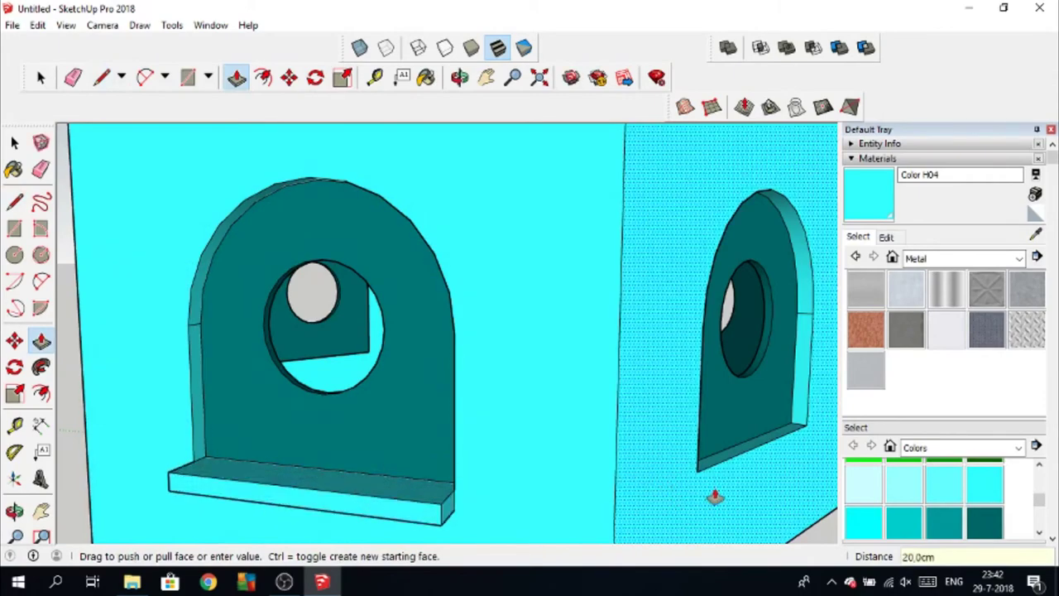
{"action": "left_click", "coordinate": [714, 496]}
Step: Draw a strip along another window's bottom edge and pull it out into a sill slab
{"action": "key", "text": "l"}
{"action": "left_click", "coordinate": [331, 479]}
{"action": "left_click", "coordinate": [647, 492]}
{"action": "left_click", "coordinate": [645, 494]}
{"action": "left_click", "coordinate": [644, 517]}
{"action": "key", "text": "p"}
{"action": "left_click", "coordinate": [457, 496]}
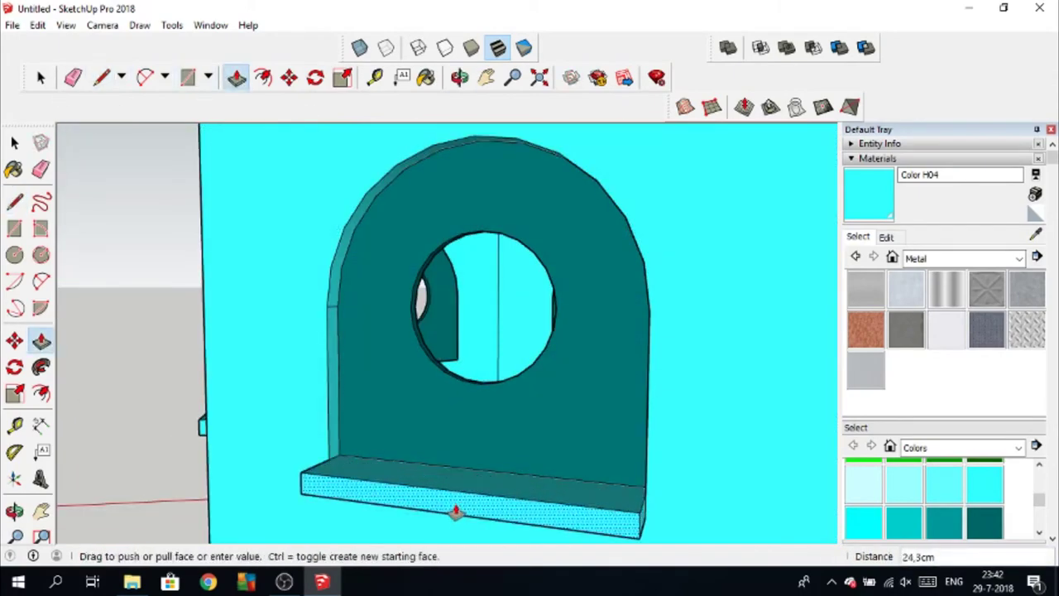
Step: Close a thin face under the next arched window's bottom edge
{"action": "middle_click_drag", "start_coordinate": [456, 512], "coordinate": [397, 464]}
{"action": "key", "text": "l"}
{"action": "scroll", "coordinate": [389, 475], "scroll_direction": "up", "scroll_amount": 3}
{"action": "left_click", "coordinate": [385, 478]}
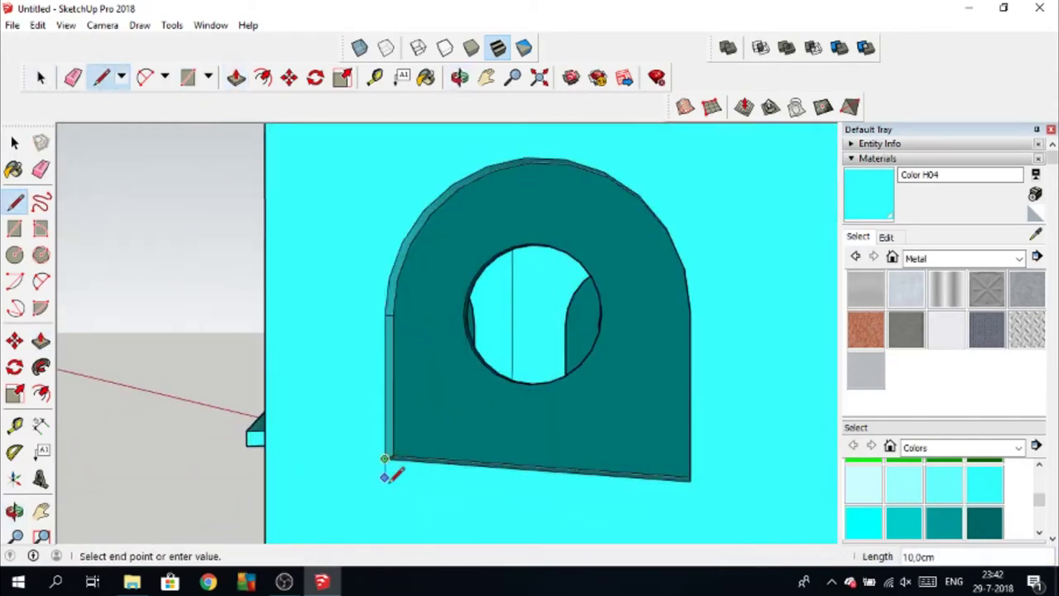
{"action": "left_click", "coordinate": [691, 480]}
{"action": "left_click", "coordinate": [686, 502]}
{"action": "middle_click_drag", "start_coordinate": [686, 502], "coordinate": [306, 129]}
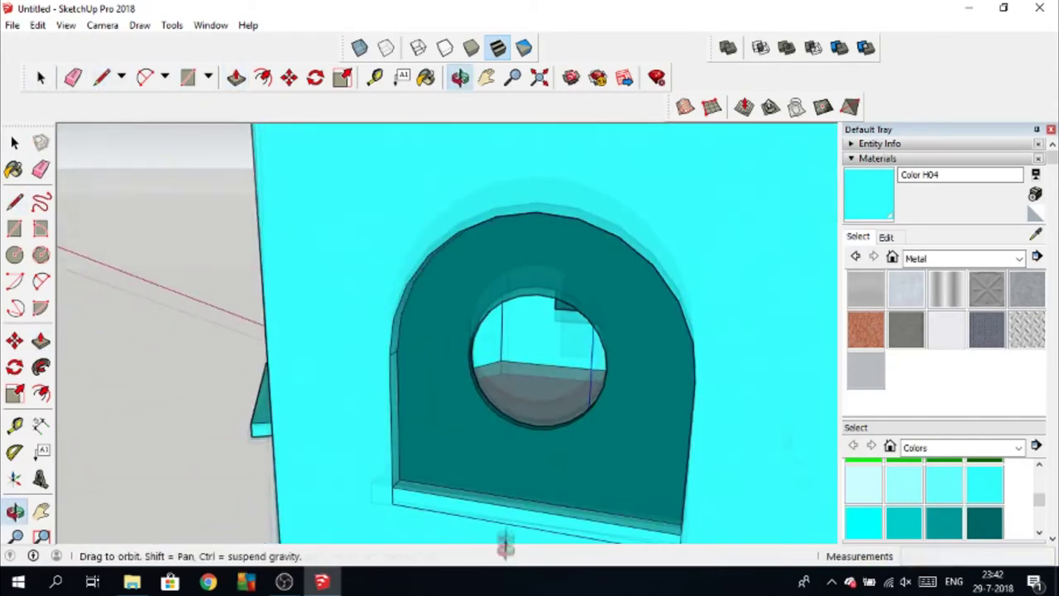
{"action": "key", "text": "p"}
Step: Paint the face inside the window opening dark teal with Color H08
{"action": "key", "text": "o"}
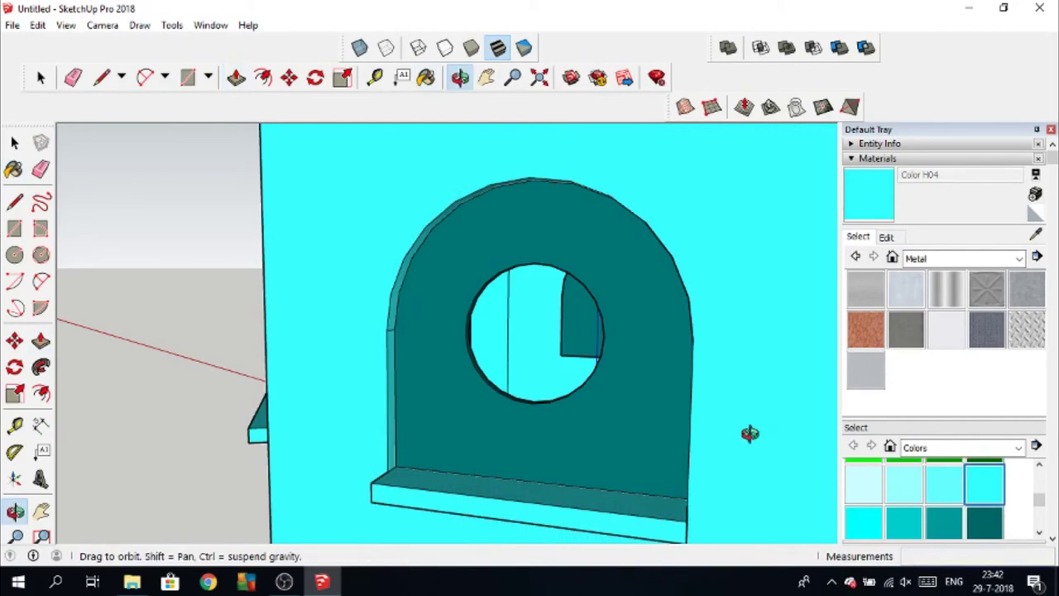
{"action": "left_click_drag", "start_coordinate": [749, 433], "coordinate": [716, 507]}
{"action": "key", "text": "b"}
{"action": "left_click", "coordinate": [504, 373]}
{"action": "scroll", "coordinate": [664, 423], "scroll_direction": "down", "scroll_amount": 3}
{"action": "scroll", "coordinate": [695, 404], "scroll_direction": "down", "scroll_amount": 2}
{"action": "left_click", "coordinate": [984, 522]}
{"action": "key", "text": "o"}
{"action": "mouse_move", "coordinate": [823, 496]}
{"action": "left_mouse_down"}
{"action": "mouse_move", "coordinate": [839, 399]}
{"action": "mouse_move", "coordinate": [762, 416]}
{"action": "left_mouse_up"}
{"action": "key", "text": "b"}
{"action": "mouse_move", "coordinate": [752, 454]}
{"action": "middle_mouse_down"}
{"action": "mouse_move", "coordinate": [745, 343]}
{"action": "mouse_move", "coordinate": [748, 413]}
{"action": "middle_mouse_up"}
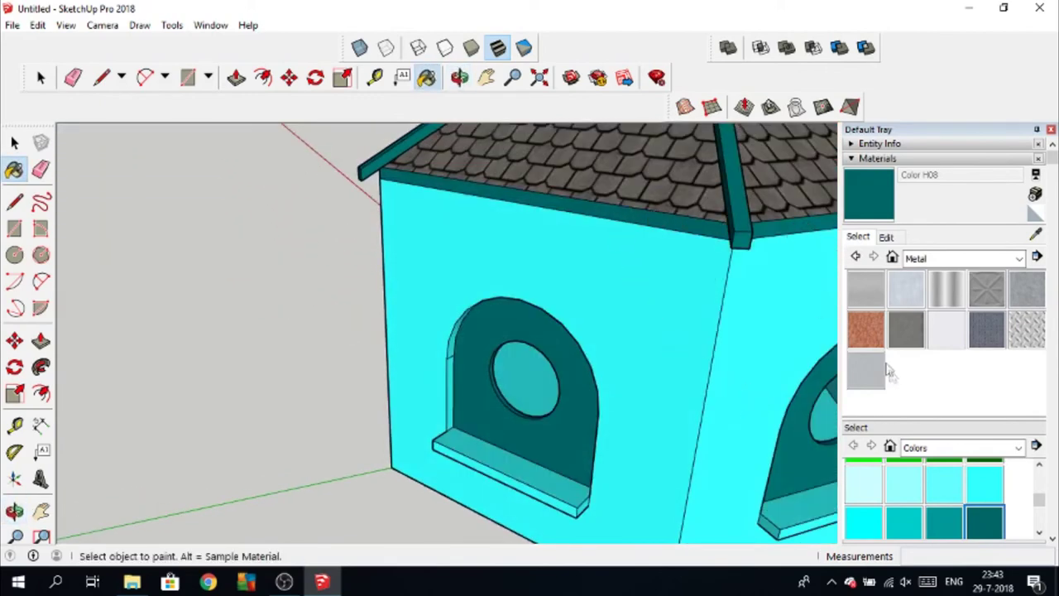
Step: Choose Color M07 and paint the front, left and remaining window sills dark gray
{"action": "scroll", "coordinate": [952, 484], "scroll_direction": "down", "scroll_amount": 2}
{"action": "scroll", "coordinate": [947, 486], "scroll_direction": "down", "scroll_amount": 2}
{"action": "scroll", "coordinate": [941, 489], "scroll_direction": "down", "scroll_amount": 2}
{"action": "scroll", "coordinate": [941, 490], "scroll_direction": "down", "scroll_amount": 2}
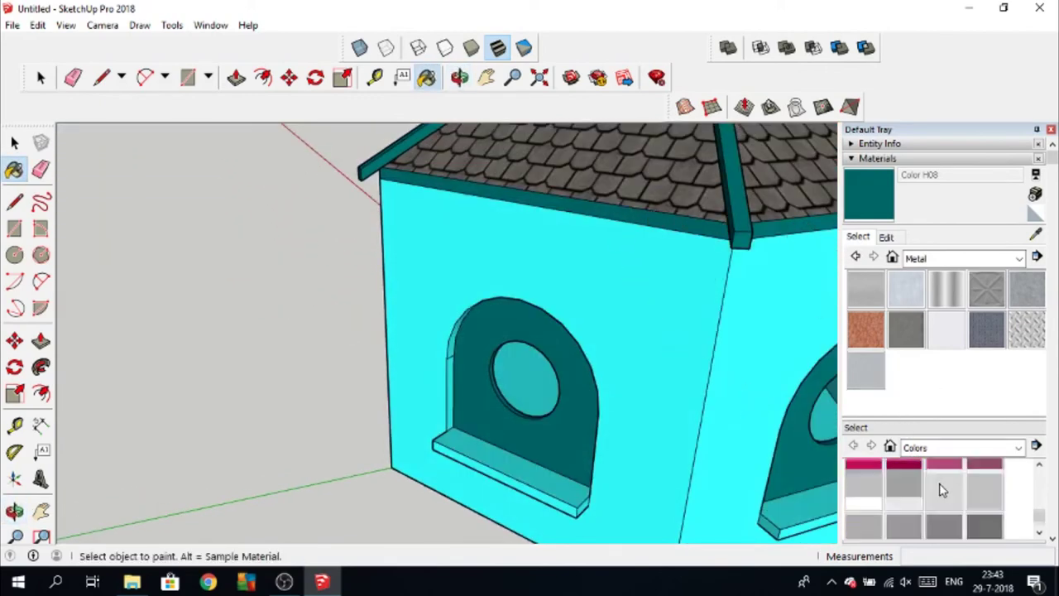
{"action": "left_click", "coordinate": [985, 528]}
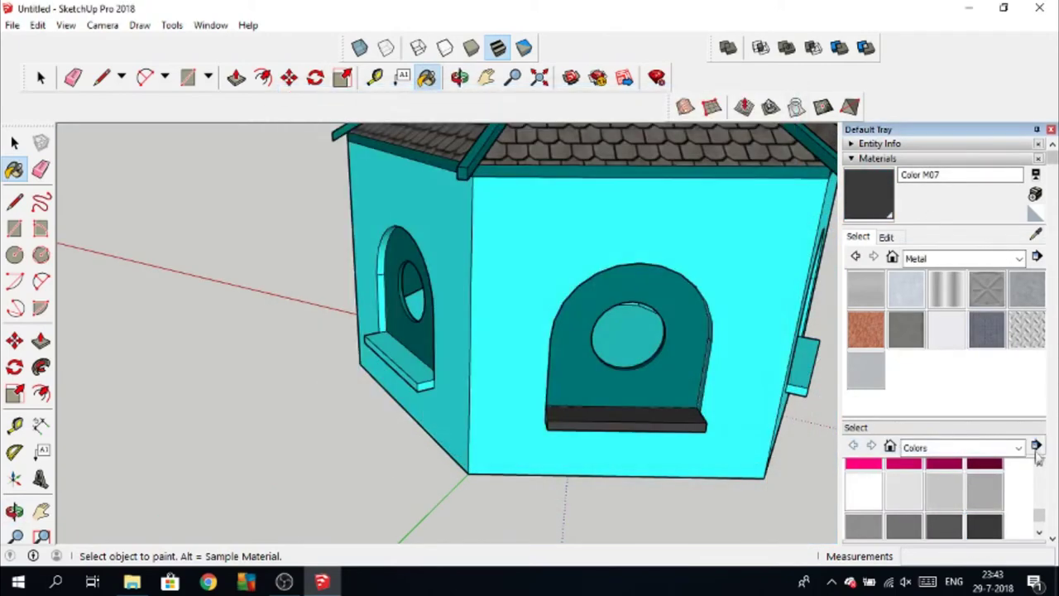
{"action": "left_click", "coordinate": [1036, 447]}
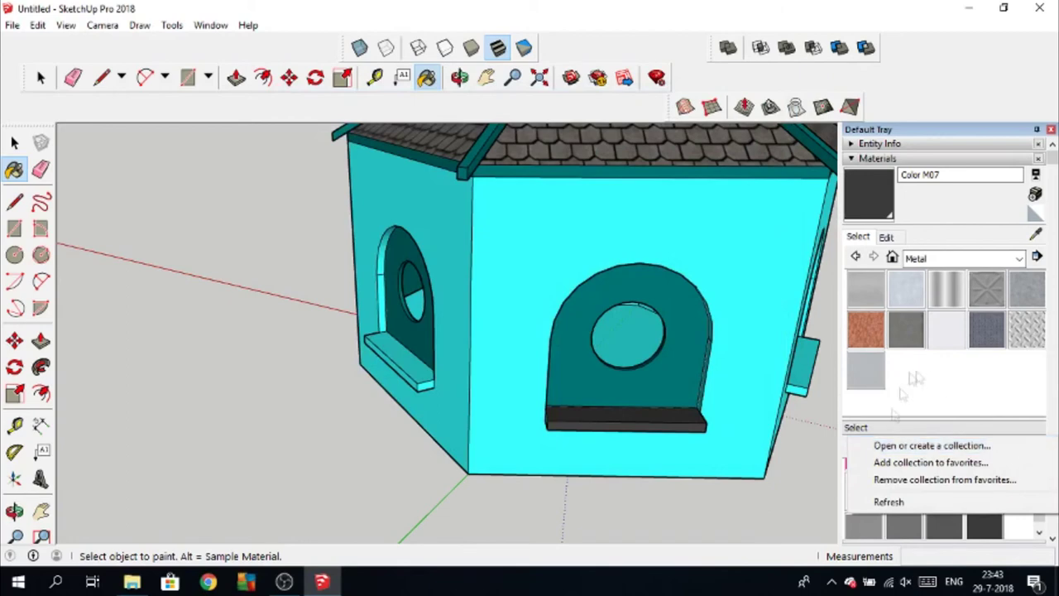
{"action": "left_click", "coordinate": [682, 143], "text": "alt"}
{"action": "left_click", "coordinate": [620, 414]}
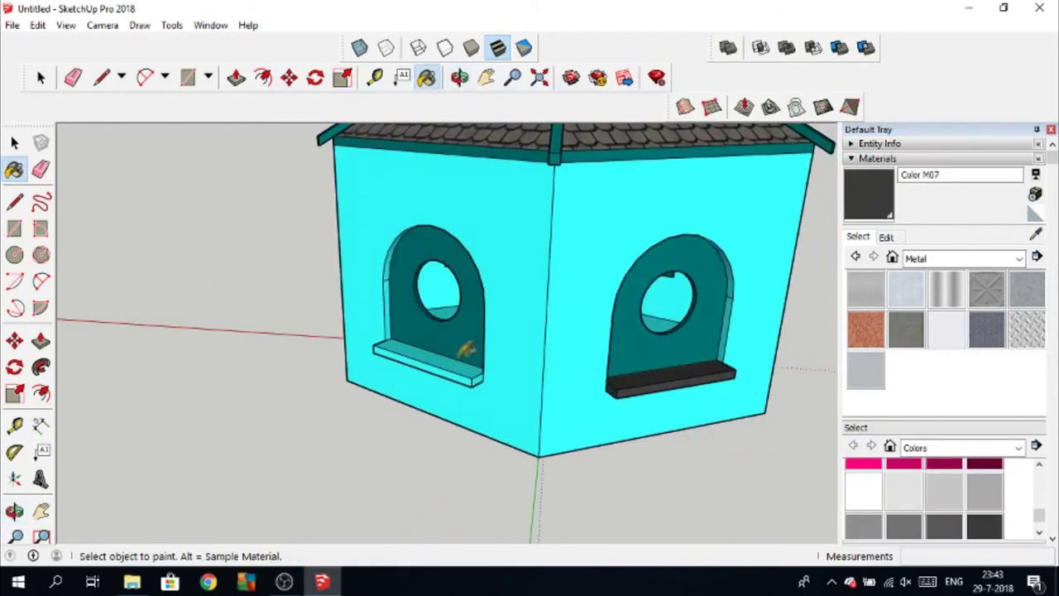
{"action": "left_click", "coordinate": [468, 350]}
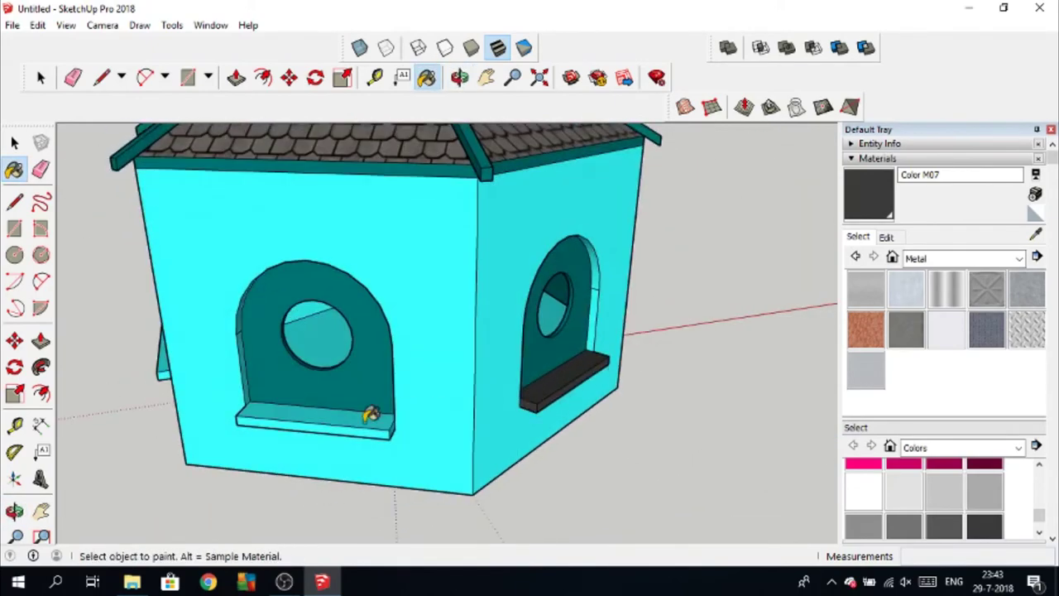
{"action": "left_click", "coordinate": [349, 422]}
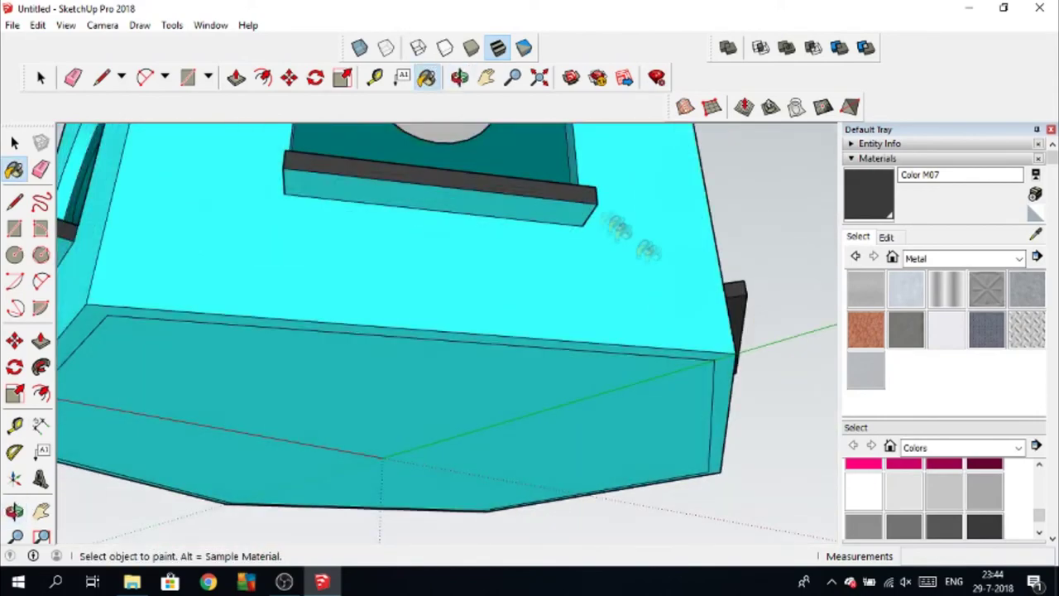
{"action": "mouse_move", "coordinate": [619, 228]}
{"action": "middle_mouse_down"}
{"action": "mouse_move", "coordinate": [435, 418]}
{"action": "mouse_move", "coordinate": [379, 374]}
{"action": "middle_mouse_up"}
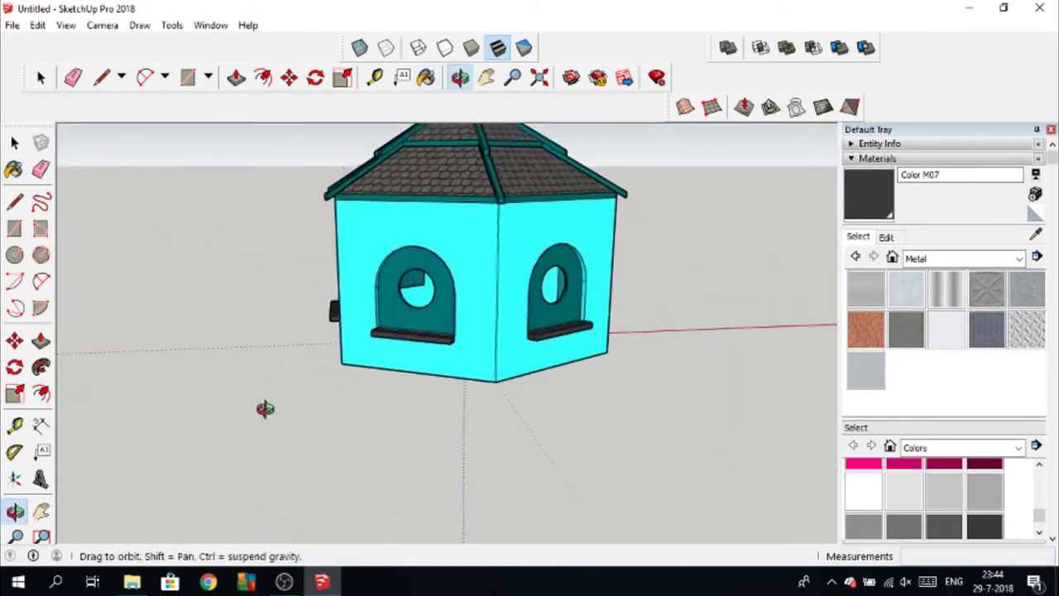
{"action": "mouse_move", "coordinate": [516, 380]}
{"action": "middle_mouse_down"}
{"action": "mouse_move", "coordinate": [373, 402]}
{"action": "mouse_move", "coordinate": [224, 405]}
{"action": "middle_mouse_up"}
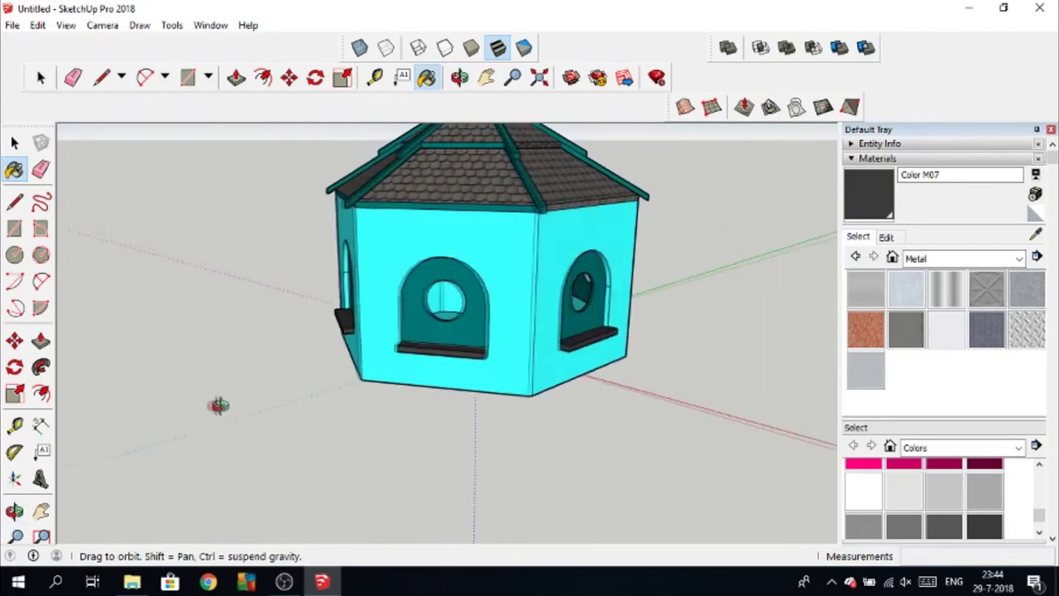
{"action": "mouse_move", "coordinate": [555, 373]}
{"action": "middle_mouse_down"}
{"action": "mouse_move", "coordinate": [328, 411]}
{"action": "mouse_move", "coordinate": [558, 360]}
{"action": "middle_mouse_up"}
{"action": "scroll", "coordinate": [604, 353], "scroll_direction": "down", "scroll_amount": 2}
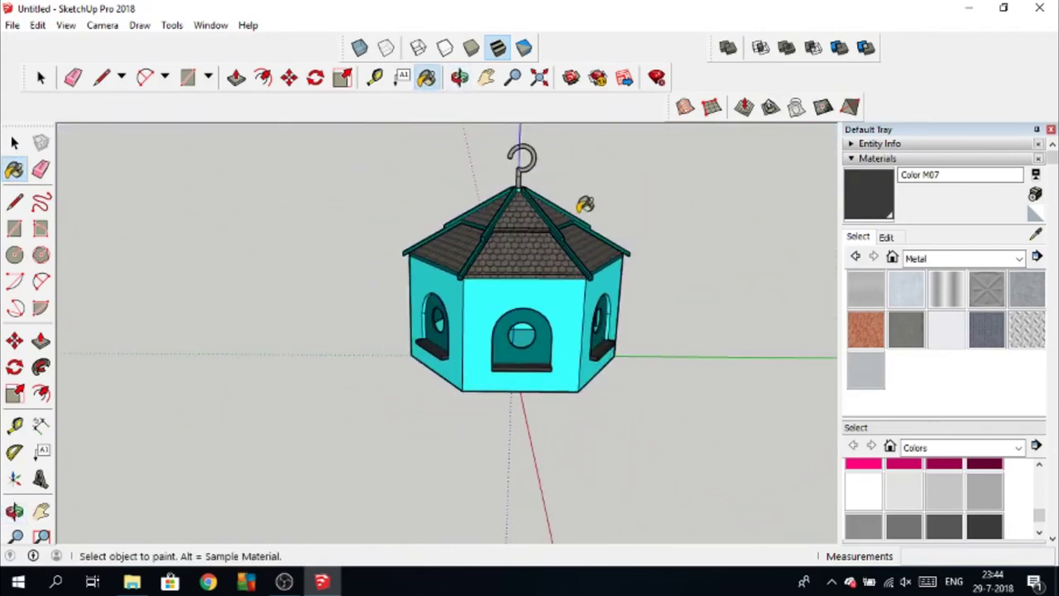
{"action": "scroll", "coordinate": [585, 204], "scroll_direction": "up", "scroll_amount": 3}
{"action": "scroll", "coordinate": [544, 171], "scroll_direction": "up", "scroll_amount": 4}
{"action": "scroll", "coordinate": [538, 229], "scroll_direction": "up", "scroll_amount": 1}
{"action": "scroll", "coordinate": [488, 219], "scroll_direction": "down", "scroll_amount": 3}
{"action": "scroll", "coordinate": [489, 219], "scroll_direction": "down", "scroll_amount": 4}
{"action": "mouse_move", "coordinate": [497, 207]}
{"action": "middle_mouse_down"}
{"action": "mouse_move", "coordinate": [596, 267]}
{"action": "mouse_move", "coordinate": [653, 190]}
{"action": "mouse_move", "coordinate": [191, 191]}
{"action": "middle_mouse_up"}
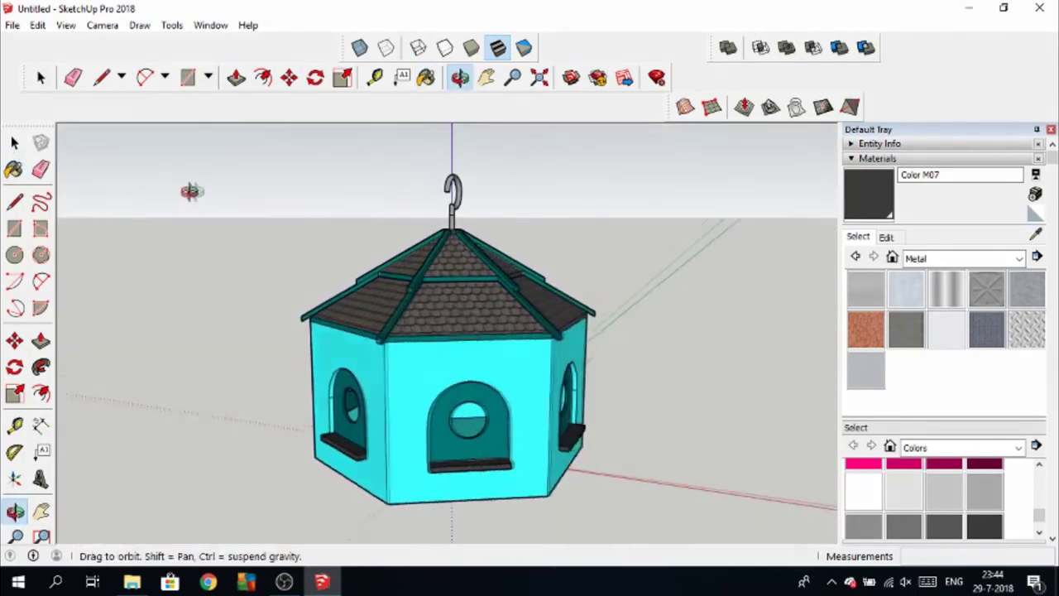